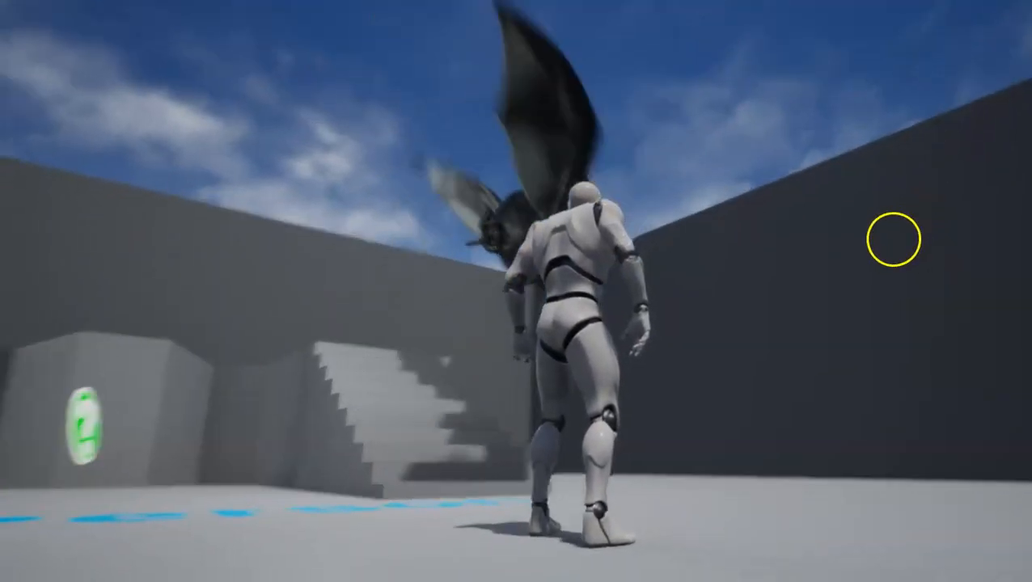
key("w")
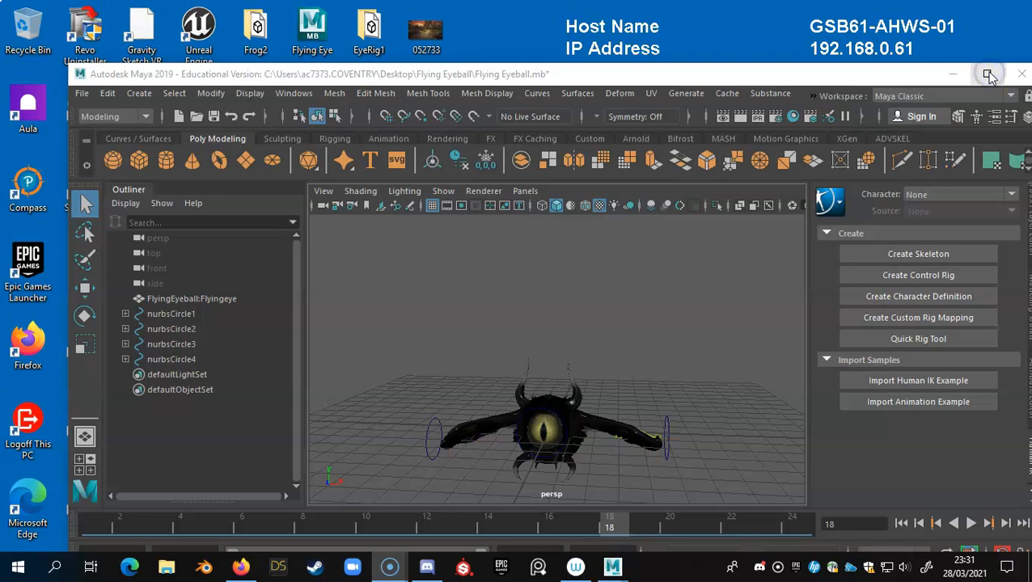
Step: Hide the viewport grid and collapse the Human IK panel in the maximized Maya window
left_click(989, 75)
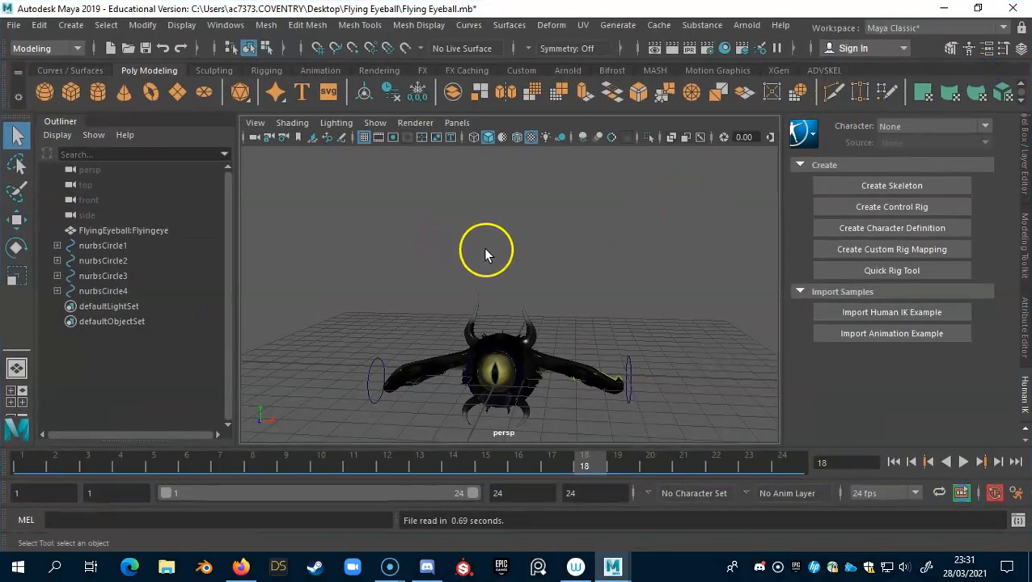
left_click_drag(580, 281, 647, 278, "alt")
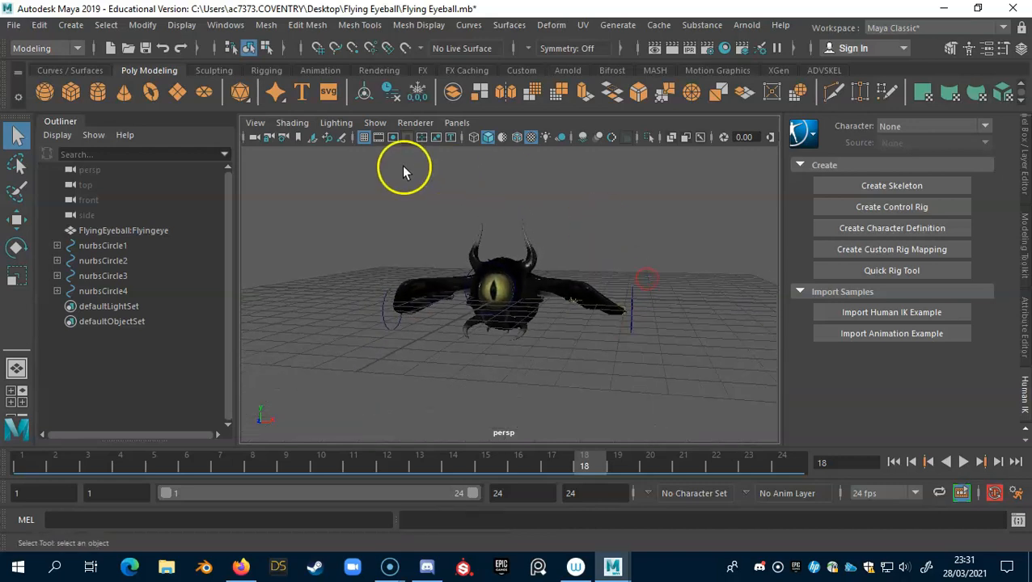
left_click(366, 138)
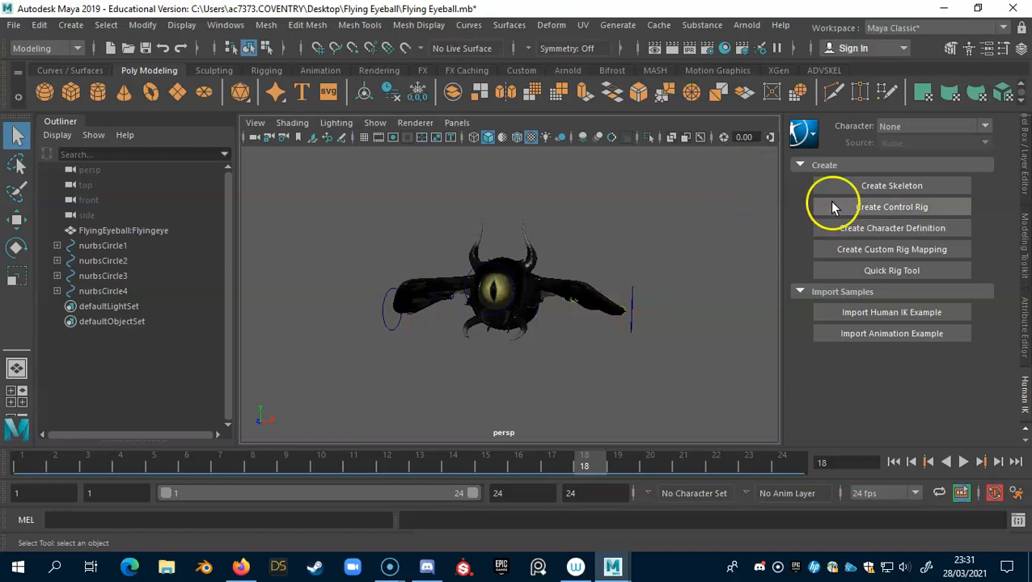
left_click(1025, 397)
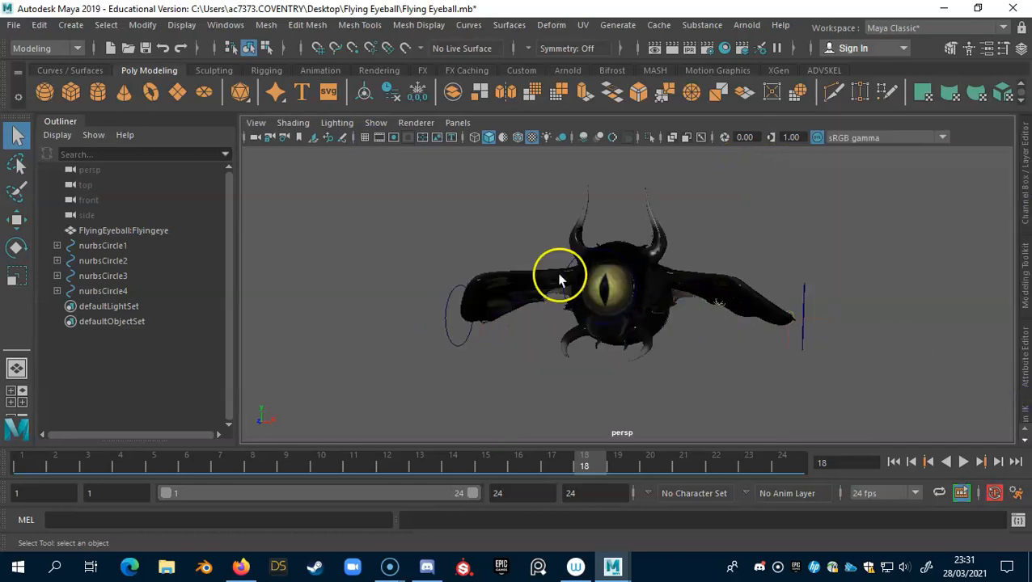
Step: Examine the flying eyeball's finished wing-flap animation from the front and sides by playing and scrubbing the timeline
left_click_drag(373, 256, 571, 304, "alt")
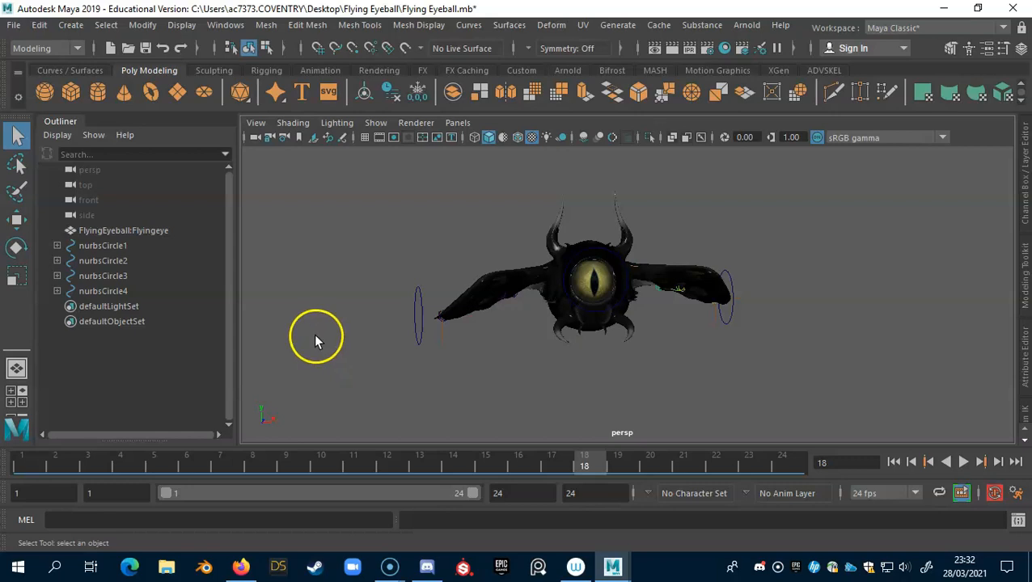
left_click_drag(506, 355, 347, 345, "alt")
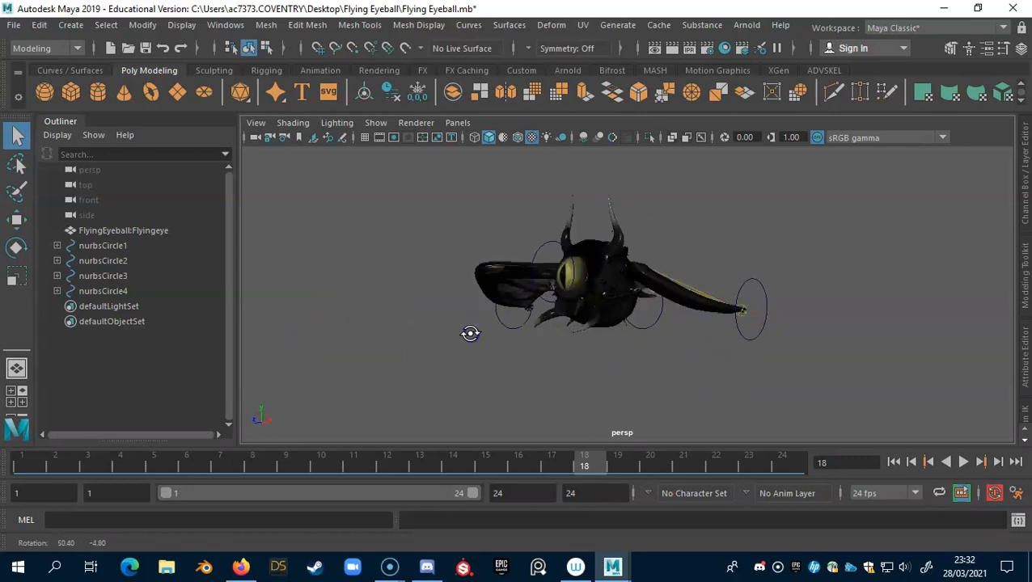
left_click_drag(741, 339, 516, 326, "alt")
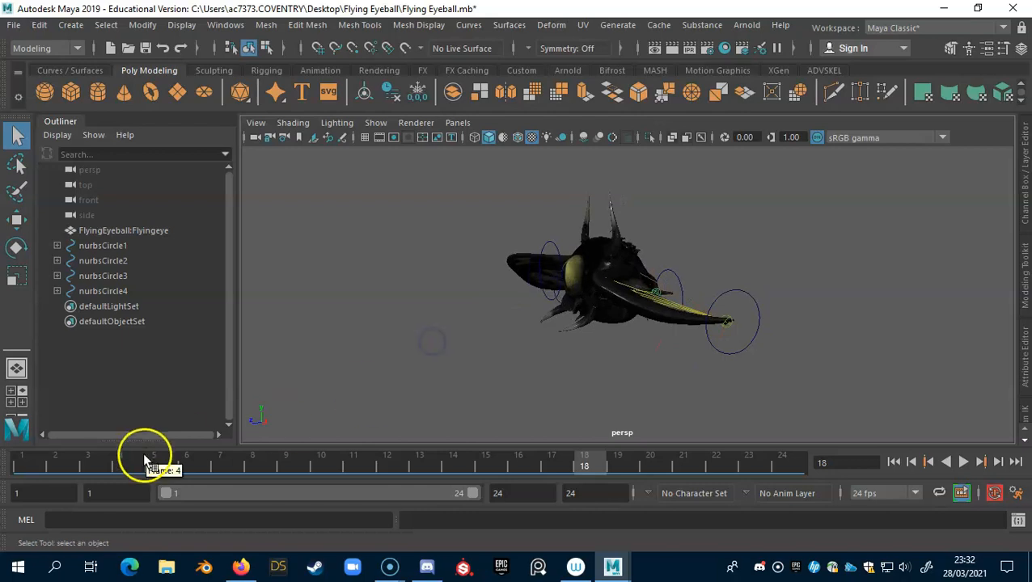
mouse_move(146, 463)
left_mouse_down()
mouse_move(15, 459)
mouse_move(152, 458)
left_mouse_up()
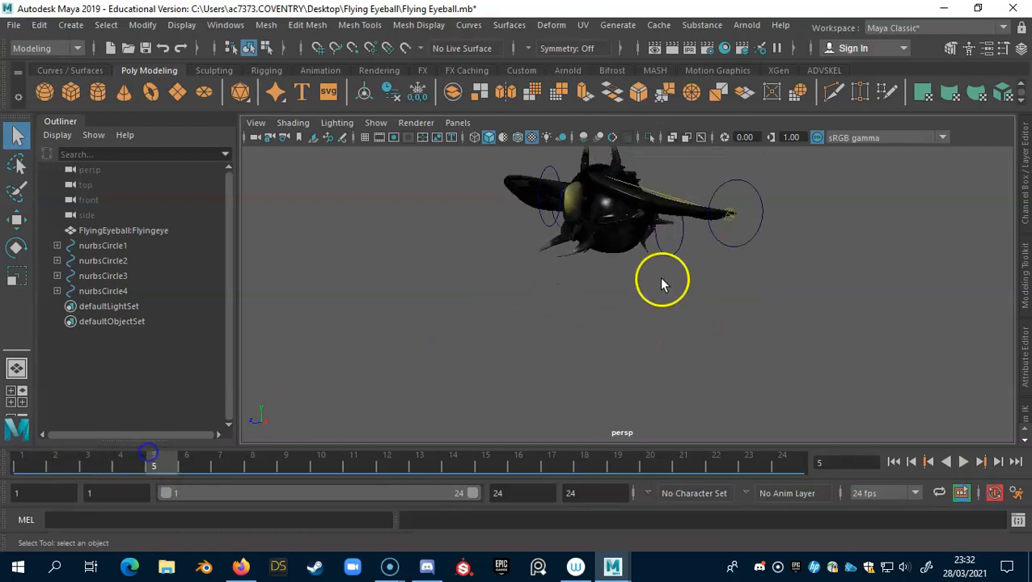
middle_click_drag(659, 345, 656, 379, "alt")
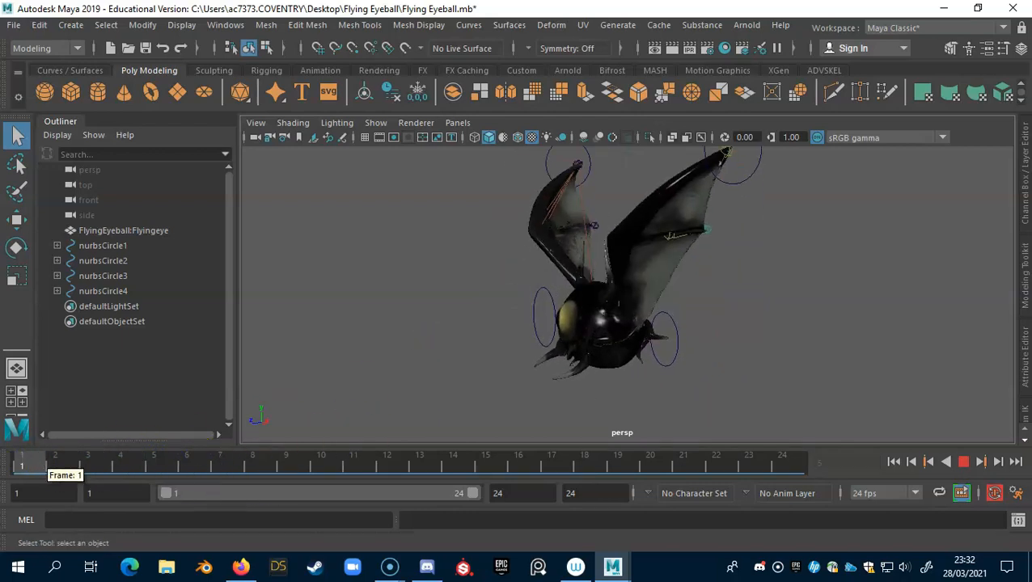
left_click_drag(85, 450, 179, 455)
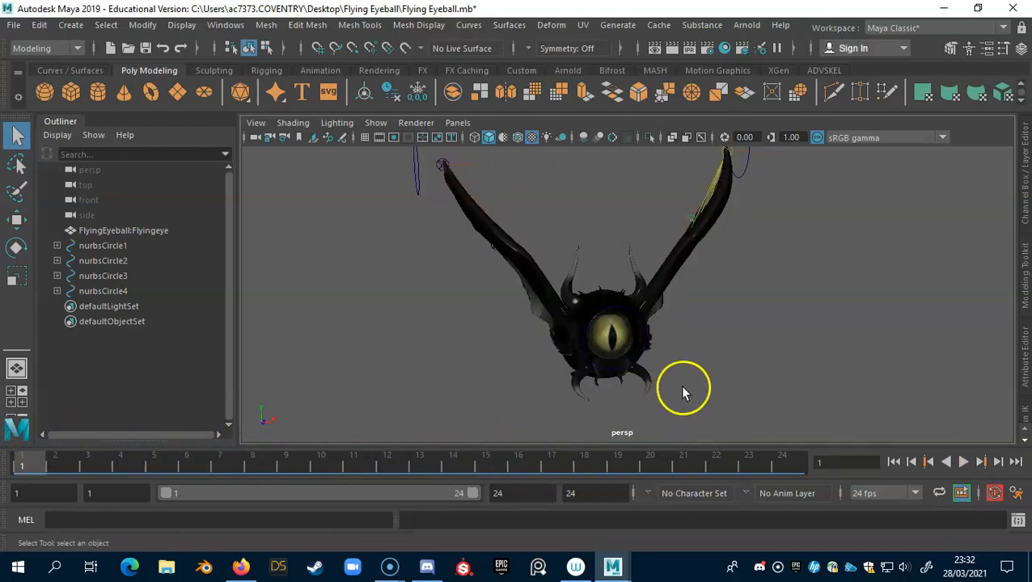
middle_click_drag(682, 393, 712, 389, "alt")
right_click_drag(744, 356, 652, 347, "alt")
left_click_drag(252, 451, 22, 465)
key("alt+v")
key("alt+v")
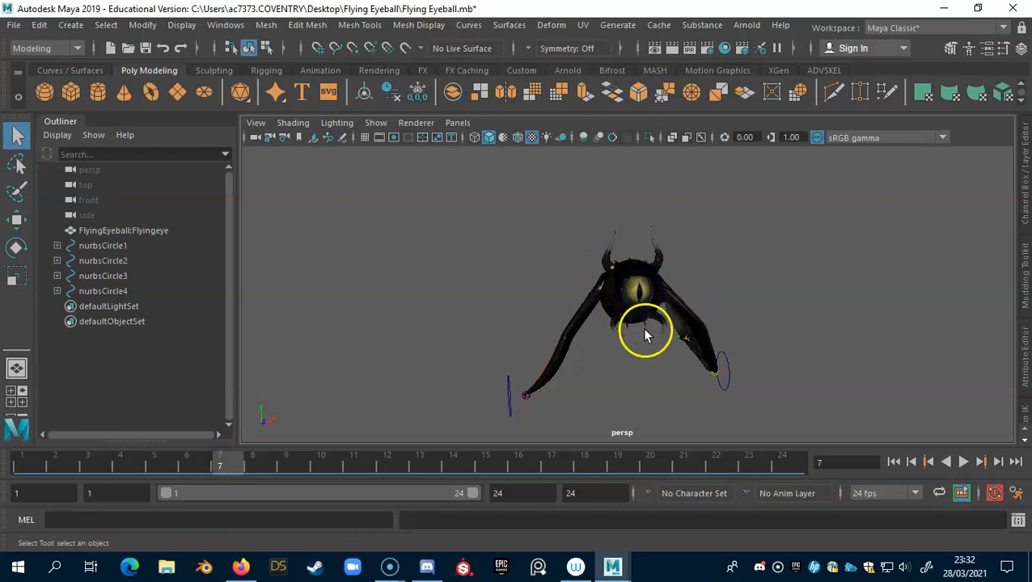
left_click_drag(718, 332, 922, 339, "alt")
right_click_drag(921, 339, 865, 336, "alt")
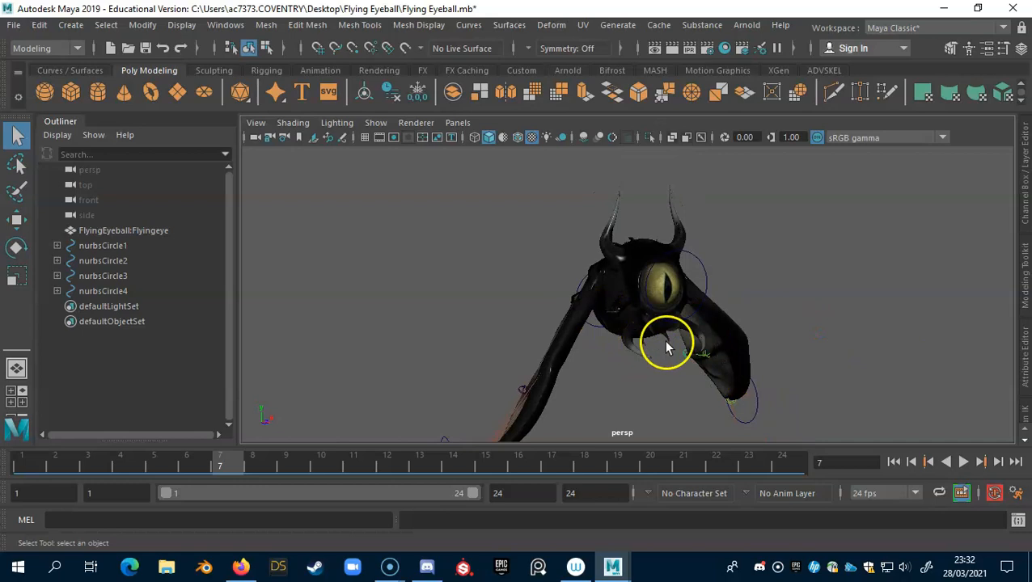
left_click_drag(665, 361, 694, 358, "alt")
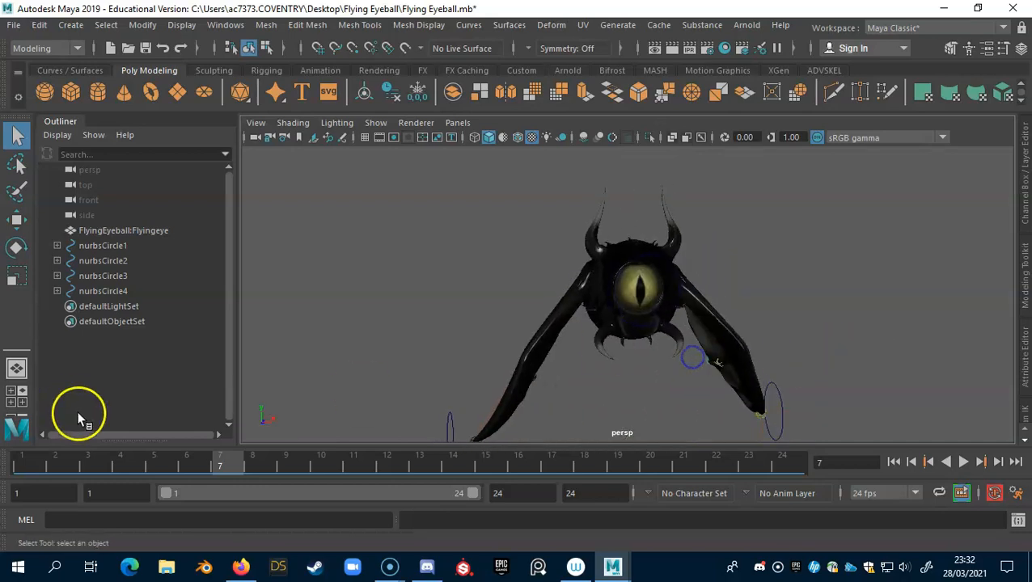
Step: Select the nurbsCircle1 wing control and review its keyframes and wing poses over the 24-frame timeline, including from behind
left_click_drag(145, 462, 24, 457)
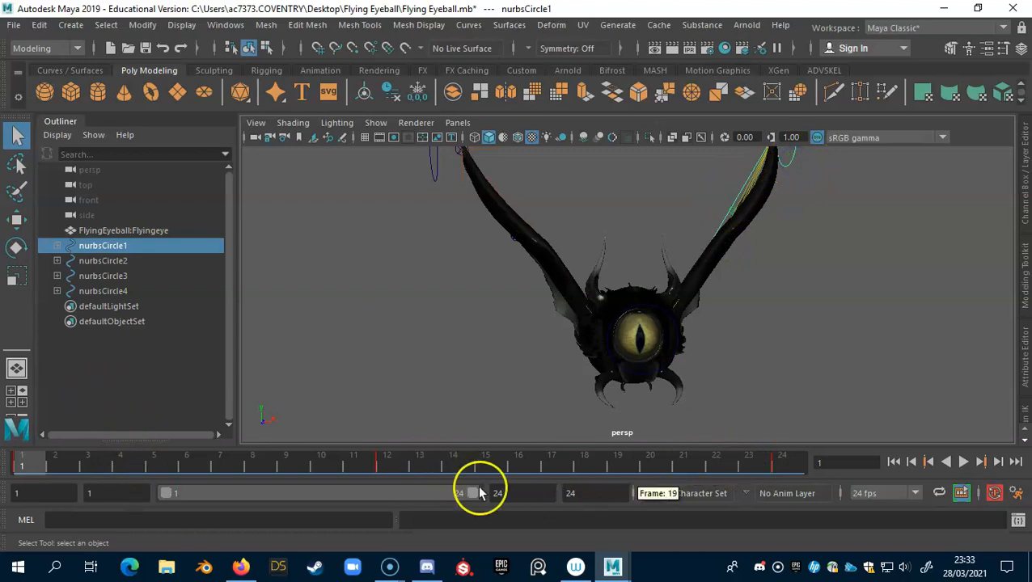
left_click_drag(470, 471, 43, 438)
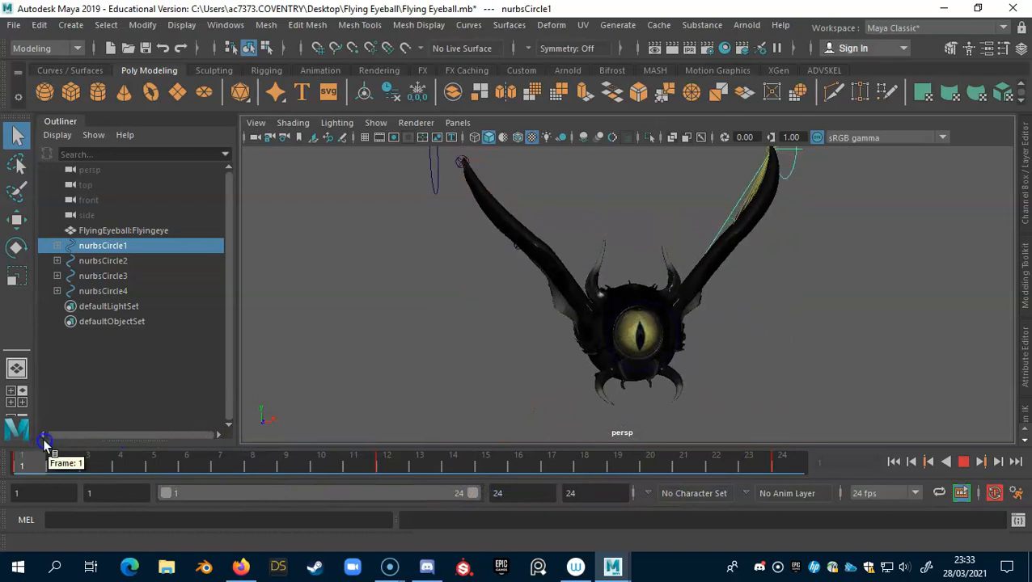
left_click_drag(404, 451, 719, 437)
left_click_drag(173, 467, 322, 455)
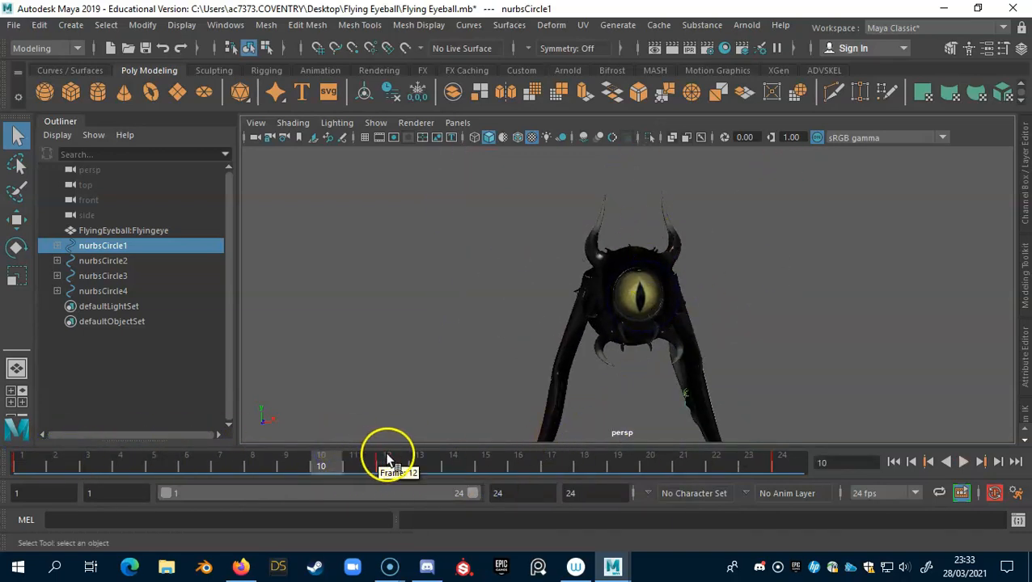
key("alt+v")
left_click_drag(34, 460, 255, 449)
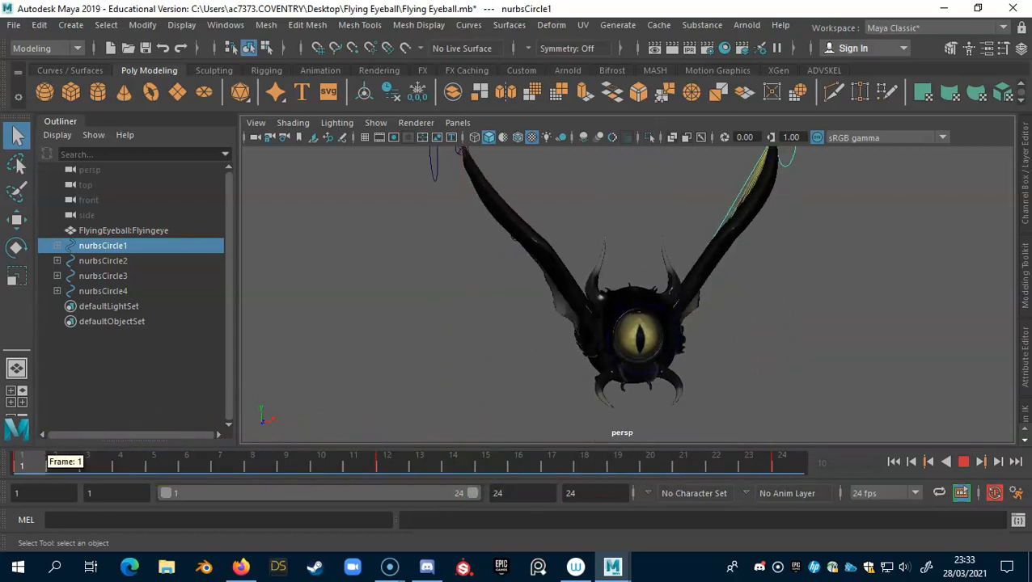
left_click(271, 457)
left_click_drag(651, 289, 578, 293, "alt")
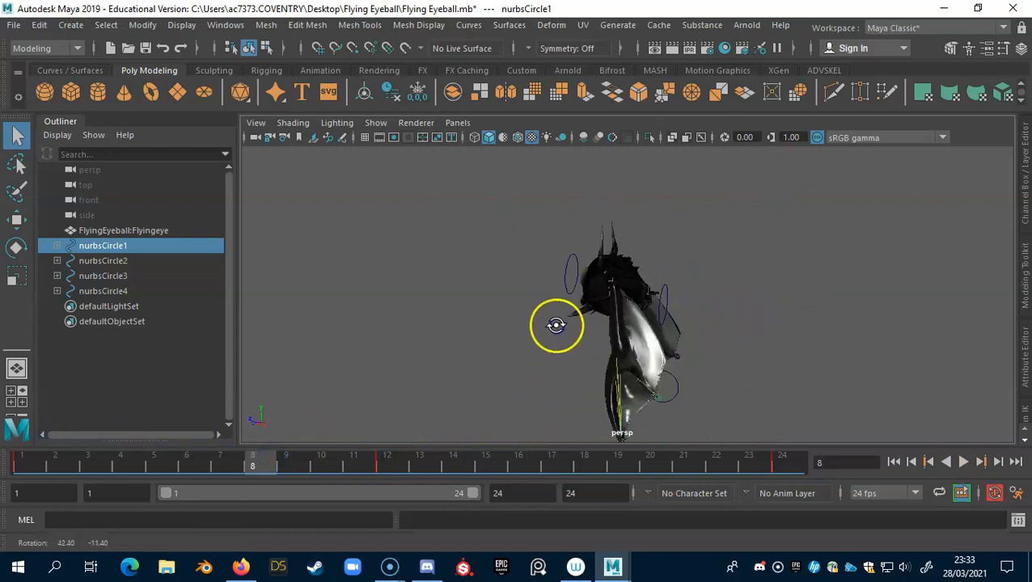
left_click_drag(549, 332, 536, 335, "alt")
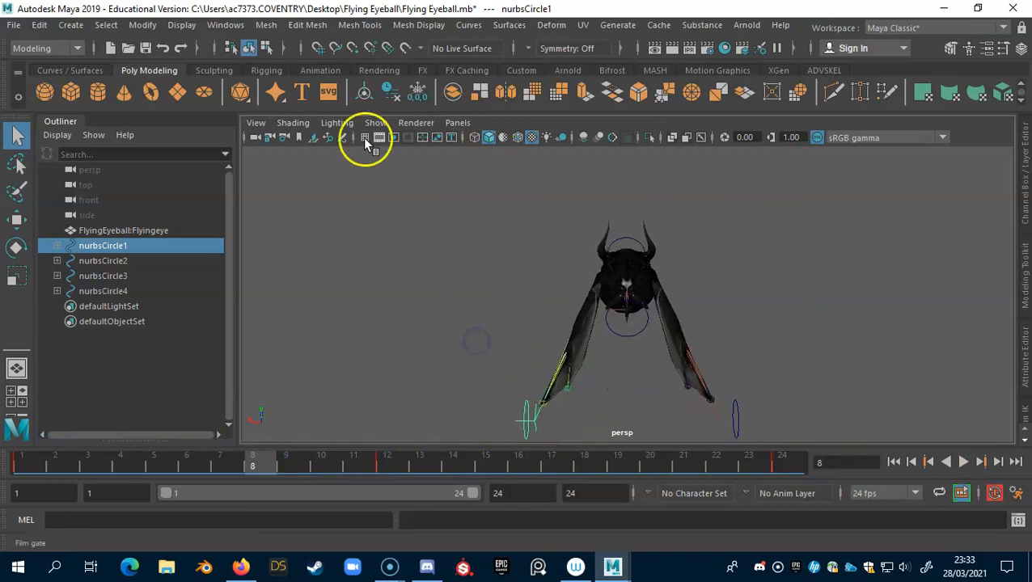
left_click_drag(624, 226, 774, 272, "alt")
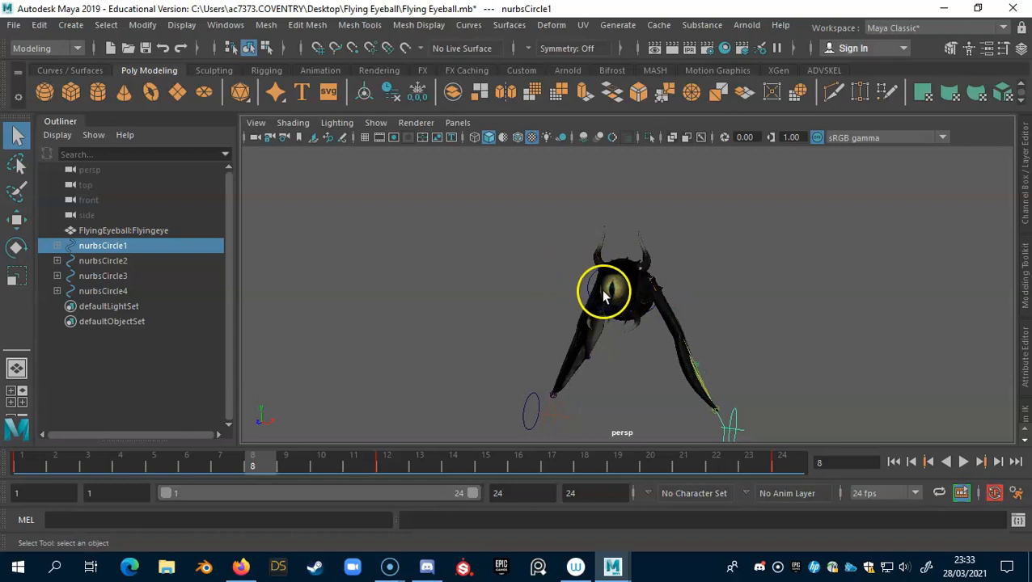
middle_click_drag(732, 358, 734, 322, "alt")
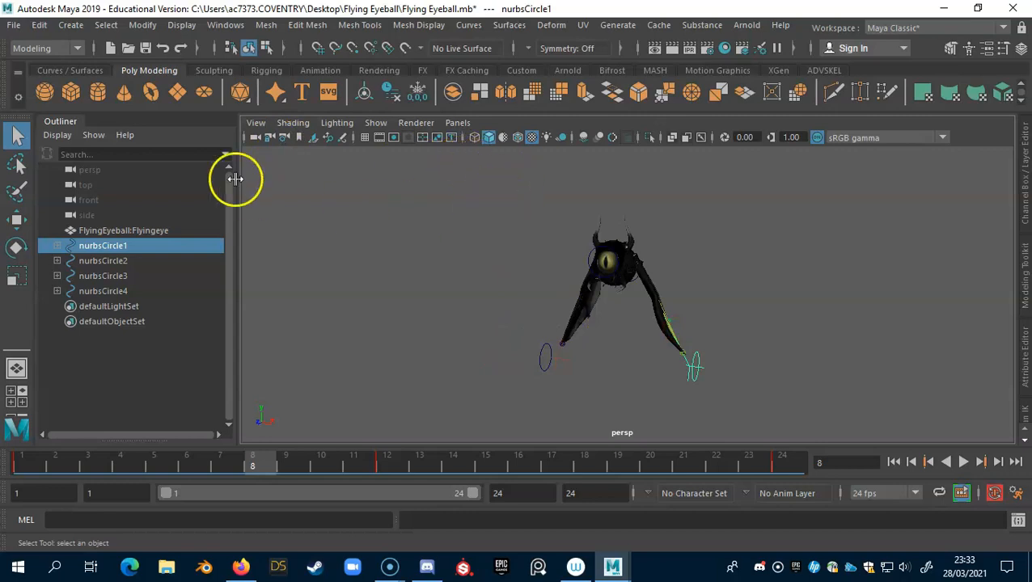
Step: Start a new empty scene without saving the changes to Flying Eyeball.mb
left_click(14, 25)
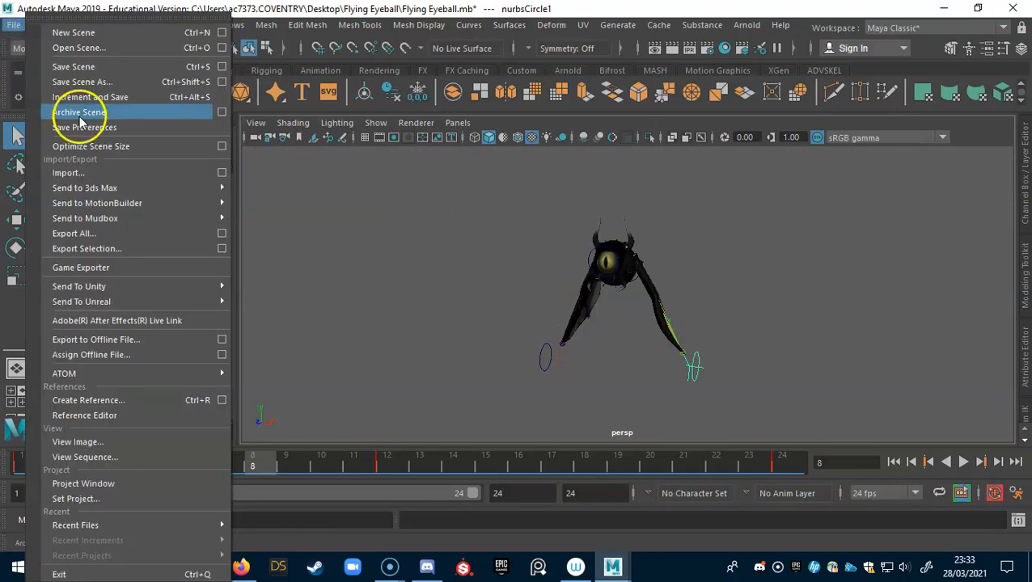
left_click(65, 34)
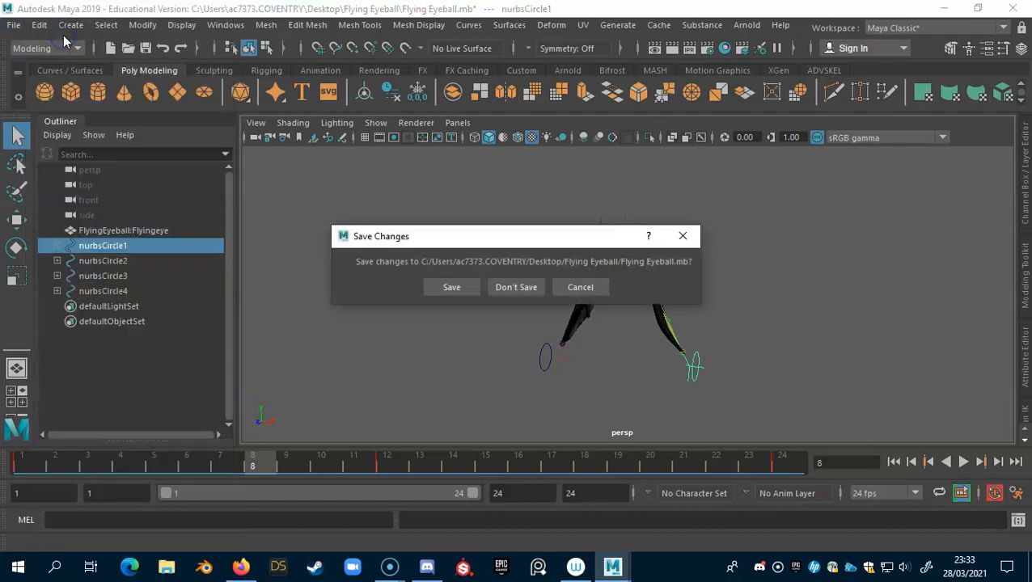
left_click(522, 288)
Step: Import FlyingEyeball.obj from the Flying Eyeball folder on the desktop into the new scene
left_click(16, 24)
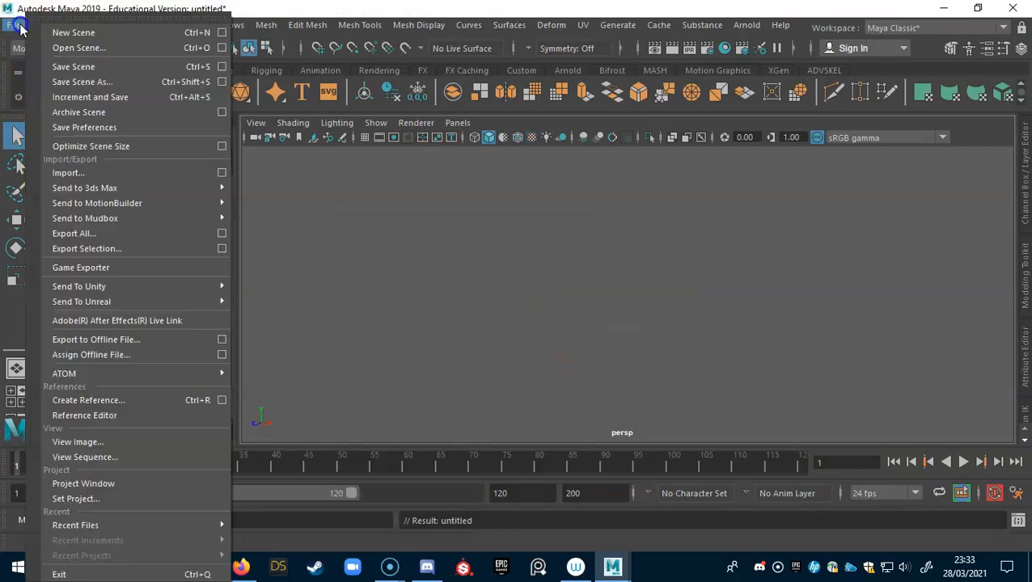
mouse_move(122, 194)
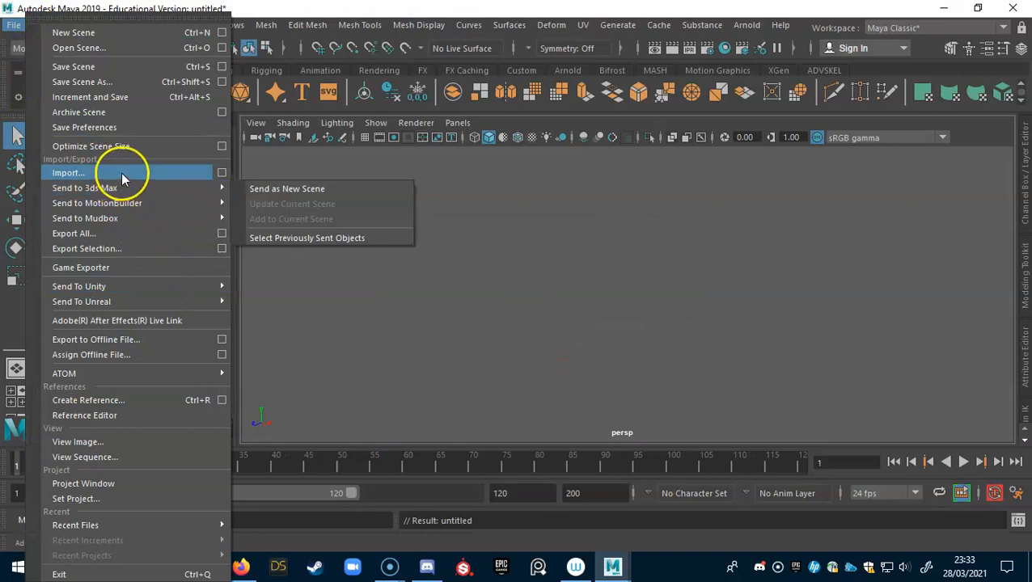
left_click(122, 174)
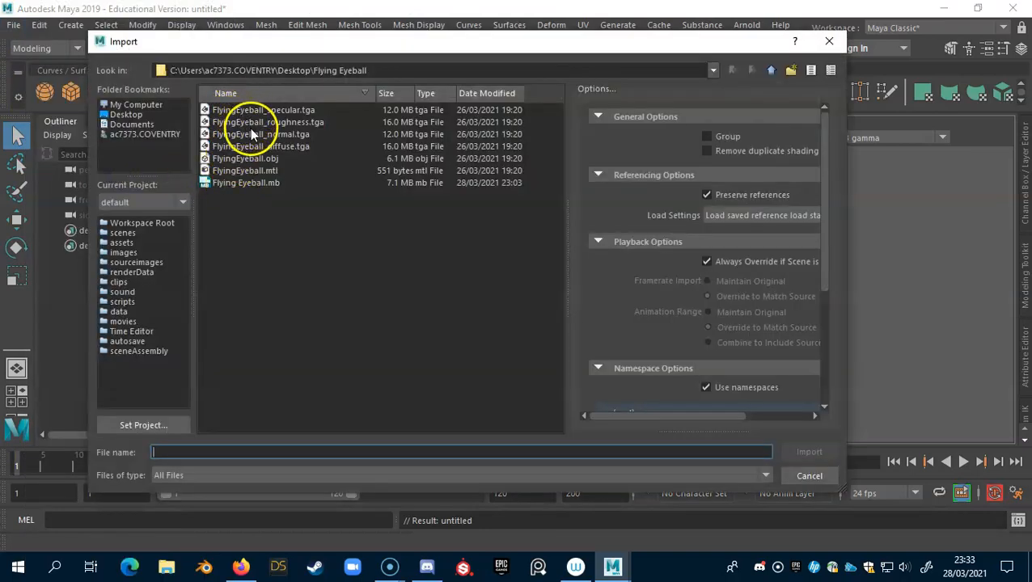
left_click(255, 159)
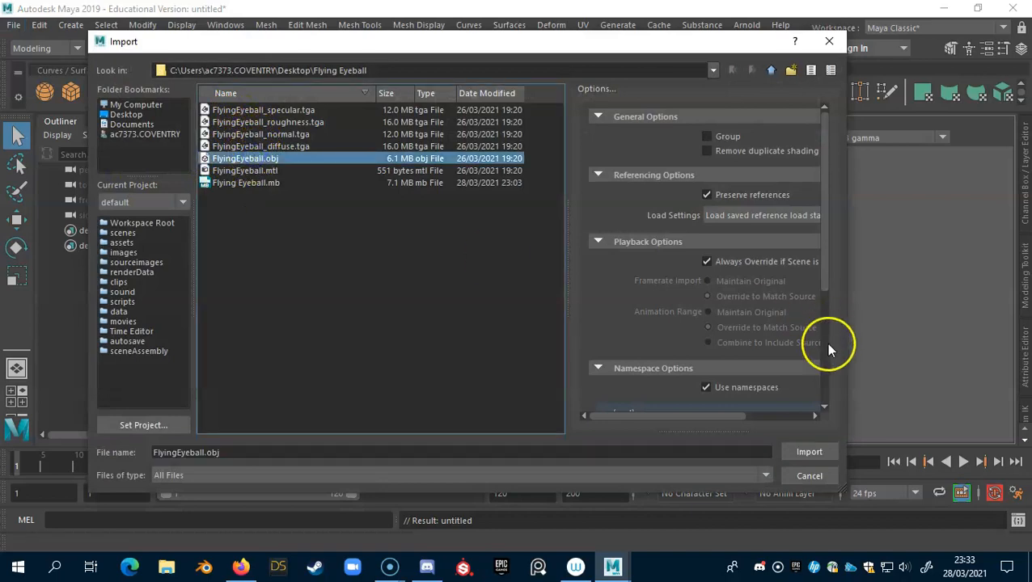
left_click(806, 452)
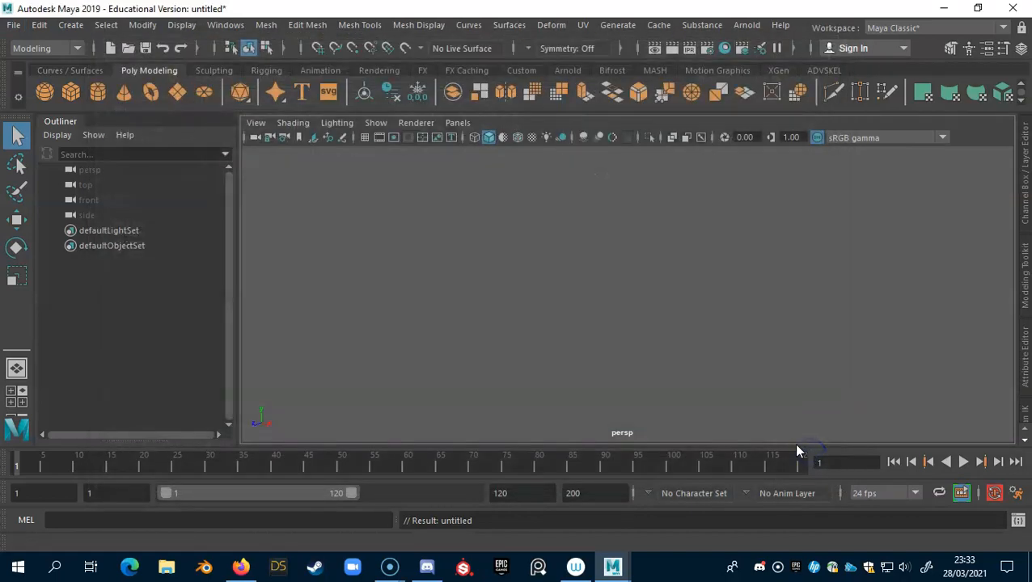
left_click(691, 305)
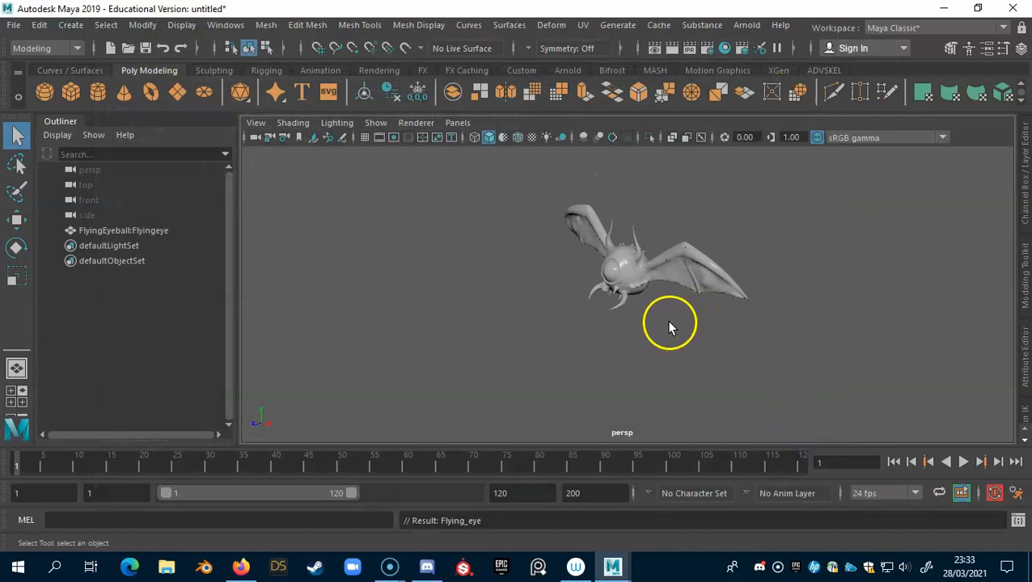
Step: Display the imported eyeball model with its textures and turn the viewport grid back on, viewing the model from the front
key("6")
right_click_drag(669, 329, 920, 319, "alt")
left_click_drag(920, 320, 611, 315, "alt")
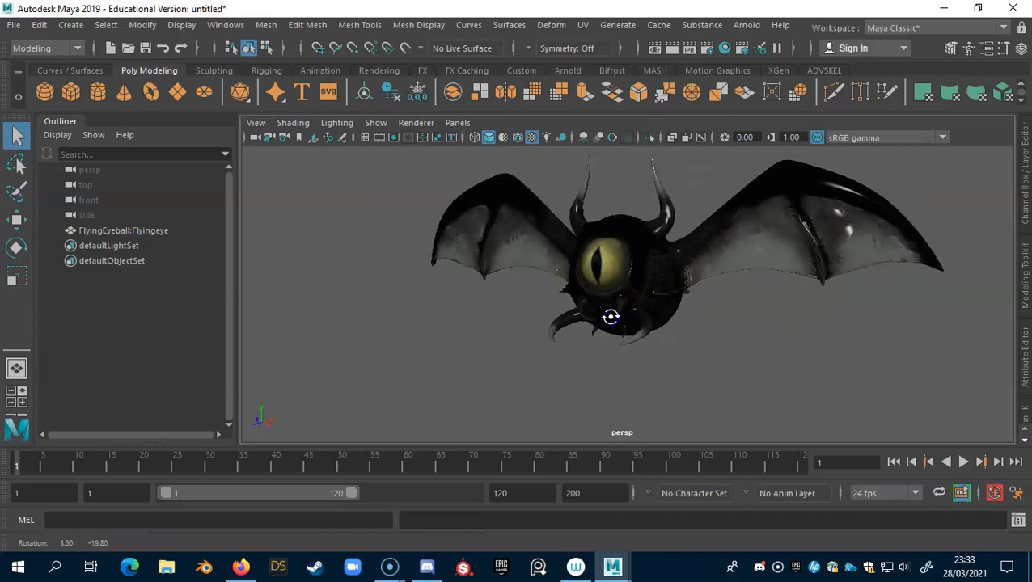
left_click(366, 136)
right_click_drag(644, 328, 548, 293, "alt")
left_click_drag(549, 294, 605, 307, "alt")
right_click_drag(606, 307, 790, 292, "alt")
middle_click_drag(790, 292, 724, 289, "alt")
left_click_drag(724, 289, 690, 315, "alt")
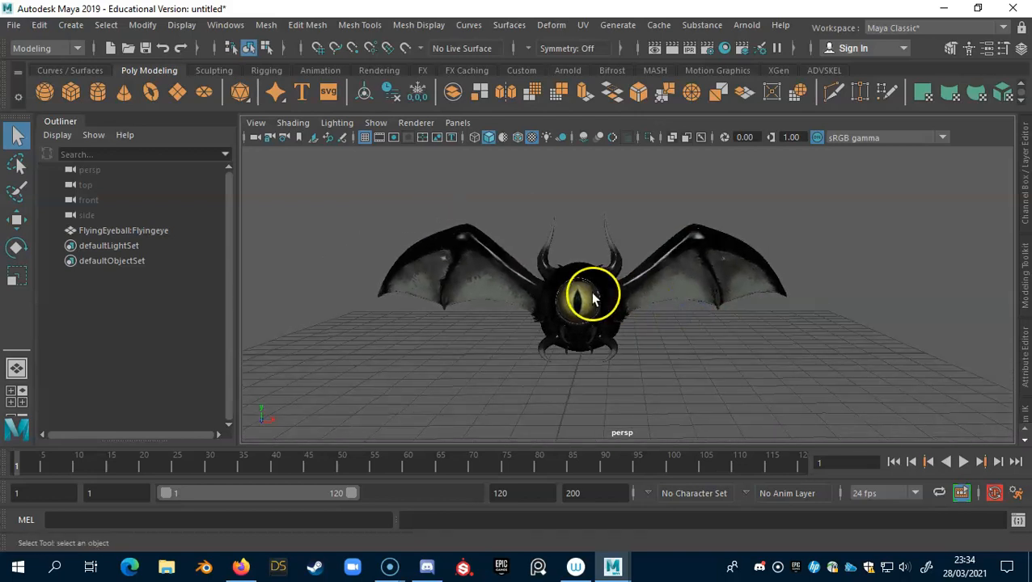
Step: Switch the menu set from Modeling to Rigging
left_click(83, 48)
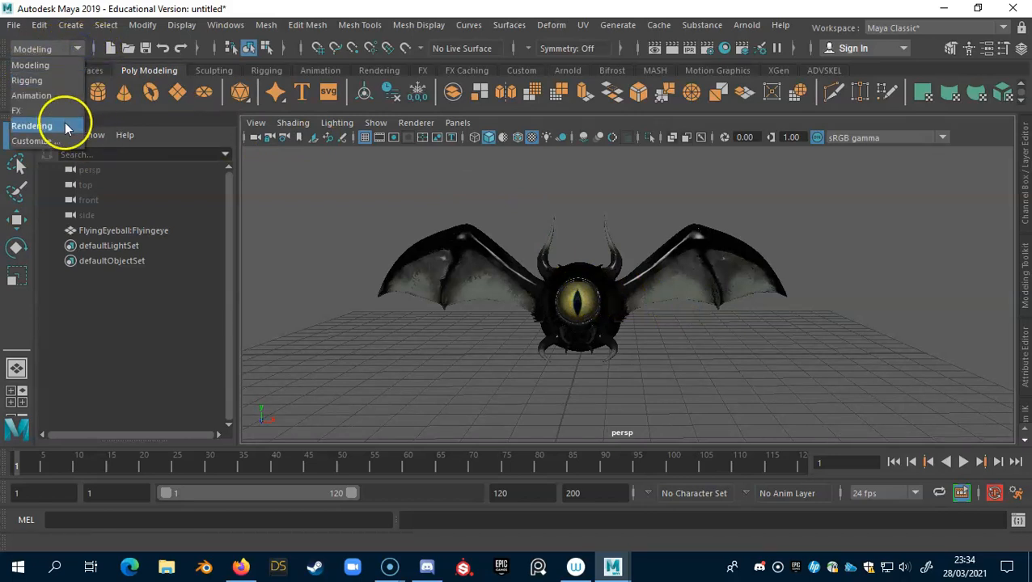
left_click(39, 81)
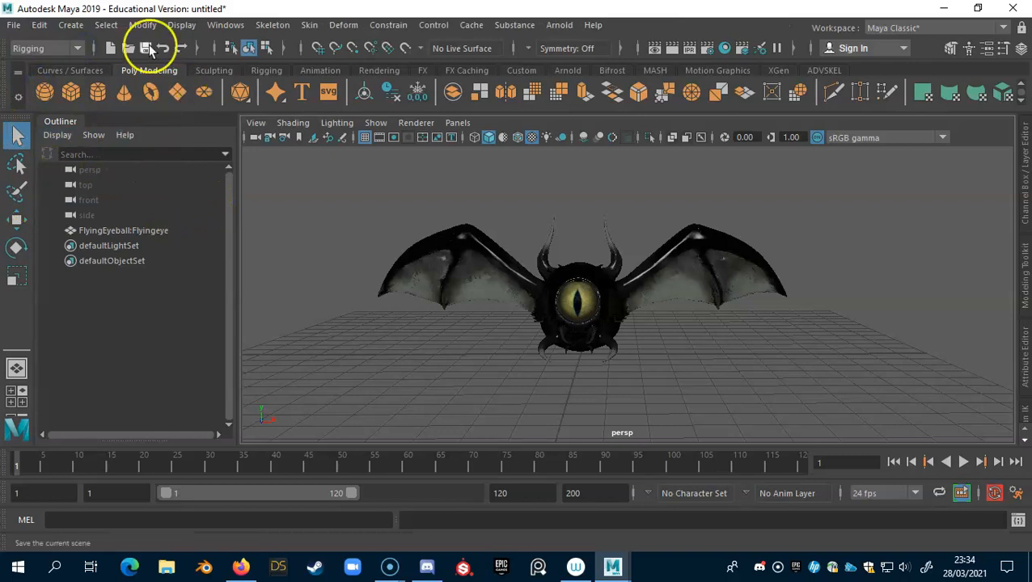
left_click(215, 28)
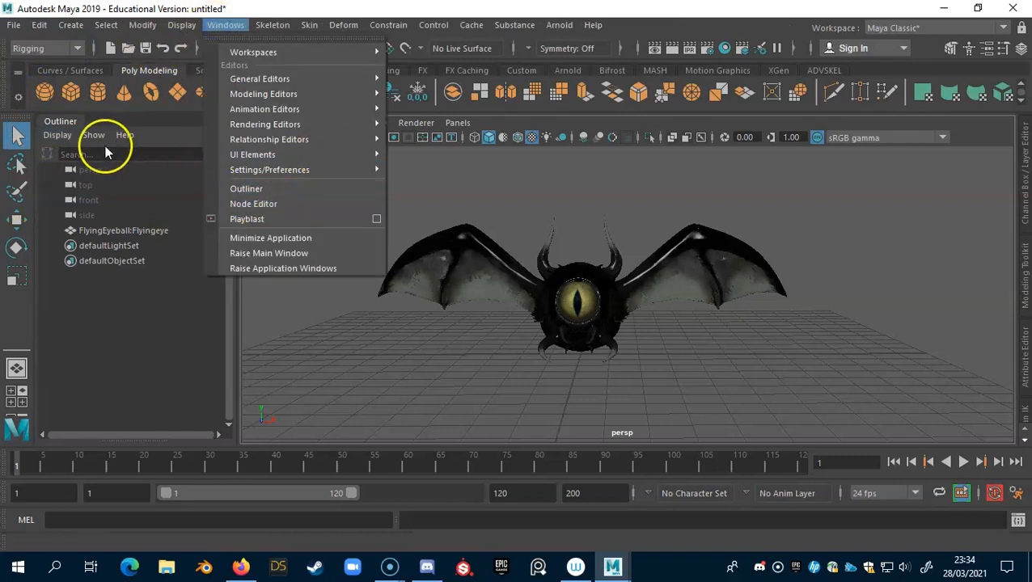
left_click(366, 32)
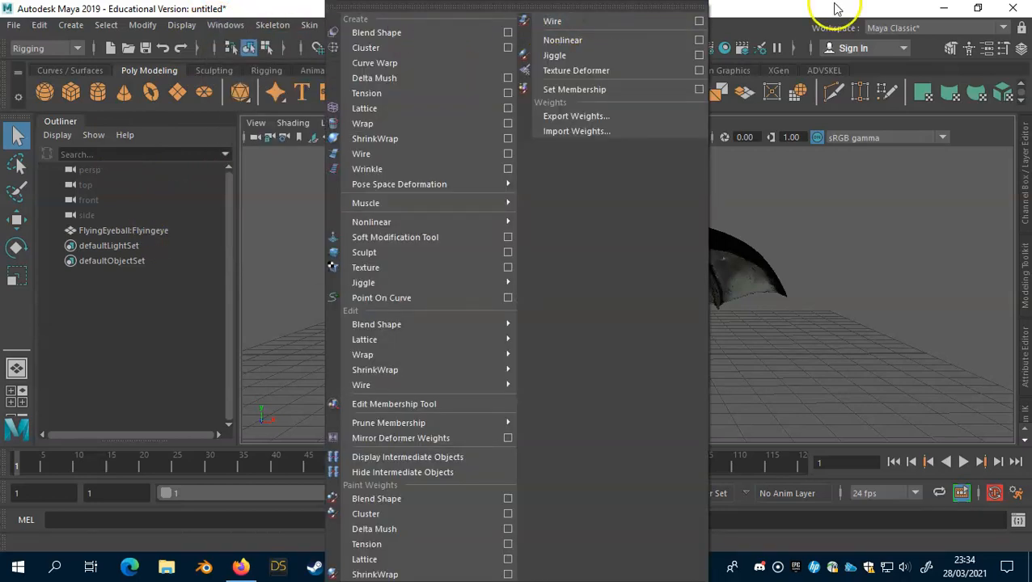
left_click(833, 3)
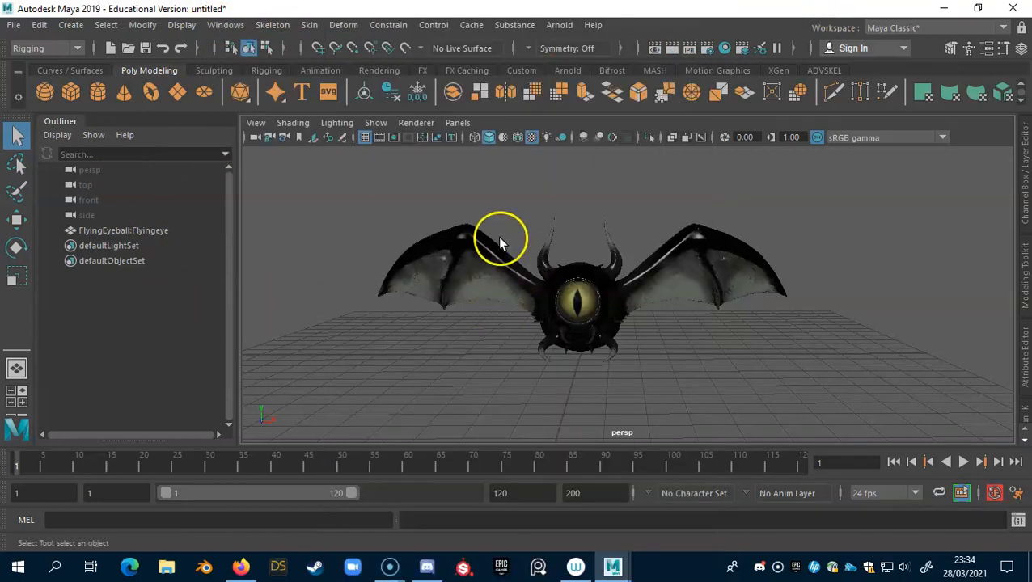
Step: Switch to the full-size front view, display the model with its textures and frame both wings
key("space")
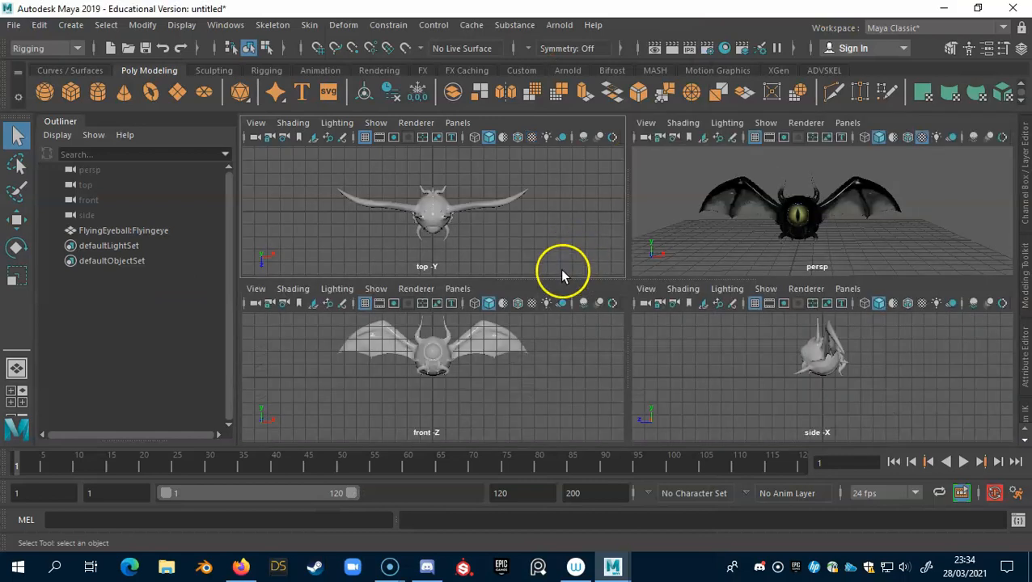
key("space")
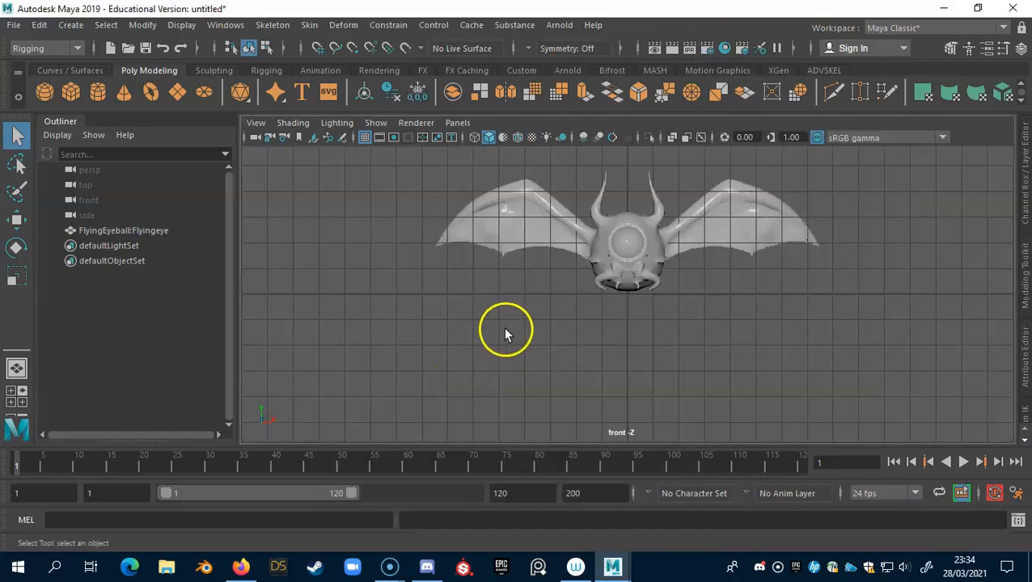
key("6")
middle_click_drag(618, 290, 583, 348, "alt")
right_click_drag(583, 348, 847, 335, "alt")
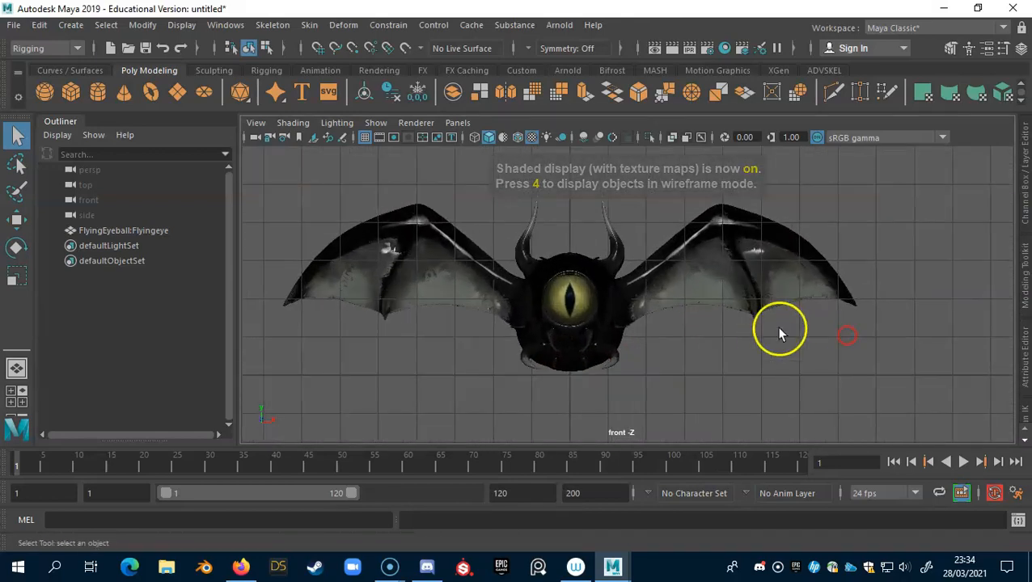
middle_click_drag(781, 334, 820, 339, "alt")
right_click_drag(820, 339, 769, 322, "alt")
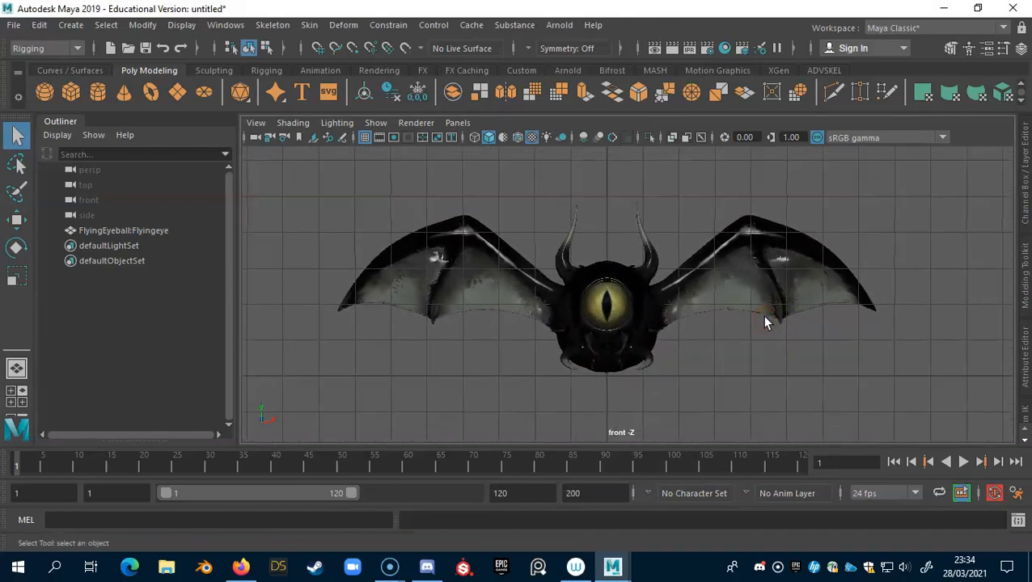
Step: Create a three-joint chain in the positive-X wing with the Joint tool, from the wing root through the upper bend to the outer tip
left_click(265, 71)
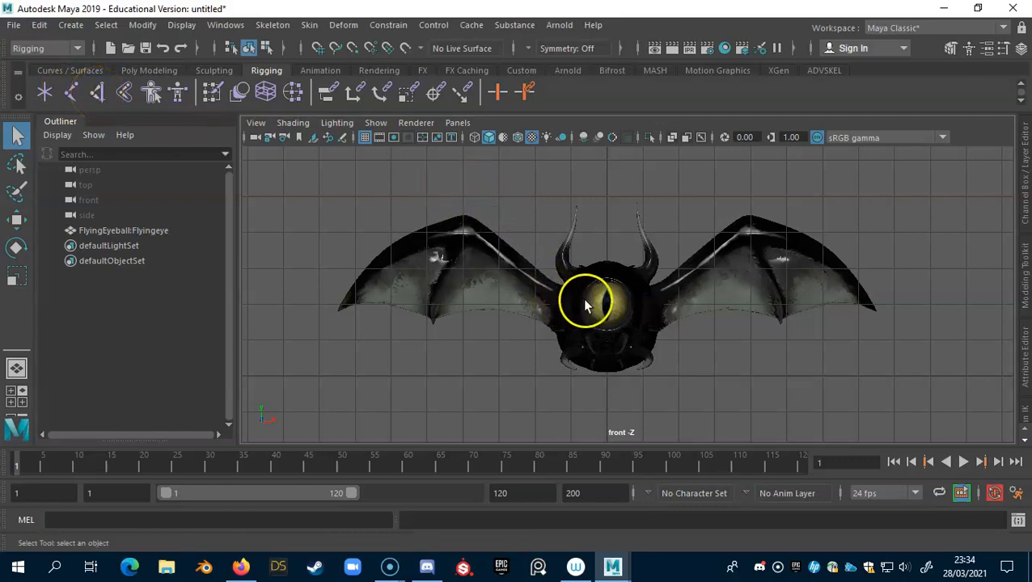
middle_click_drag(641, 299, 600, 303, "alt")
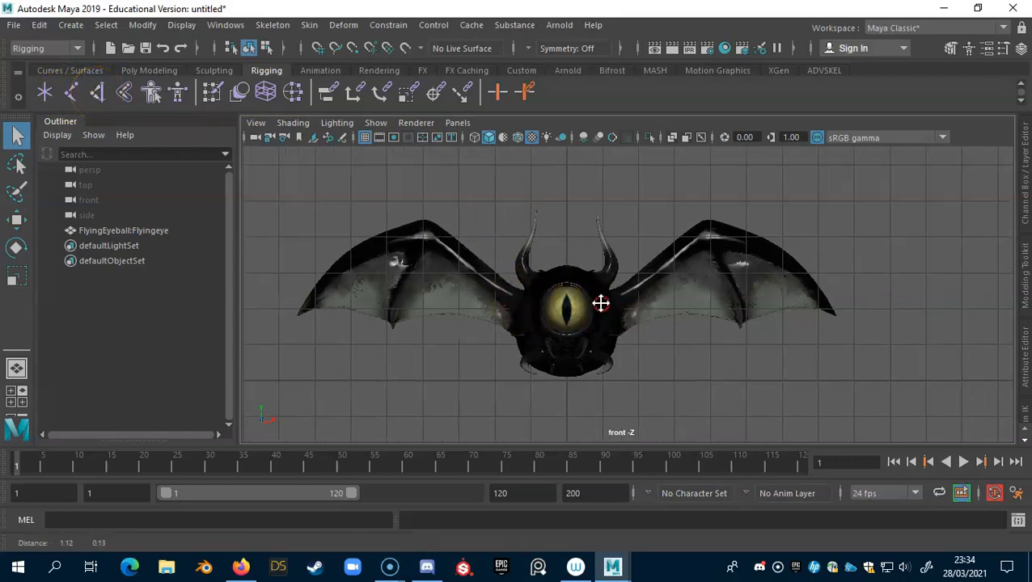
left_click(71, 101)
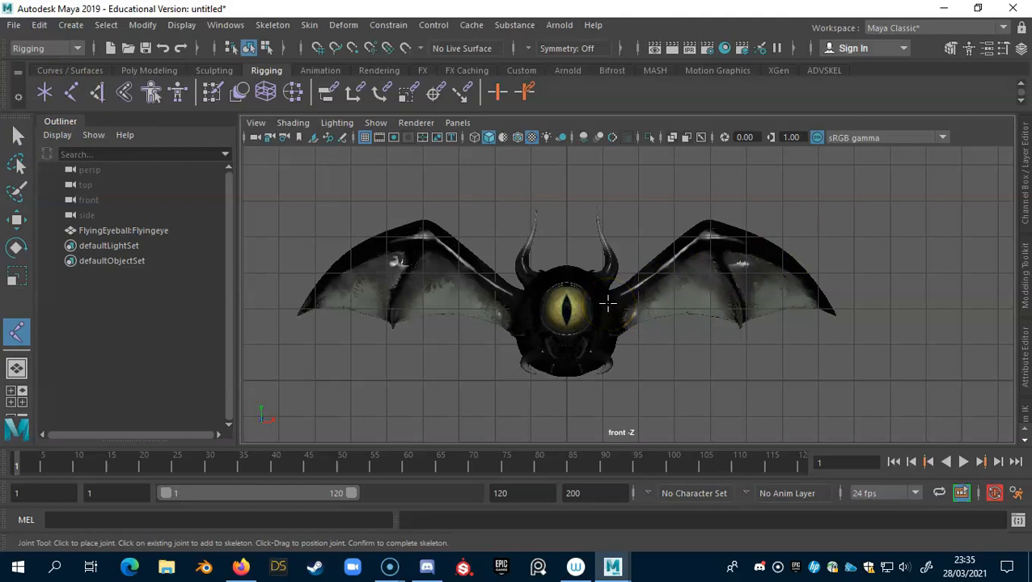
left_click_drag(608, 303, 706, 230)
left_click_drag(783, 237, 836, 311)
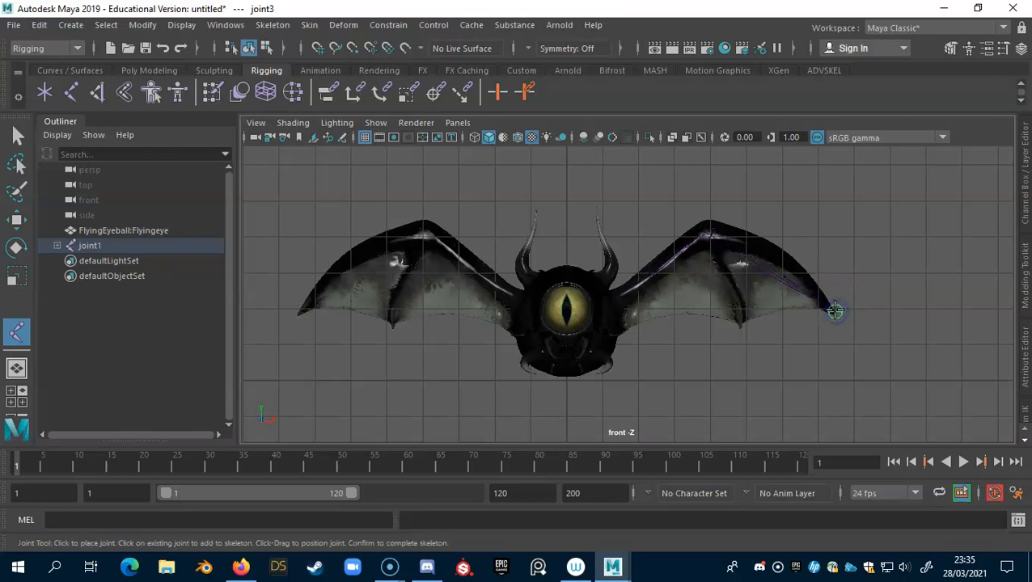
key("q")
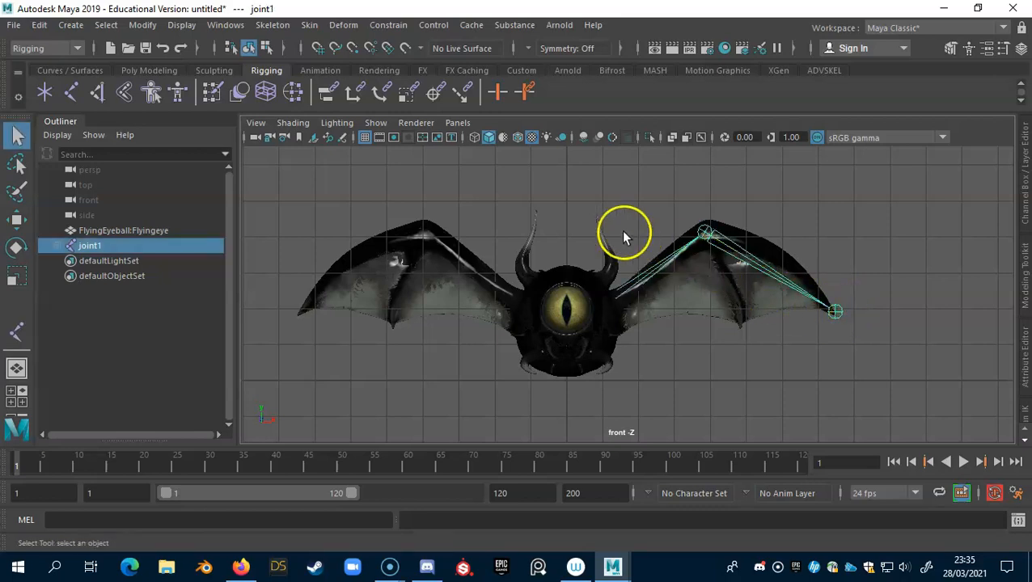
Step: Turn on X-ray display and add a branch joint from the wing's upper bend to the point at the middle of its lower edge
left_click(671, 139)
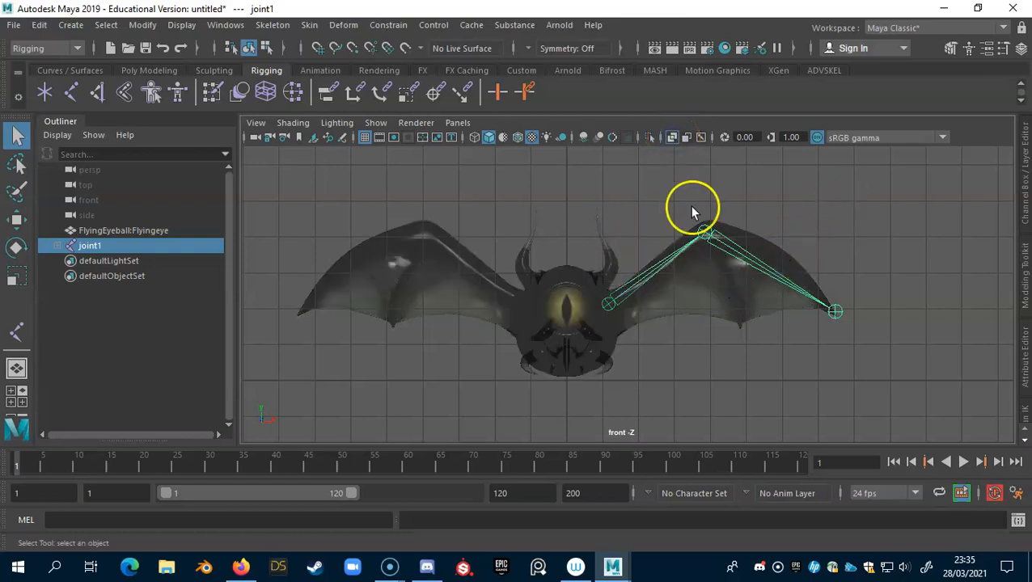
left_click(71, 93)
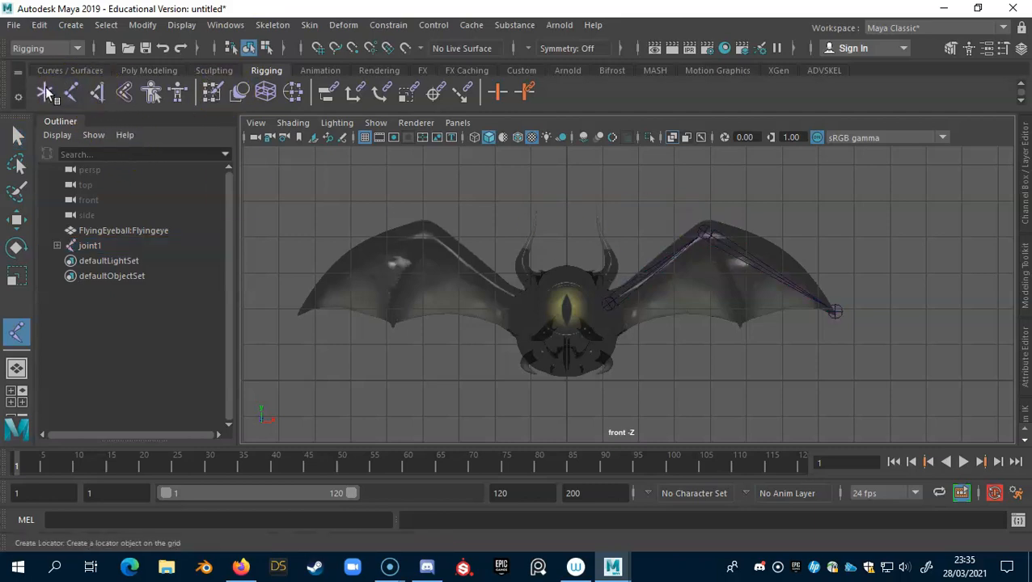
left_click(706, 233)
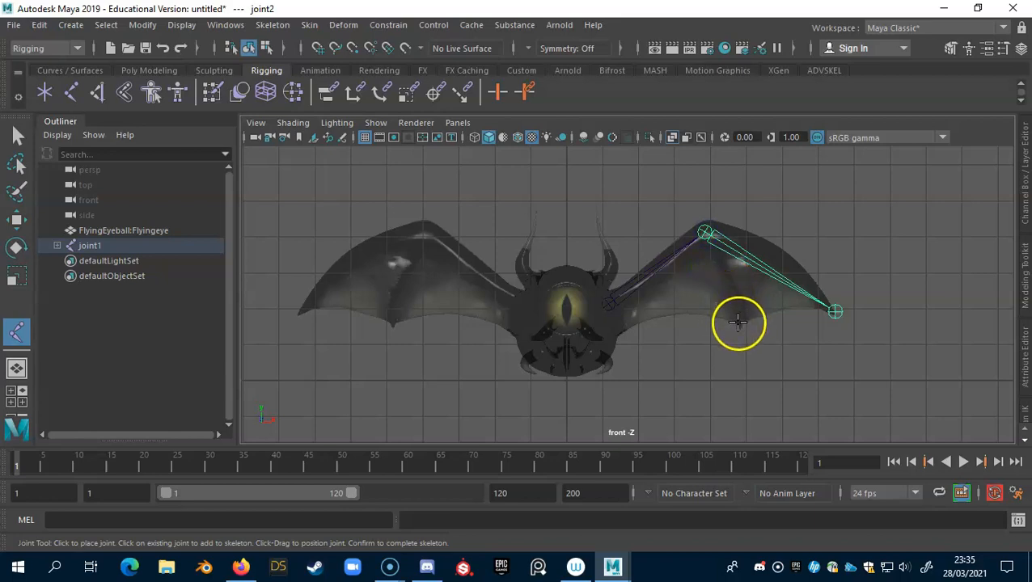
left_click(737, 322)
key("q")
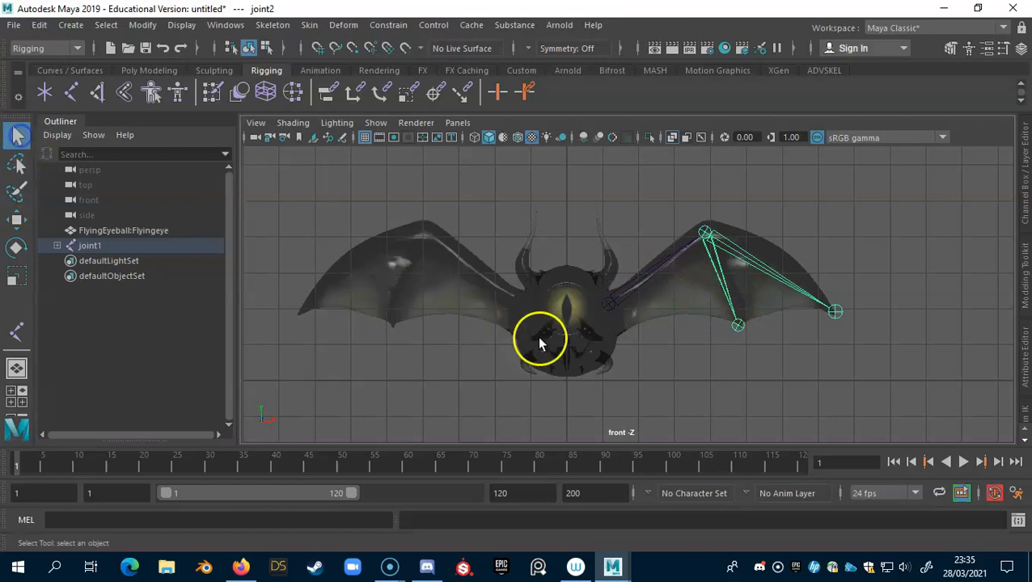
Step: Mirror the whole wing joint chain from its root joint to the opposite wing
left_click(679, 273)
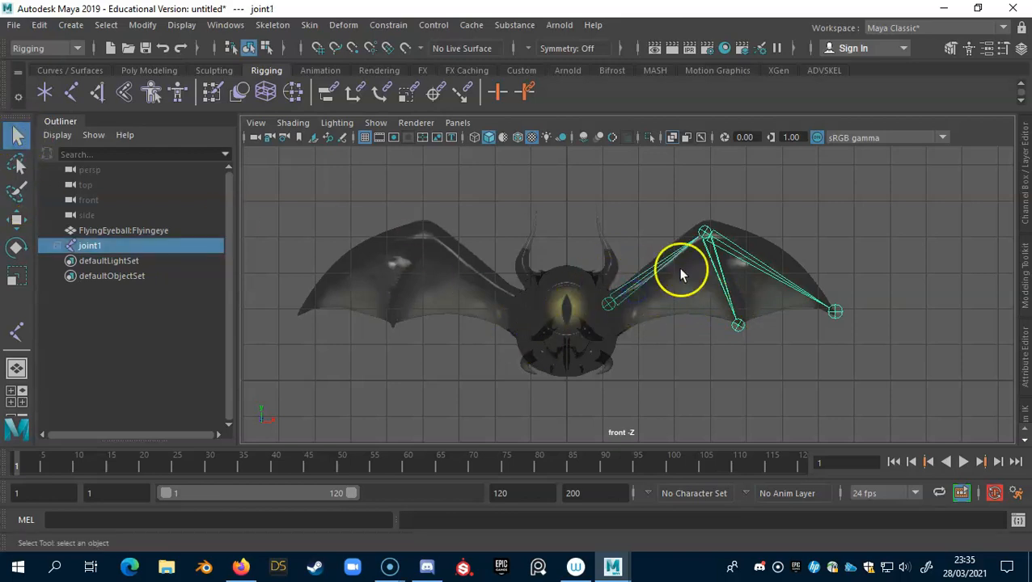
left_click(738, 230)
left_click(628, 293)
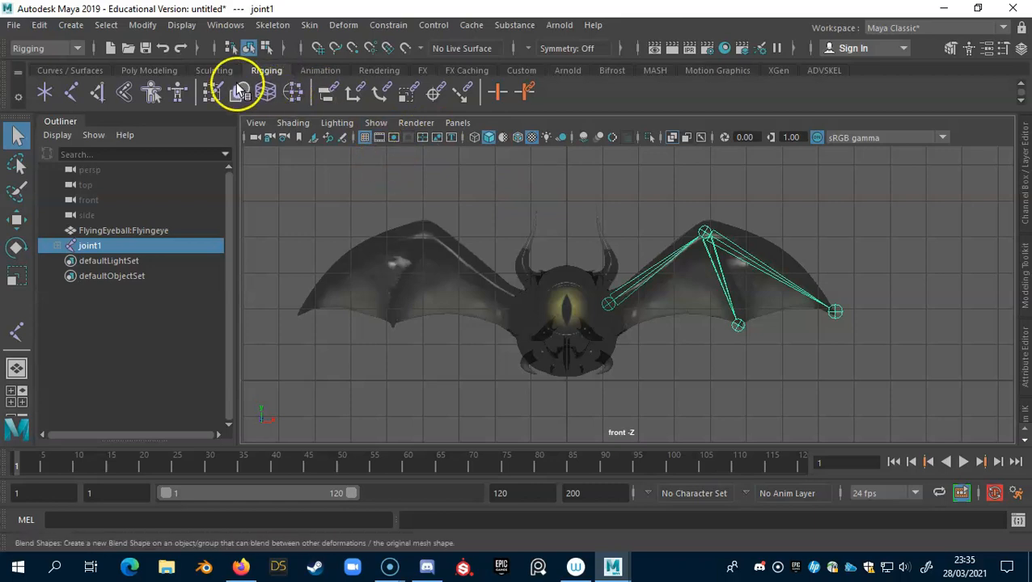
left_click(270, 29)
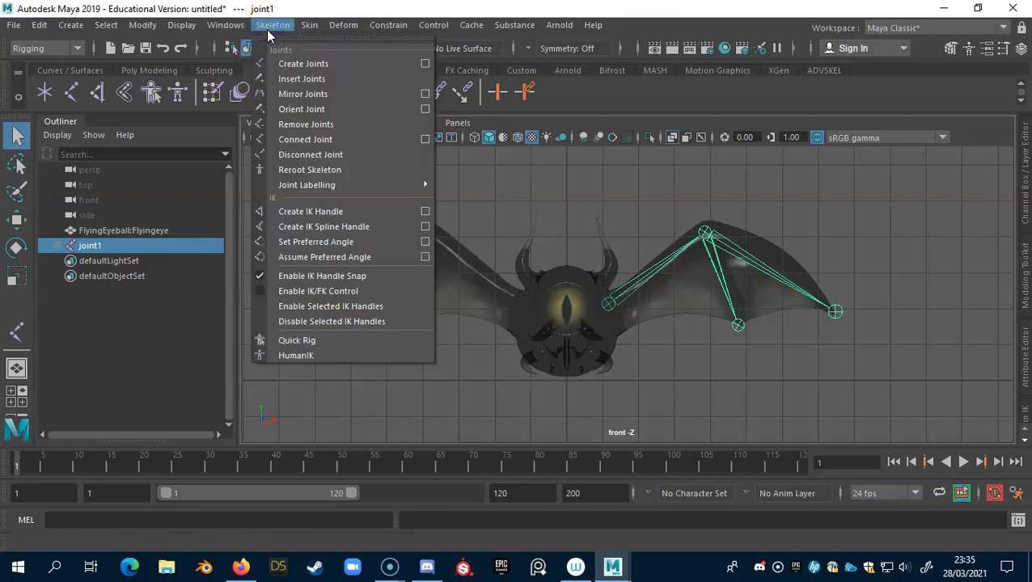
left_click(317, 95)
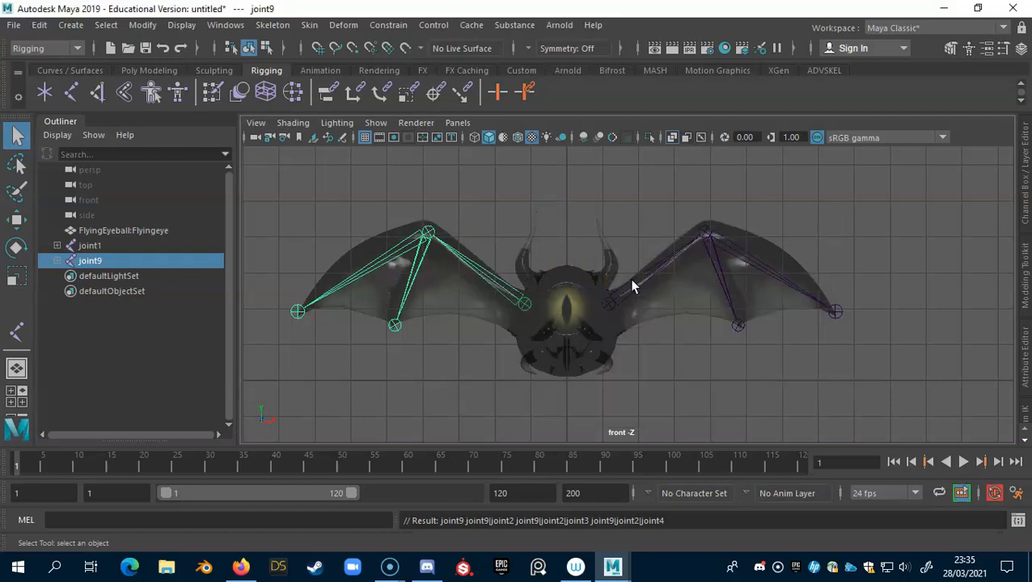
Step: Switch to the full-size top view and display the model textured with X-ray on
key("space")
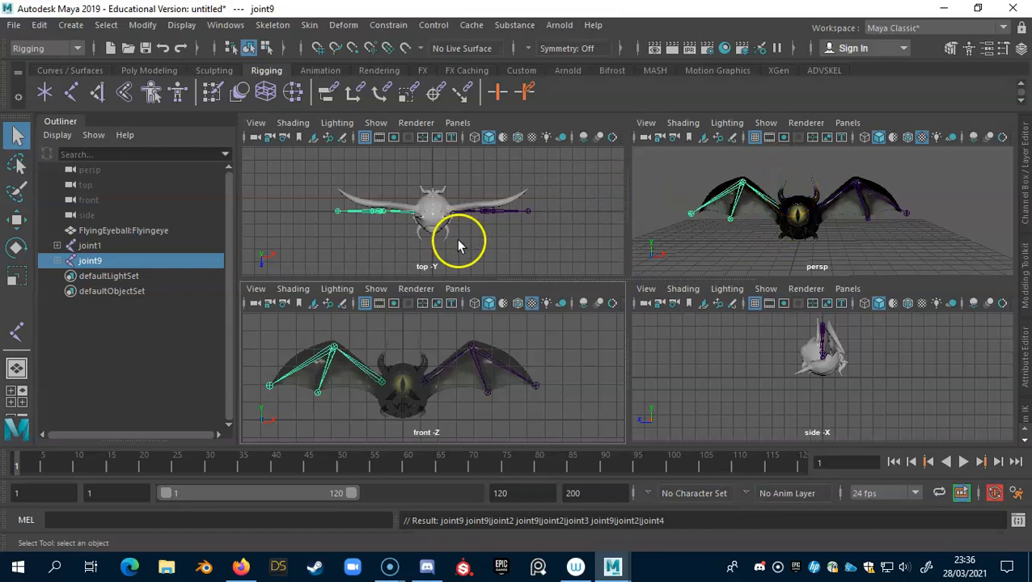
key("space")
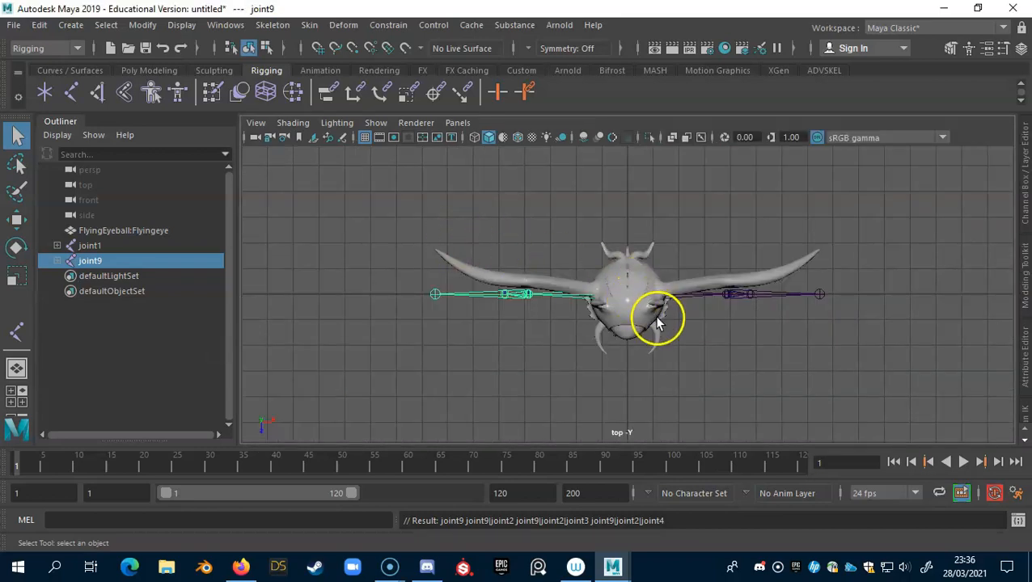
key("6")
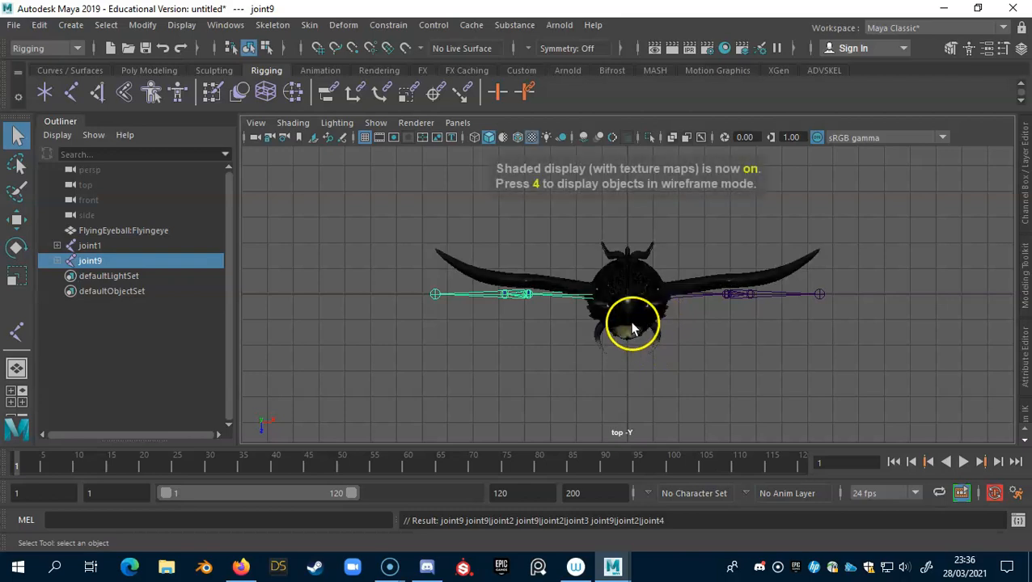
scroll(634, 333, "up", 2)
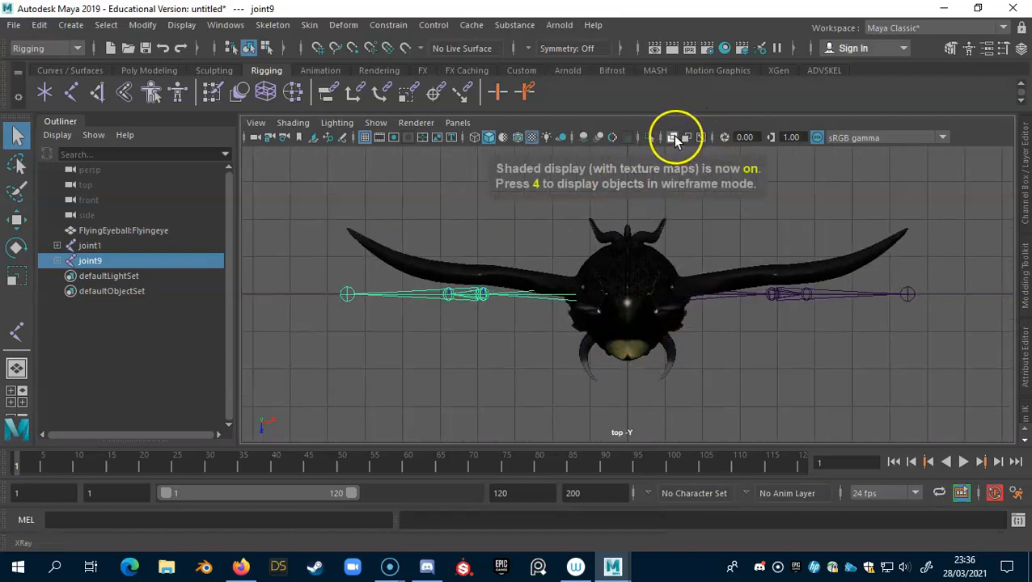
left_click(672, 137)
middle_click_drag(647, 384, 582, 386, "alt")
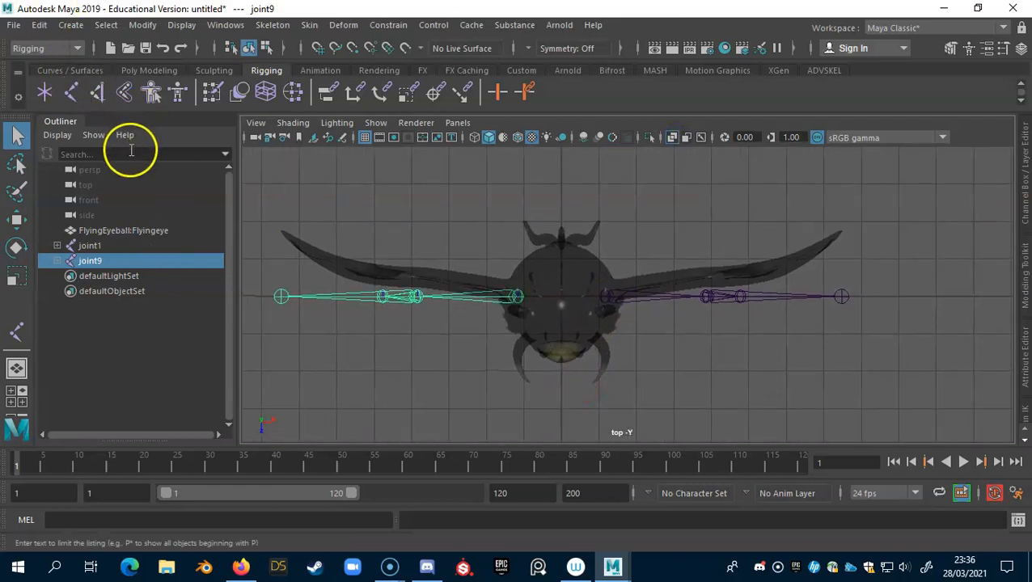
Step: Create a three-joint chain along the body's centre line, from the front of the eye through the body centre to the back
left_click(72, 95)
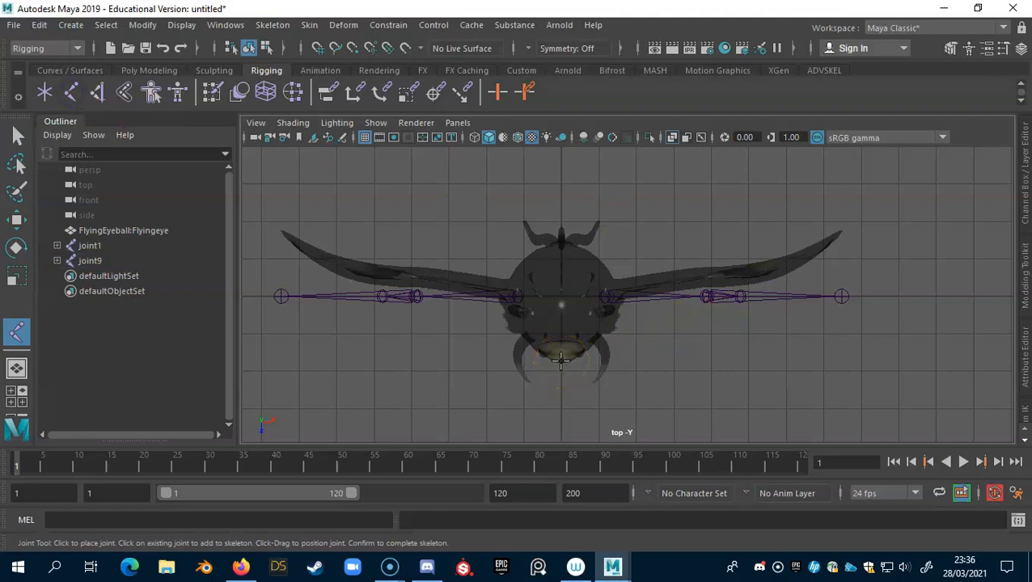
left_click(560, 361)
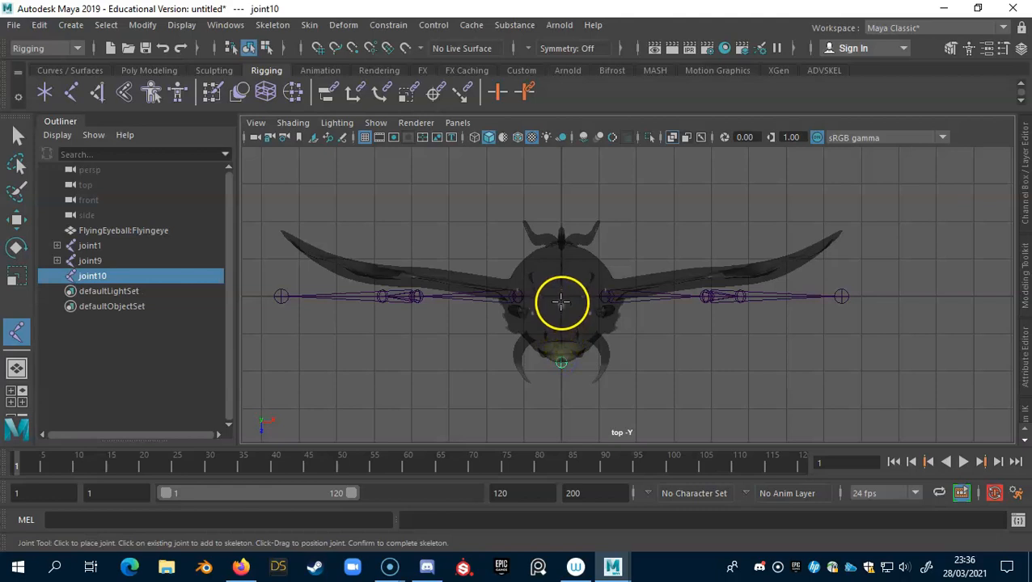
left_click(561, 296)
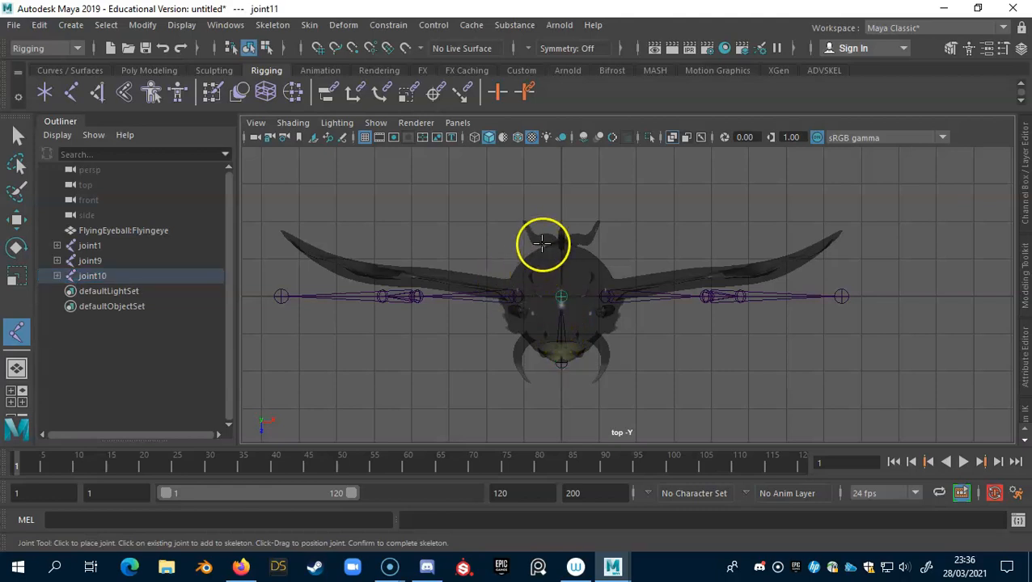
left_click(561, 240)
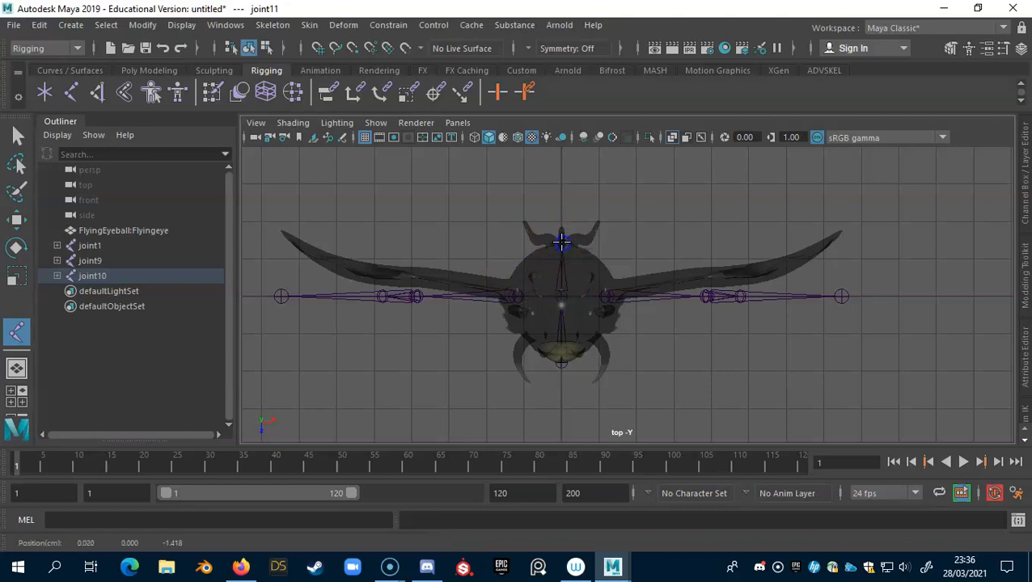
key("q")
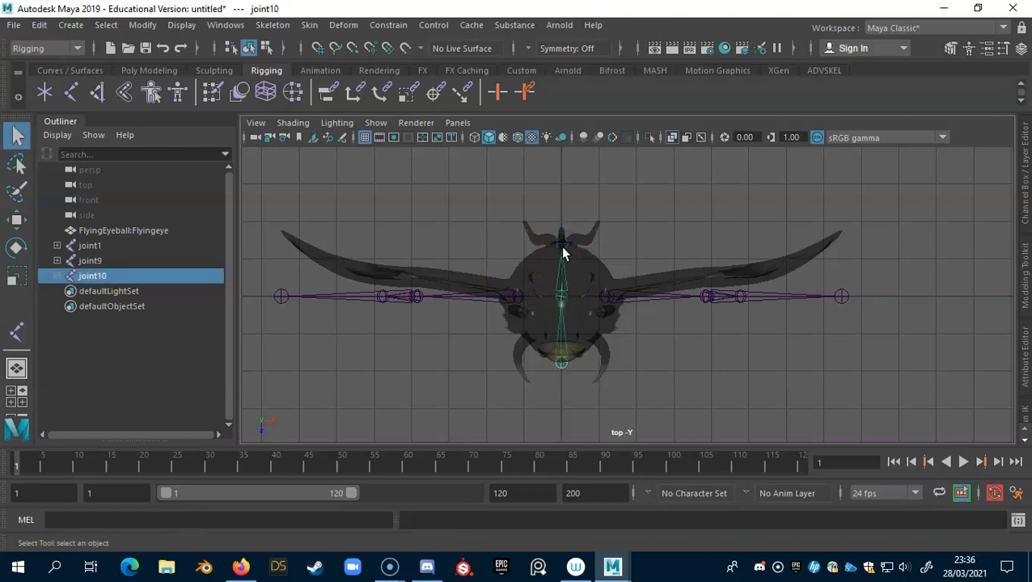
Step: Switch to the full-size perspective view and turn on X-ray display to see the joints inside the model
key("space")
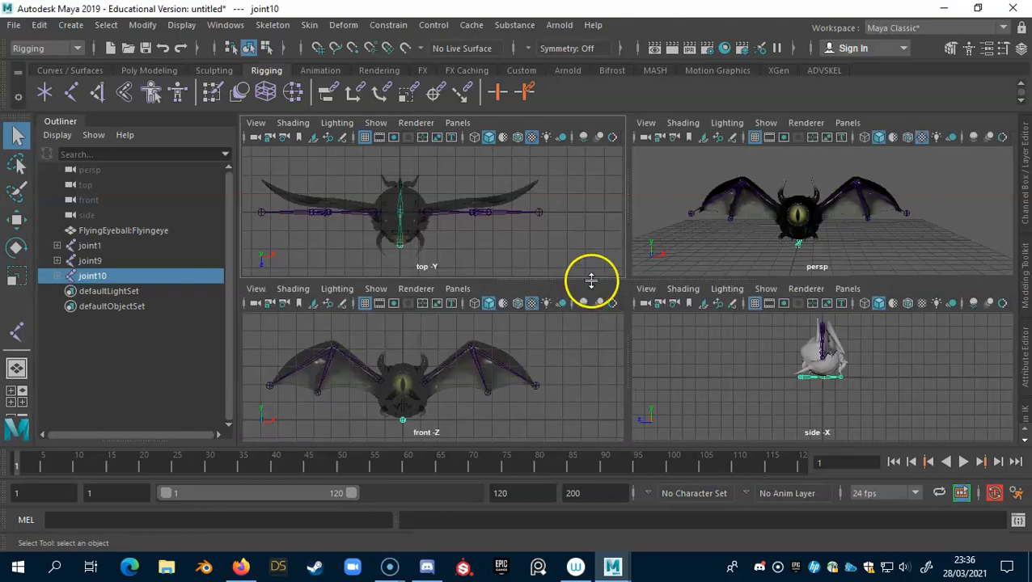
key("space")
left_click_drag(677, 315, 565, 180, "alt")
left_click(674, 137)
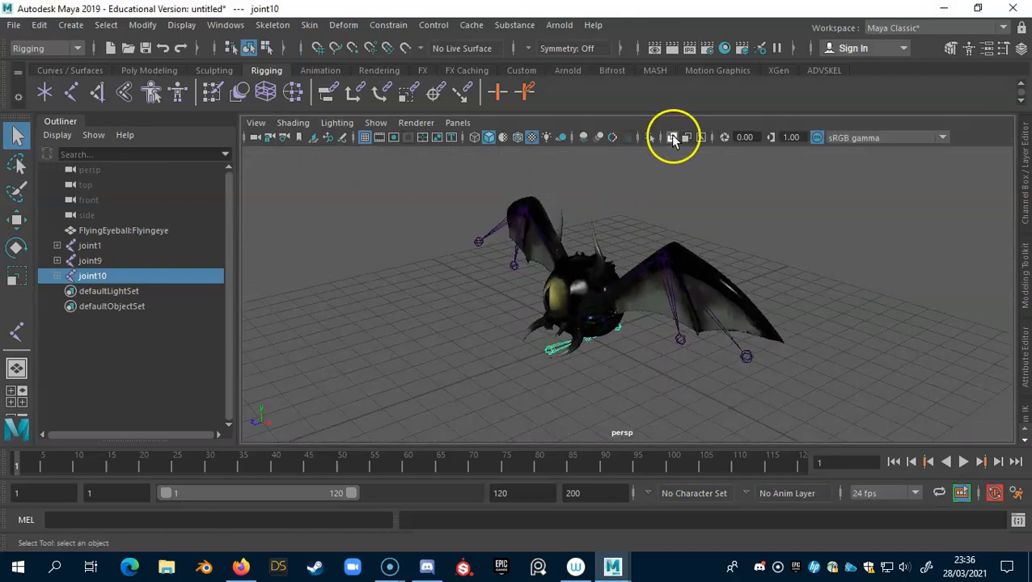
left_click_drag(627, 242, 612, 259, "alt")
Step: Move the body joint chain straight up from the grid into the eyeball's body
left_click_drag(564, 368, 570, 379)
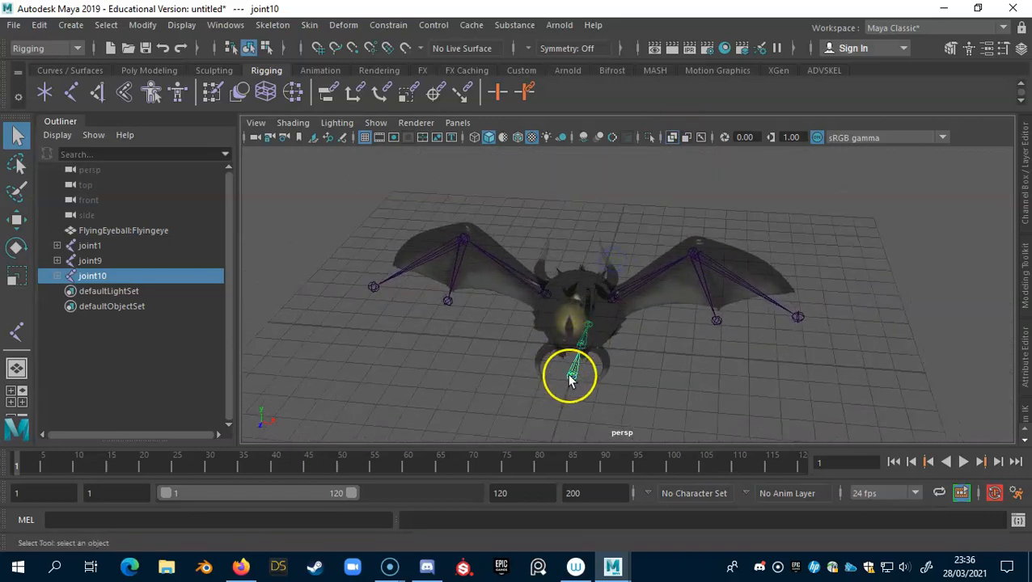
key("w")
left_click_drag(581, 341, 571, 276)
left_click_drag(729, 353, 569, 314, "alt")
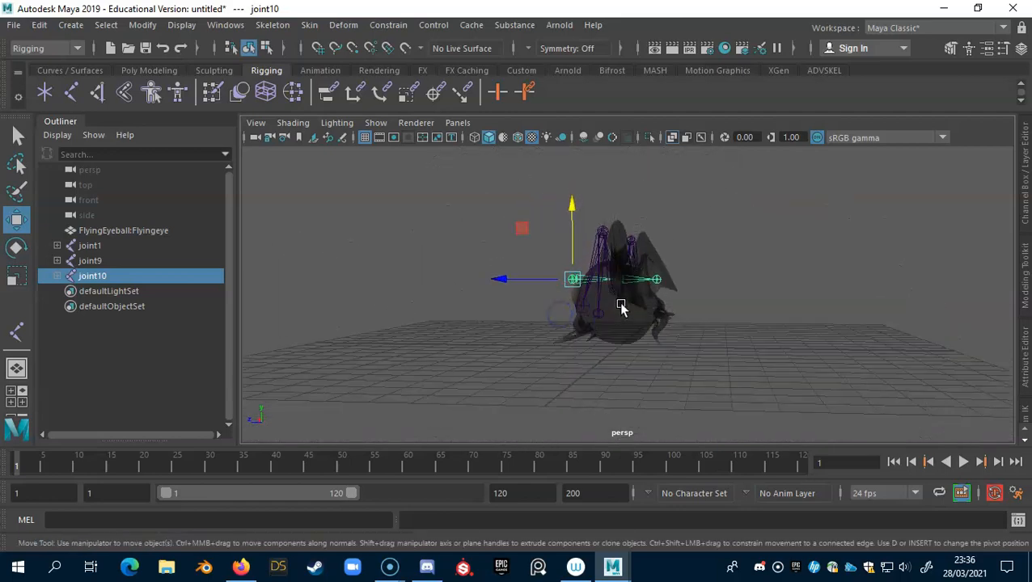
Step: Switch to the full-size side view and display the model textured with X-ray on
key("space")
key("space")
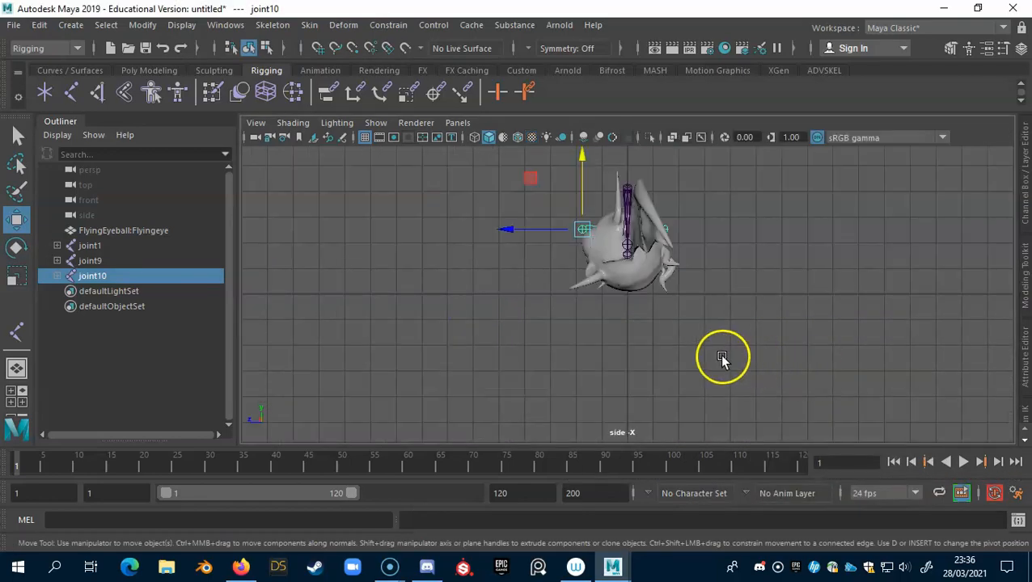
key("6")
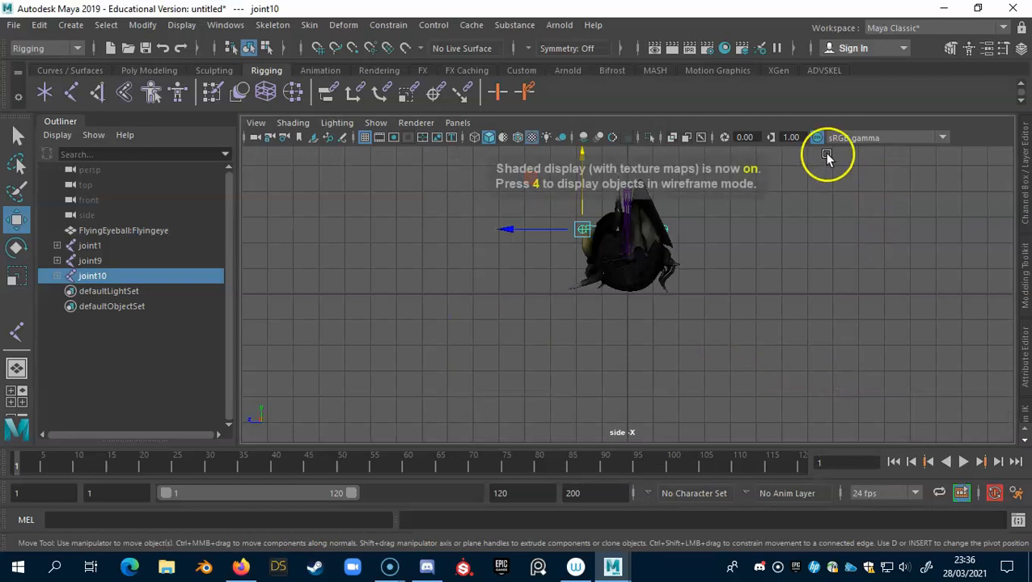
left_click(672, 137)
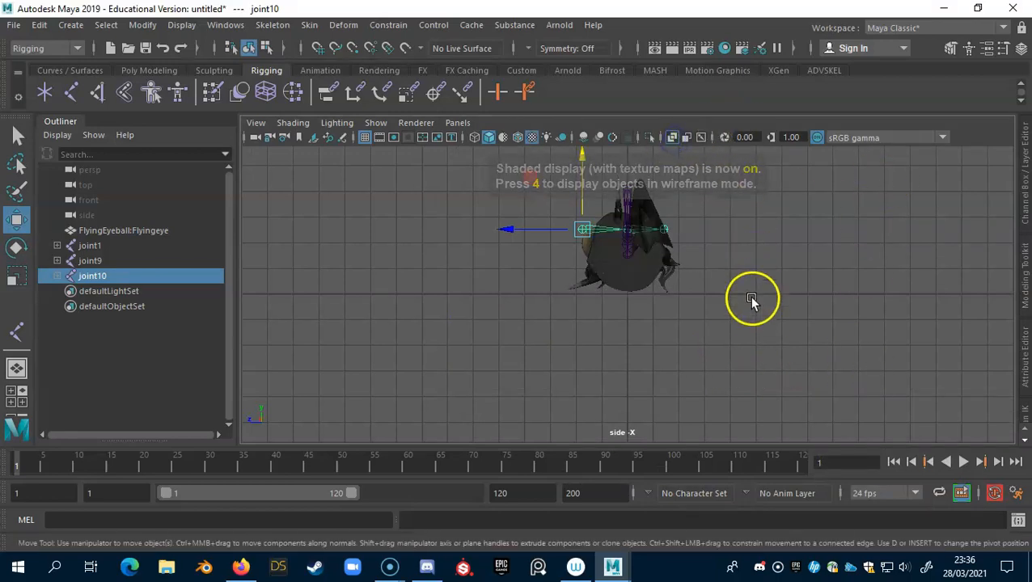
Step: Lower the whole body joint chain toward the eyeball's centre and shift it slightly toward the back
middle_click_drag(759, 298, 707, 359, "alt")
scroll(825, 317, "up", 6)
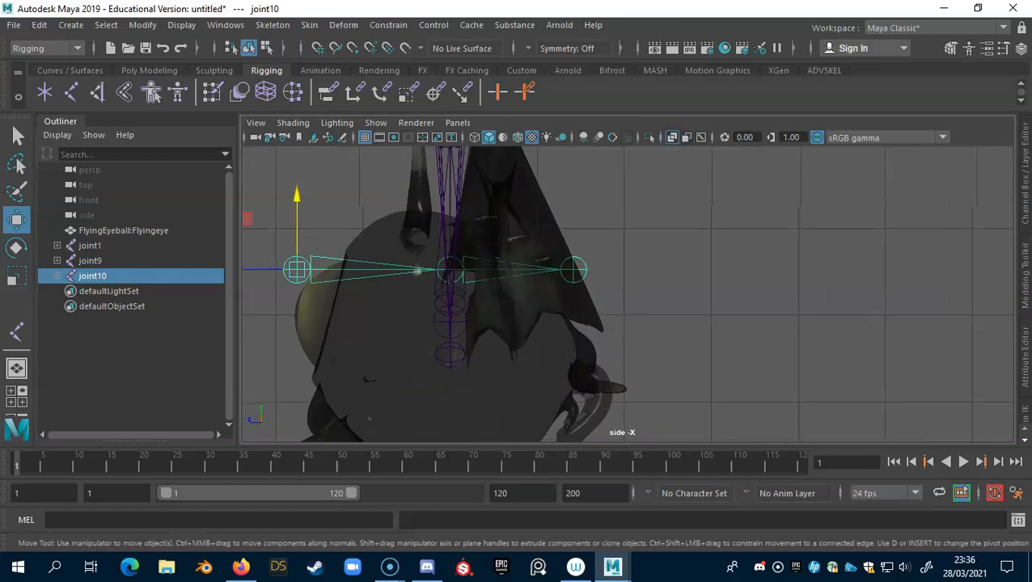
middle_click_drag(634, 314, 765, 316, "alt")
left_click_drag(414, 200, 414, 243)
left_click_drag(339, 316, 356, 314)
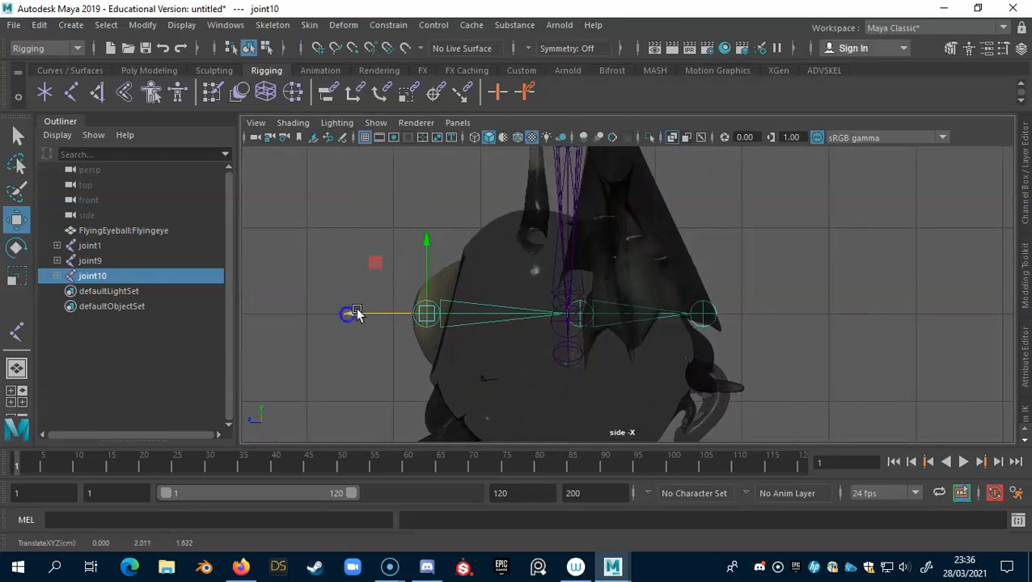
Step: Raise only the middle body joint toward the top of the eyeball, keeping the back joint in place
left_click(584, 316)
left_click(604, 315)
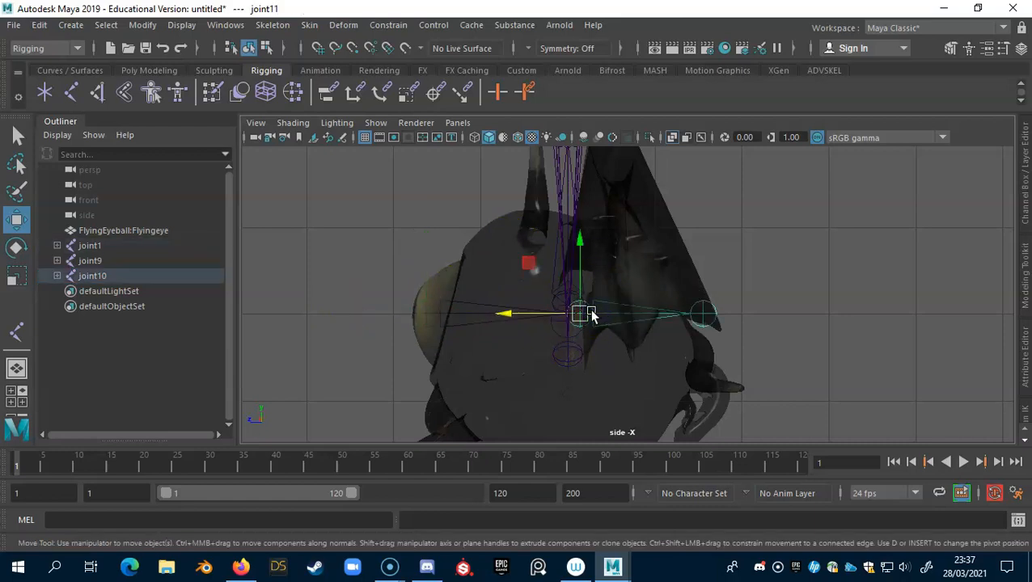
mouse_move(576, 241)
left_mouse_down()
mouse_move(581, 202)
mouse_move(578, 258)
mouse_move(576, 206)
mouse_move(578, 227)
left_mouse_up()
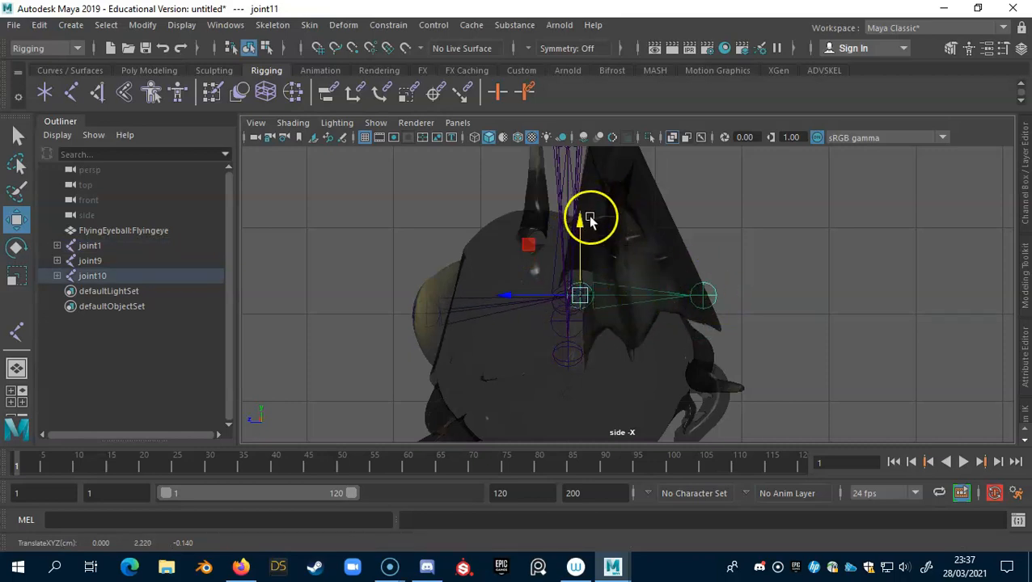
left_click_drag(586, 221, 586, 239)
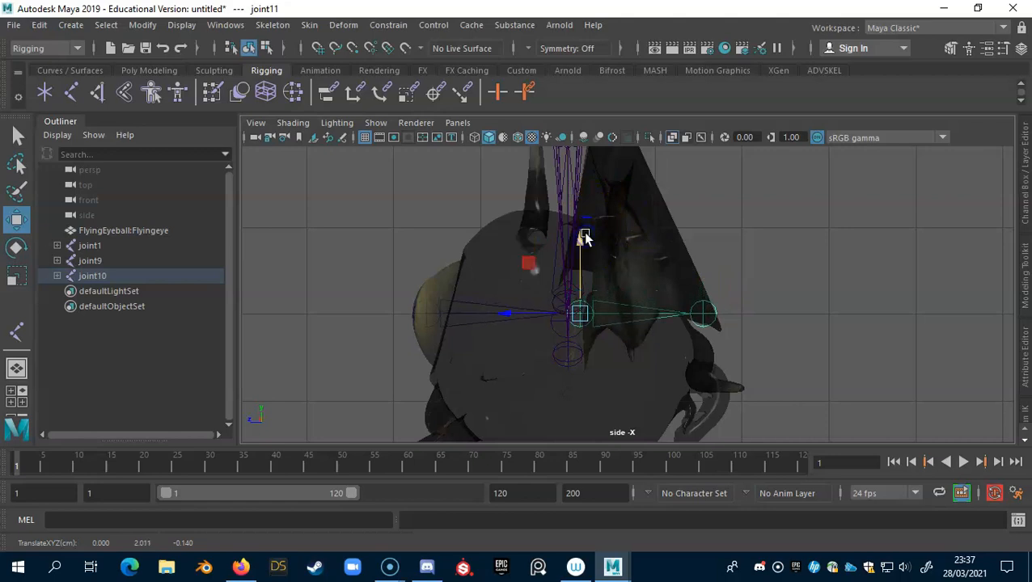
key("d")
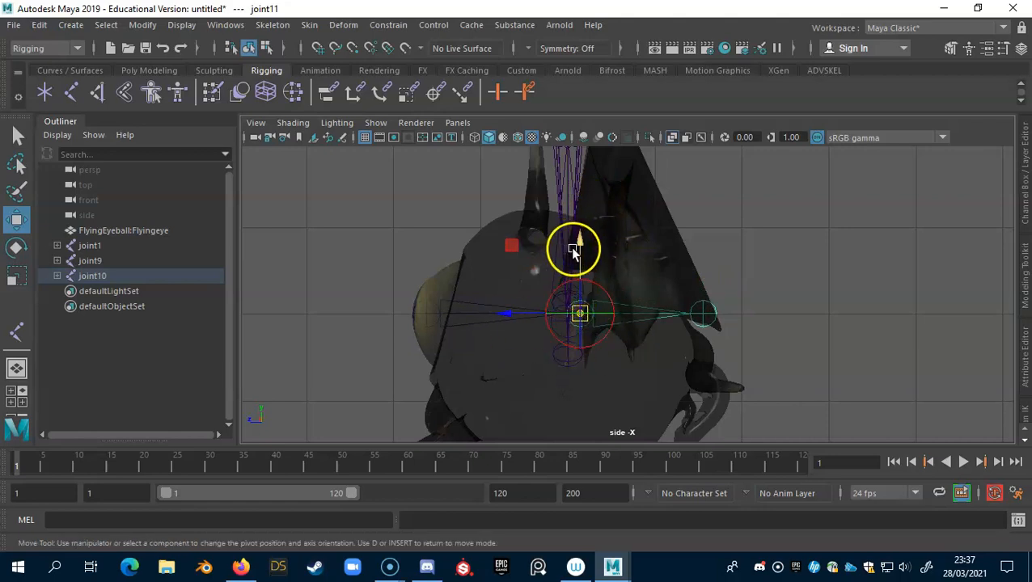
left_click_drag(577, 253, 571, 185)
Step: Lower the back end joint of the body chain to the base of the rear horns
left_click(703, 315)
key("d")
left_click_drag(703, 236, 703, 275)
Step: Move only the front body joint slightly back into the eye and slightly up, leaving its child joints in place
left_click(437, 309)
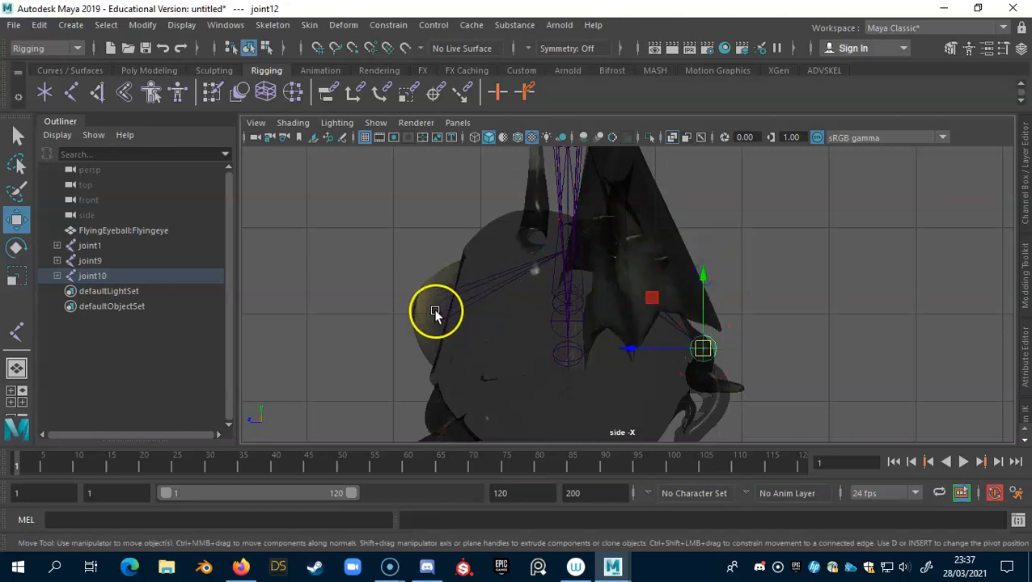
left_click(870, 238)
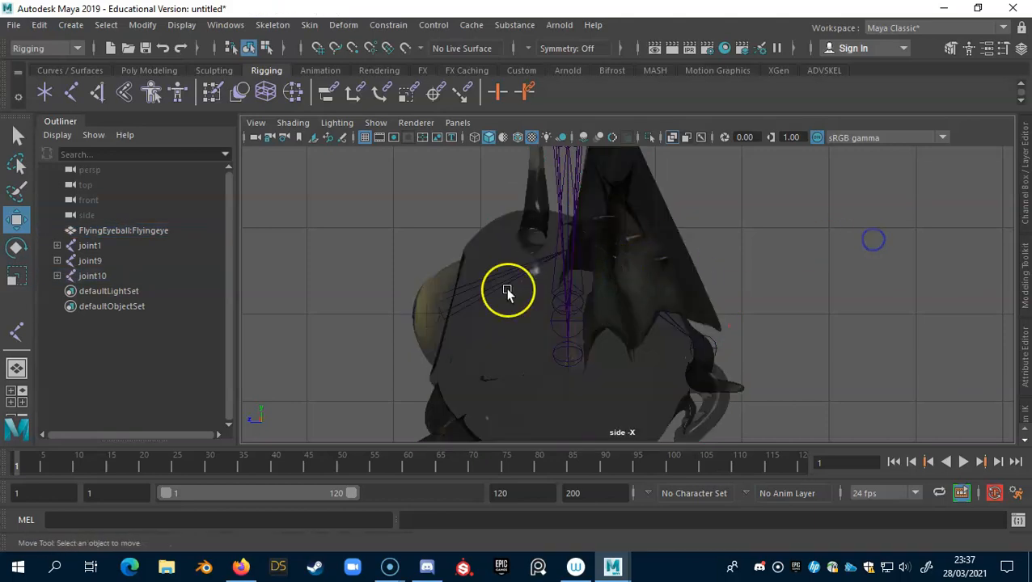
left_click(426, 314)
key("d")
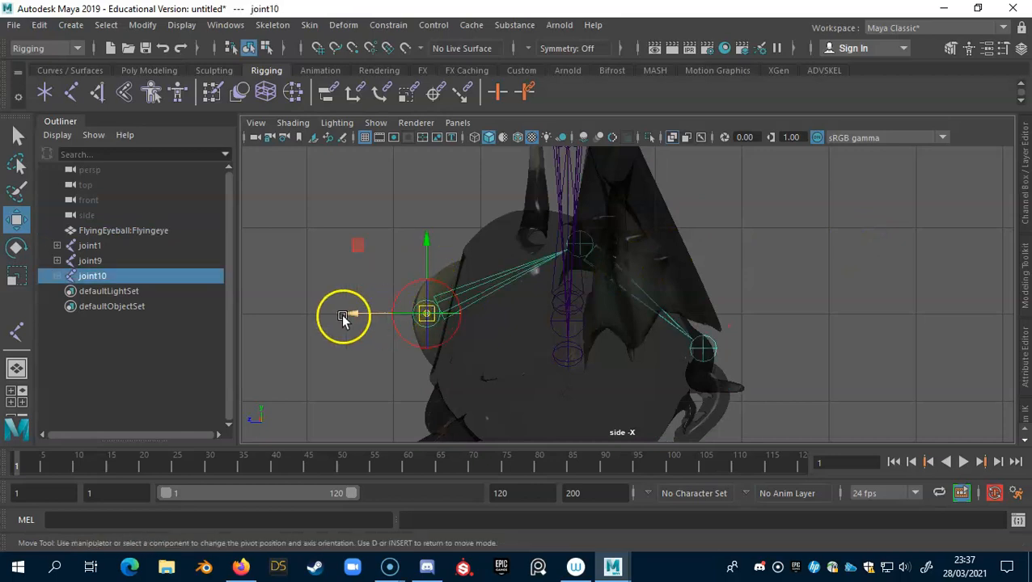
left_click_drag(354, 314, 369, 315)
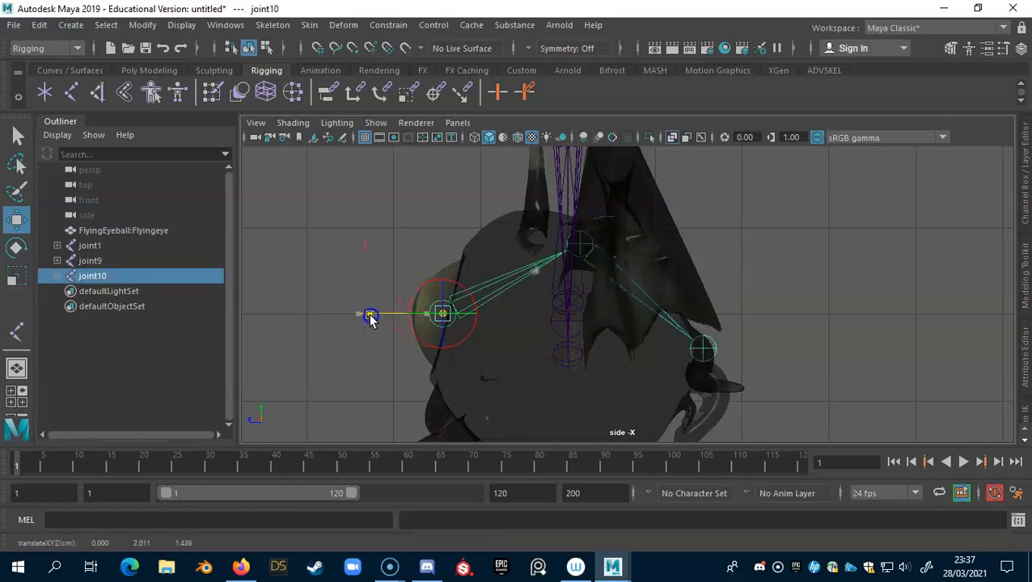
left_click_drag(440, 241, 441, 231)
key("d")
Step: Switch to the full-size perspective view and shift only the middle body joint slightly forward toward the eye
key("space")
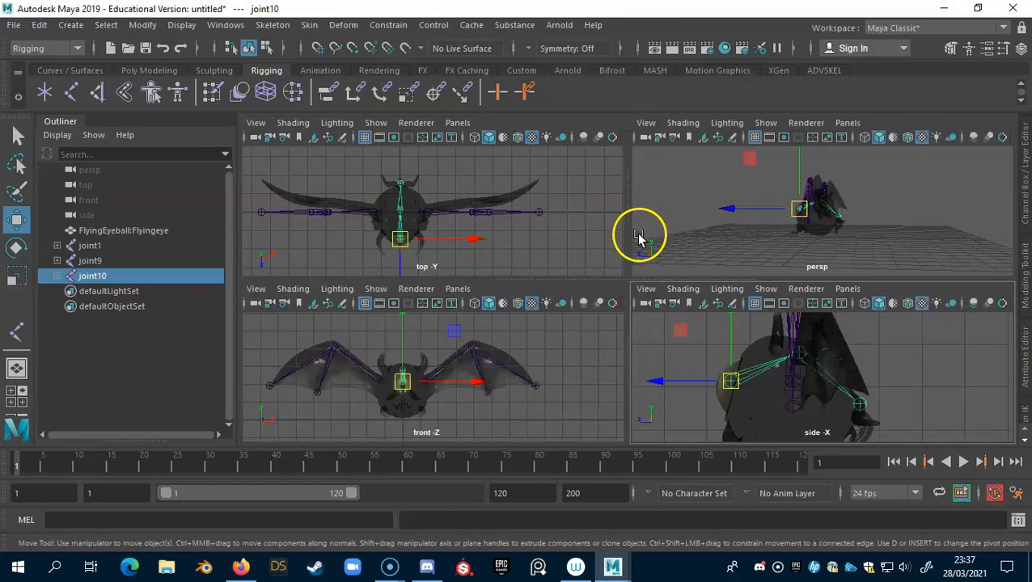
key("space")
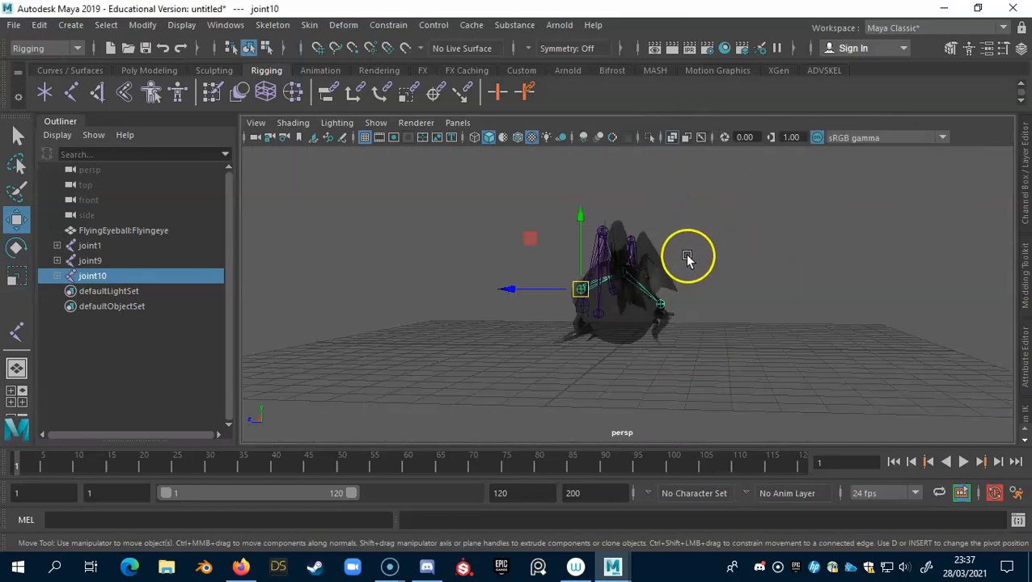
left_click_drag(627, 258, 687, 309, "alt")
right_click_drag(659, 309, 848, 296, "alt")
left_click_drag(720, 288, 715, 313, "alt")
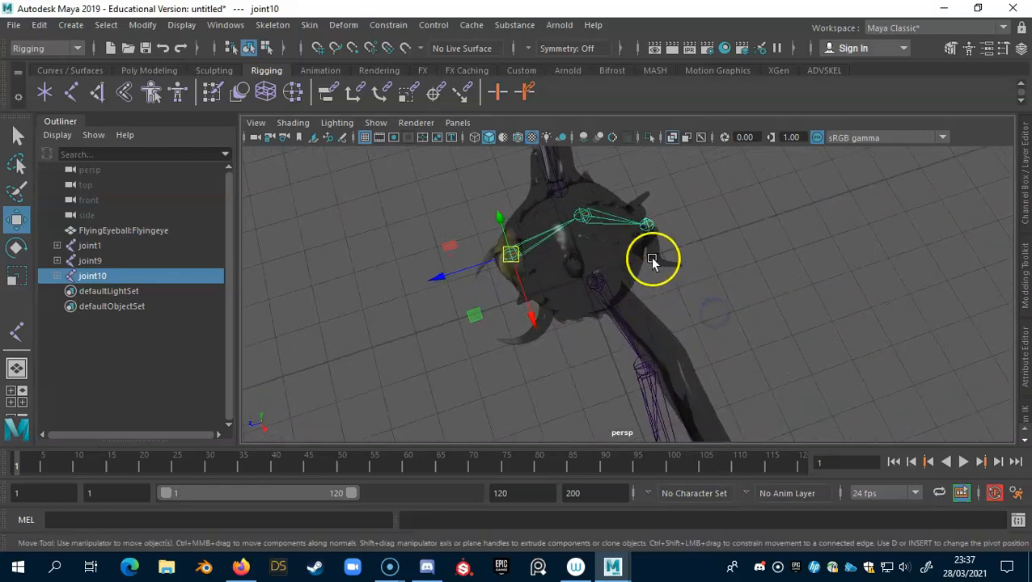
left_click_drag(638, 258, 599, 210, "alt")
left_click(599, 208)
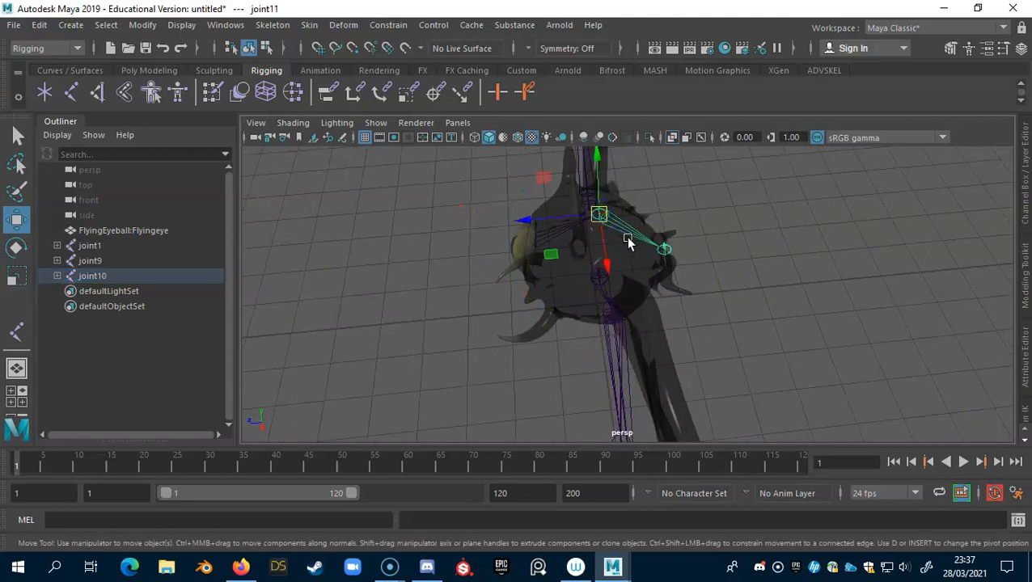
key("d")
left_click_drag(547, 219, 542, 220)
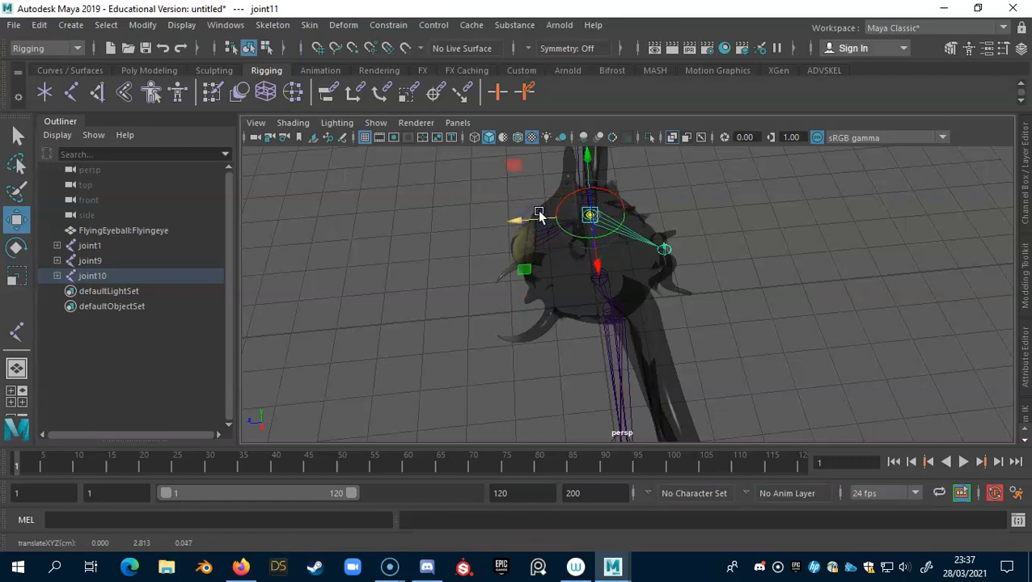
key("d")
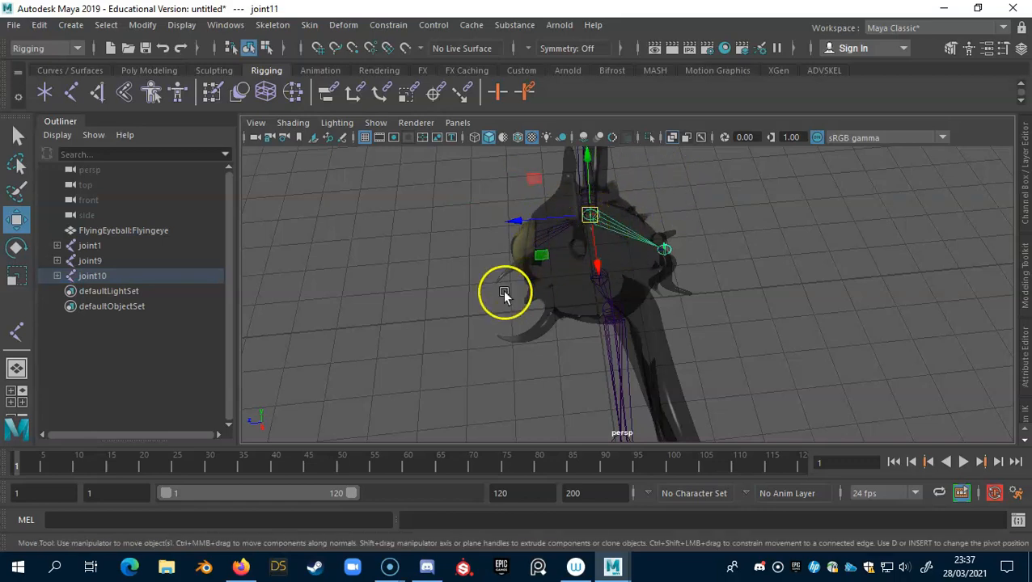
Step: Move both wing-tip joints together backward along Z and slightly along X onto the tips of the wings
left_click_drag(461, 271, 588, 298, "alt")
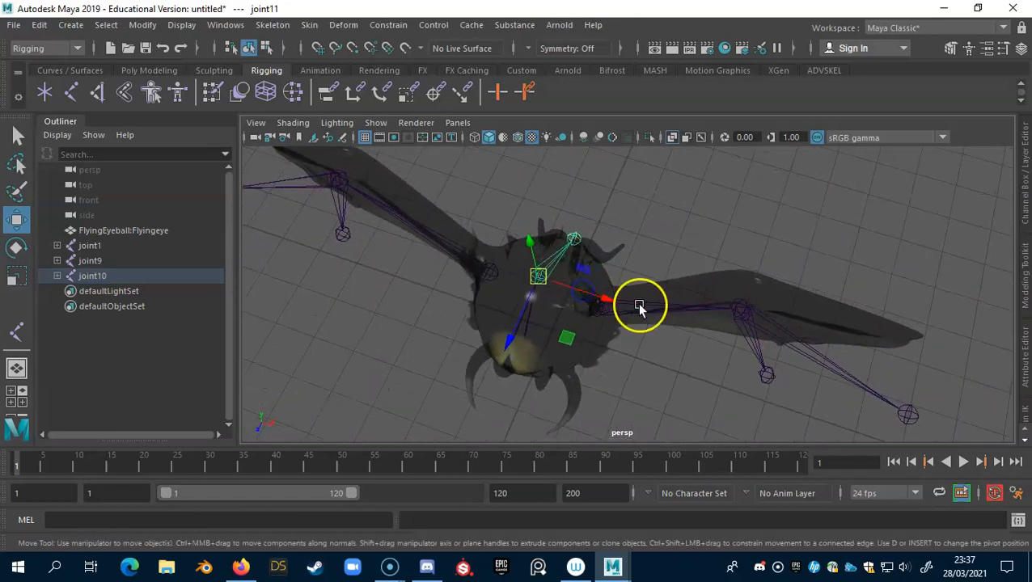
middle_click_drag(671, 336, 661, 288, "alt")
right_click_drag(737, 299, 672, 284, "alt")
left_click_drag(672, 288, 749, 307, "alt")
middle_click_drag(749, 307, 781, 308, "alt")
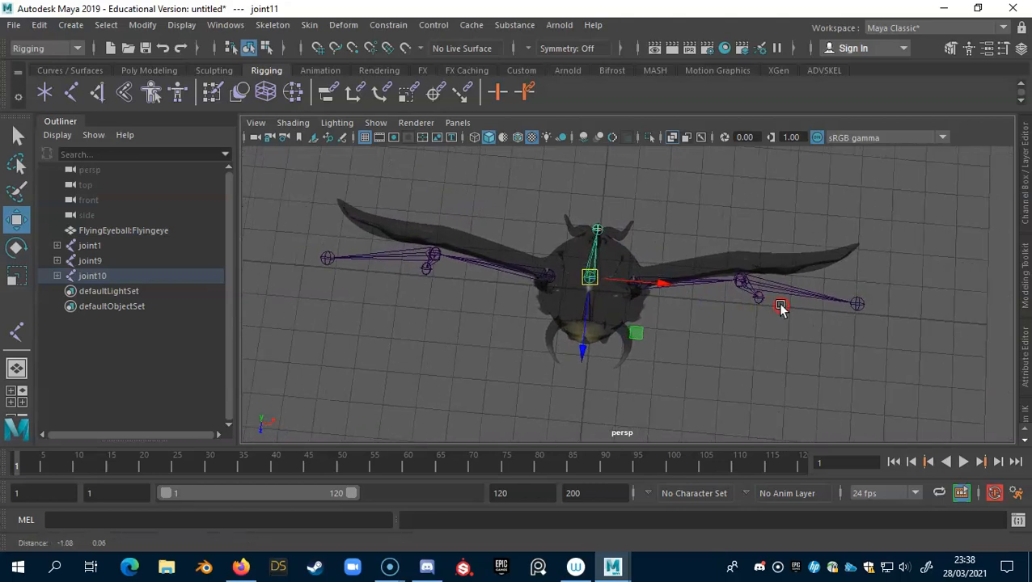
left_click(859, 305)
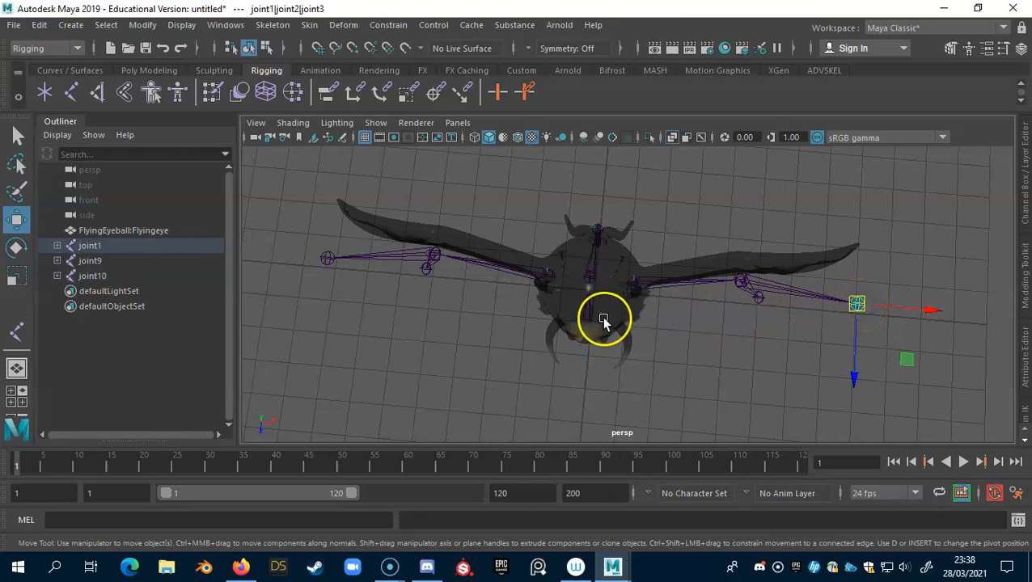
left_click(328, 263)
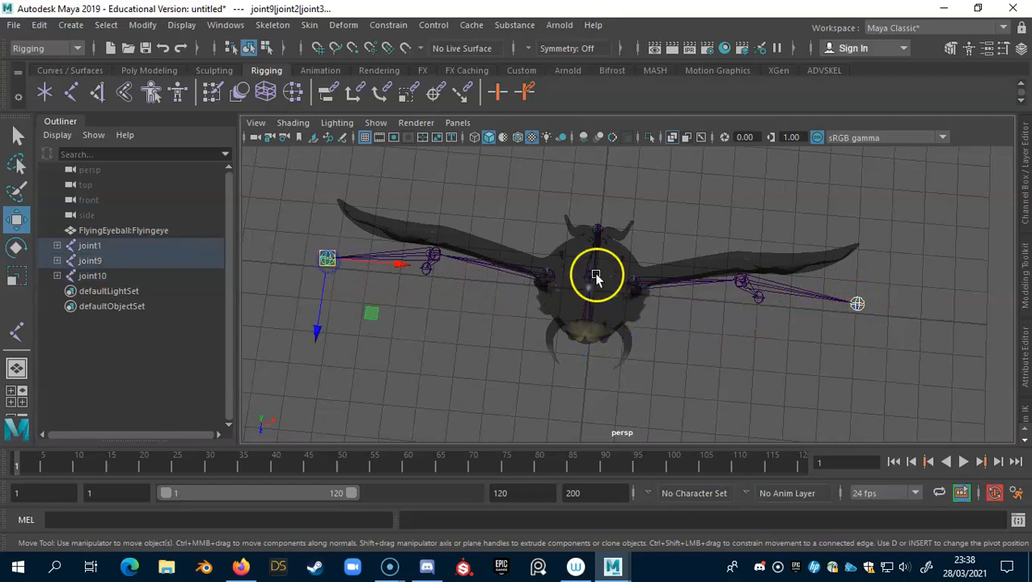
left_click_drag(315, 336, 322, 283)
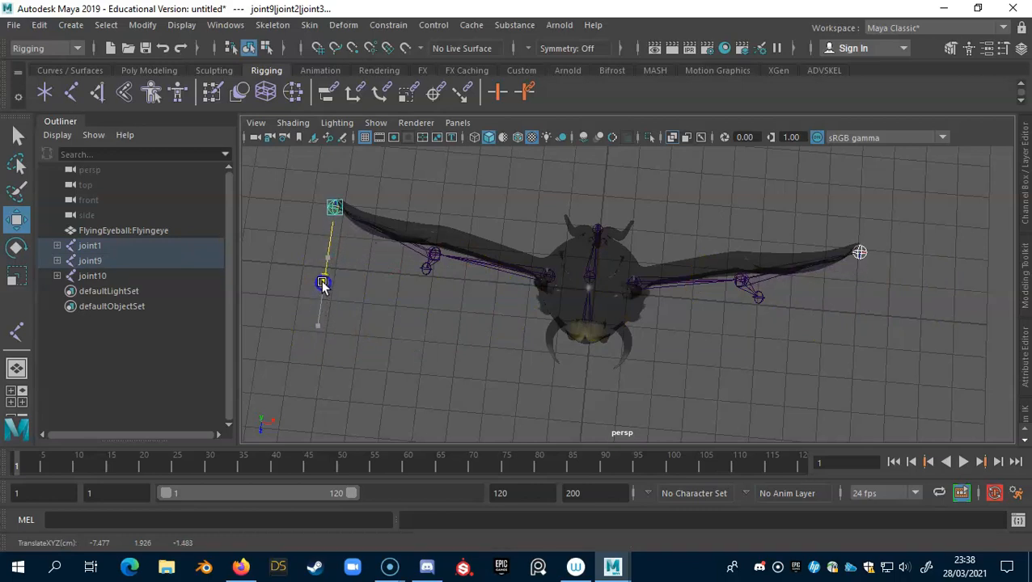
left_click_drag(375, 217, 390, 209)
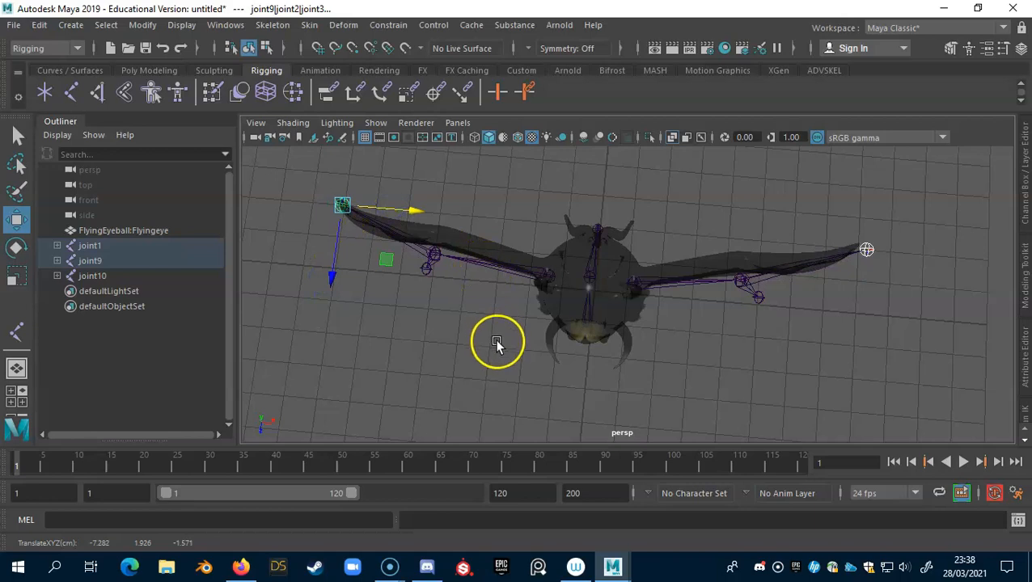
Step: Move both mid-wing joints together backward into the wing bends, keeping their child joints in place
left_click_drag(465, 332, 388, 279, "alt")
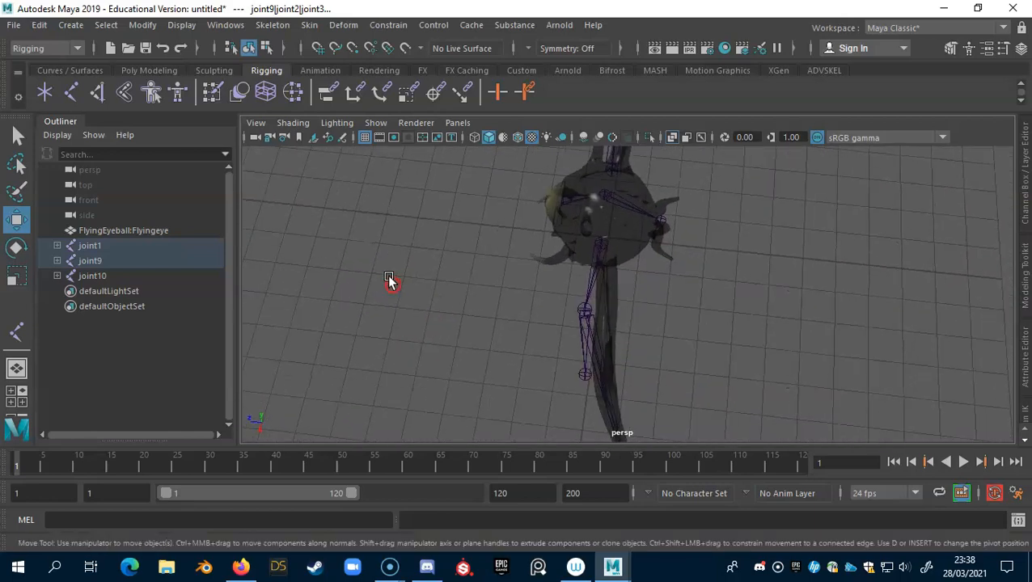
left_click(583, 296)
left_click_drag(704, 290, 845, 299, "alt")
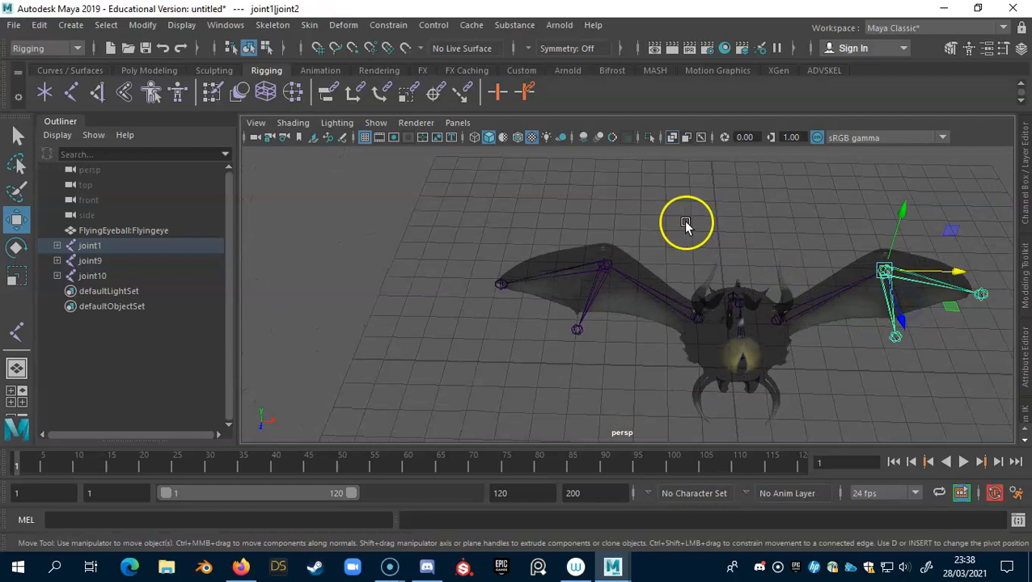
left_click(611, 266)
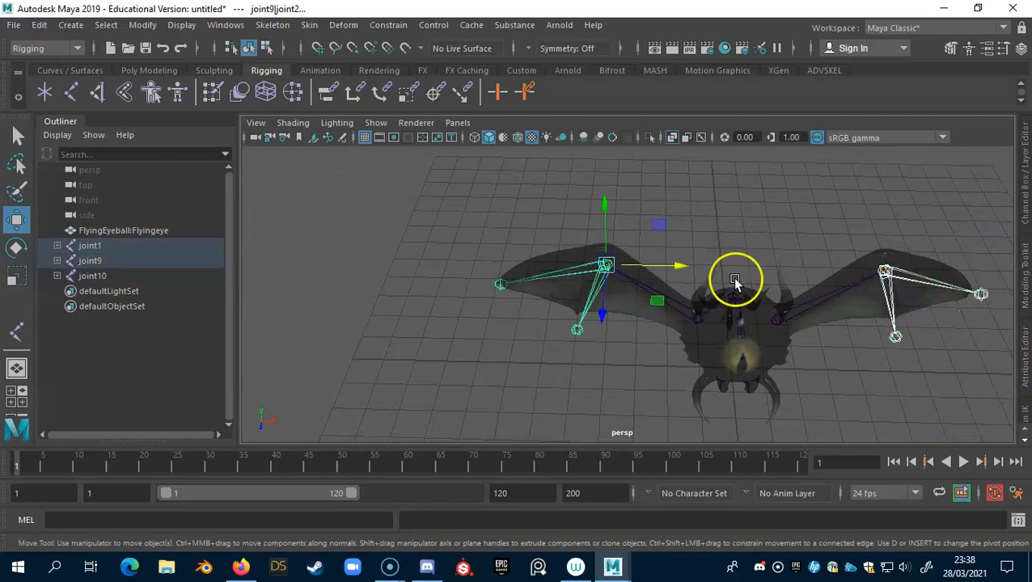
key("d")
left_click_drag(604, 314, 605, 301)
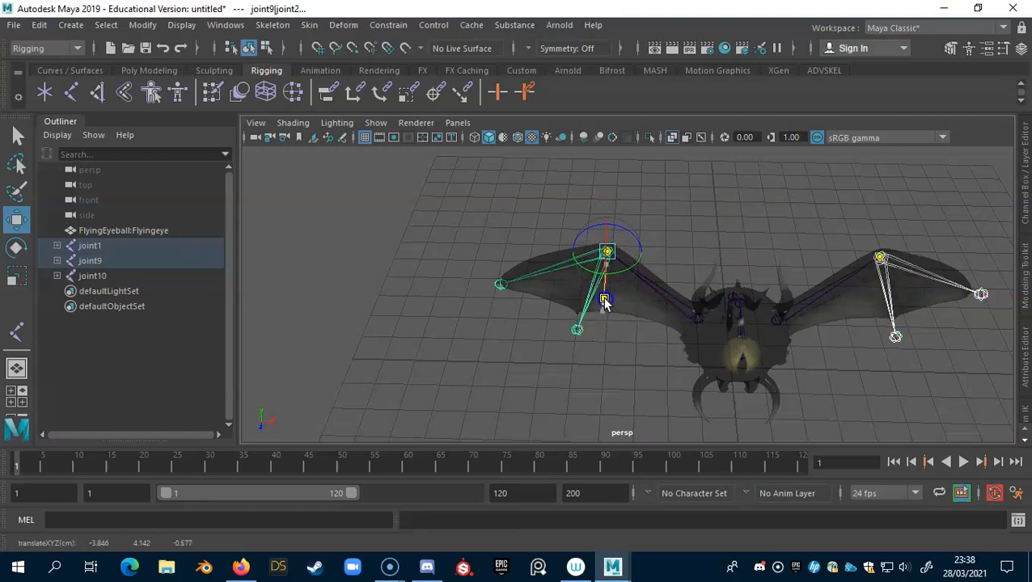
Step: Move both lower wing joints together backward along Z and slightly along X onto the points of the wings' lower edges
left_click_drag(923, 302, 823, 316, "alt")
middle_click_drag(760, 323, 765, 297, "alt")
left_click_drag(744, 296, 801, 302, "alt")
right_click_drag(686, 321, 668, 295, "alt")
left_click(450, 281)
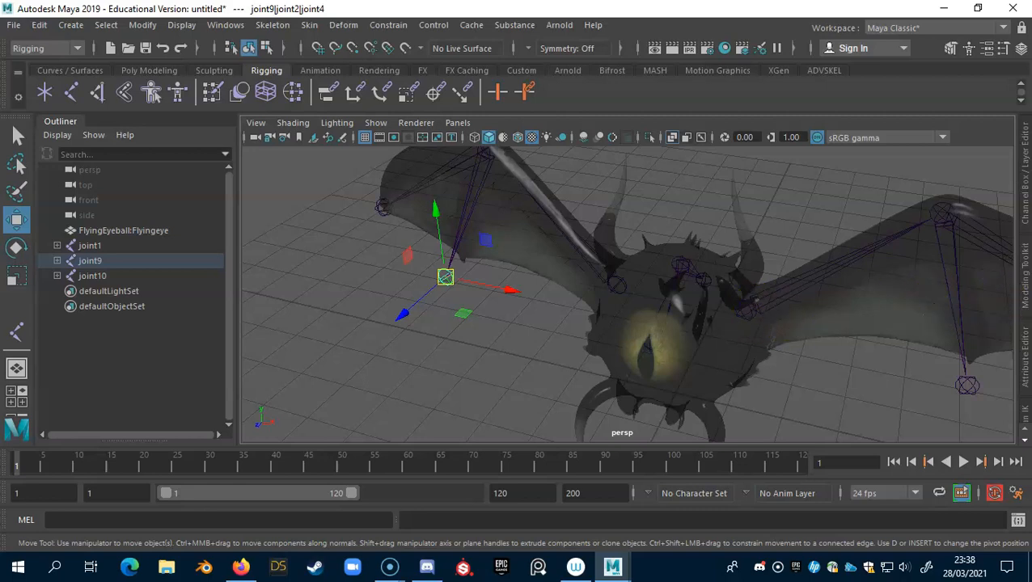
left_click(968, 386, "shift")
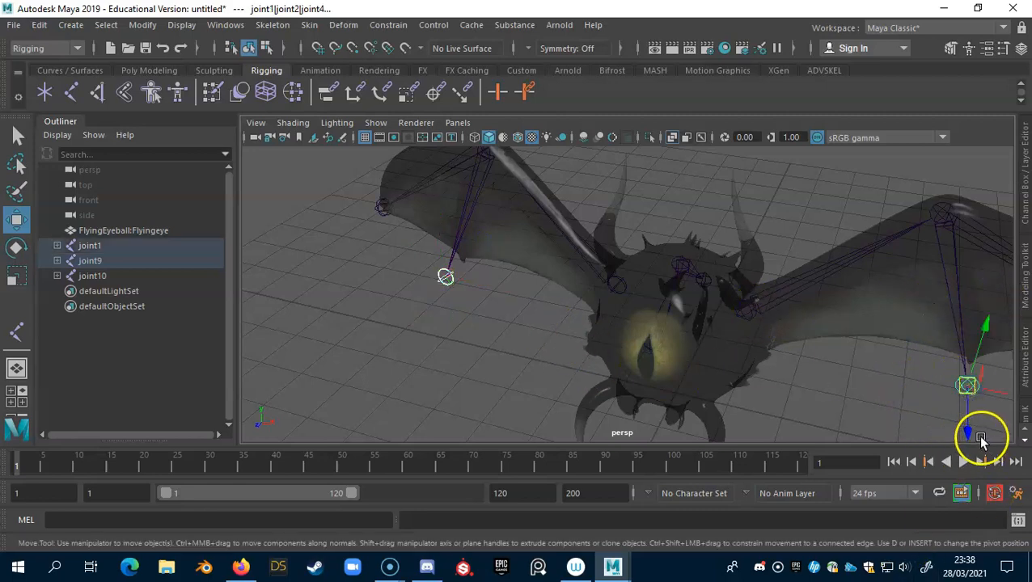
left_click_drag(969, 434, 970, 419)
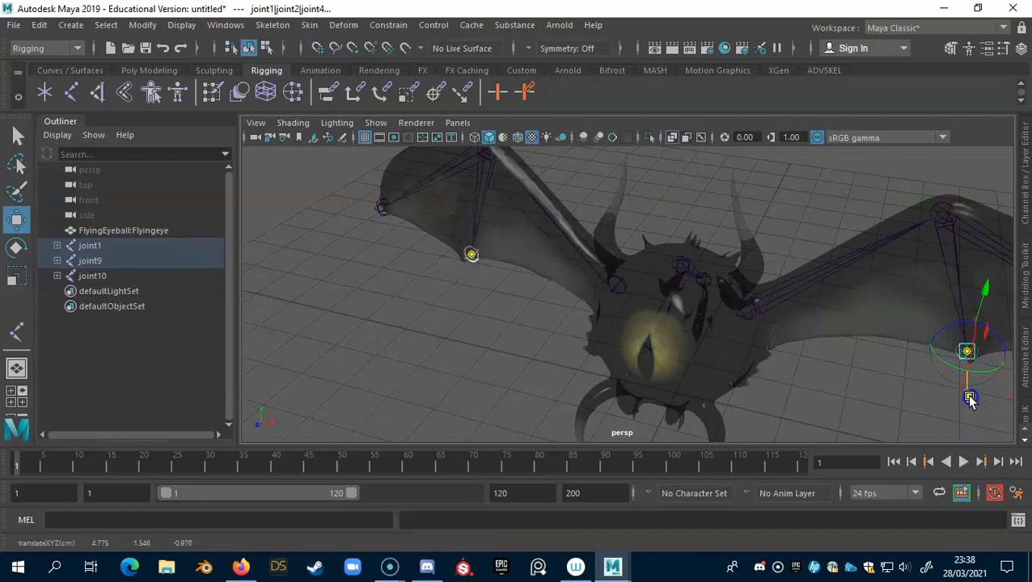
left_click_drag(993, 371, 968, 355)
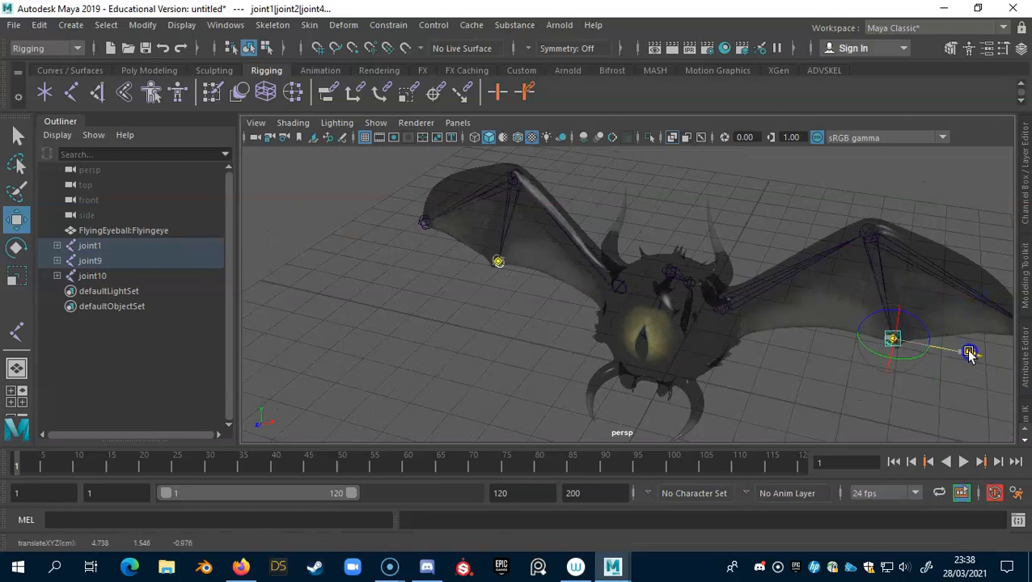
Step: Move the wing-tip joint on the positive X wing inward along X to about 7.33 cm, onto the wing's tip
left_click_drag(640, 310, 671, 287, "alt")
left_click_drag(712, 341, 612, 334, "alt")
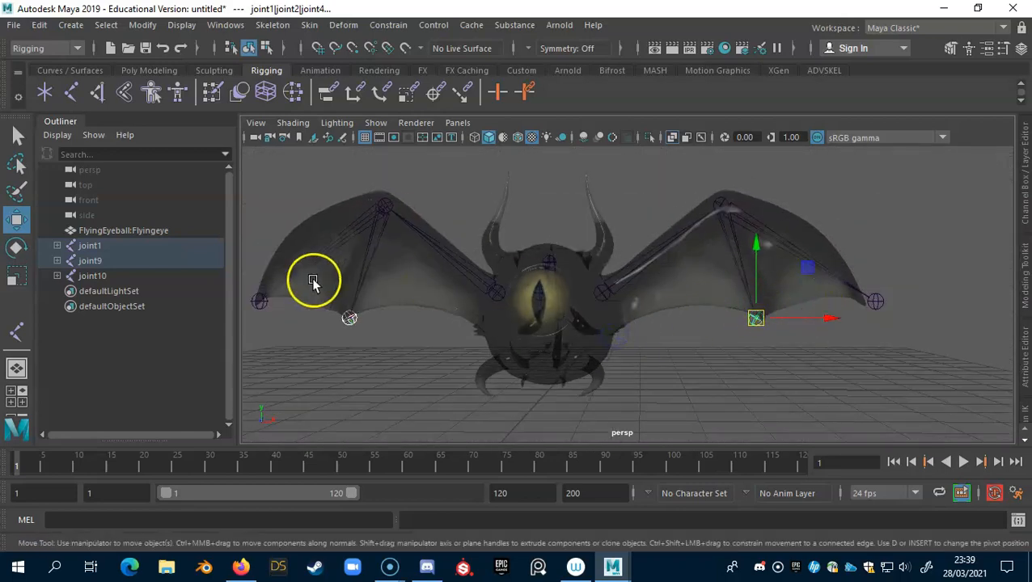
left_click(871, 300)
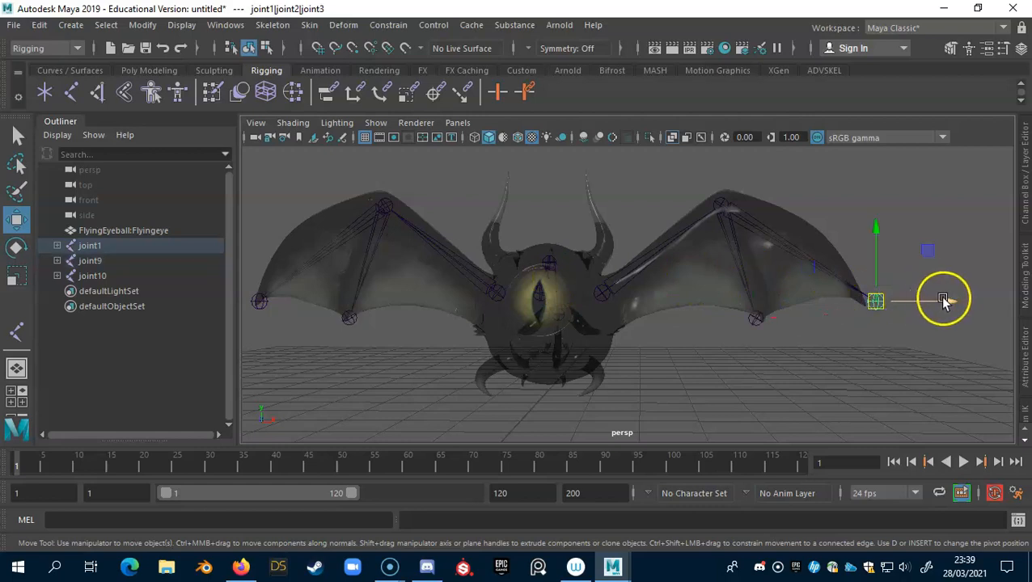
left_click_drag(950, 301, 942, 302)
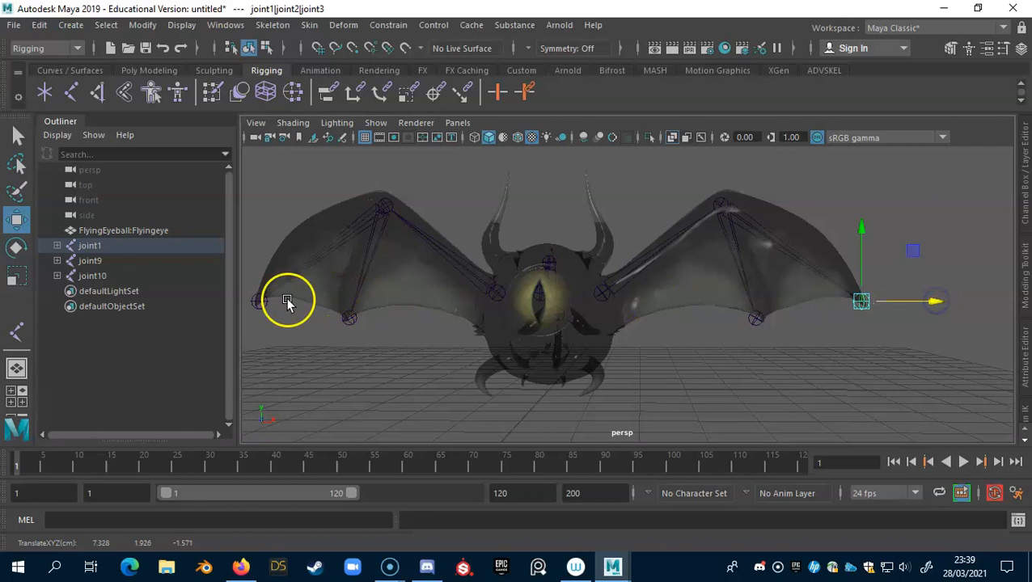
left_click(259, 300)
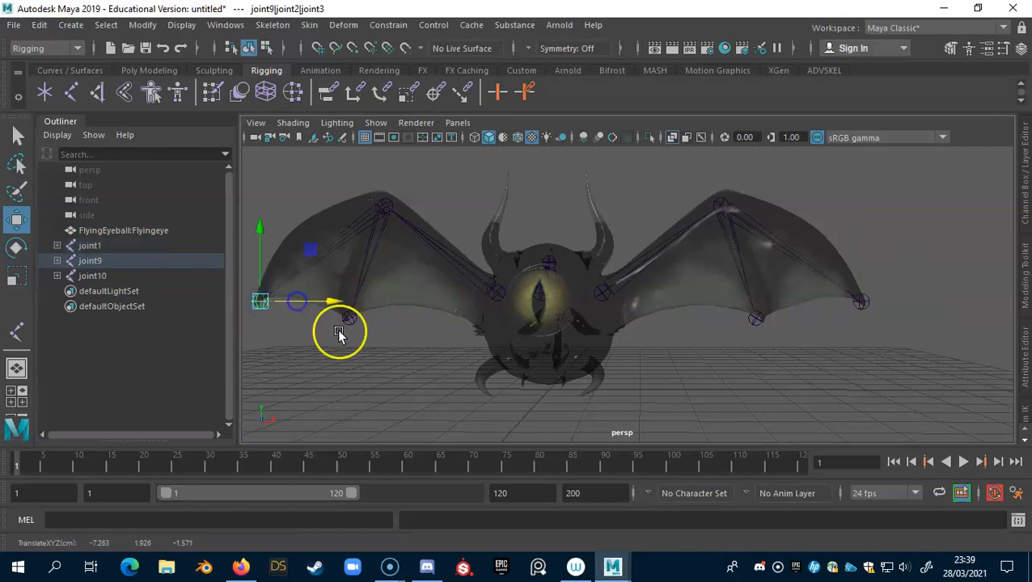
left_click_drag(359, 339, 552, 319, "alt")
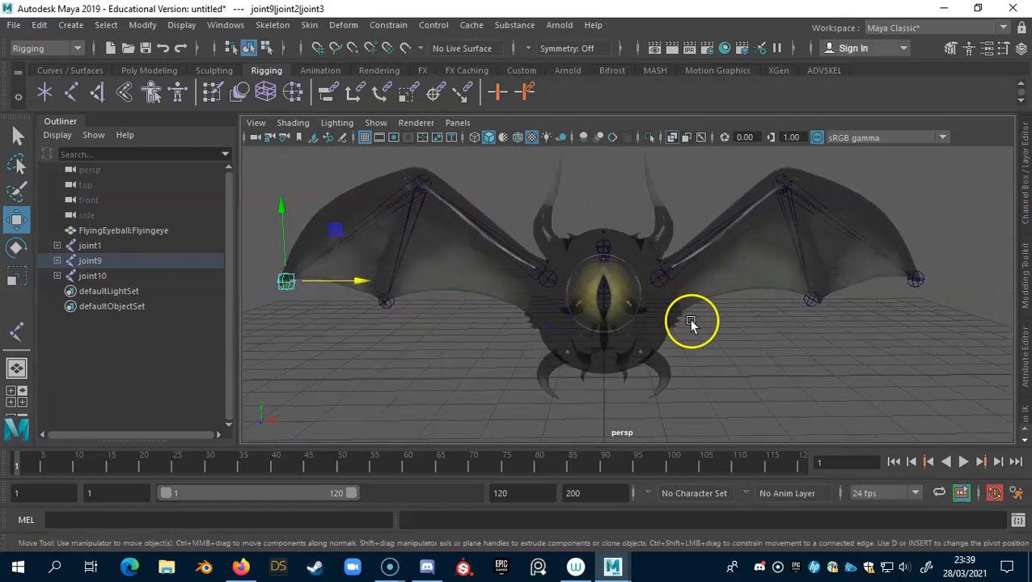
left_click(739, 321)
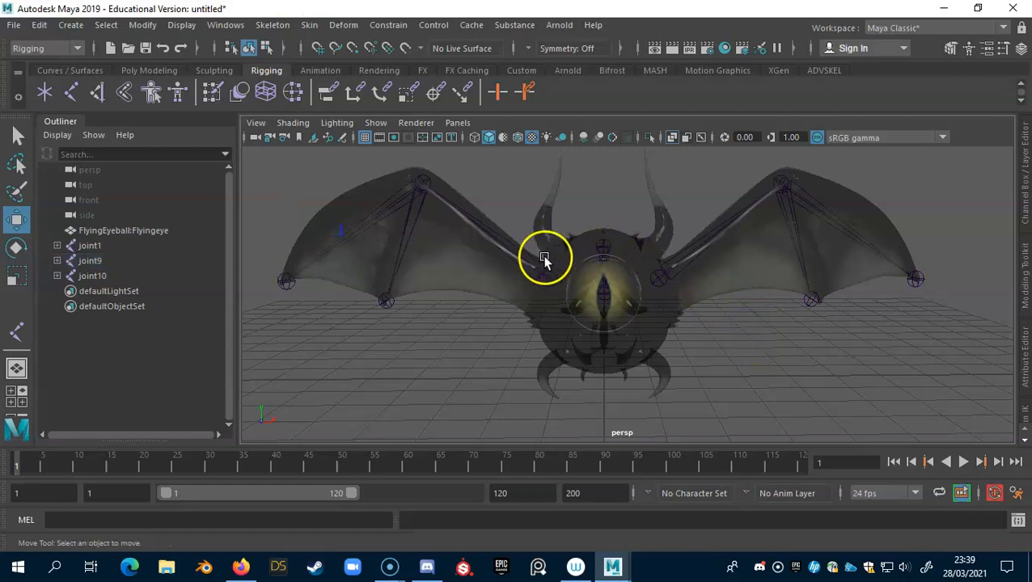
Step: Parent both wing root joints to the middle body joint so the wing chains belong to the body skeleton
left_click(717, 235)
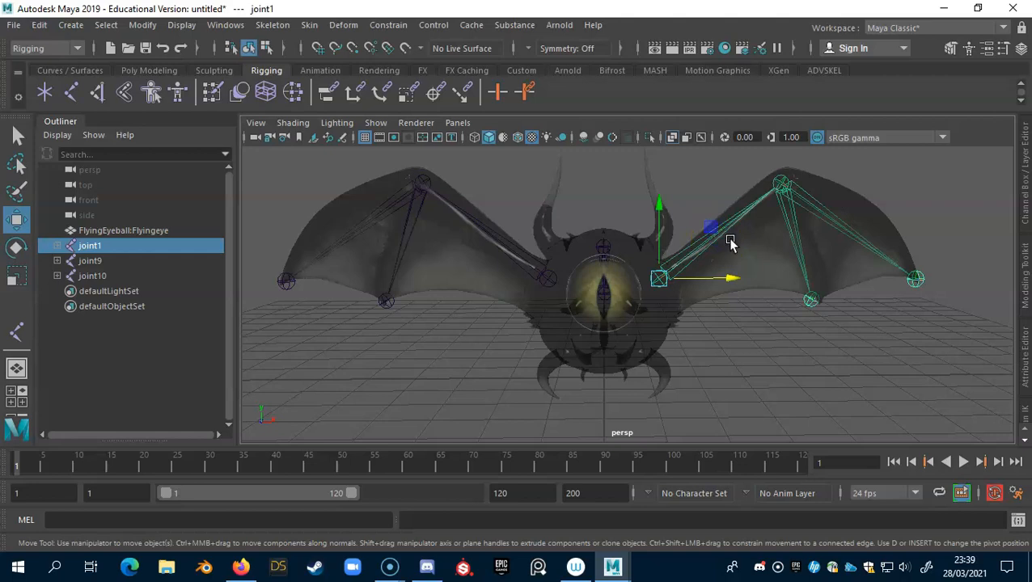
left_click(712, 251)
left_click(489, 235, "shift")
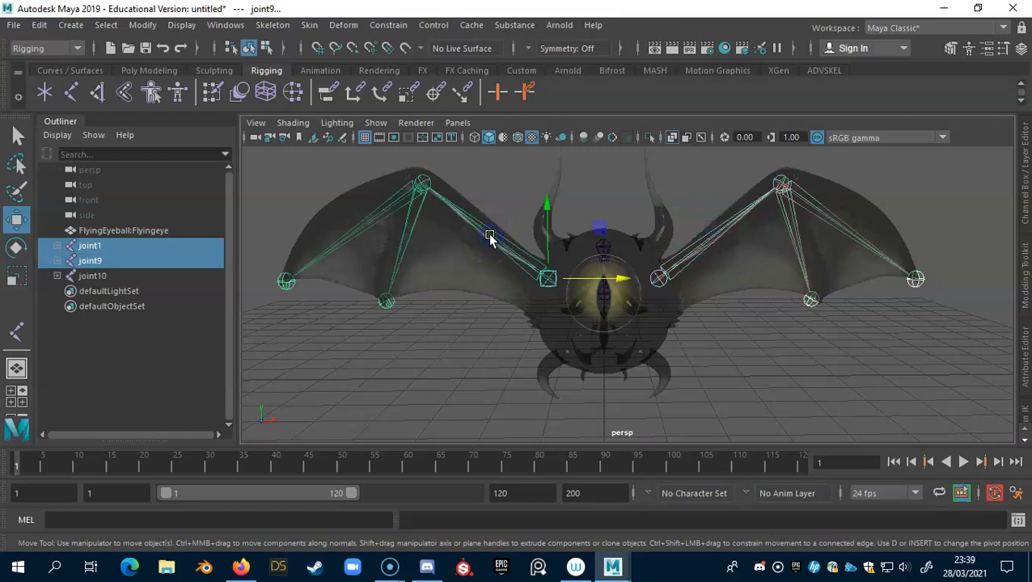
left_click_drag(636, 260, 673, 314, "alt")
right_click_drag(672, 314, 777, 310, "alt")
middle_click_drag(615, 291, 618, 287, "alt")
left_click_drag(606, 275, 604, 293, "alt")
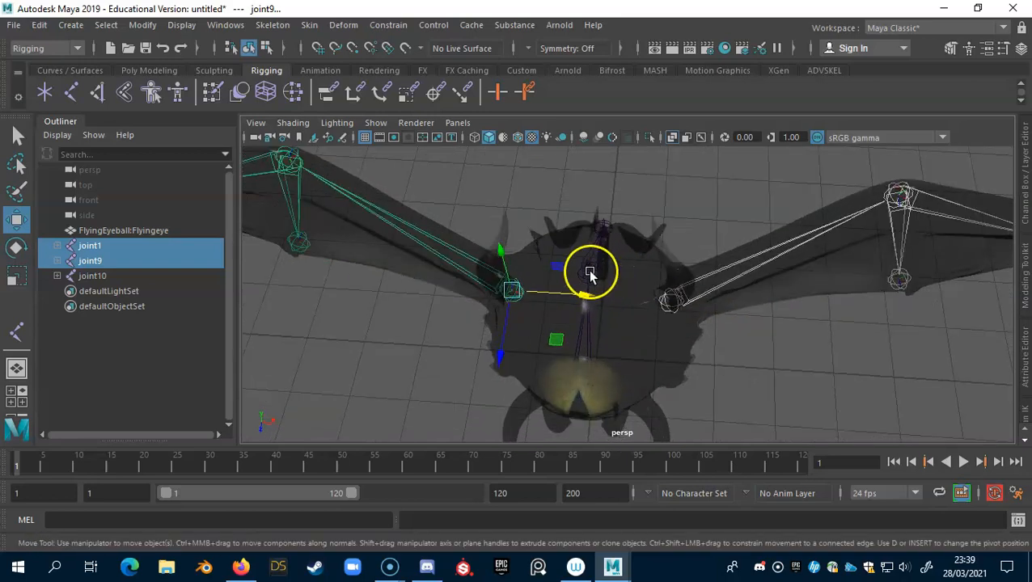
left_click(589, 273)
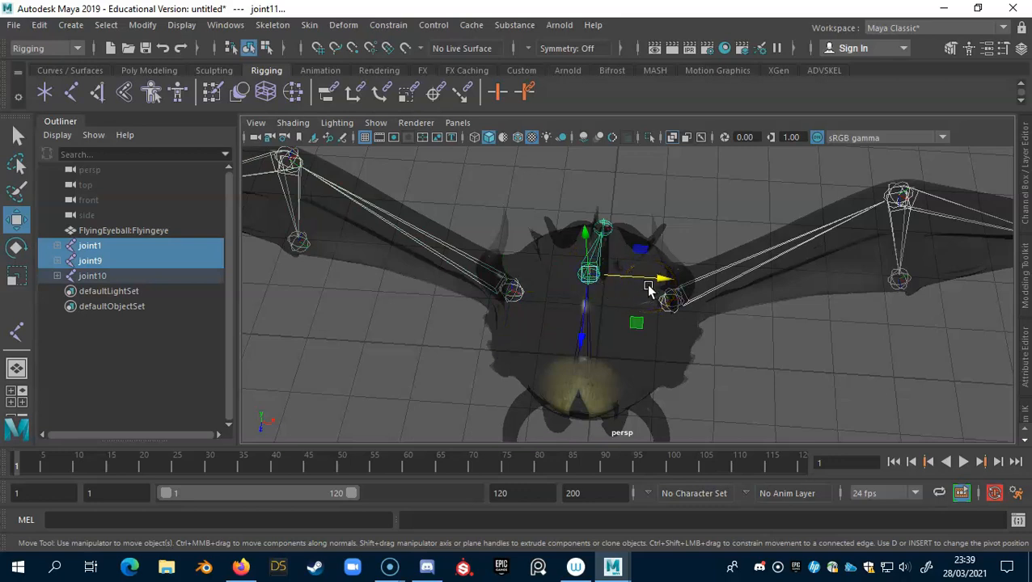
key("p")
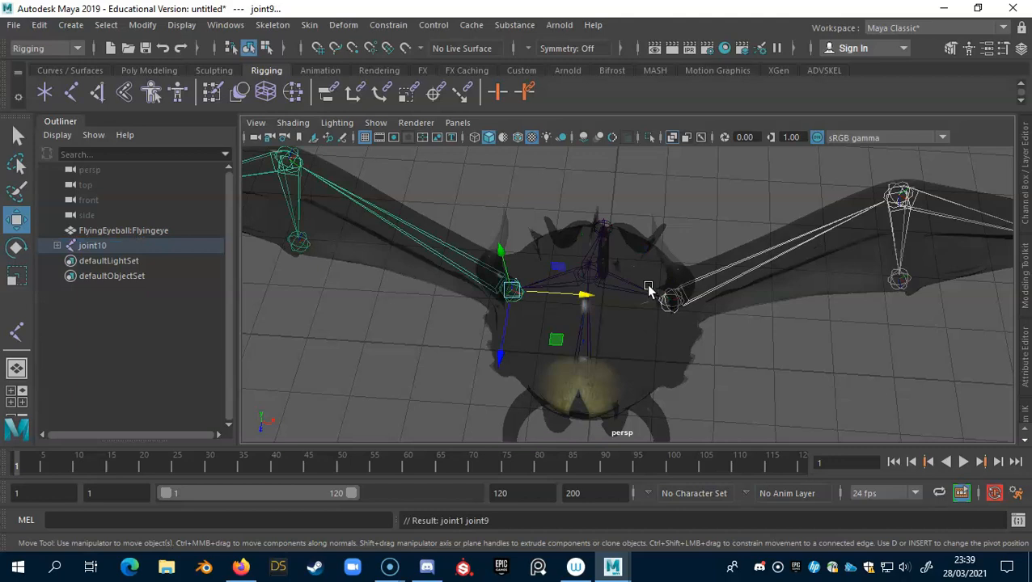
Step: Select both wing root joints and rotate them together by a small amount to test the connected wing chains
left_click_drag(588, 299, 617, 289, "alt")
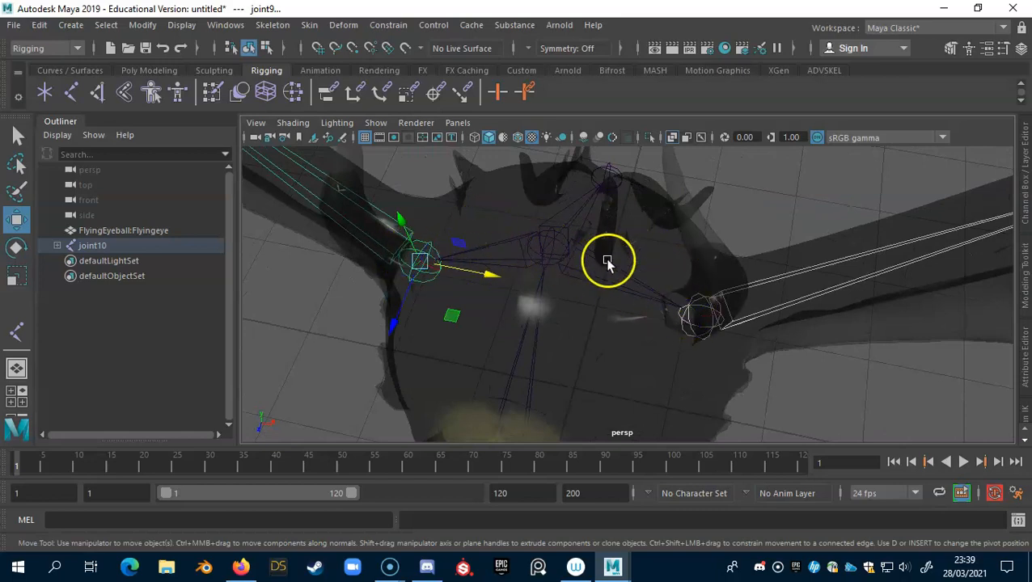
left_click_drag(726, 295, 613, 242, "alt")
right_click_drag(613, 242, 486, 214, "alt")
mouse_move(622, 261)
left_mouse_down("alt")
mouse_move(625, 290)
mouse_move(627, 270)
mouse_move(634, 277)
left_mouse_up("alt")
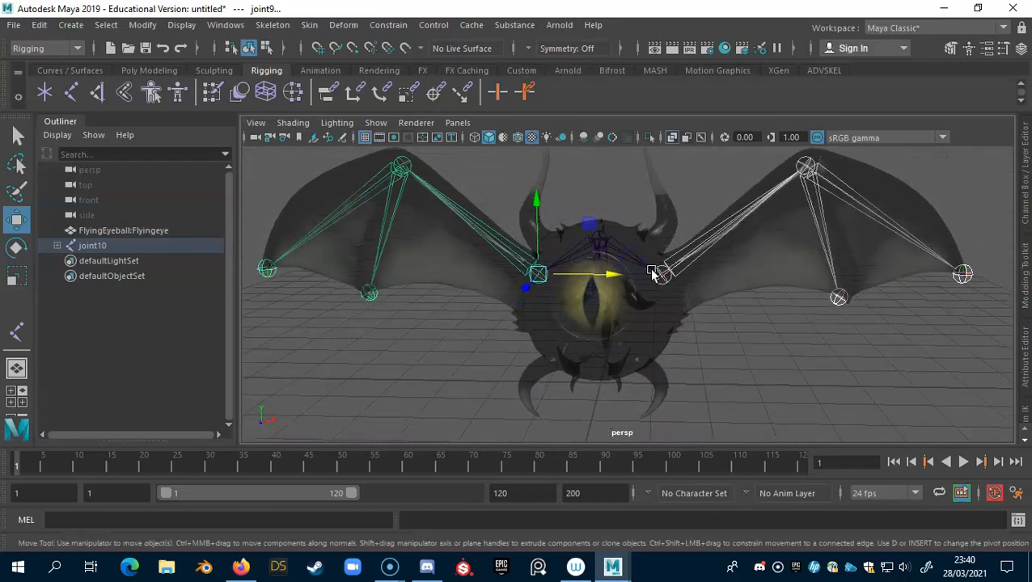
left_click(663, 275)
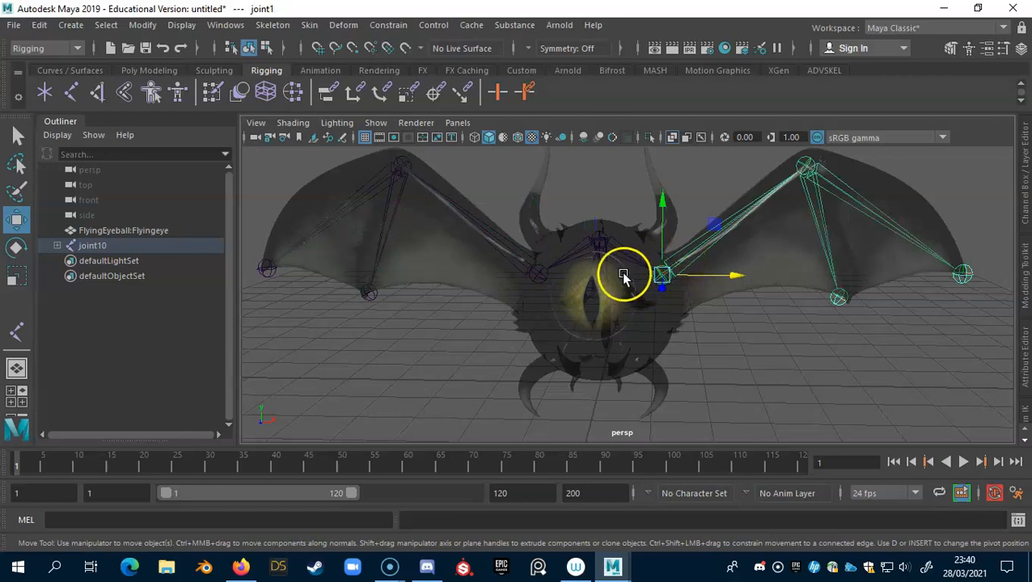
left_click(540, 274)
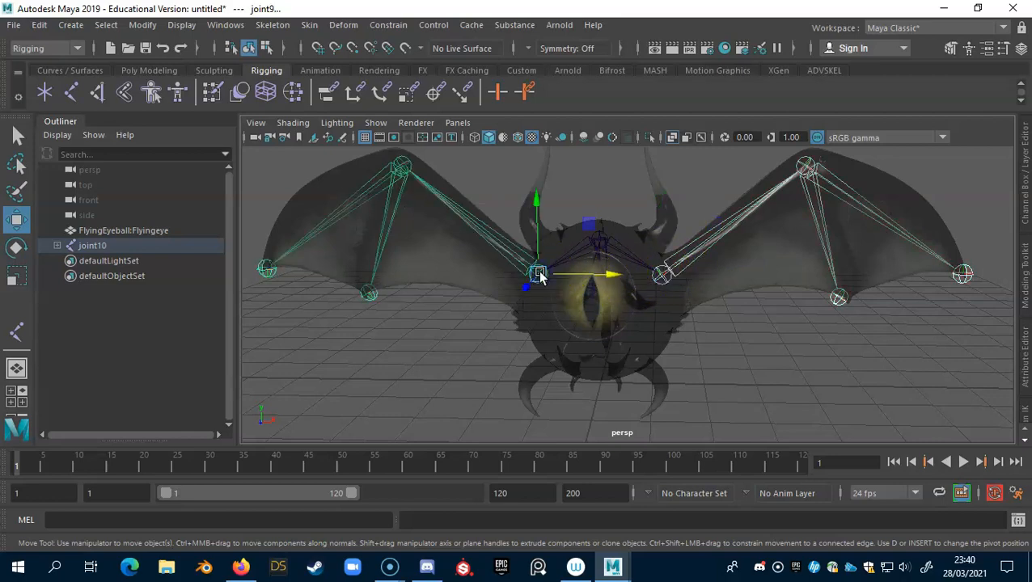
key("e")
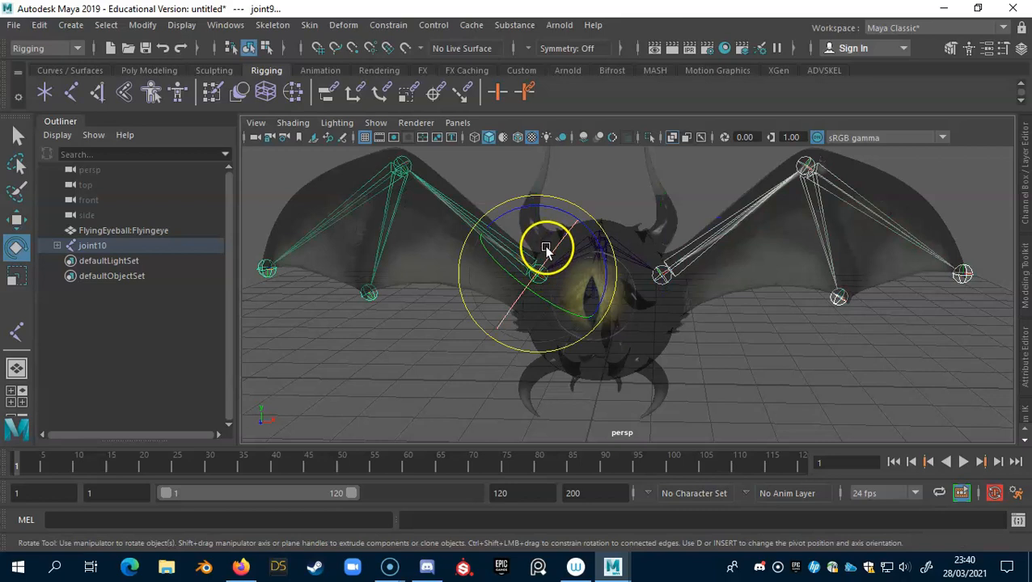
left_click(519, 199)
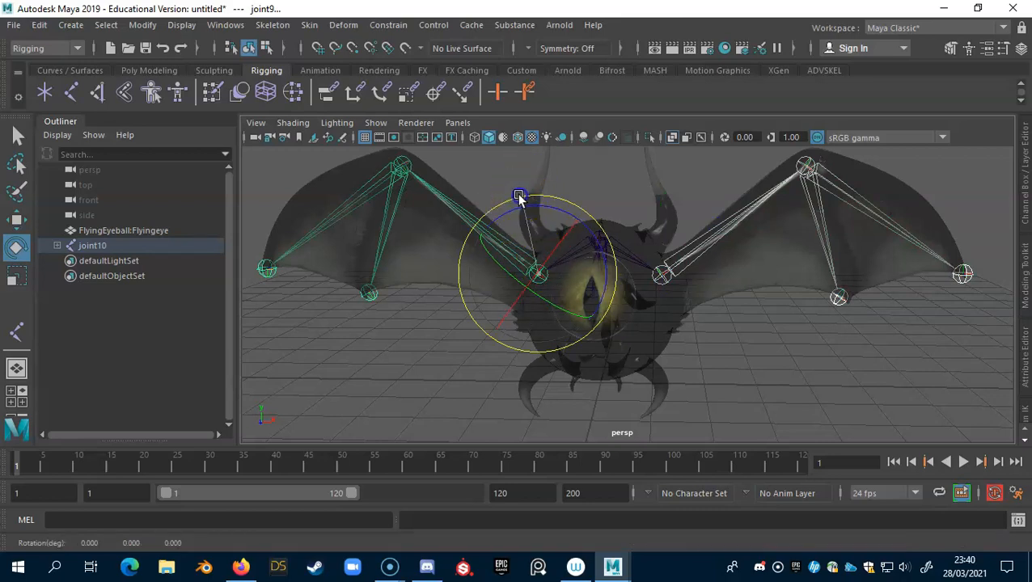
left_click_drag(522, 197, 520, 189)
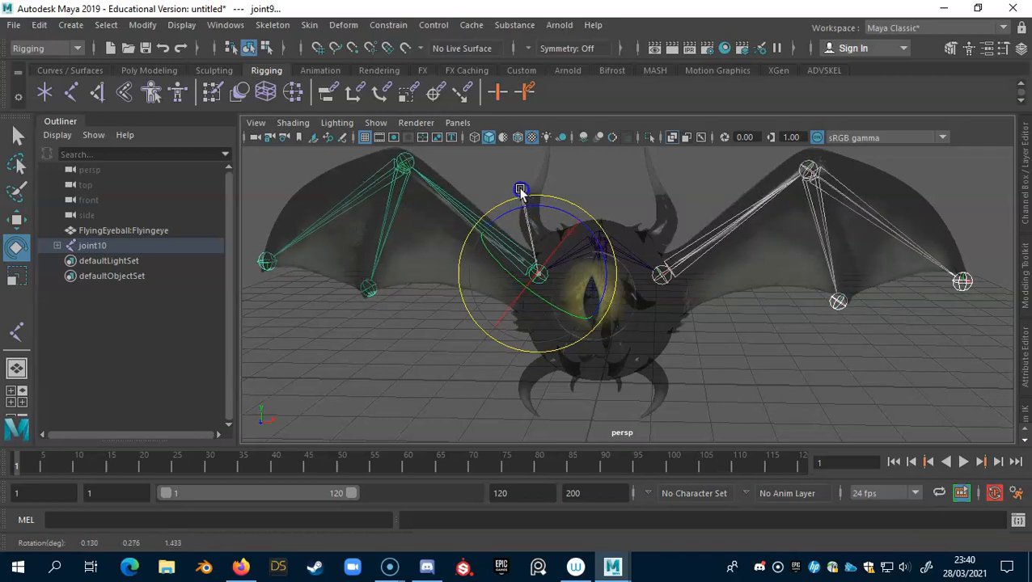
Step: Rotate the middle body joint very slightly to test it with both attached wing chains
left_click(641, 256)
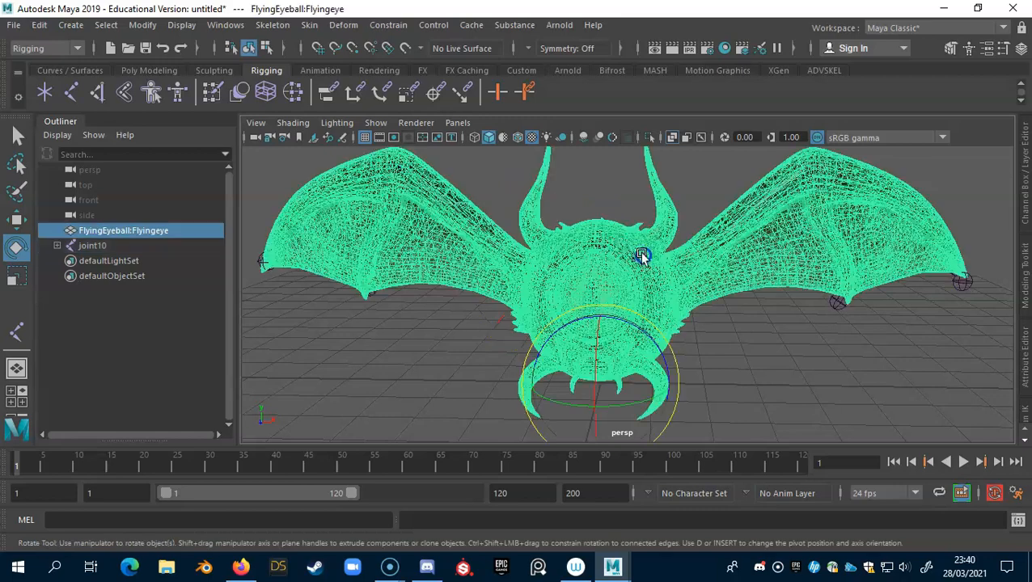
left_click(736, 366)
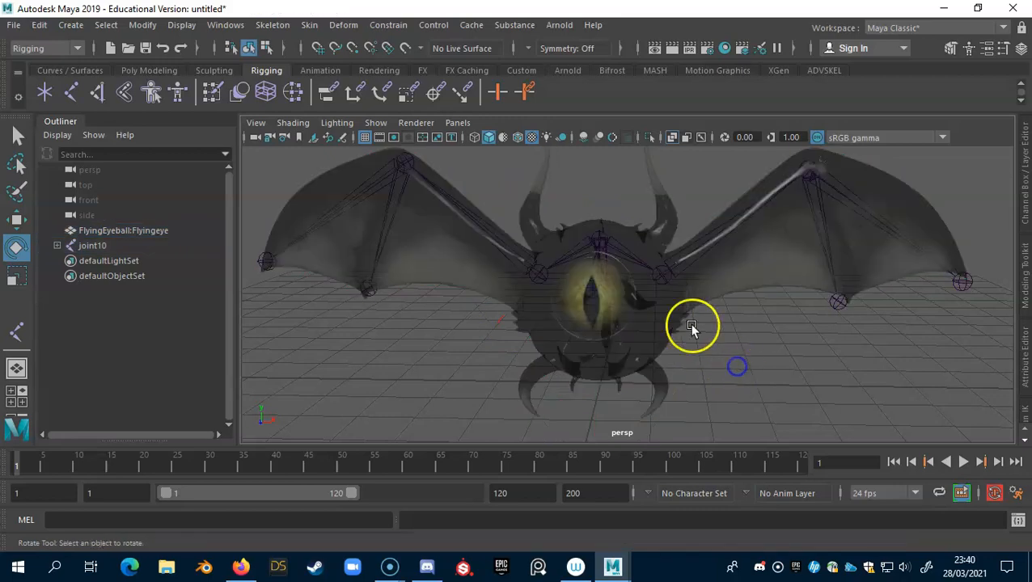
left_click(599, 239)
left_click_drag(661, 187, 663, 187)
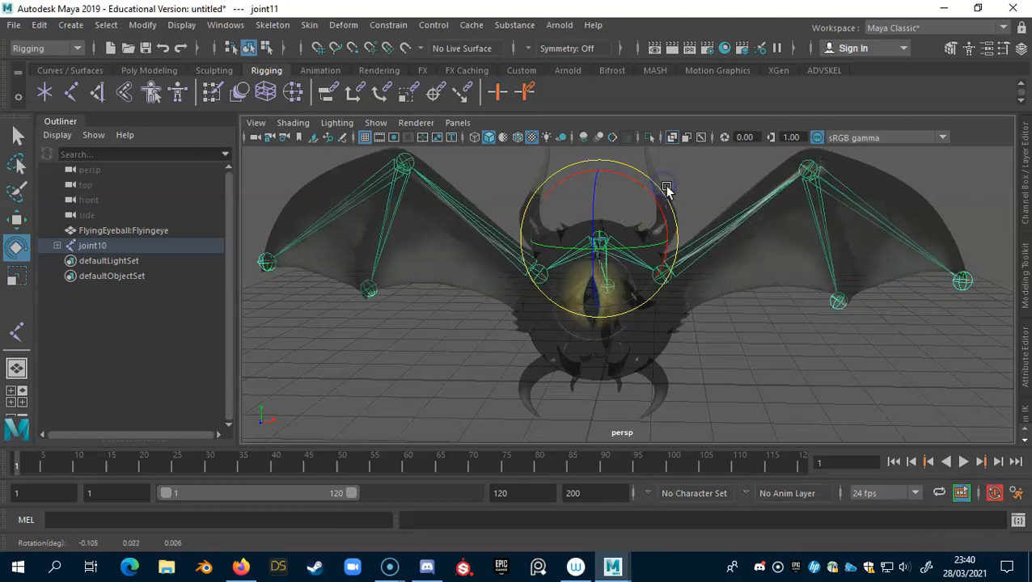
left_click_drag(737, 281, 707, 310, "alt")
Step: Select both wing-tip joints and rotate them together slightly about Z to test the ends of the chains
left_click(861, 313)
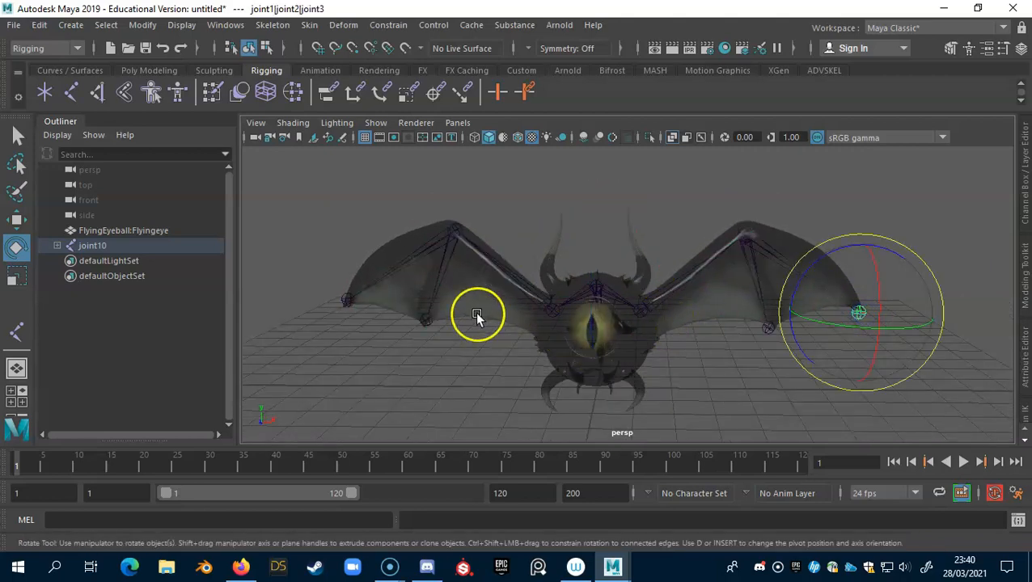
left_click(351, 300)
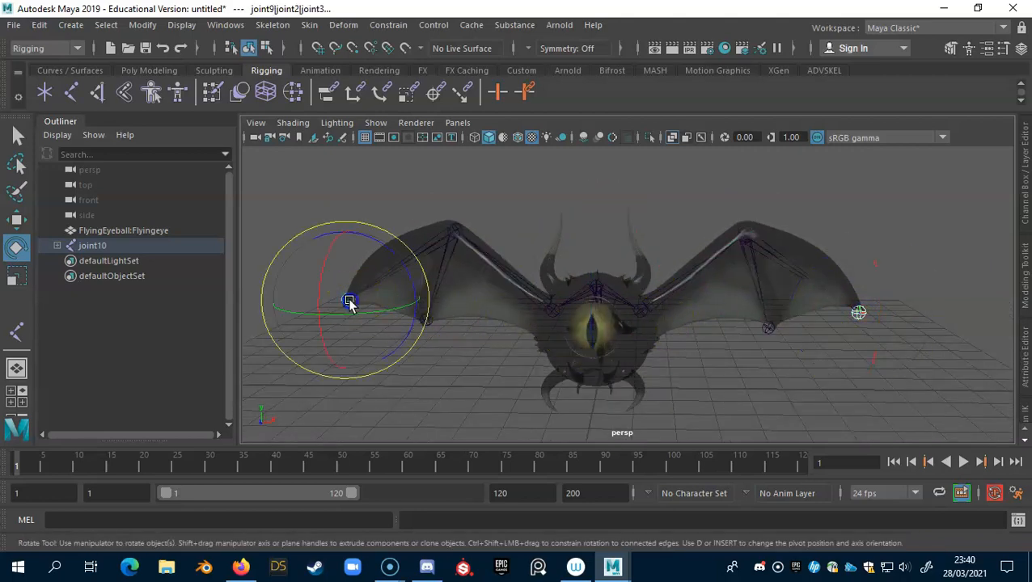
left_click_drag(408, 246, 410, 244)
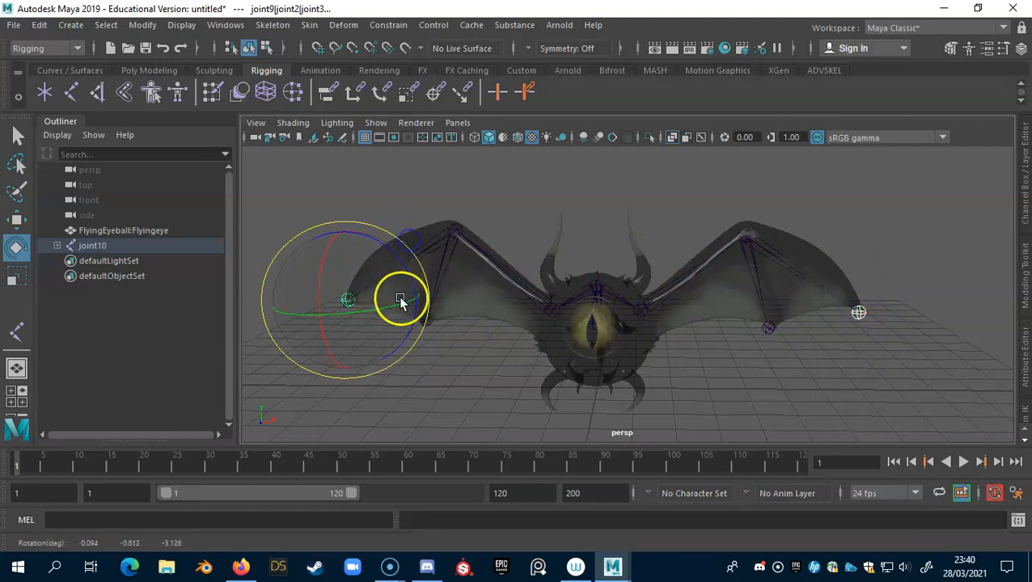
left_click(859, 314)
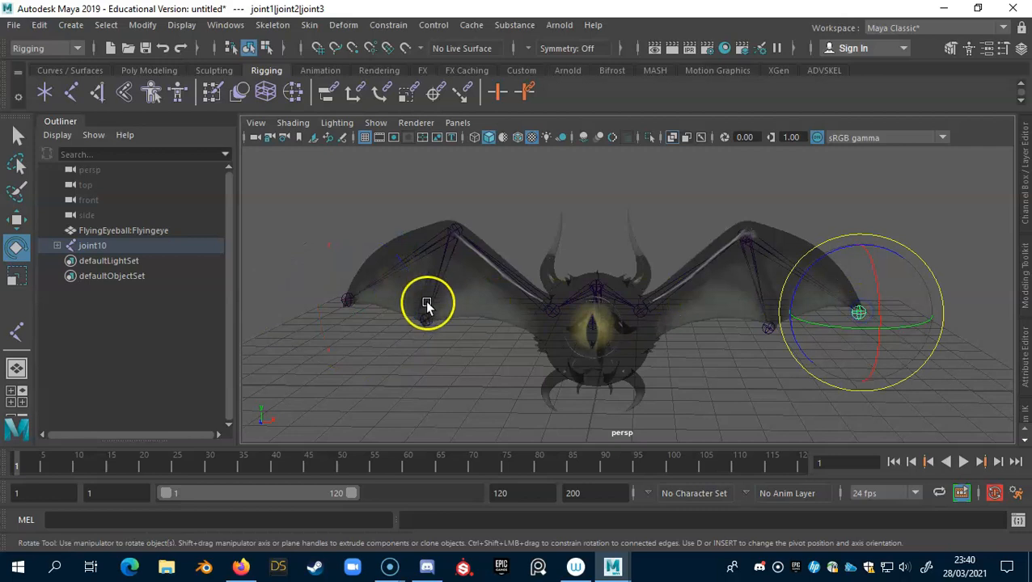
left_click(348, 304)
left_click_drag(421, 267, 420, 269)
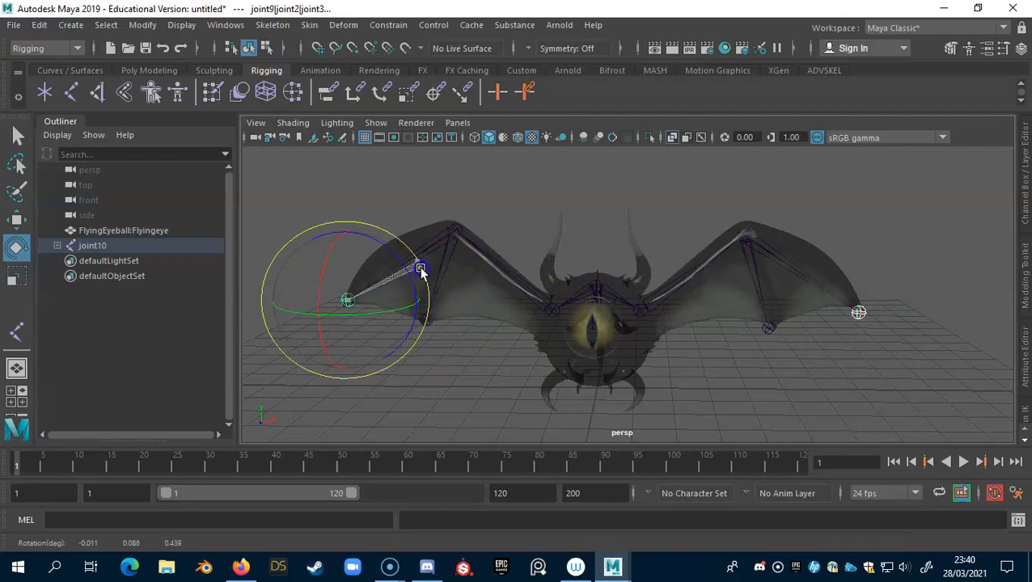
Step: Try rotating both wing root joints together about their Z axes, and undo the rotation
left_click(538, 246)
left_click(550, 305)
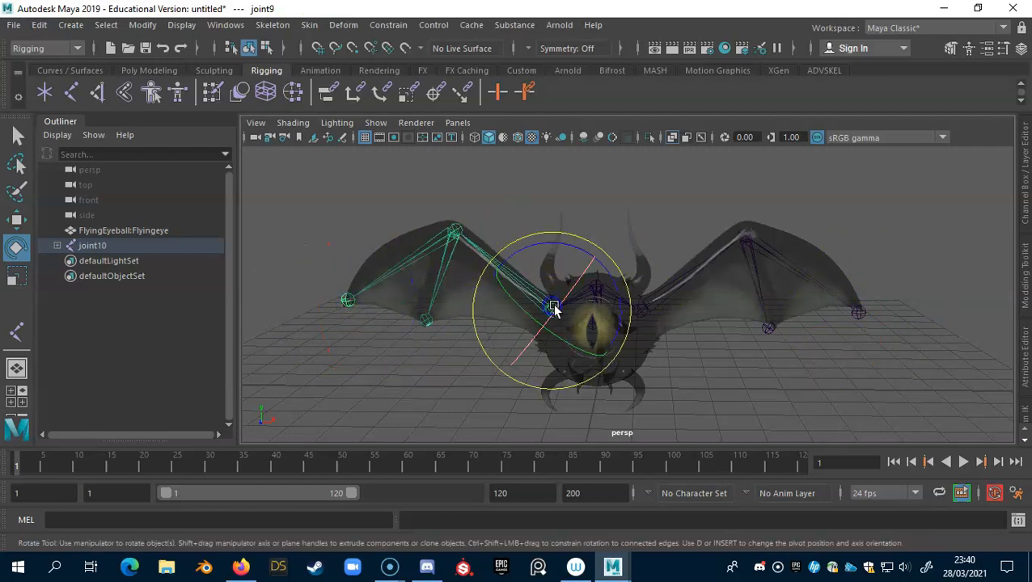
left_click(649, 309)
left_click_drag(622, 257, 613, 235)
right_click_drag(627, 248, 834, 255, "alt")
key("ctrl+z")
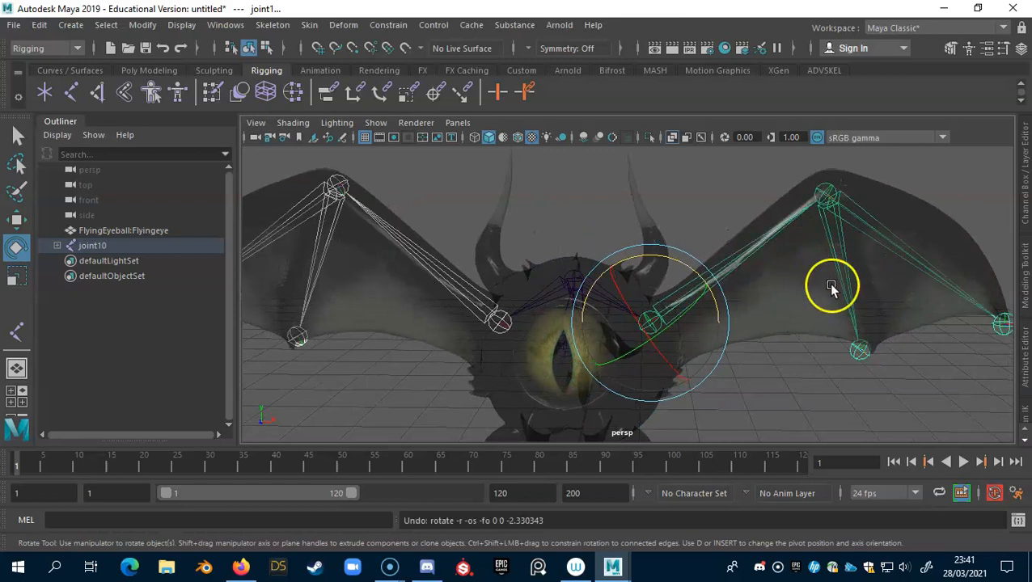
right_click_drag(860, 338, 657, 311, "alt")
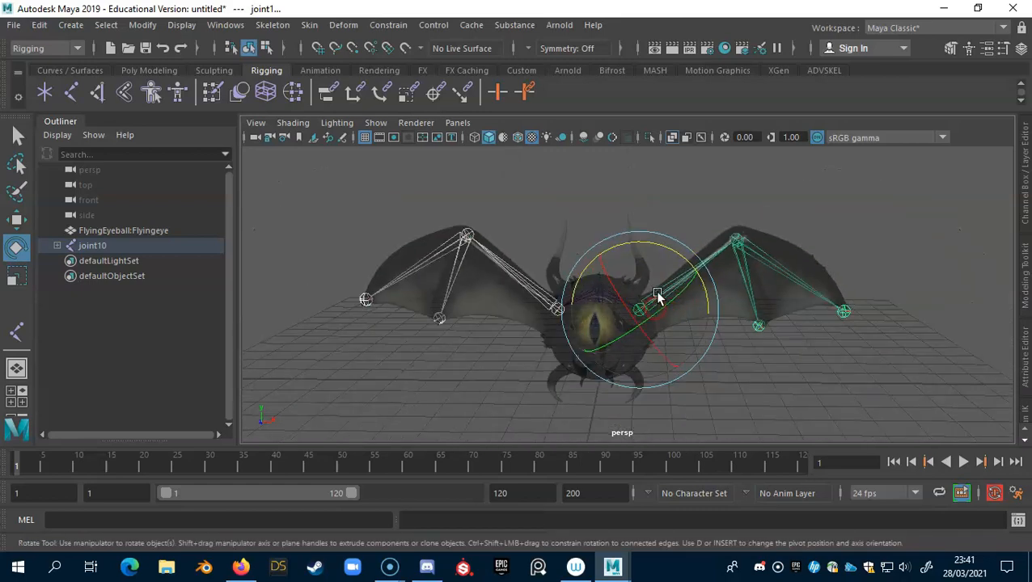
right_click_drag(704, 341, 878, 330, "alt")
left_click_drag(651, 317, 647, 318)
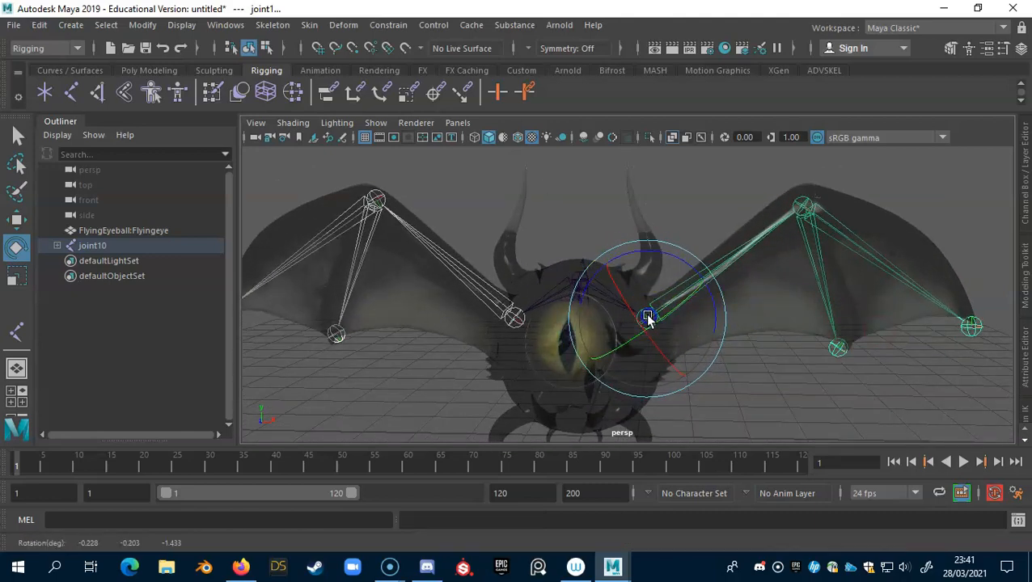
Step: Reselect both wing root joints and rotate them together to about 5.9° around Z, raising both wings symmetrically
left_click(514, 317)
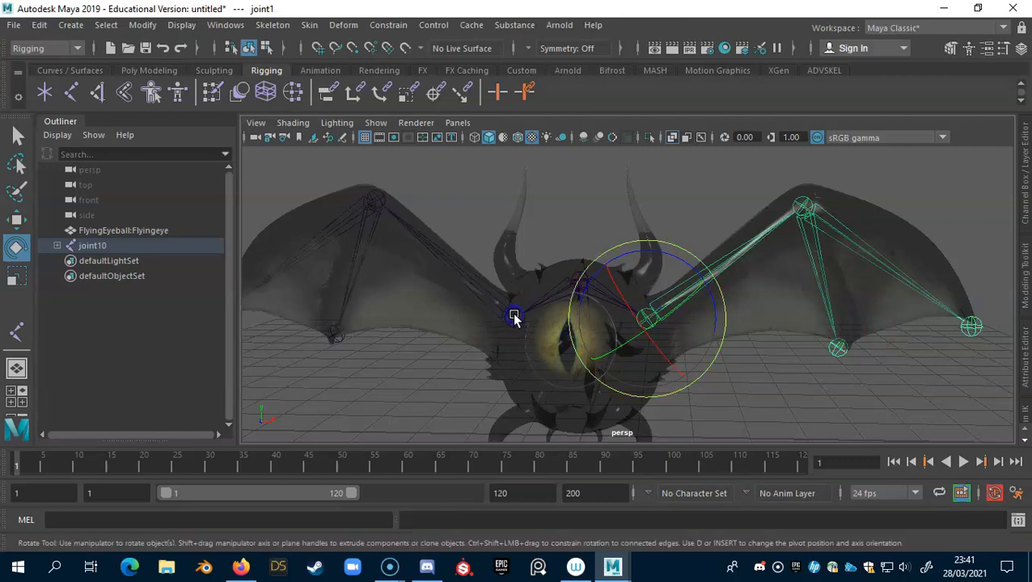
left_click(516, 318)
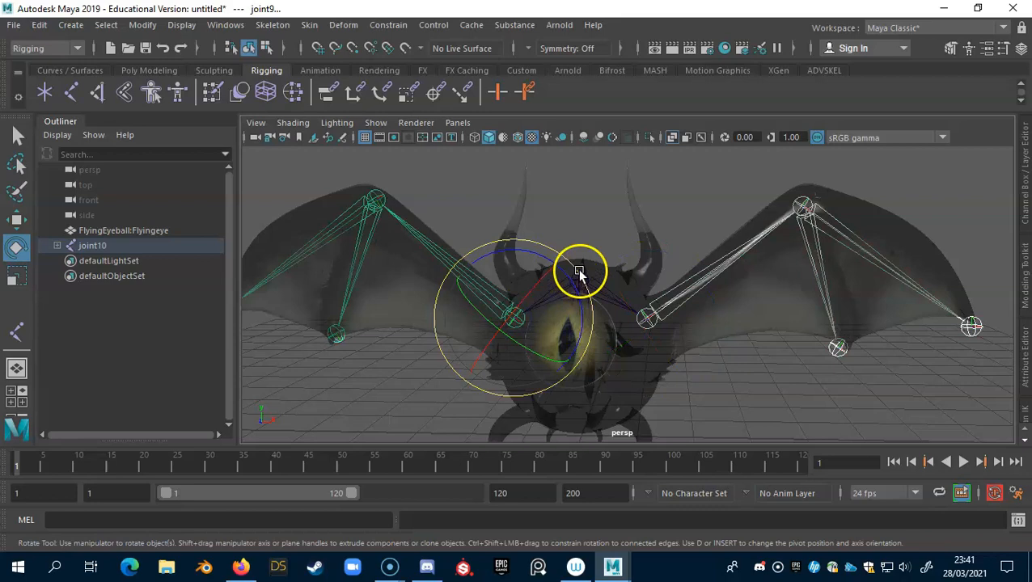
left_click_drag(580, 272, 581, 275)
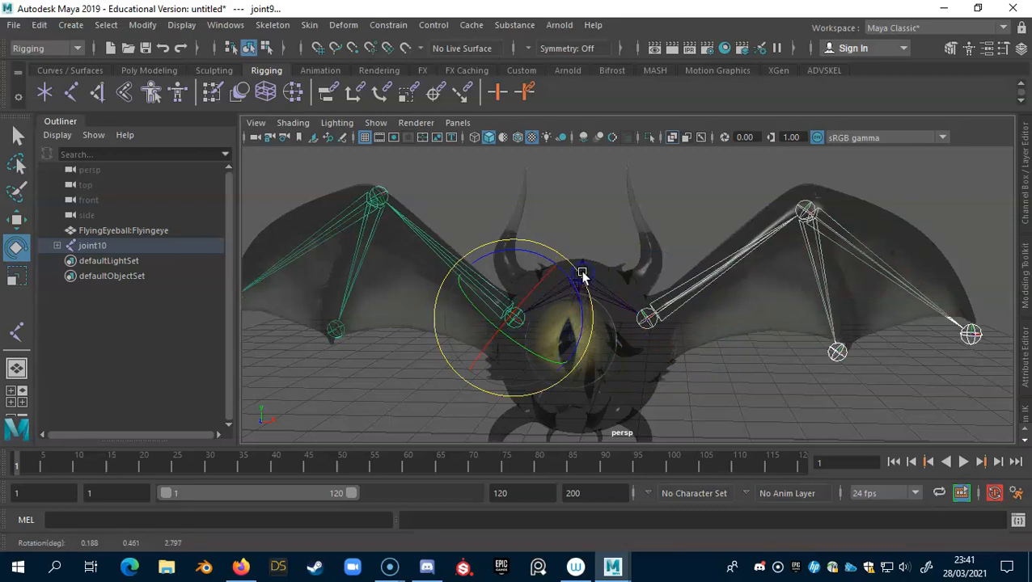
key("ctrl+z")
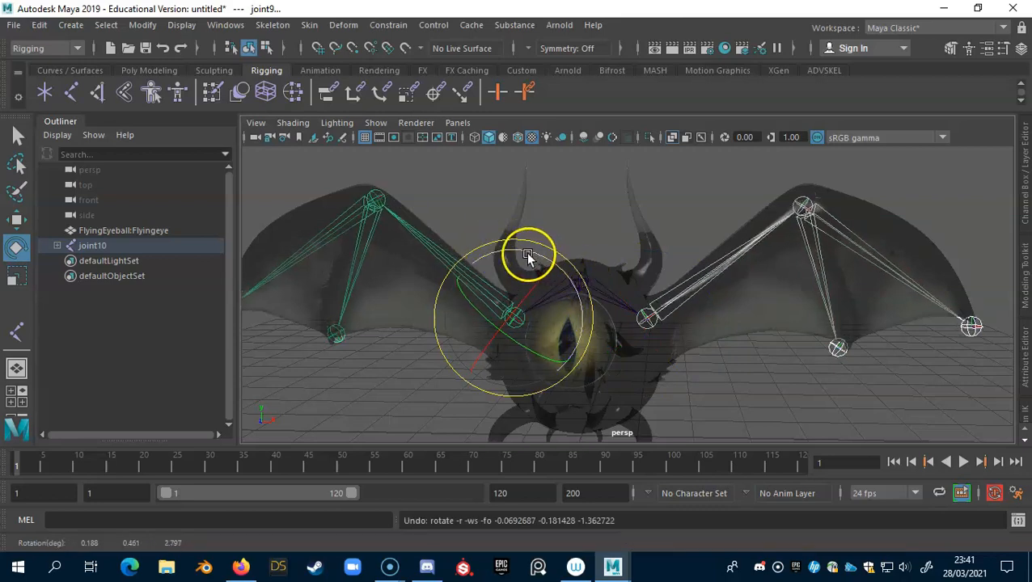
mouse_move(525, 248)
left_mouse_down()
mouse_move(546, 261)
mouse_move(496, 236)
mouse_move(538, 257)
mouse_move(506, 231)
mouse_move(558, 255)
mouse_move(507, 225)
mouse_move(551, 240)
mouse_move(516, 219)
mouse_move(532, 232)
left_mouse_up()
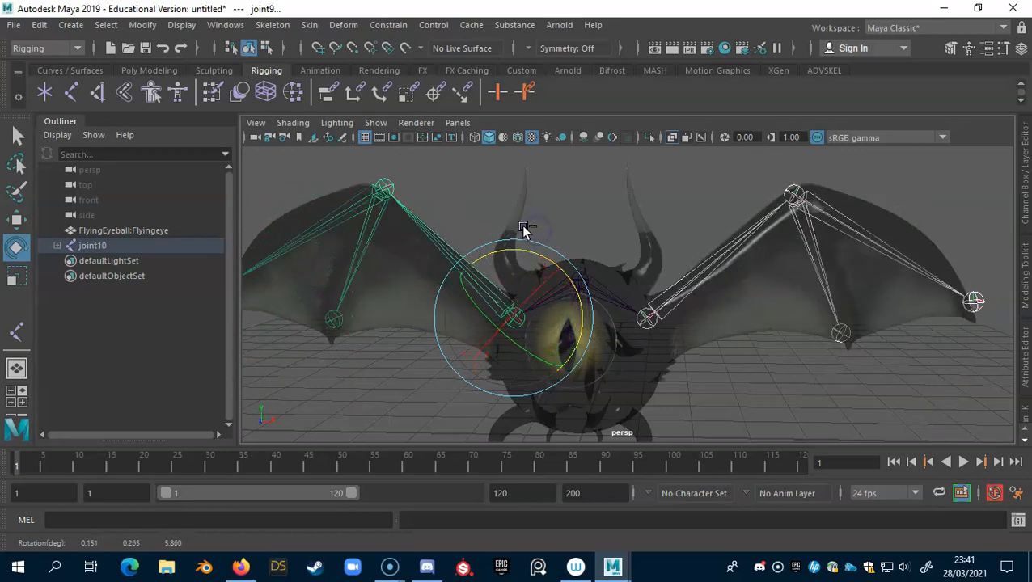
Step: Undo the last rotation of both wing root joints and inspect the rear body joint and the wing joints from different sides
key("ctrl+z")
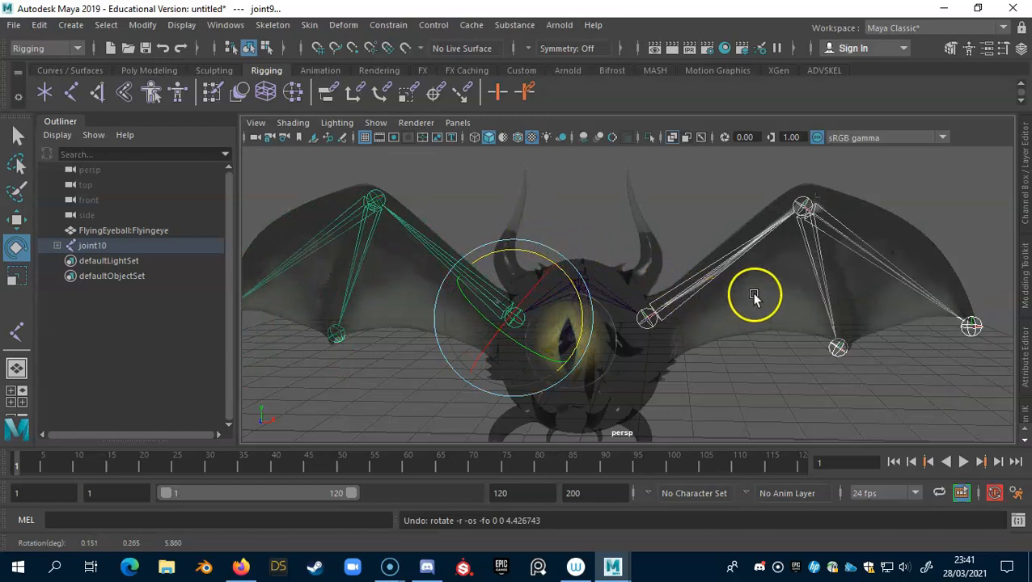
left_click_drag(778, 322, 618, 276, "alt")
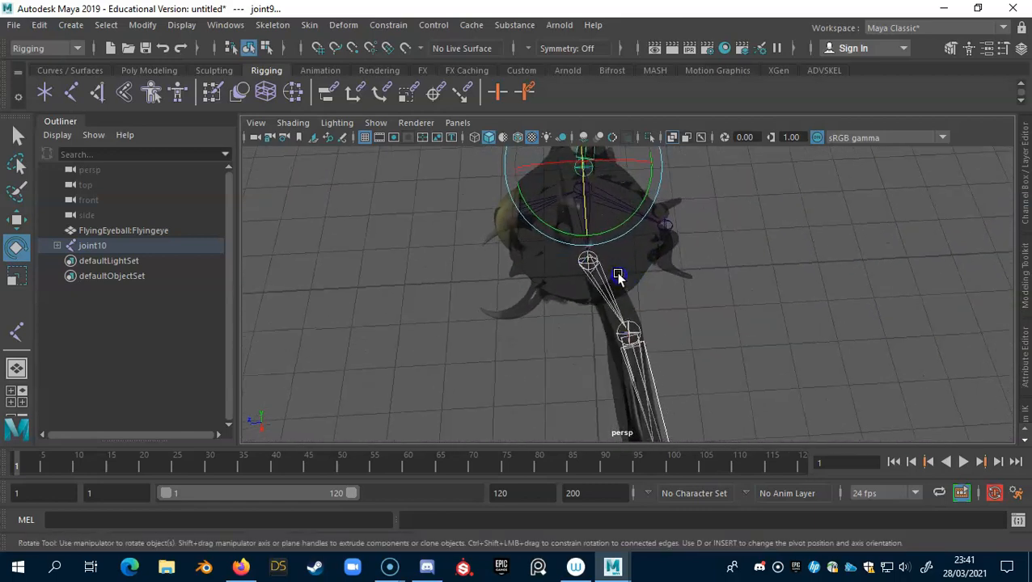
left_click(668, 226)
left_click_drag(668, 229, 594, 234, "alt")
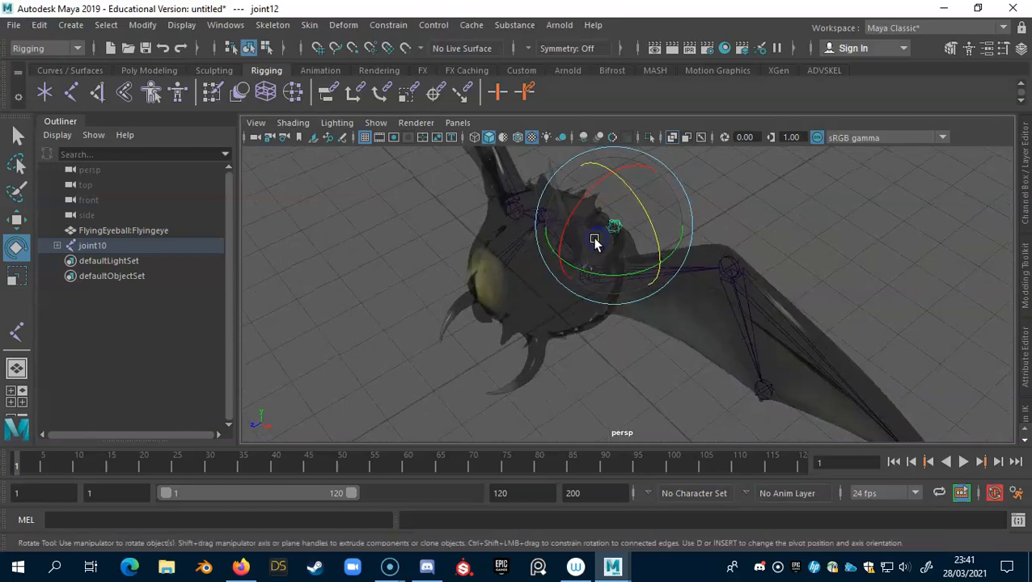
key("w")
left_click(518, 208)
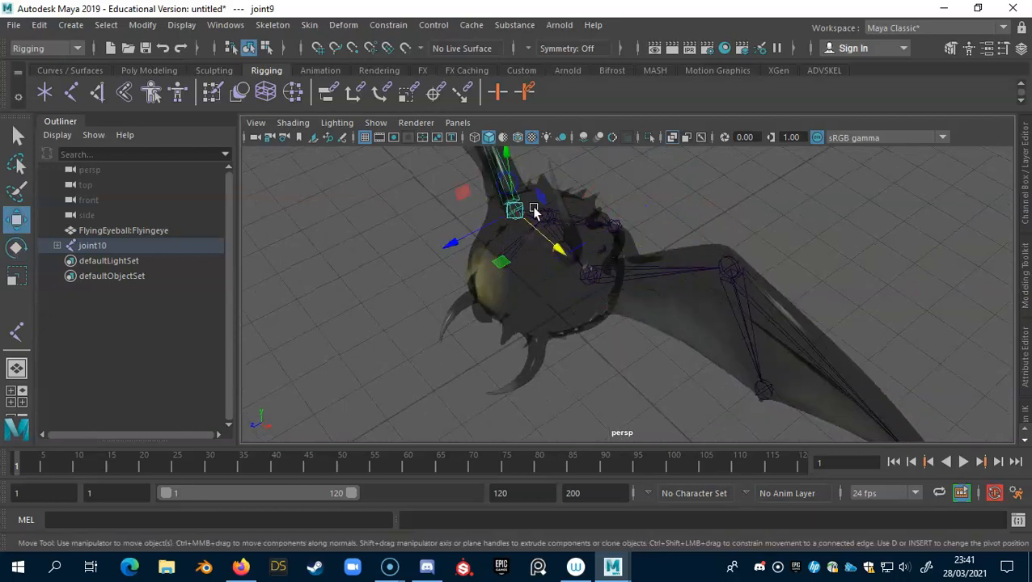
left_click_drag(600, 316, 684, 274, "alt")
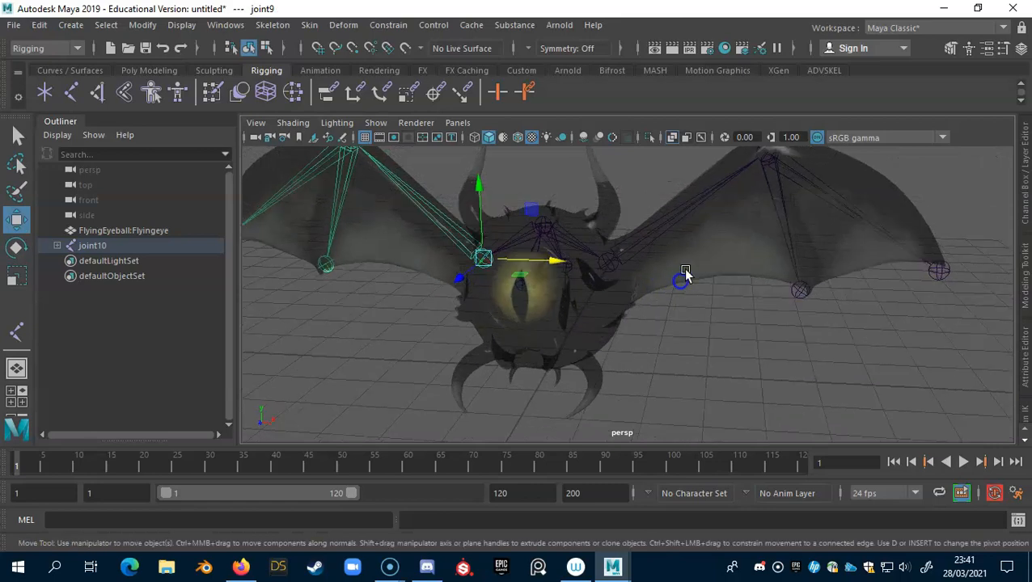
Step: Select both wing root joints, the upper body joint, the skeleton's root joint and the Flyingeye mesh together, and apply Bind Skin
left_click(698, 198)
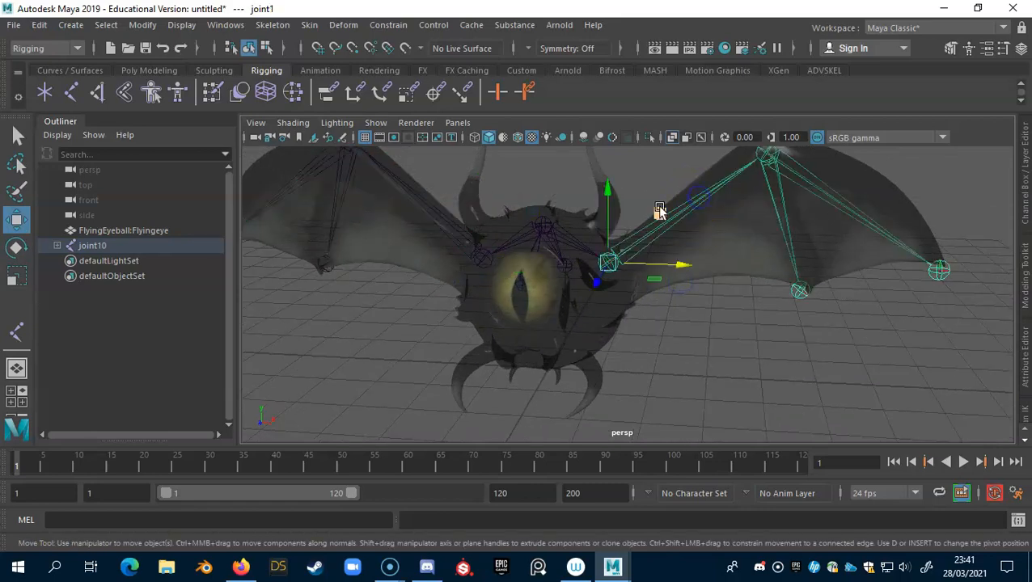
left_click(408, 197)
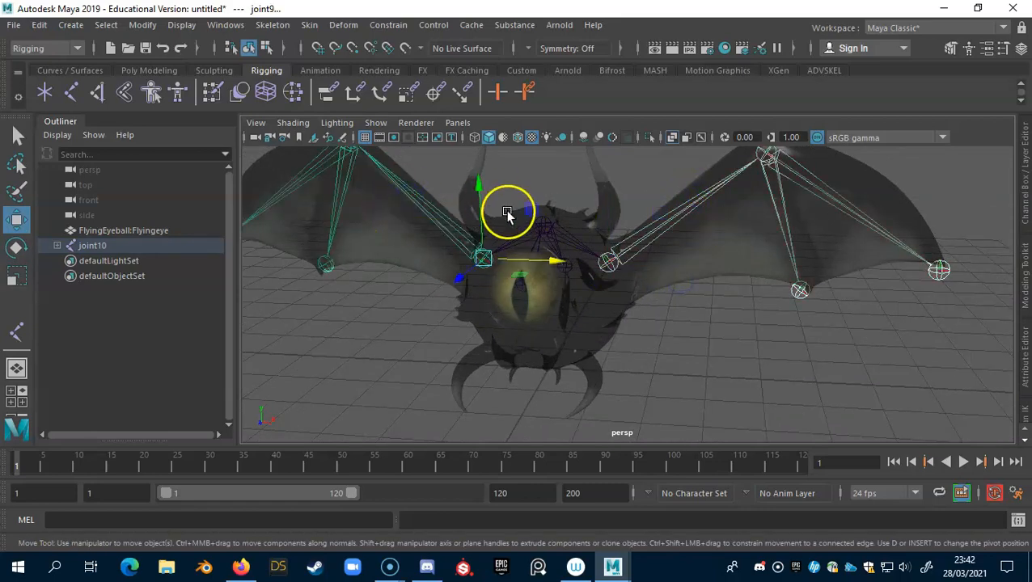
left_click(545, 223)
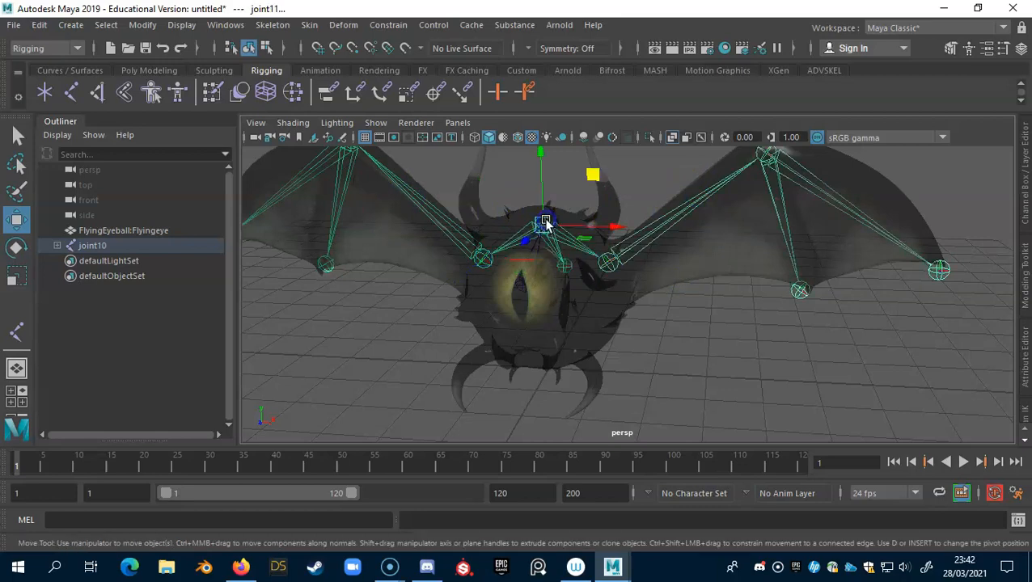
left_click_drag(627, 287, 509, 241, "alt")
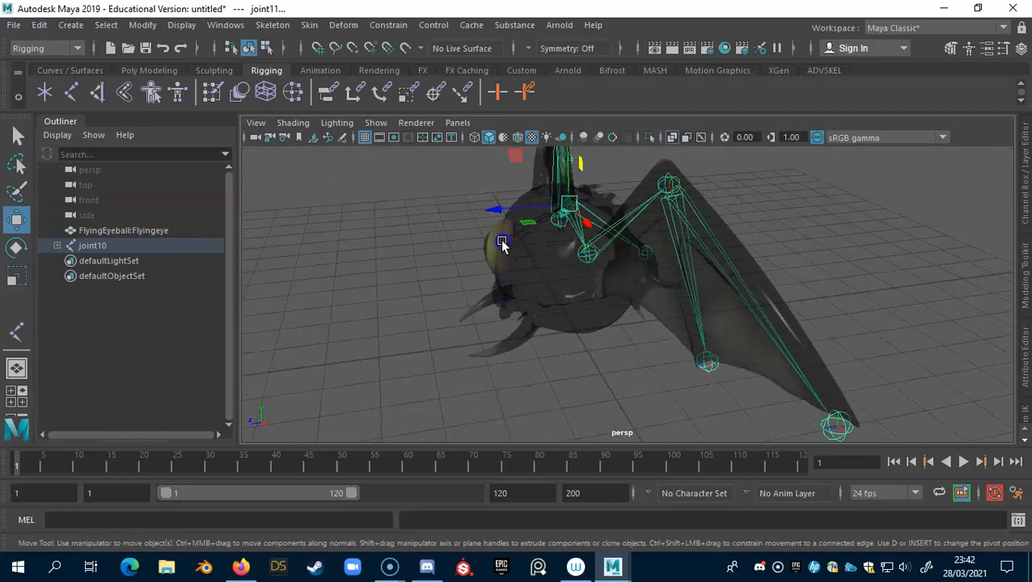
left_click(502, 243)
mouse_move(580, 282)
left_mouse_down("alt")
mouse_move(627, 291)
mouse_move(590, 290)
left_mouse_up("alt")
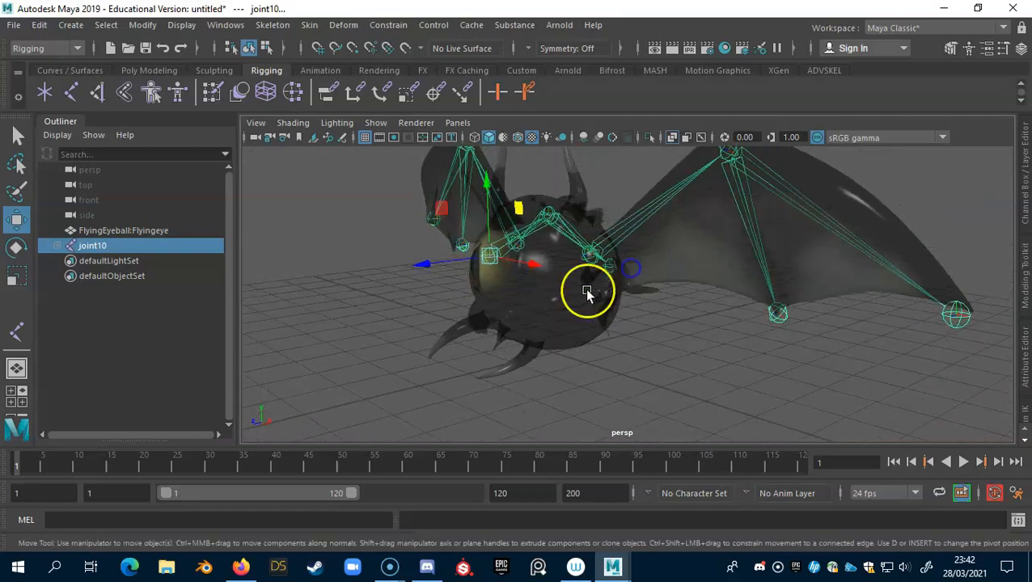
key("super")
left_click(690, 9)
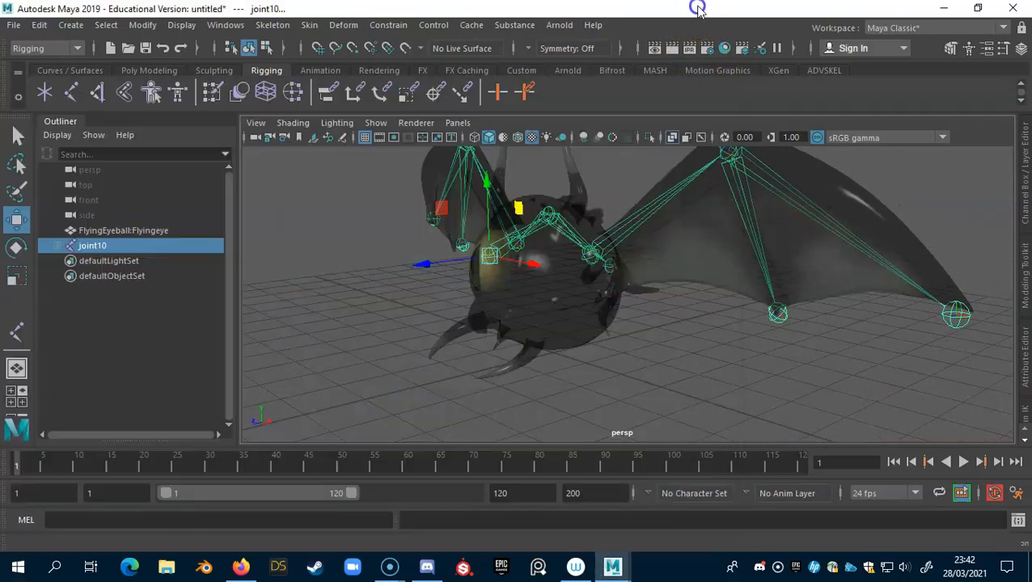
left_click(548, 315)
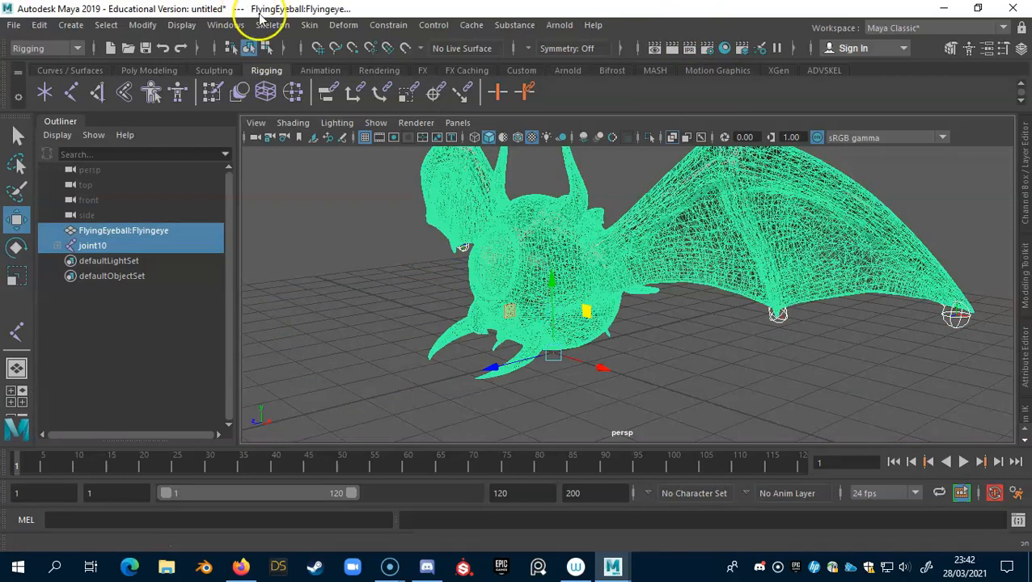
left_click(309, 25)
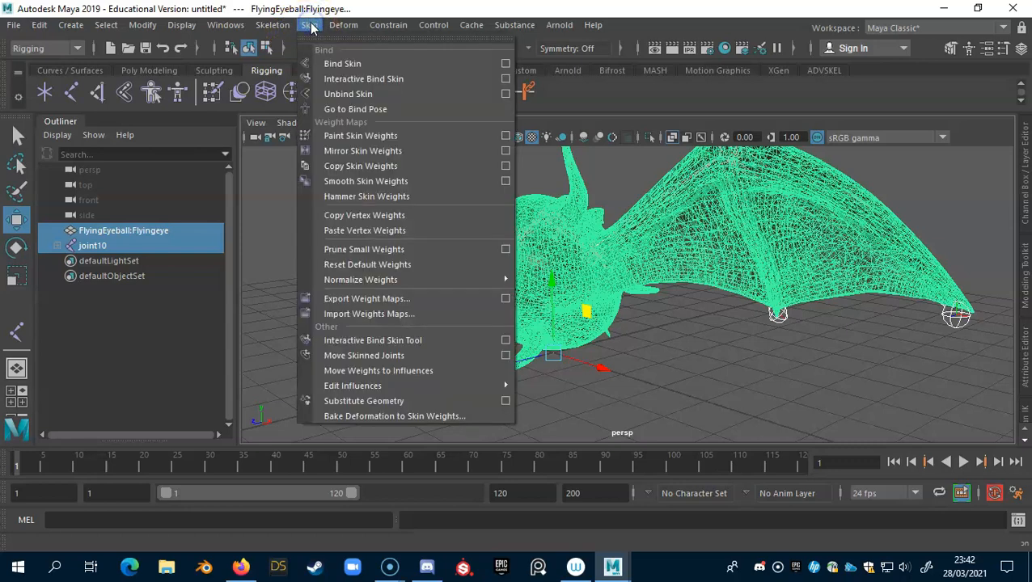
left_click(341, 64)
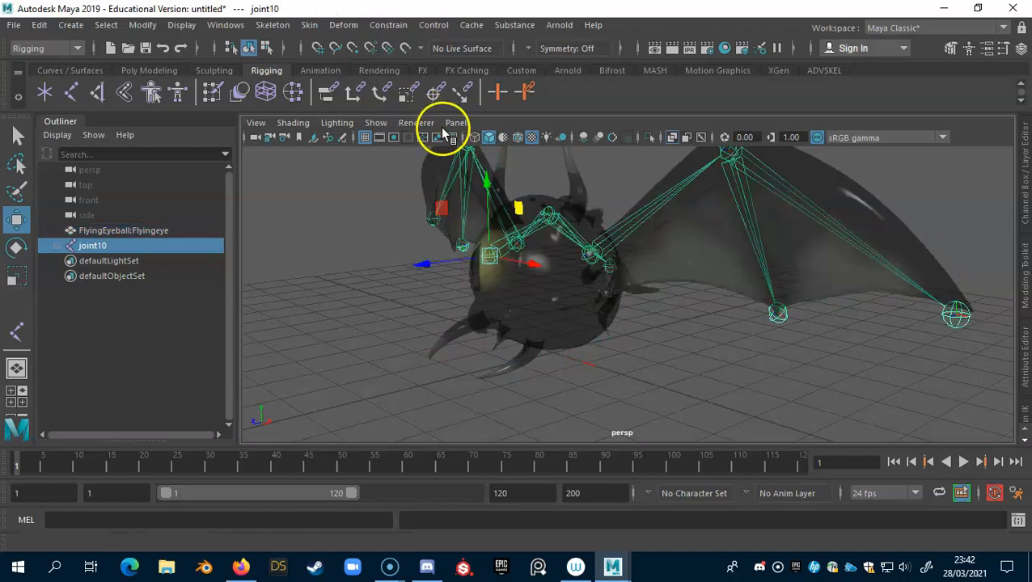
Step: Temporarily turn off X-ray display to view the bound eyeball model in full shading from the front
left_click(671, 137)
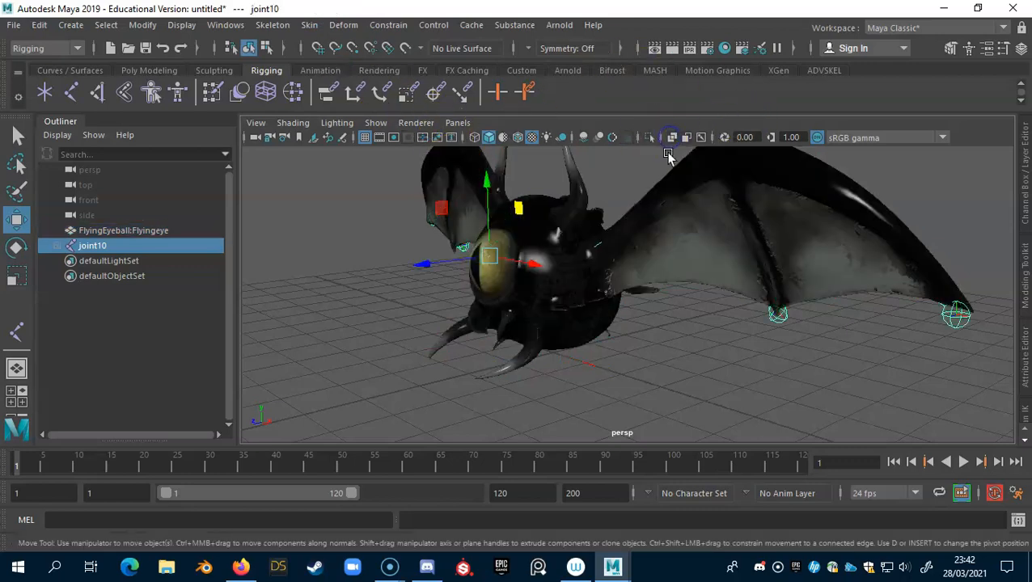
left_click_drag(627, 297, 654, 297, "alt")
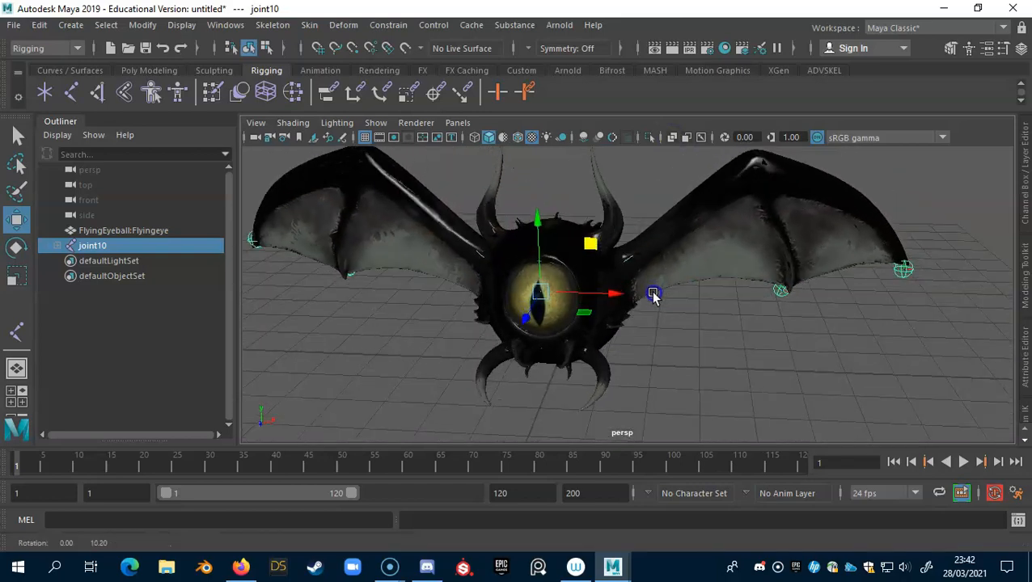
left_click(670, 137)
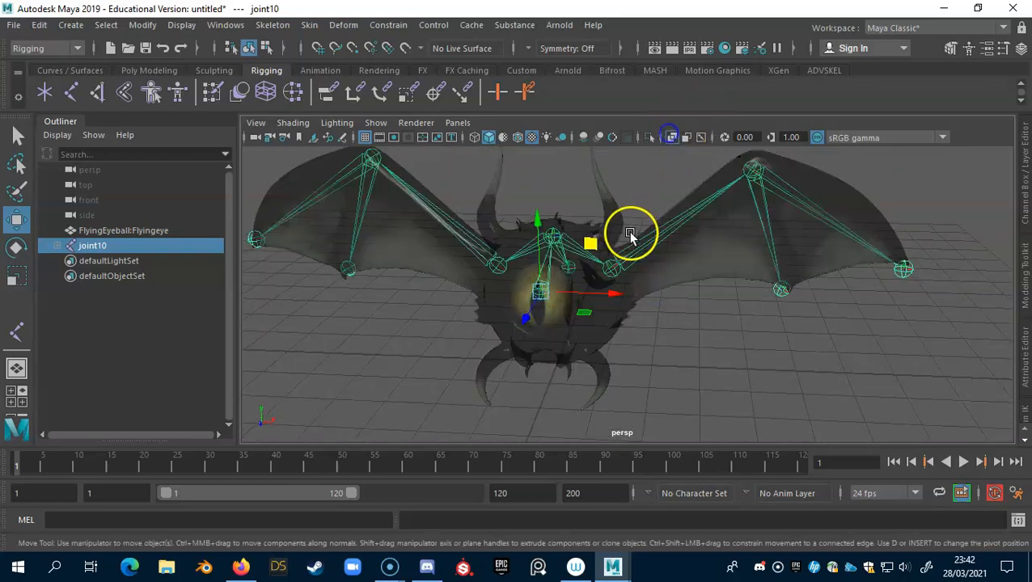
Step: Test the skinned wings by rotating both wing root joints together around Z without X-ray display, and undo the rotations
left_click(615, 269)
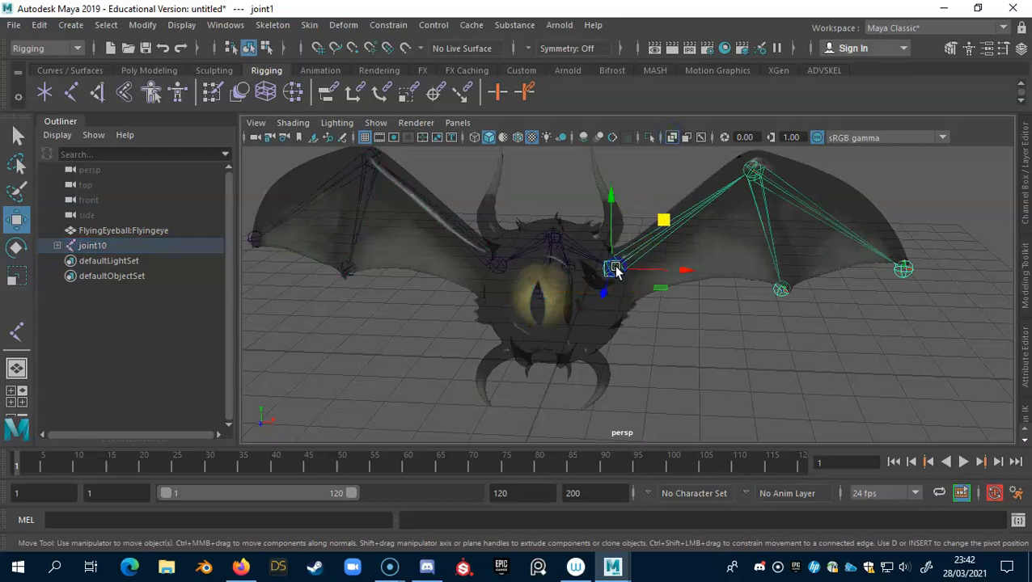
left_click(501, 264, "shift")
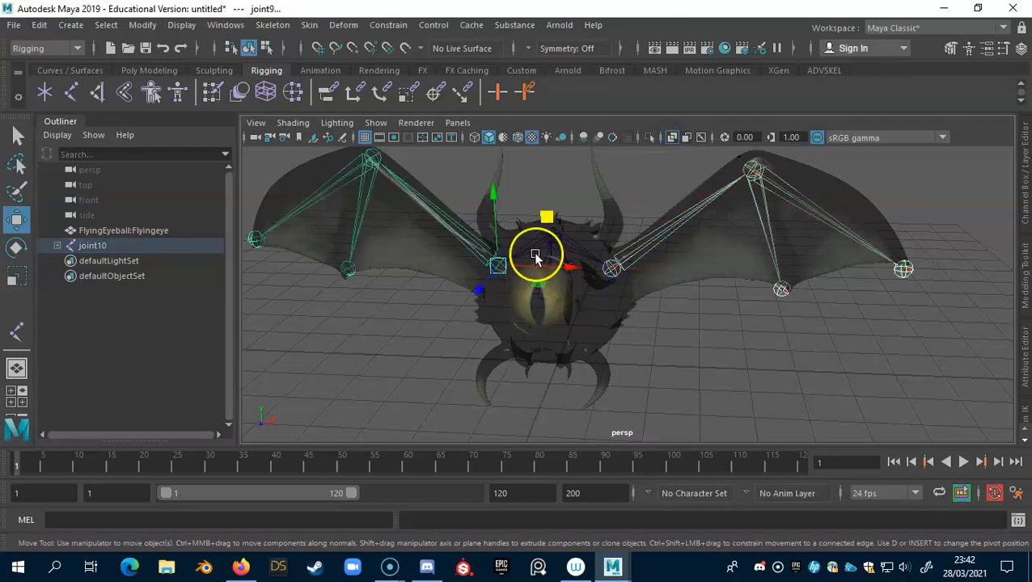
key("e")
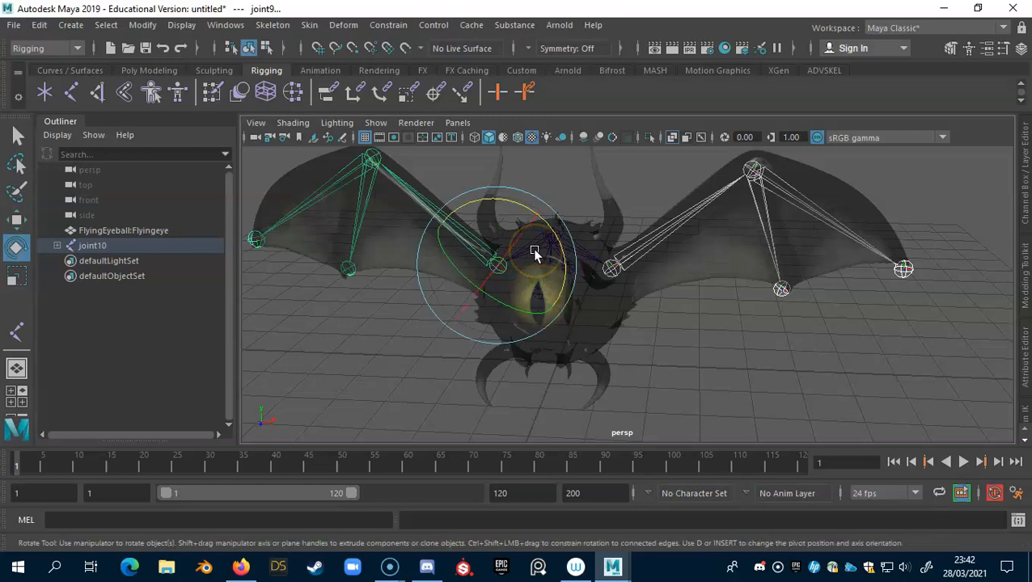
left_click(671, 139)
left_click_drag(547, 229, 562, 207)
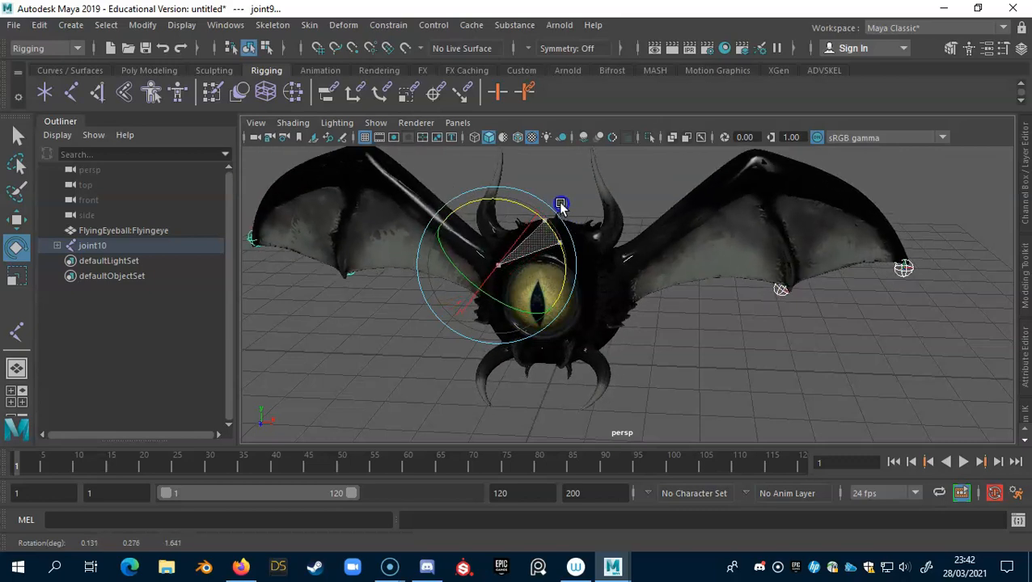
left_click_drag(779, 284, 729, 299)
key("ctrl+z")
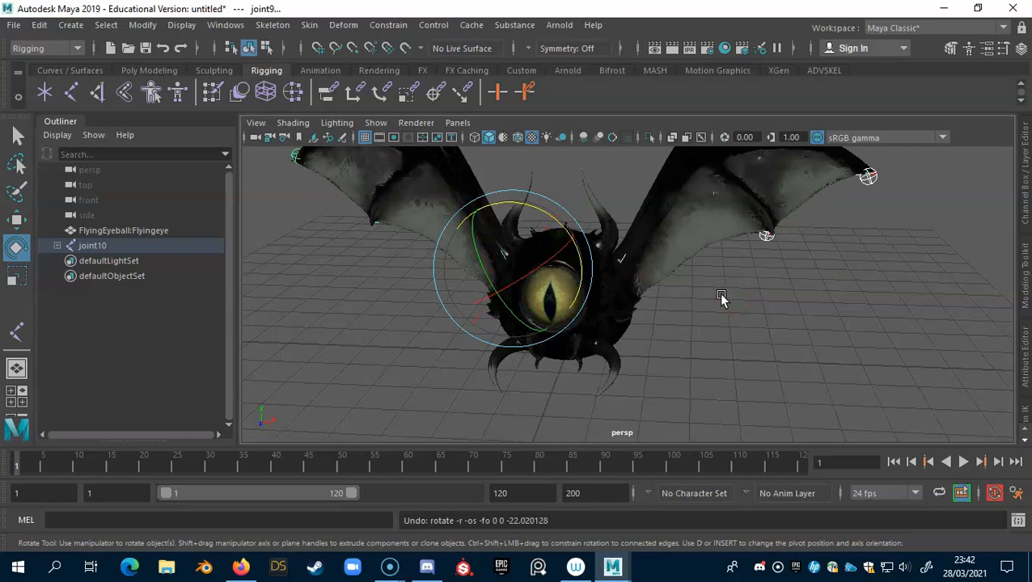
key("ctrl+z")
Step: Examine the bound model from several angles, with X-ray display on to check the joints in the body and wings
left_click_drag(676, 332, 711, 325)
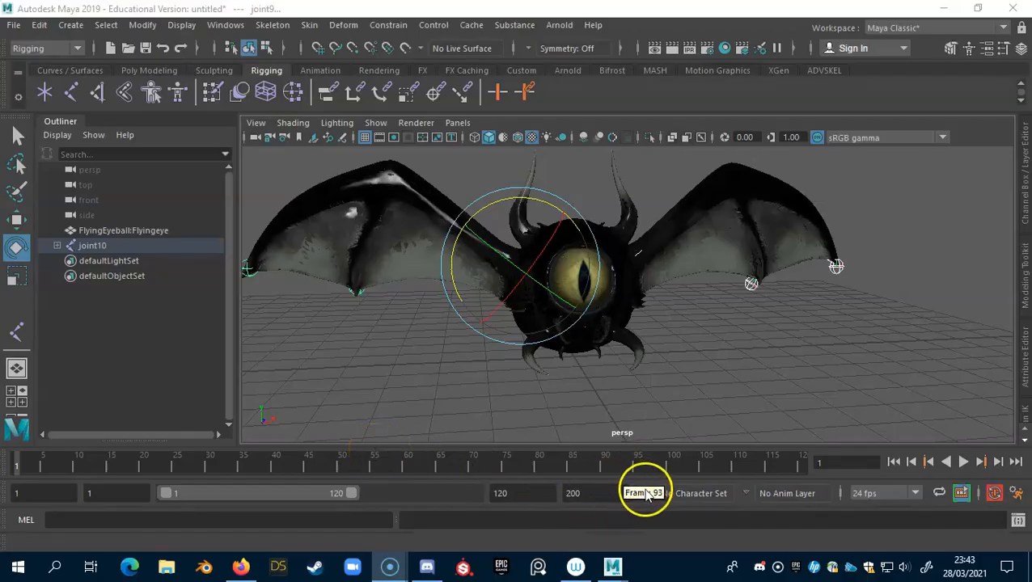
left_click_drag(801, 375, 820, 361, "alt")
left_click_drag(753, 341, 684, 338, "alt")
left_click_drag(603, 311, 603, 312)
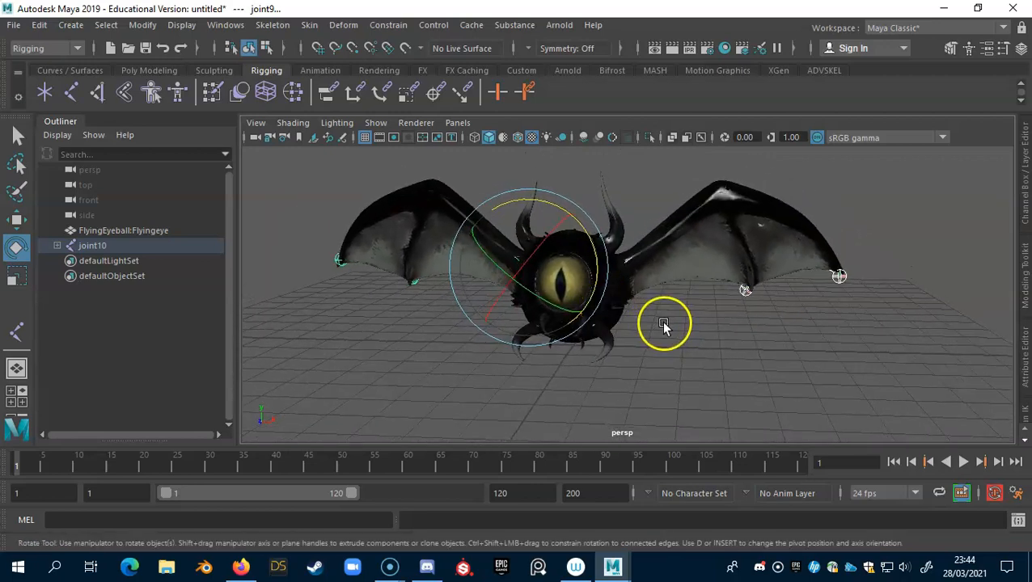
left_click(672, 137)
left_click_drag(756, 243, 764, 307, "alt")
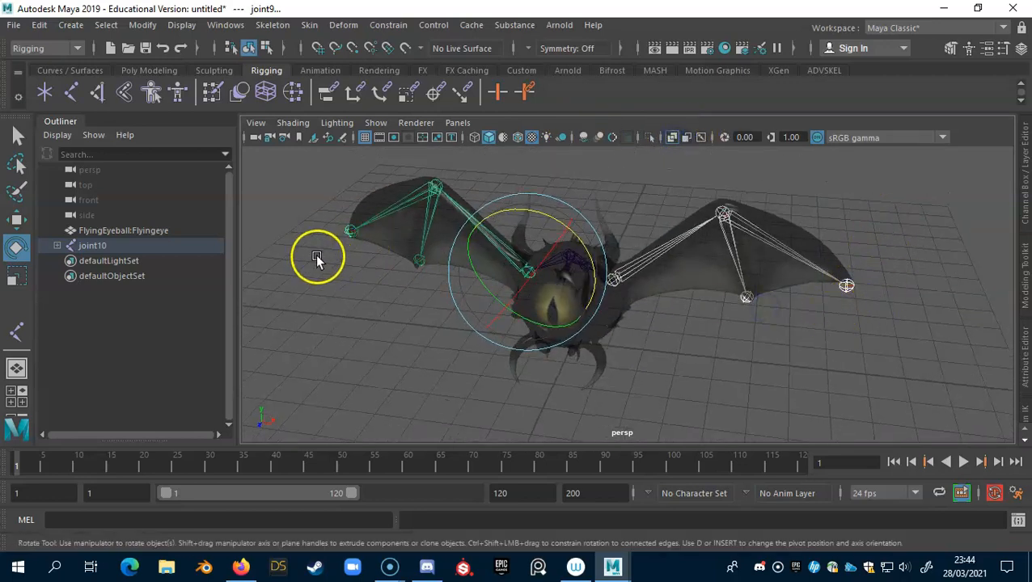
left_click_drag(585, 325, 571, 319, "alt")
left_click_drag(825, 319, 620, 319, "alt")
left_click_drag(688, 285, 584, 292, "alt")
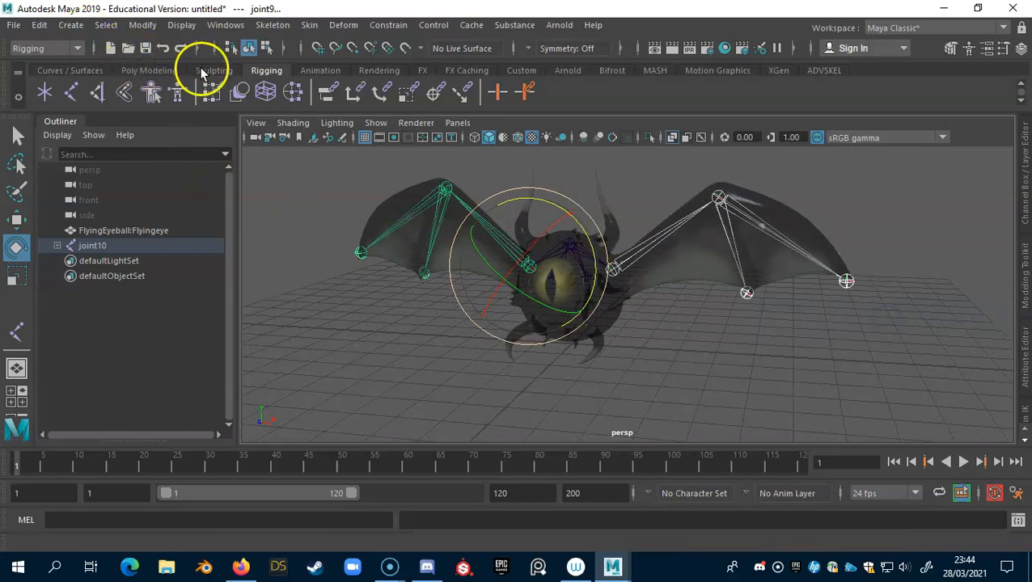
Step: Create a NURBS circle as a control curve and set its Rotate X to 90 so it stands upright
left_click(83, 71)
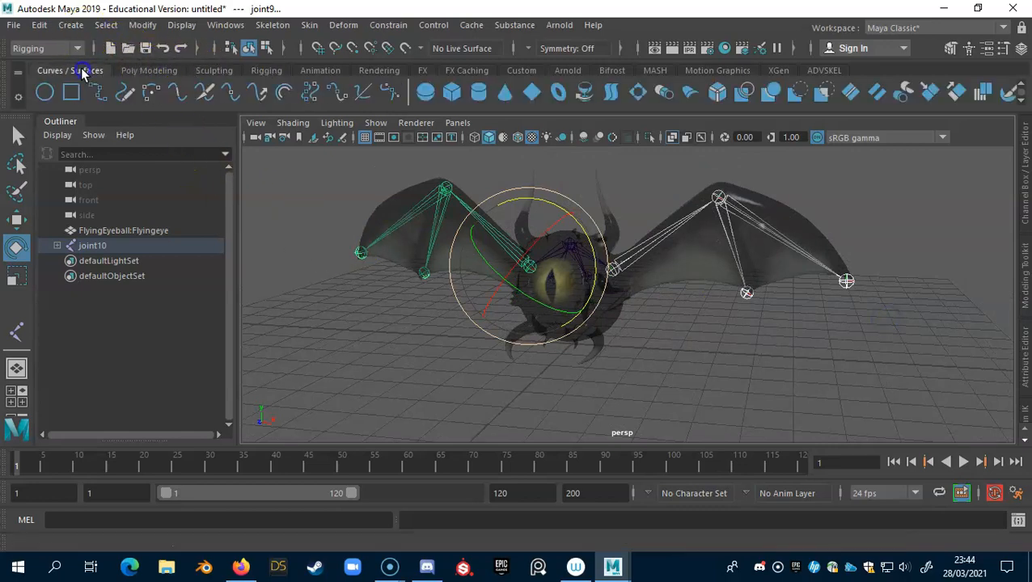
left_click_drag(693, 322, 714, 318, "alt")
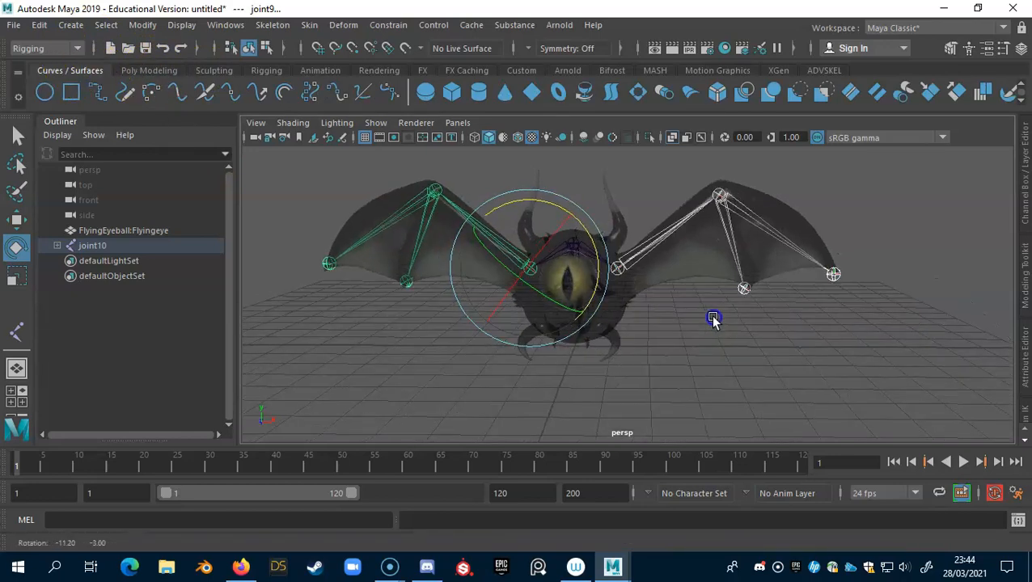
left_click(45, 93)
left_click_drag(664, 311, 571, 330, "alt")
left_click_drag(568, 274, 687, 301)
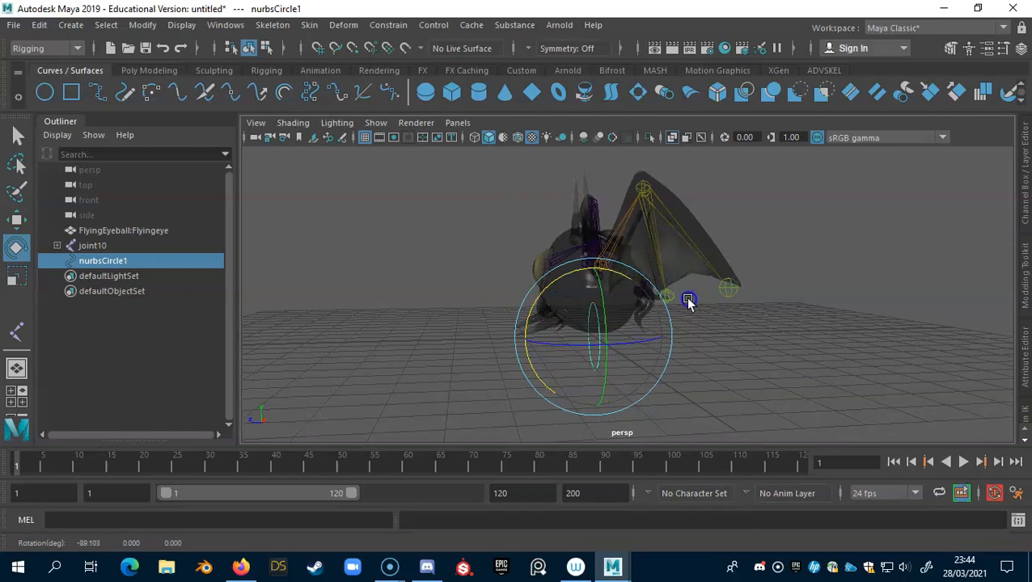
left_click(1024, 213)
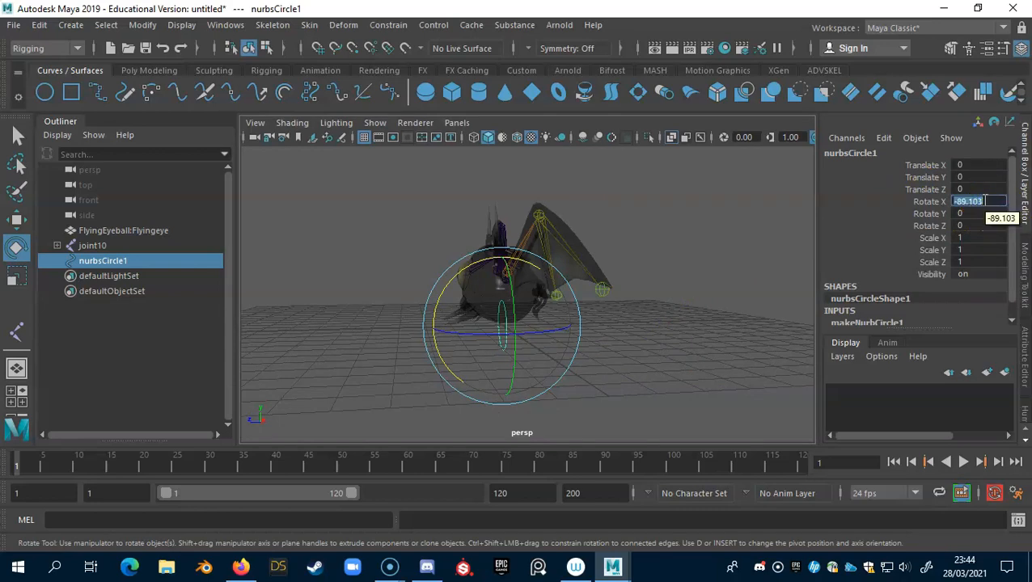
key("Return")
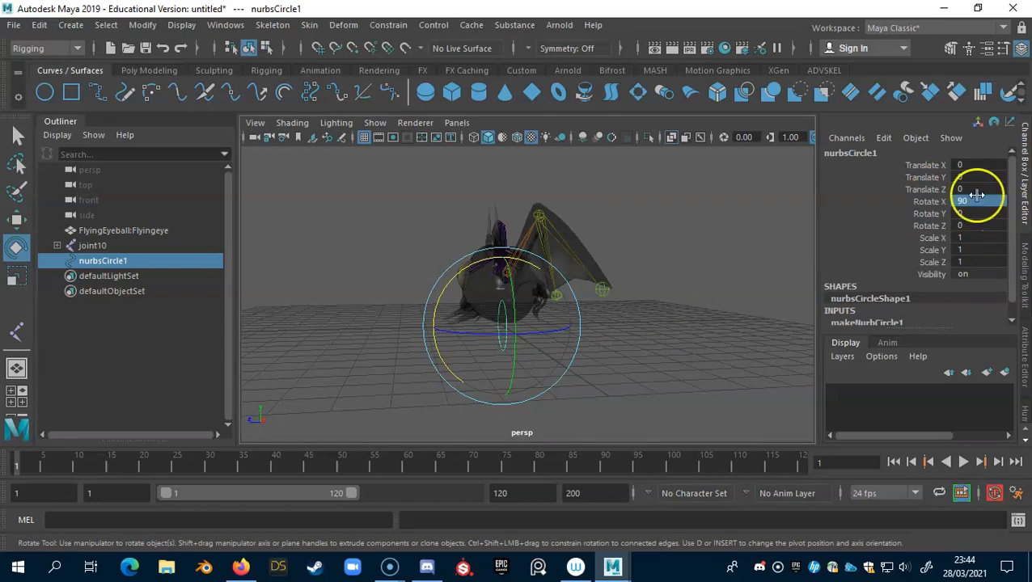
Step: Move the circle in front of the eye, to about 2.12 in Translate Y and 2.23 in Translate Z
key("w")
left_click_drag(443, 322, 386, 321)
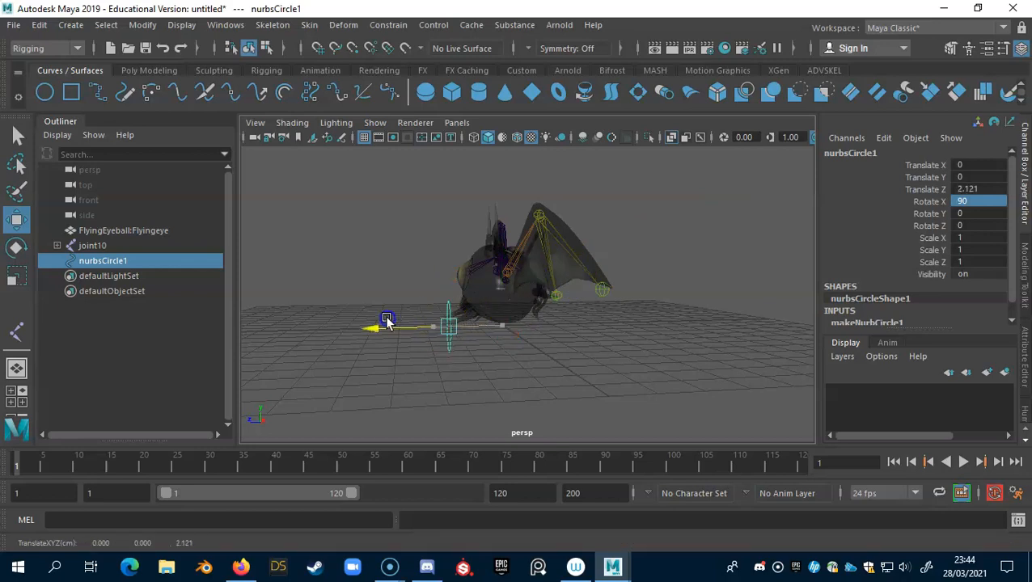
left_click_drag(444, 287, 441, 240)
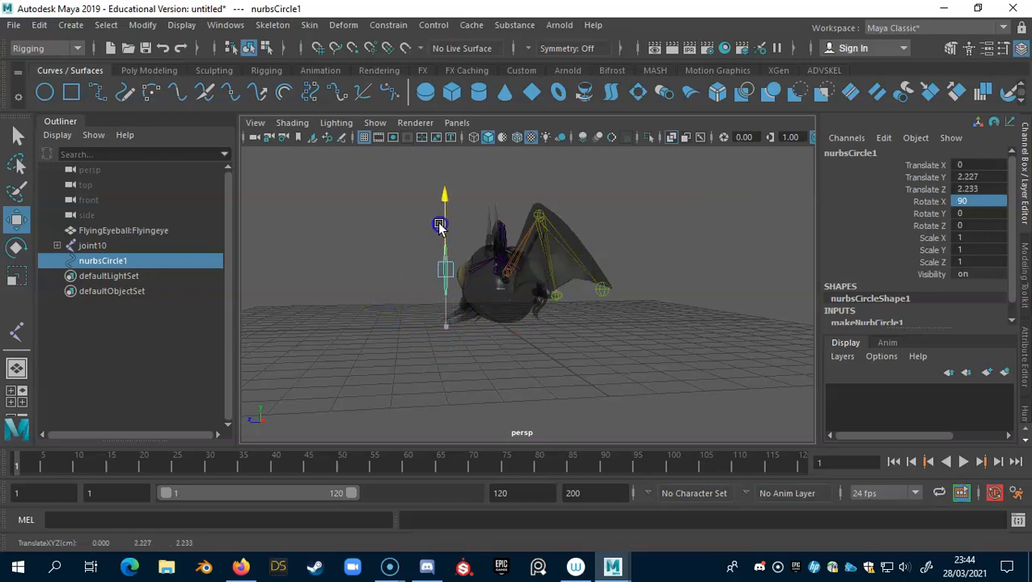
left_click_drag(502, 317, 498, 330, "alt")
right_click_drag(481, 324, 714, 309, "alt")
left_click_drag(459, 316, 630, 309, "alt")
right_click_drag(611, 324, 479, 323, "alt")
left_click_drag(511, 324, 541, 380, "alt")
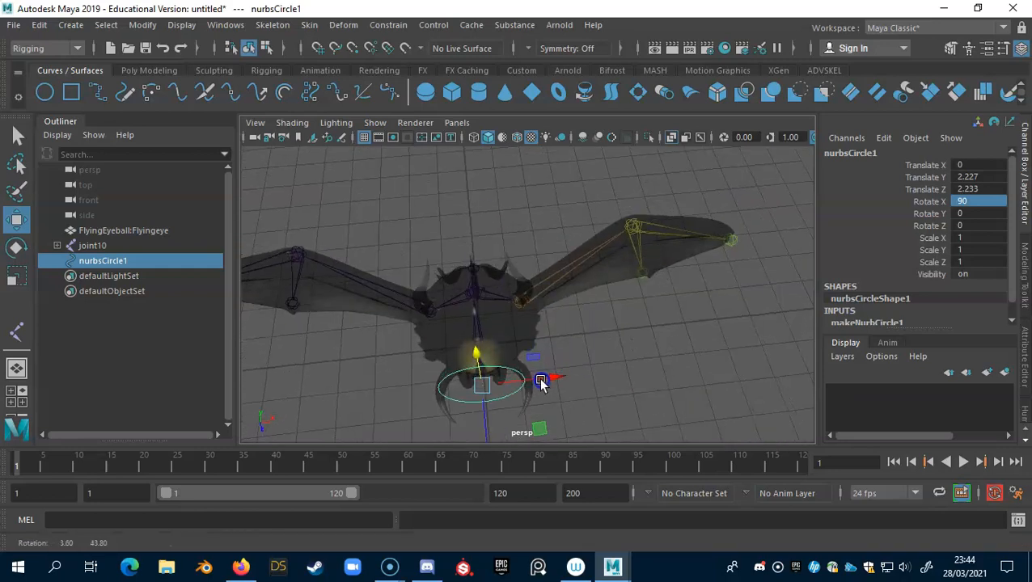
left_click_drag(474, 355, 475, 357)
left_click(542, 375)
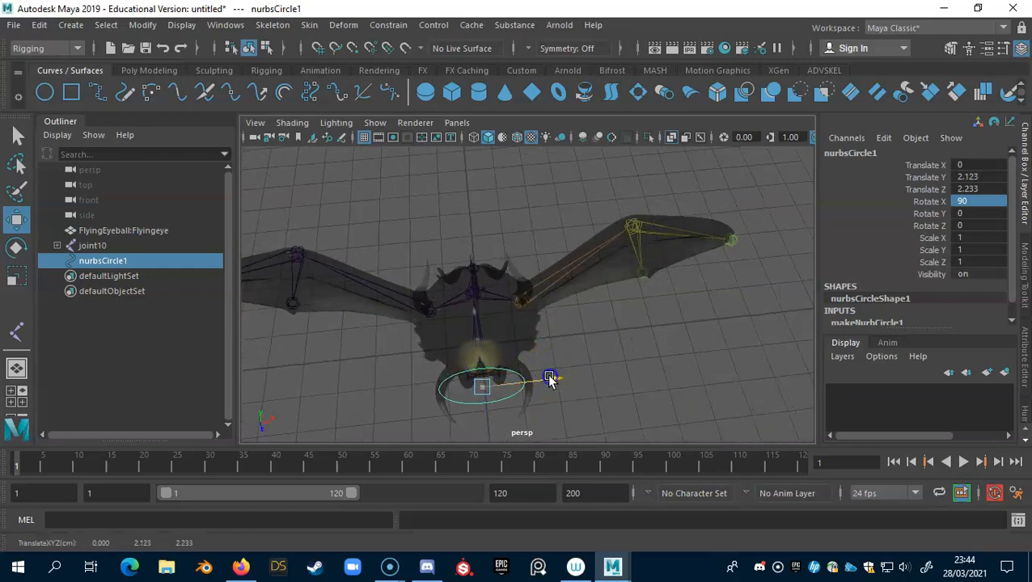
Step: Duplicate the front circle and move the copy behind the body, to about 1.36 in Translate Y and -2.49 in Translate Z
left_click_drag(633, 398, 476, 348, "alt")
key("ctrl+d")
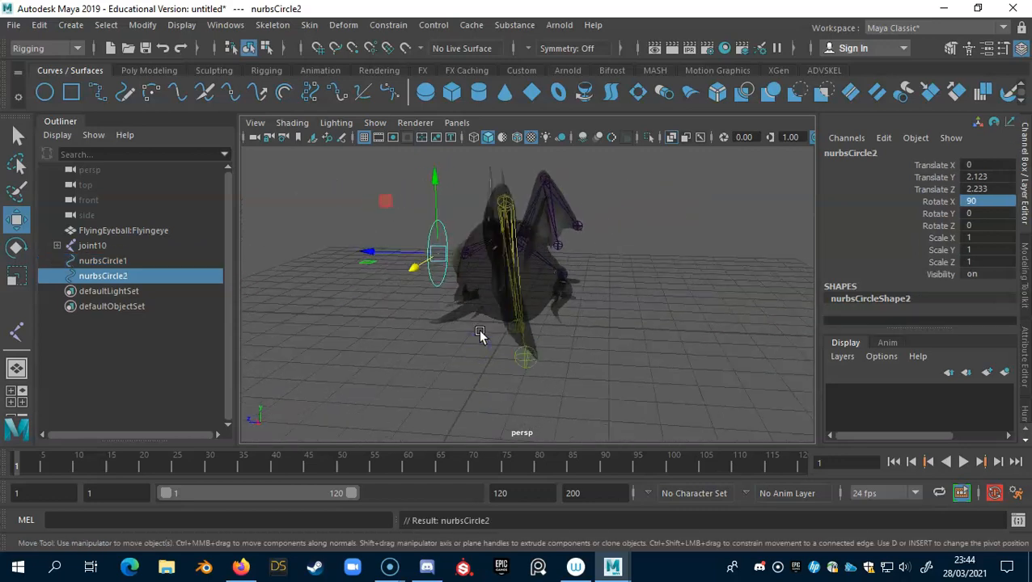
left_click_drag(368, 251, 520, 275)
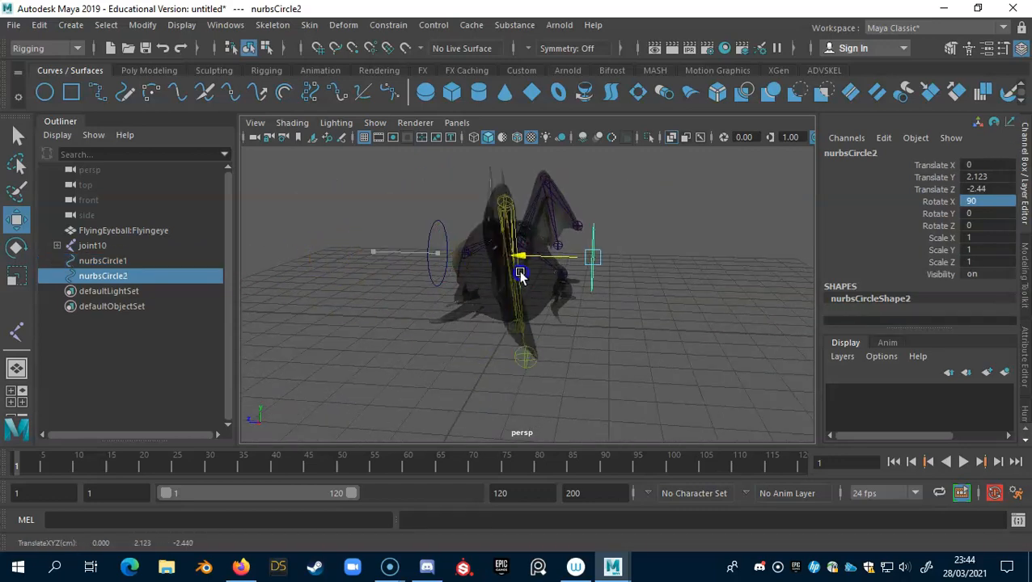
left_click_drag(585, 237, 605, 211)
Step: Duplicate the rear circle and move the copy outside one wing, to about 8.8 in Translate X
left_click_drag(657, 287, 587, 327, "alt")
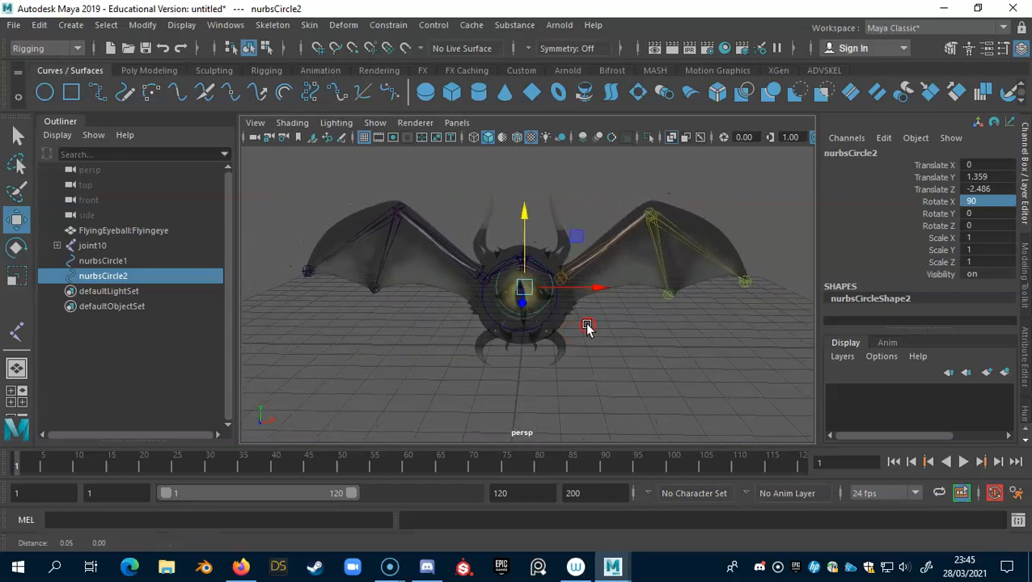
middle_click_drag(587, 327, 551, 322, "alt")
left_click_drag(549, 304, 562, 351, "alt")
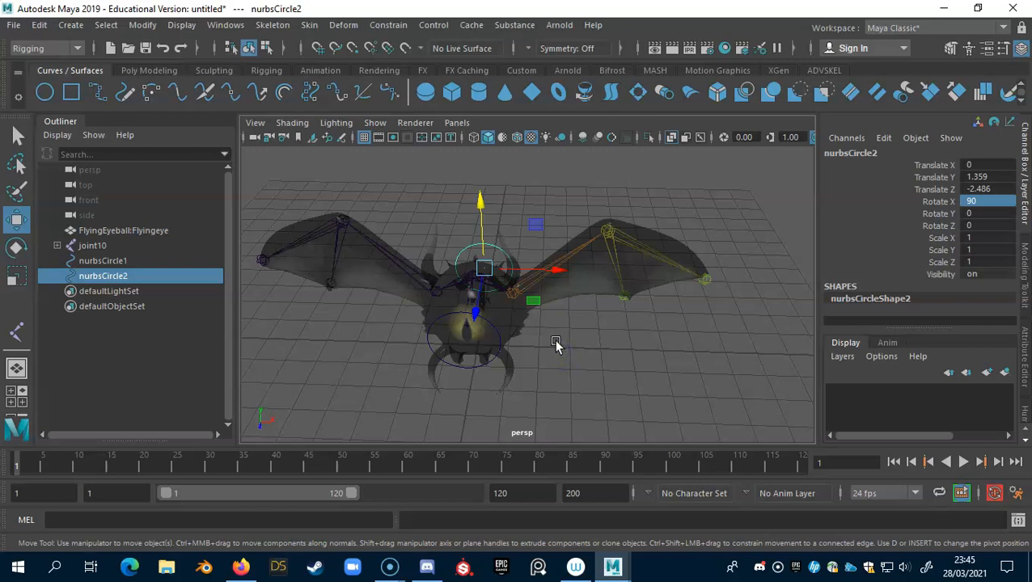
left_click_drag(532, 300, 548, 269, "shift")
left_click_drag(560, 223, 730, 324)
Step: Turn the wing circle to face sideways with Rotate Y at -90 and scale it uniformly to about 1.315
key("e")
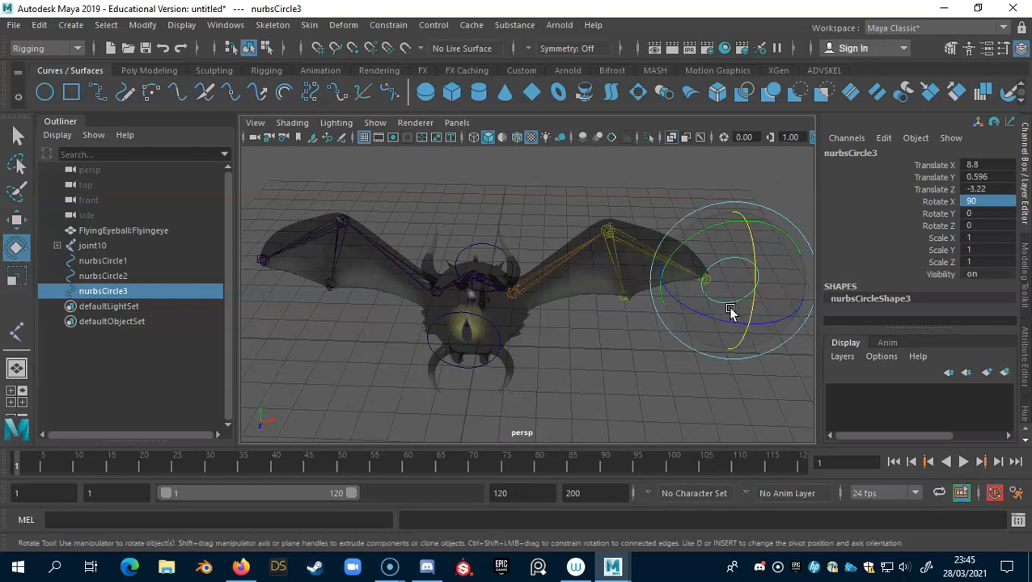
left_click_drag(775, 322, 676, 330)
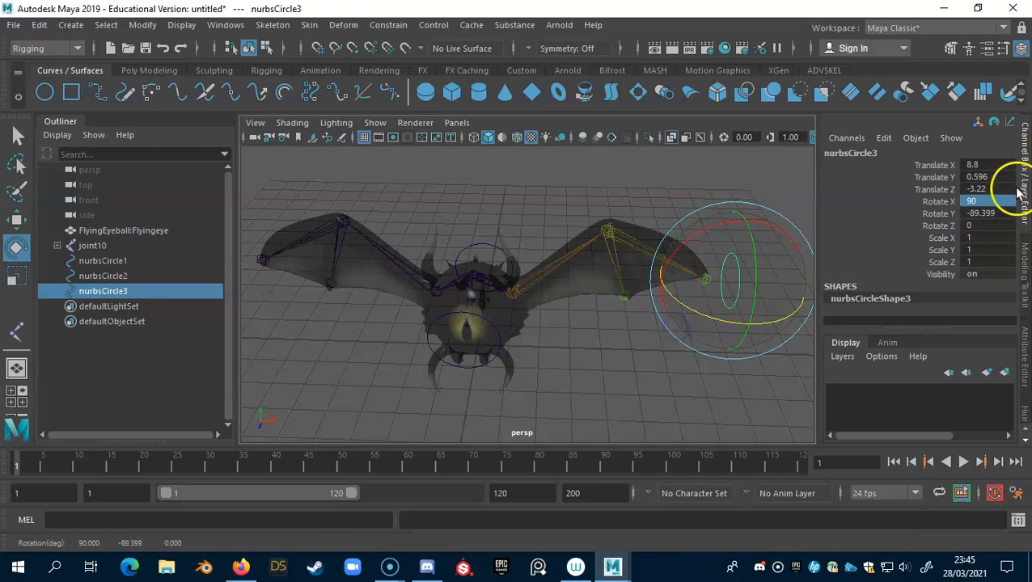
left_click(995, 213)
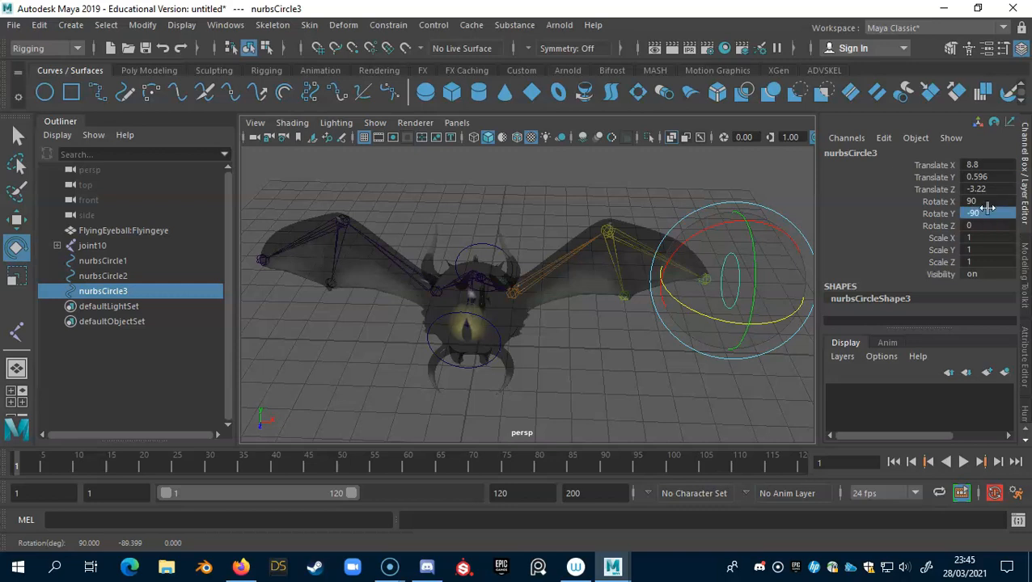
key("r")
left_click_drag(735, 283, 746, 280)
Step: Move the wing circle beside the wing tip, at about 8.3, 1.96, -1.56, and place a duplicate at the opposite tip, at Translate X about -8.43
left_click_drag(645, 437, 559, 400, "alt")
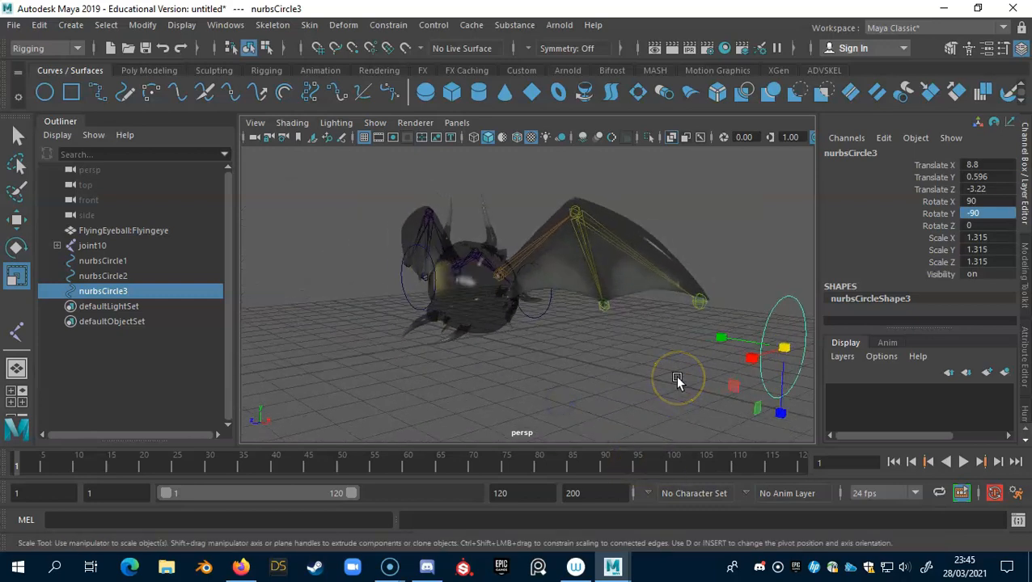
key("w")
left_click_drag(760, 345, 758, 300)
key("ctrl+d")
middle_click_drag(745, 311, 509, 316)
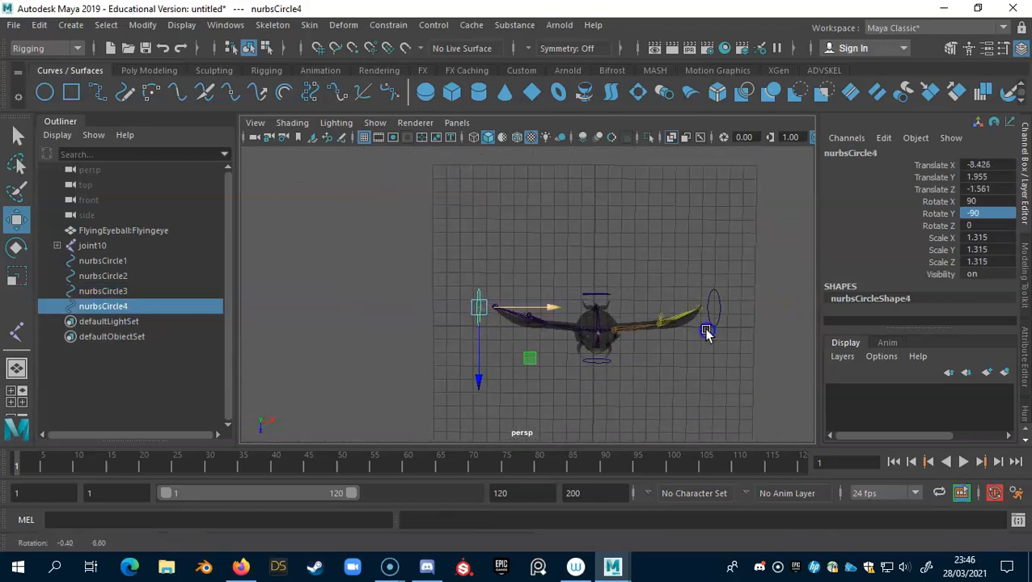
Step: Create an IK handle from the wing's root joint to its tip joint, on the side of the first wing circle
left_click_drag(707, 332, 675, 343, "alt")
right_click_drag(674, 343, 762, 339, "alt")
left_click_drag(707, 361, 634, 349, "alt")
middle_click_drag(633, 349, 656, 348, "alt")
left_click_drag(656, 350, 652, 307, "alt")
right_click_drag(652, 307, 799, 315, "alt")
left_click_drag(750, 314, 674, 346, "alt")
middle_click_drag(675, 345, 618, 364, "alt")
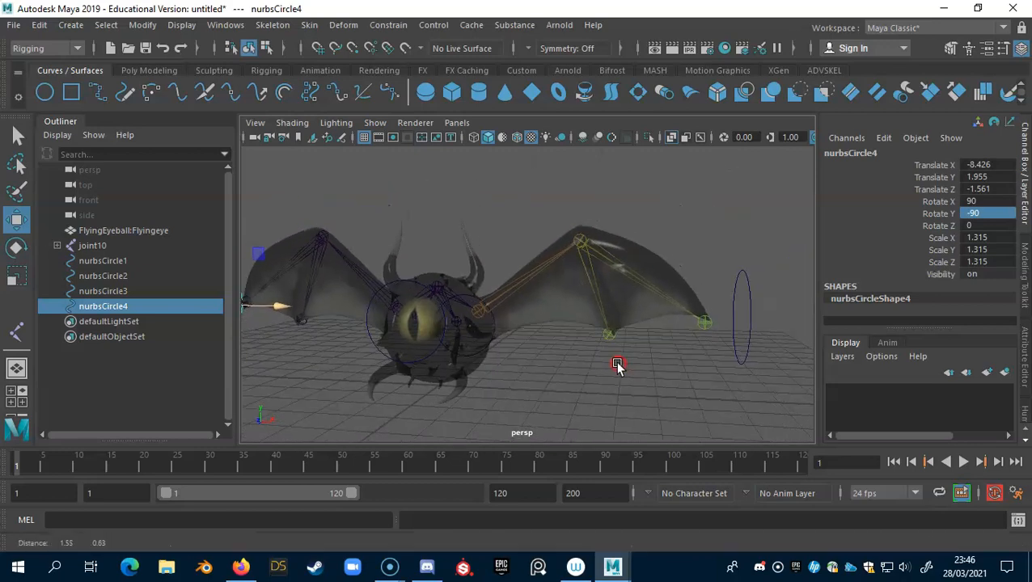
left_click(704, 322)
left_click(266, 71)
left_click(273, 25)
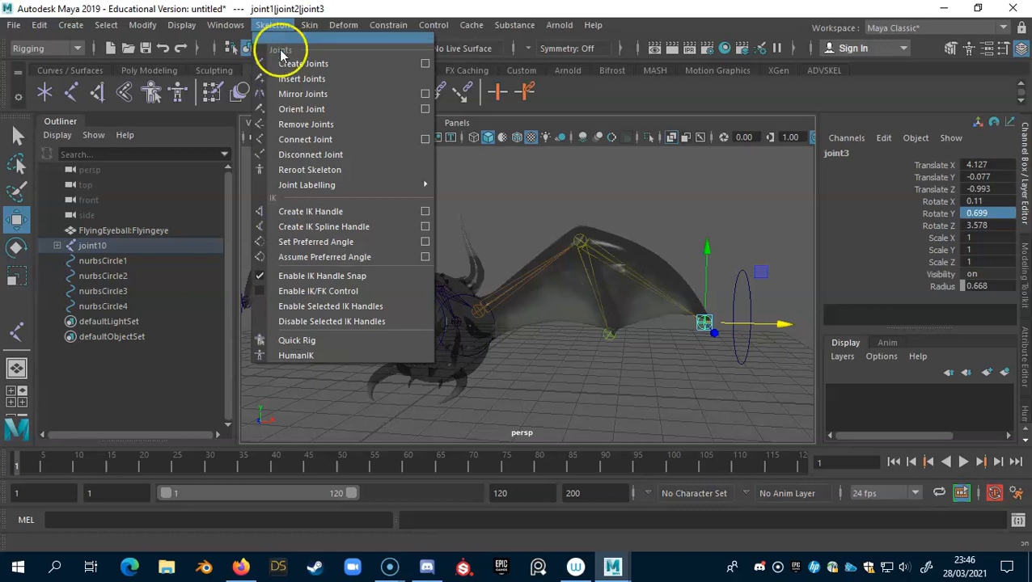
left_click(311, 212)
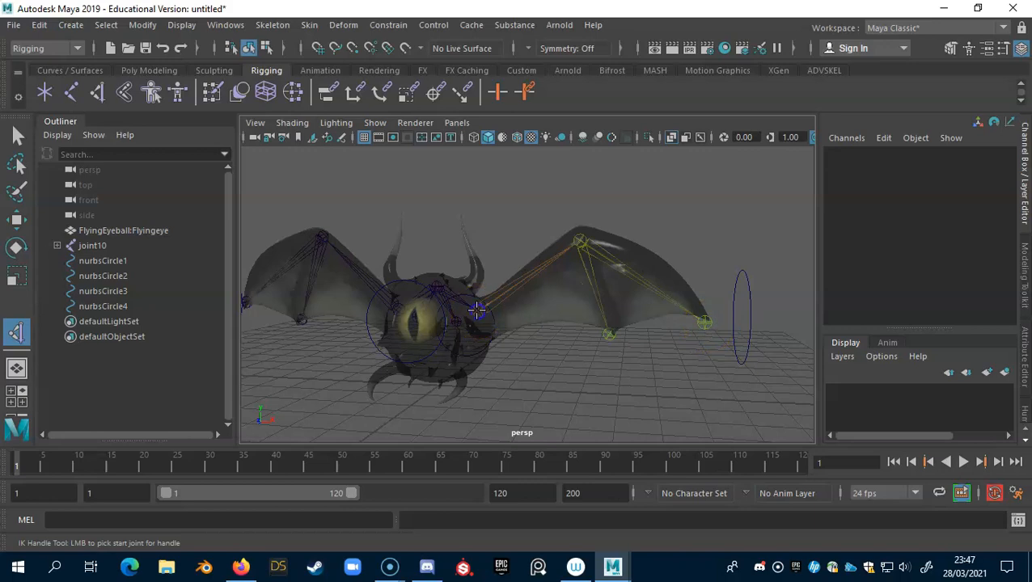
left_click(477, 309)
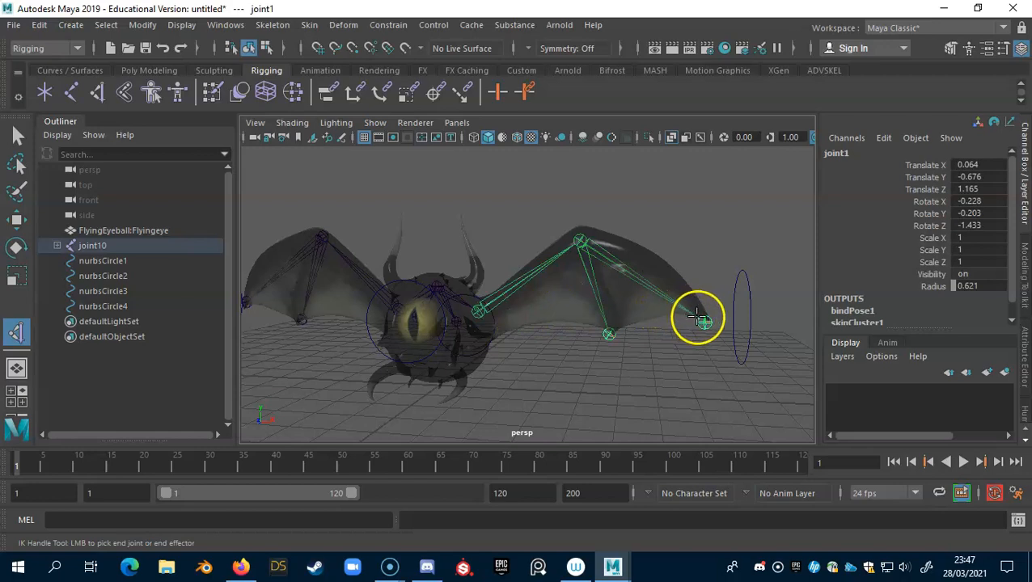
left_click(704, 322)
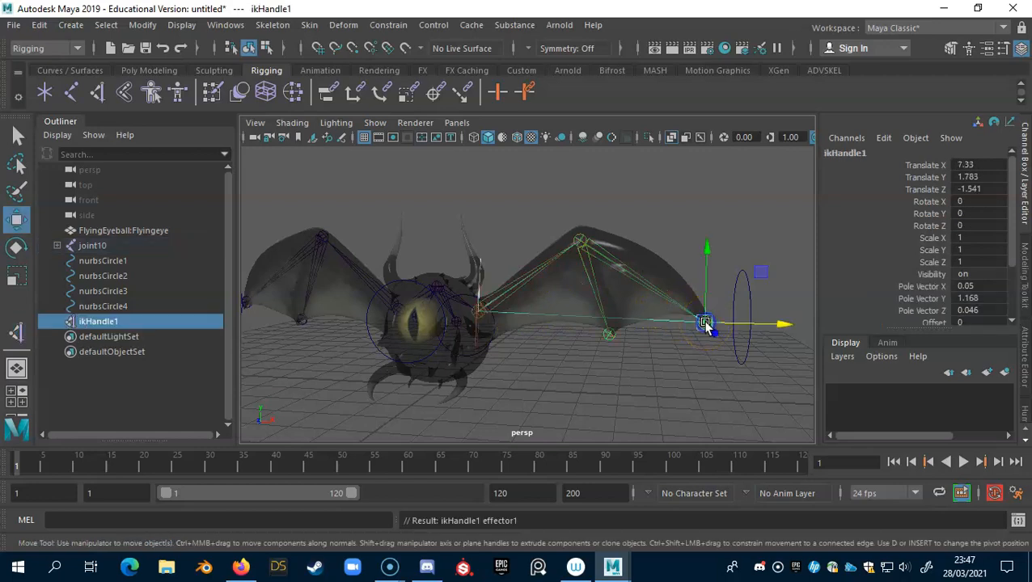
Step: Create IK handles for the opposite wing and for the body chain from the front eye joint to the rear joint
left_click_drag(698, 336, 642, 339, "alt")
right_click_drag(603, 334, 712, 329, "alt")
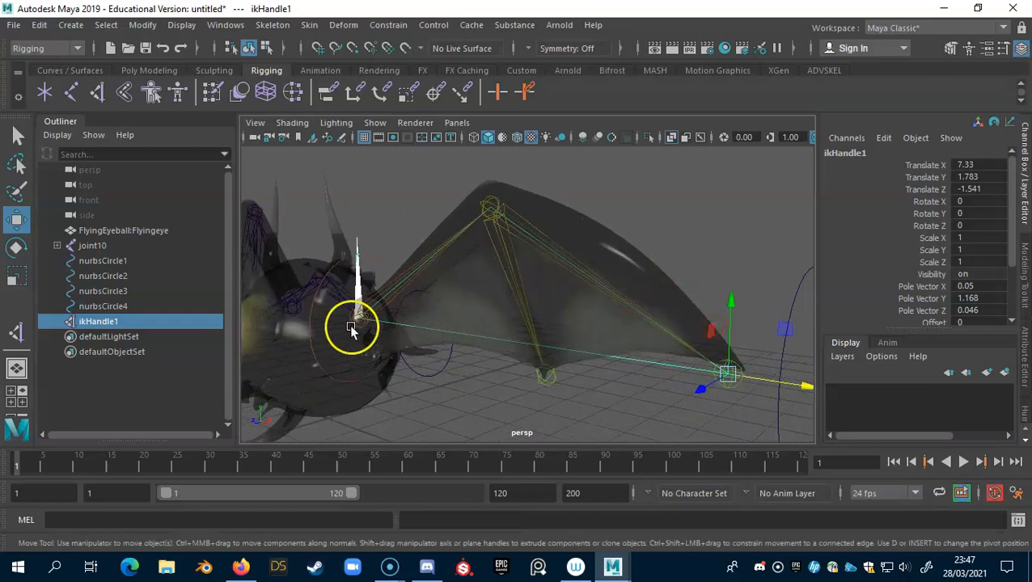
left_click_drag(736, 373, 564, 285, "alt")
key("y")
left_click(540, 302)
left_click(386, 297)
left_click_drag(632, 309, 483, 309, "alt")
middle_click_drag(408, 259, 412, 257, "alt")
right_click_drag(412, 258, 563, 280, "alt")
left_click(92, 245)
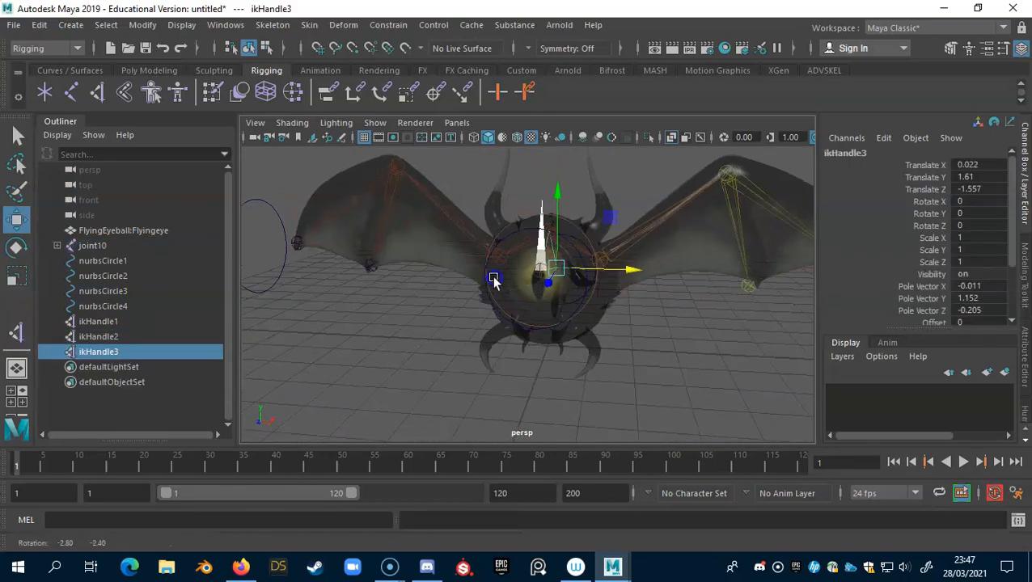
Step: Parent the first wing's IK handle, ikHandle1, to the circle beside that wing tip, nurbsCircle3
left_click_drag(523, 265, 563, 334, "alt")
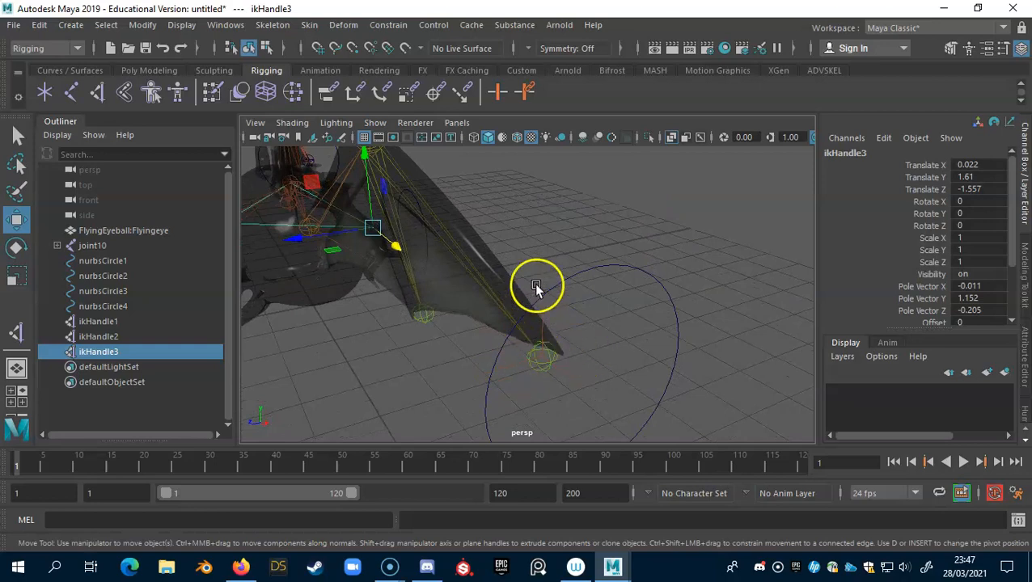
left_click_drag(535, 373, 603, 354, "alt")
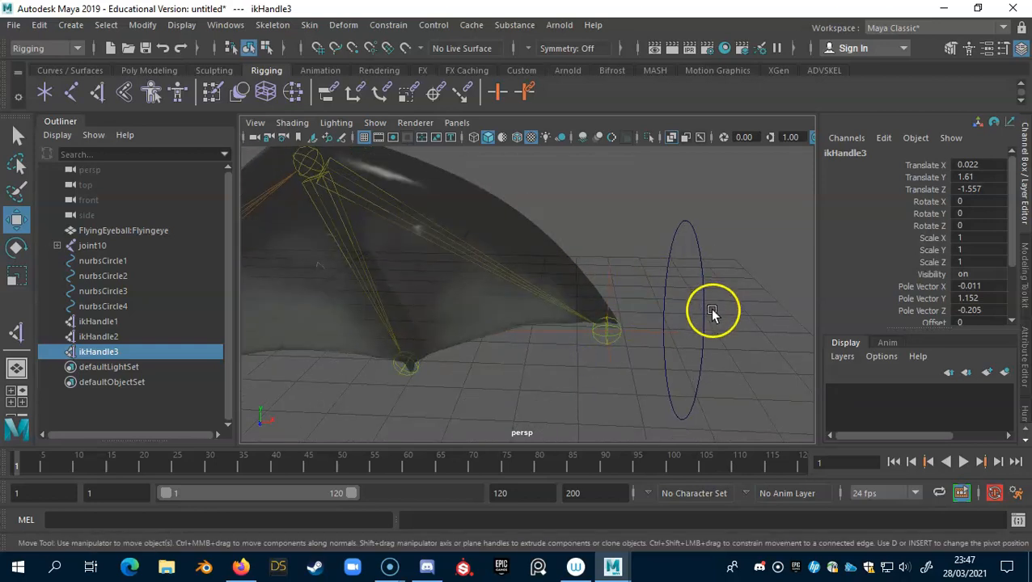
left_click_drag(687, 329, 394, 275, "alt")
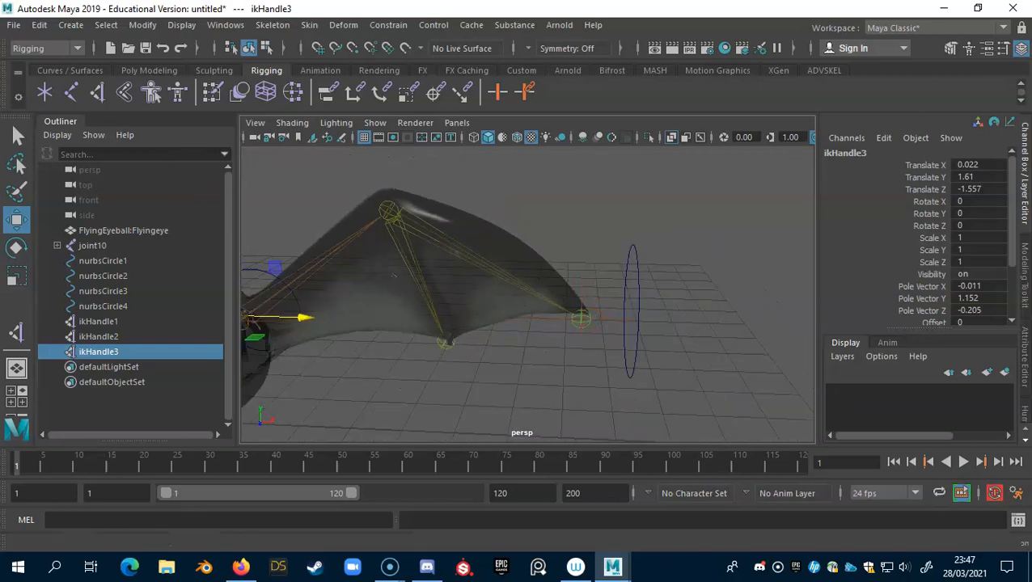
left_click(17, 137)
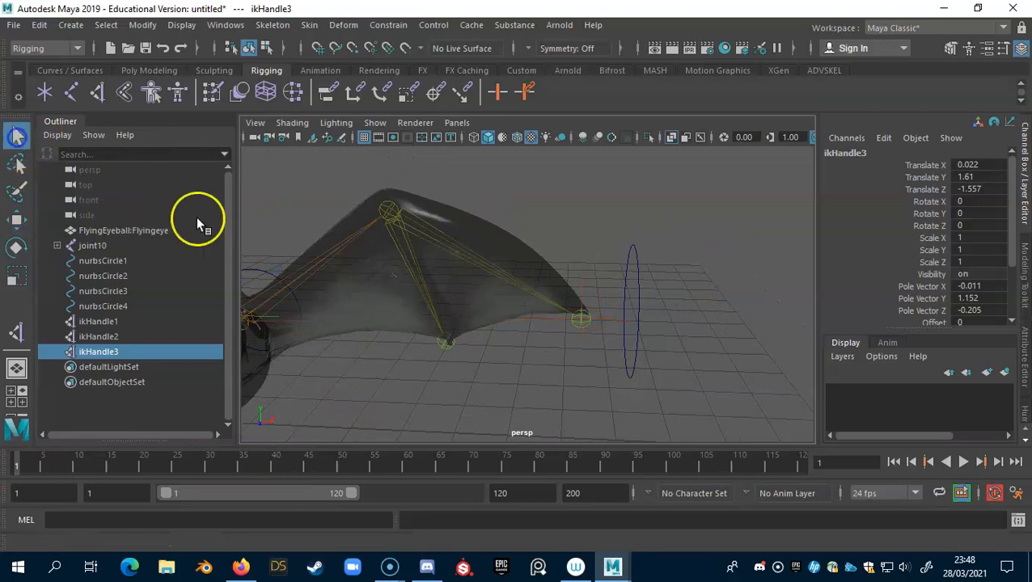
left_click(582, 278)
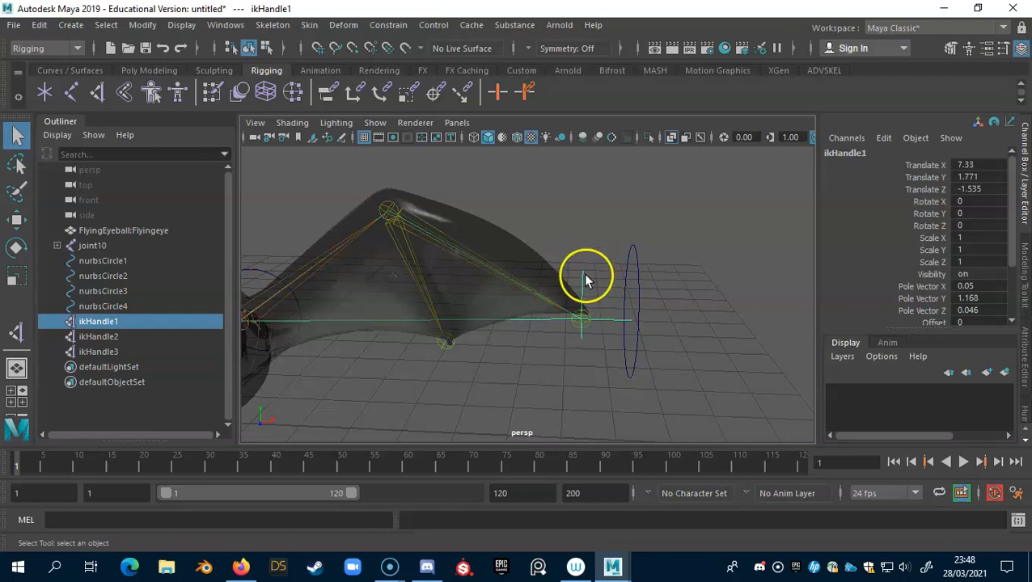
left_click(634, 263, "shift")
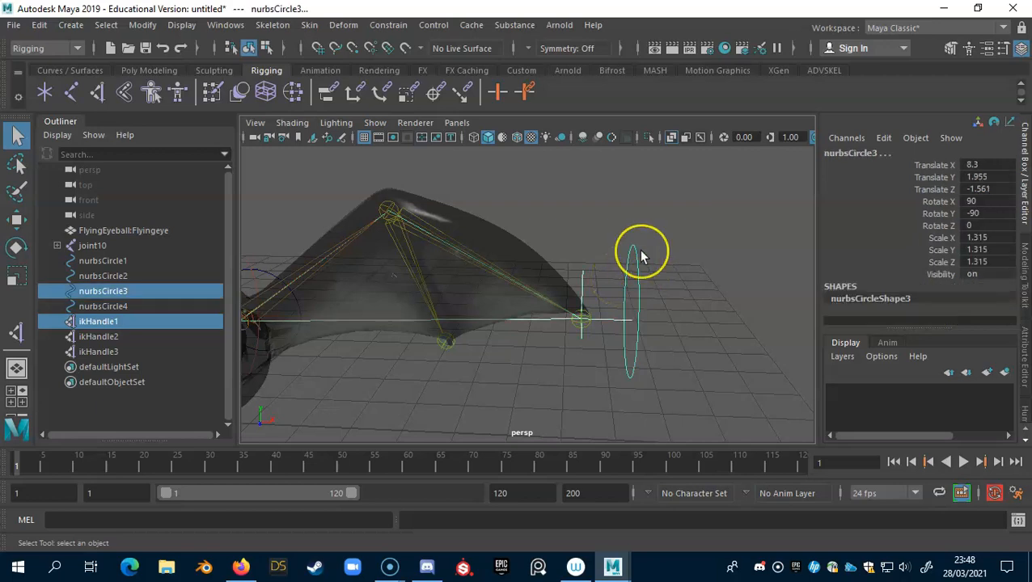
key("p")
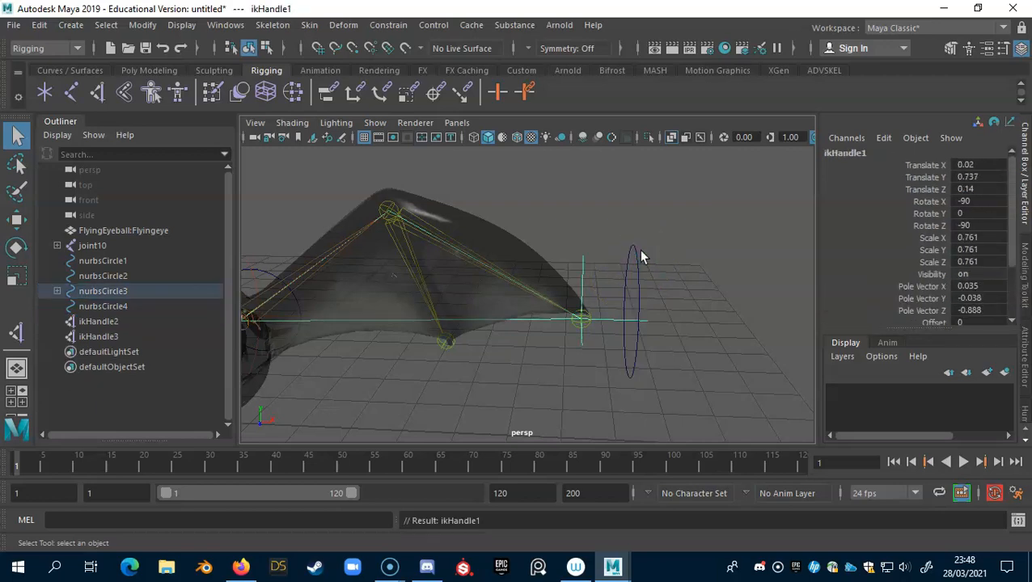
Step: Parent the opposite wing's IK handle to its own wing-tip circle
left_click_drag(639, 258, 408, 253, "alt")
left_click(408, 253)
left_click(350, 242, "shift")
key("p")
Step: Parent the body's IK handle, ikHandle3, to the circle behind the body
left_click_drag(351, 237, 441, 288, "alt")
right_click_drag(457, 295, 551, 294, "alt")
left_click_drag(550, 294, 491, 293, "alt")
left_click(399, 316)
left_click(449, 310, "shift")
key("p")
Step: Parent the skeleton's root joint, joint10, to the circle in front of the eye
middle_click_drag(491, 293, 478, 258, "alt")
right_click_drag(445, 247, 427, 243, "alt")
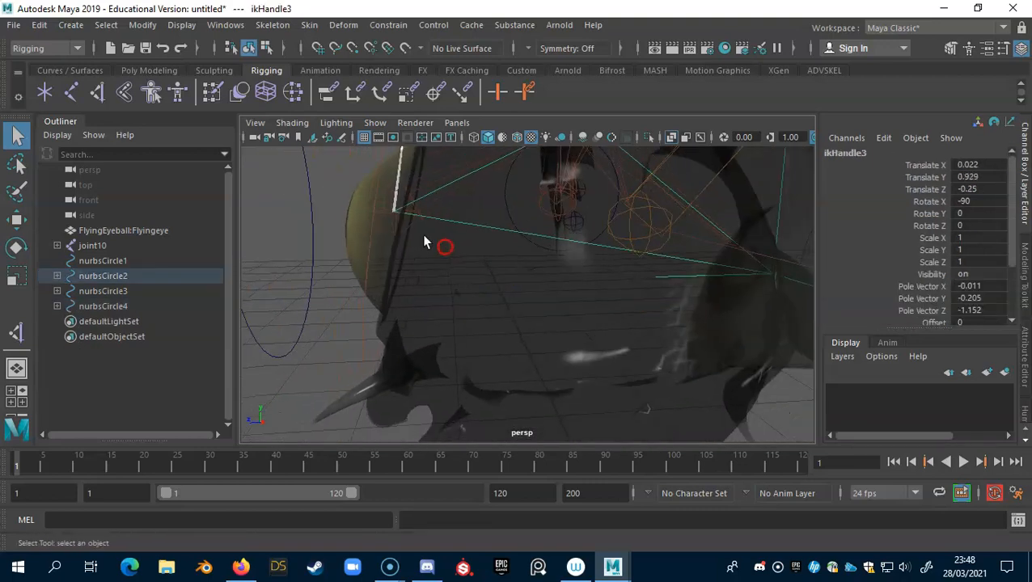
left_click(381, 218)
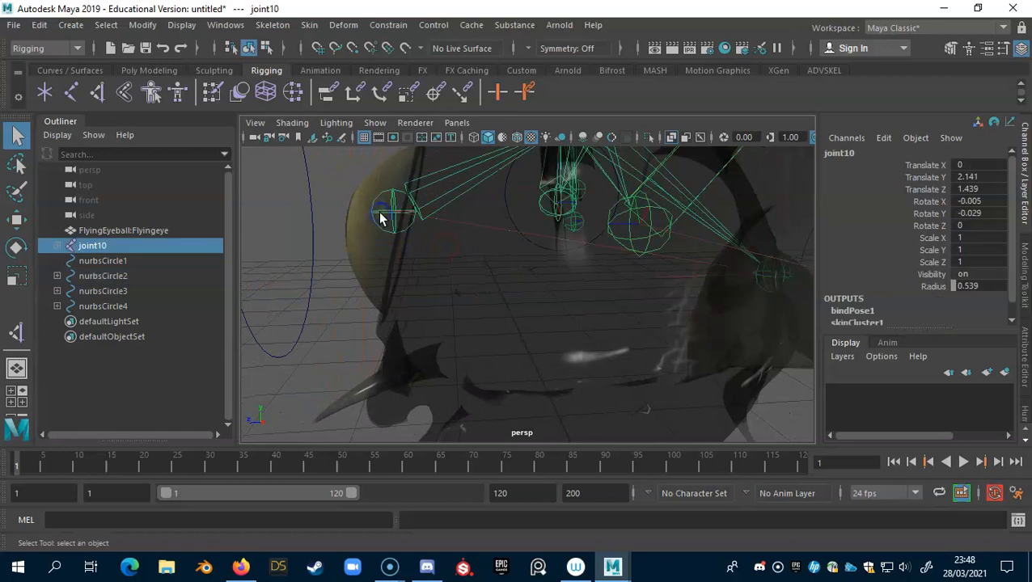
left_click(312, 237, "shift")
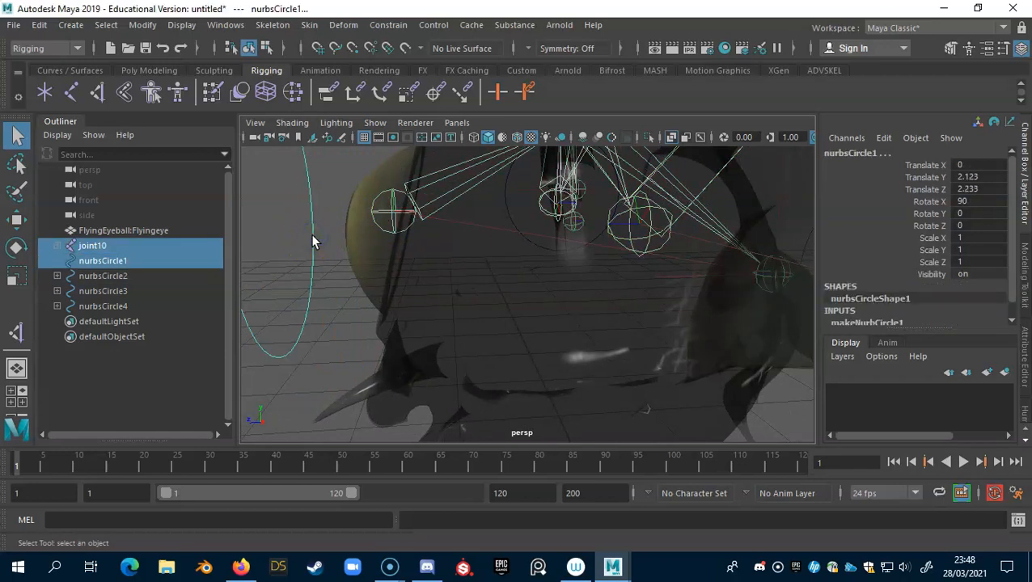
key("p")
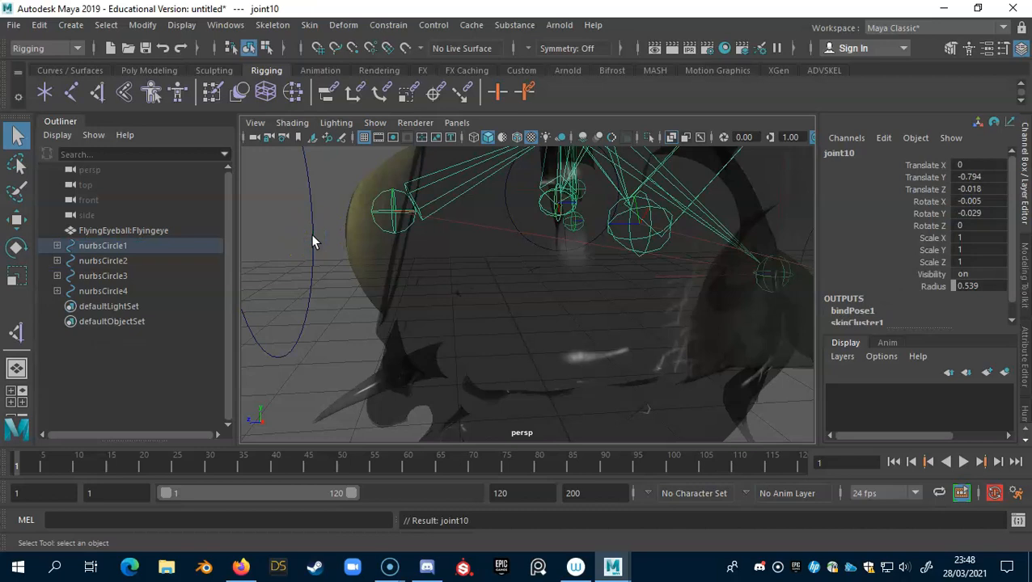
Step: Turn off X-ray display and test the wings by moving both wing-tip circles up and down together, ending at about 1.51 in Translate Y
left_click_drag(564, 313, 459, 276, "alt")
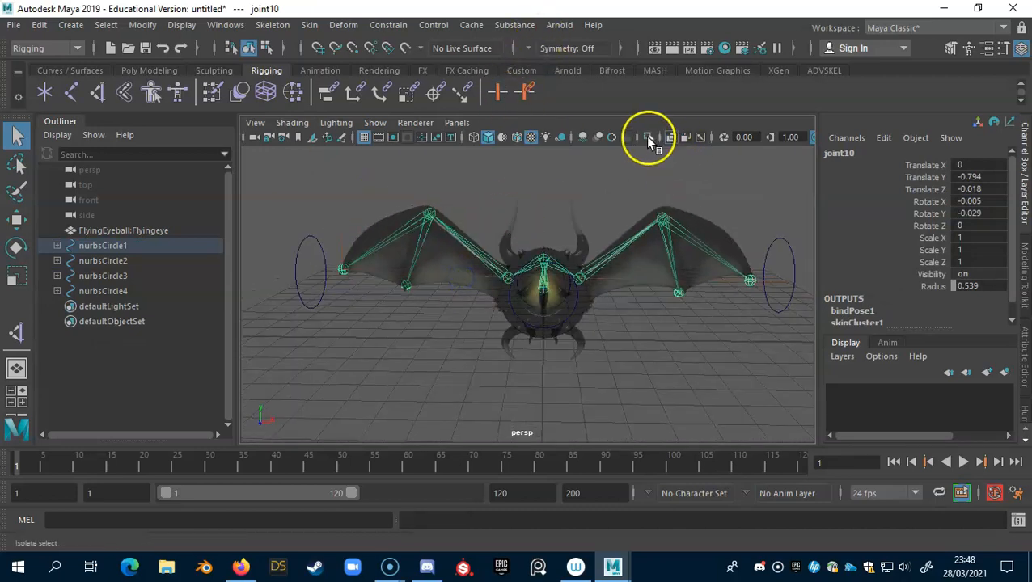
left_click(671, 138)
left_click_drag(714, 293, 617, 323, "alt")
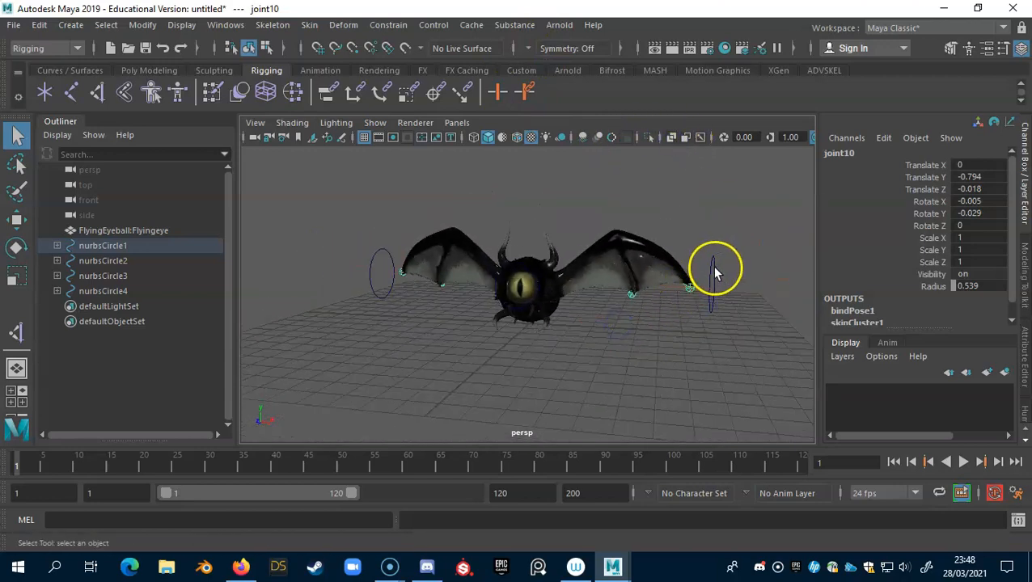
left_click(713, 271)
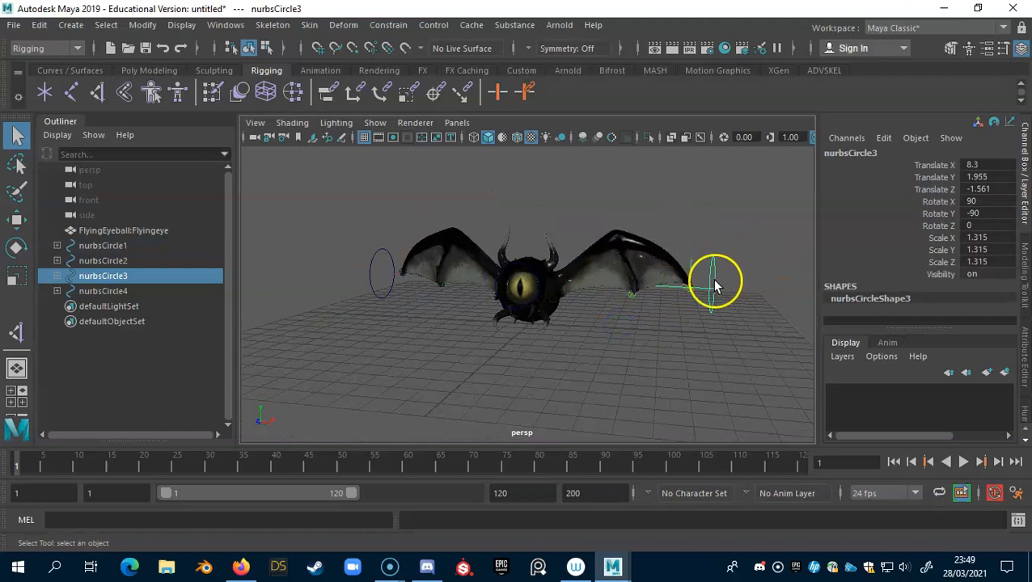
left_click(378, 257, "shift")
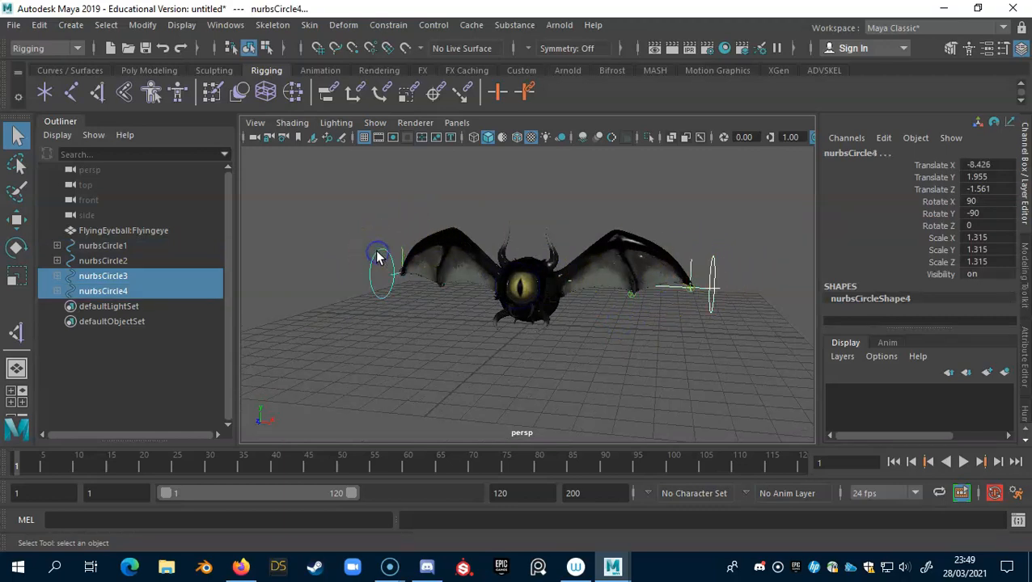
key("w")
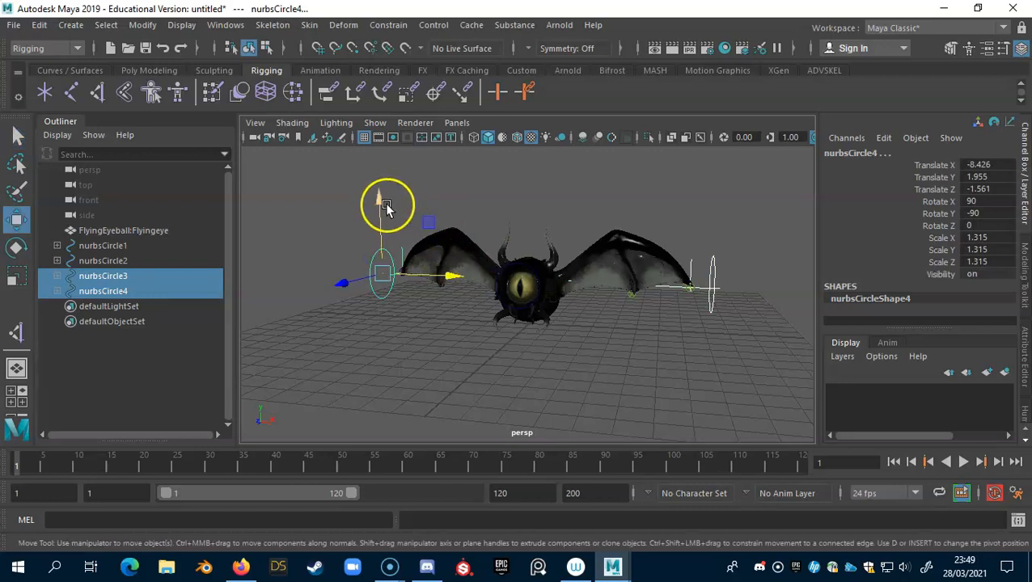
left_click_drag(377, 208, 349, 129)
left_click_drag(378, 180, 380, 219)
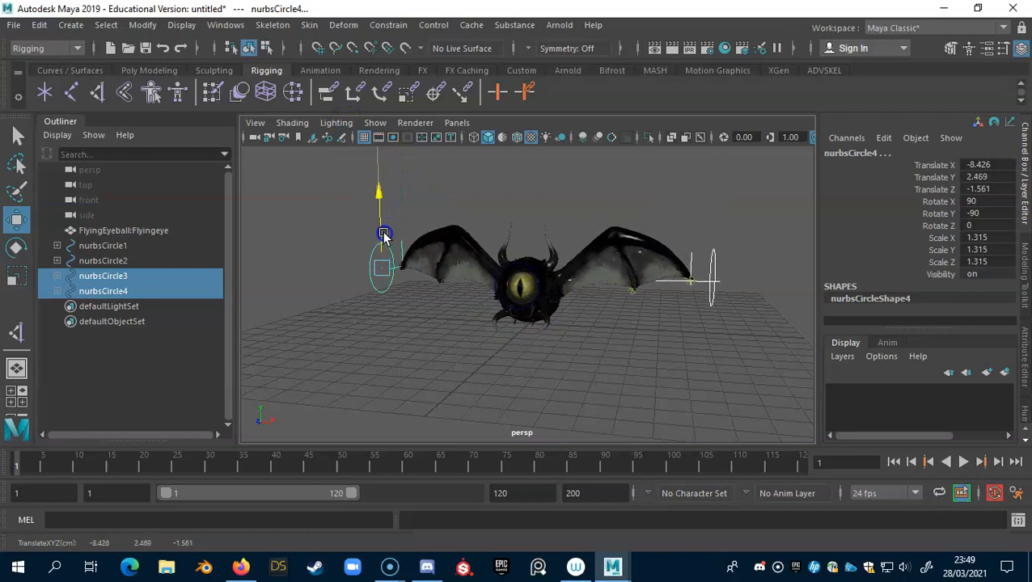
Step: Test the body controls by moving the circle in front of the eye to about 1.94 in Translate Y and the circle behind the body up and down
left_click_drag(570, 337, 467, 348, "alt")
right_click_drag(443, 338, 573, 339, "alt")
left_click_drag(573, 338, 482, 323, "alt")
left_click(395, 248)
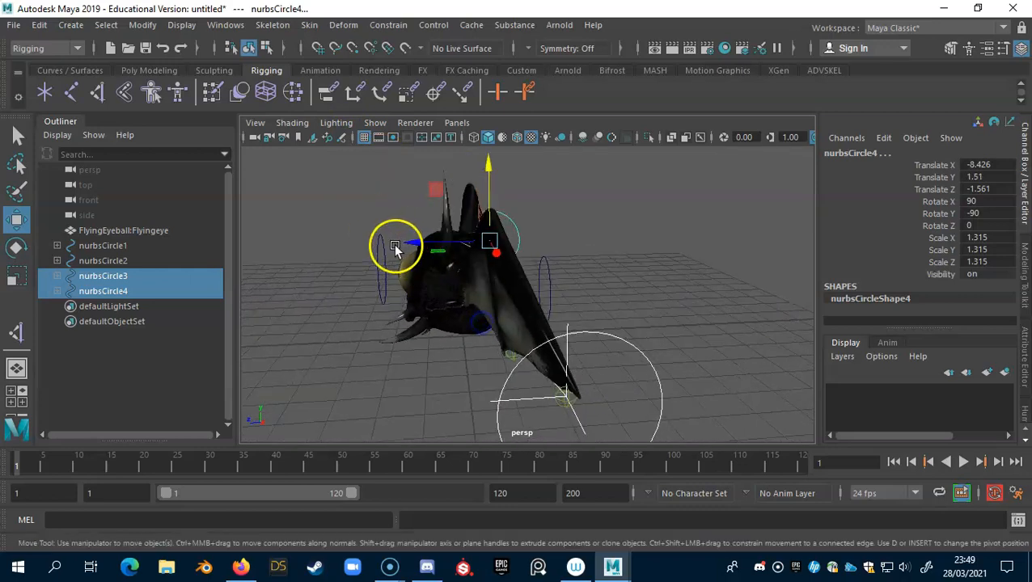
left_click(374, 271)
left_click(377, 269)
mouse_move(375, 194)
left_mouse_down()
mouse_move(378, 178)
mouse_move(380, 259)
mouse_move(369, 140)
mouse_move(372, 204)
left_mouse_up()
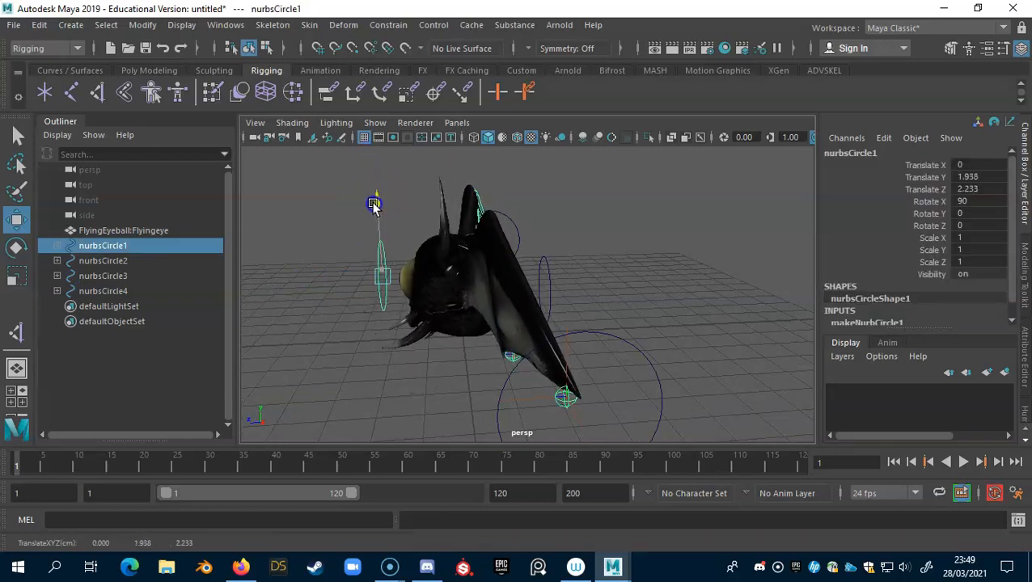
left_click(545, 285)
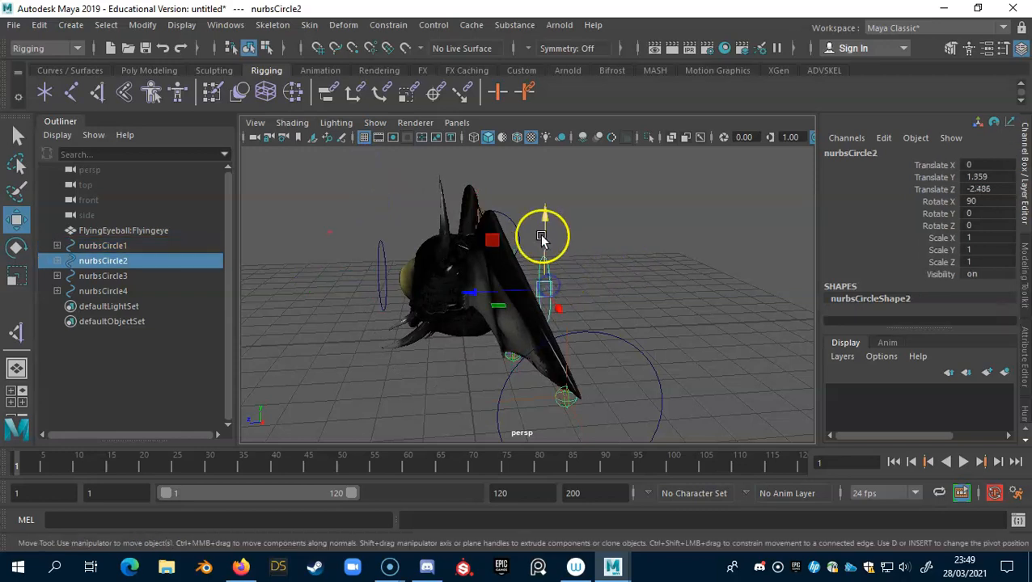
mouse_move(542, 235)
left_mouse_down()
mouse_move(542, 194)
mouse_move(541, 251)
mouse_move(542, 213)
mouse_move(543, 224)
left_mouse_up()
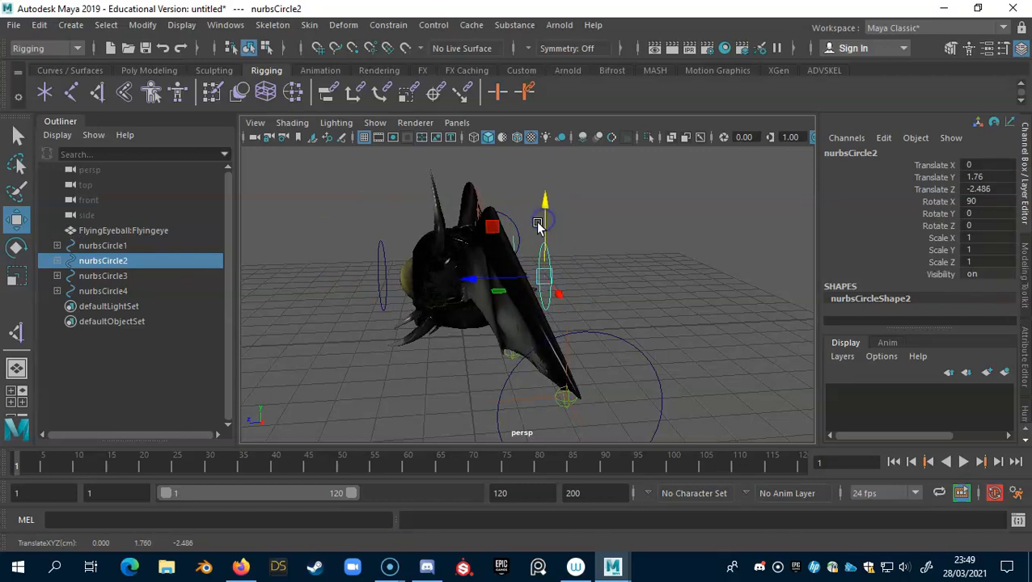
Step: Try rotating the wing-tip circle nurbsCircle3 alone to about -139.4 in Rotate Y, and undo that rotation
left_click_drag(387, 334, 525, 316, "alt")
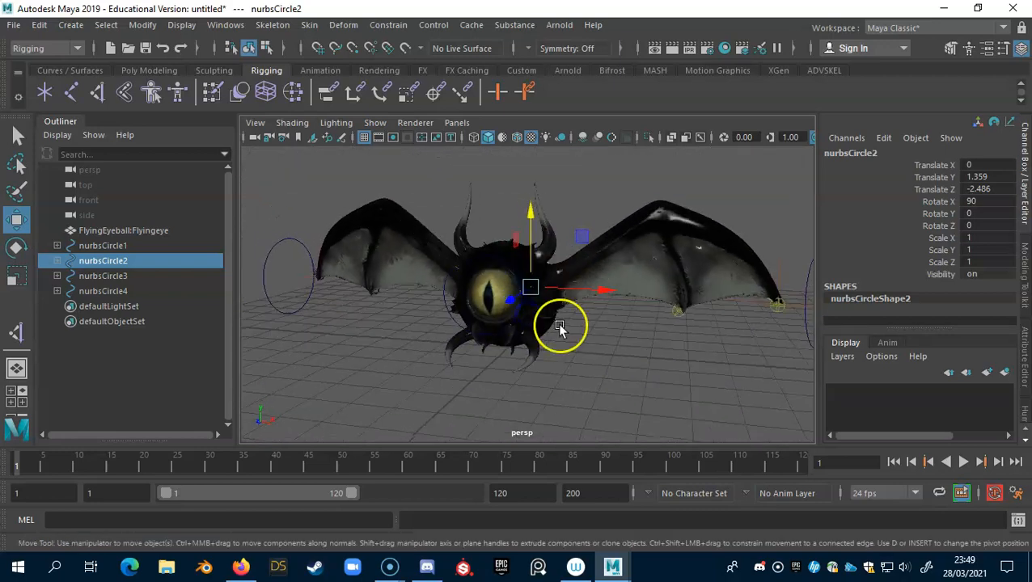
left_click_drag(553, 264, 559, 321, "alt")
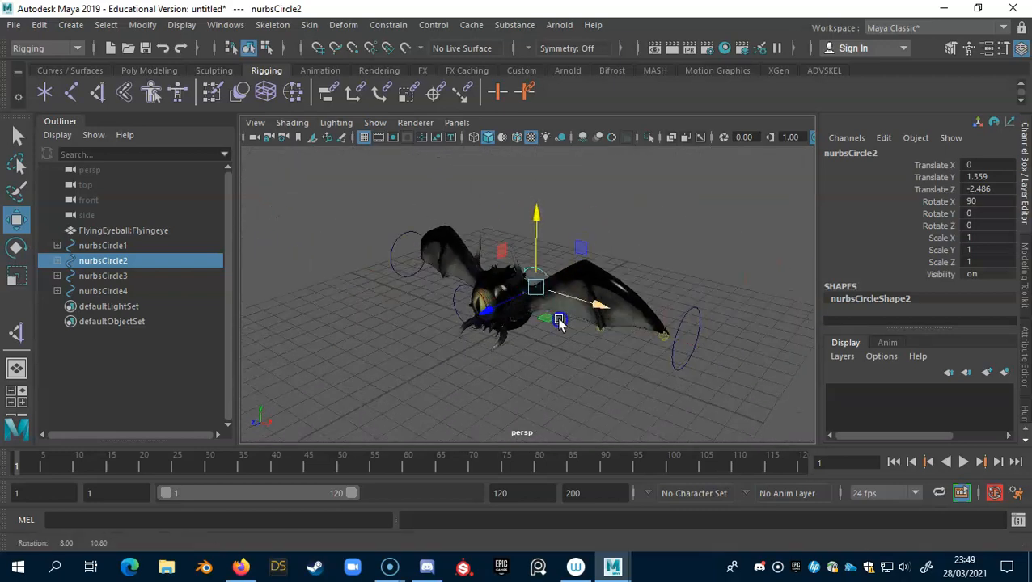
left_click_drag(682, 327, 694, 308)
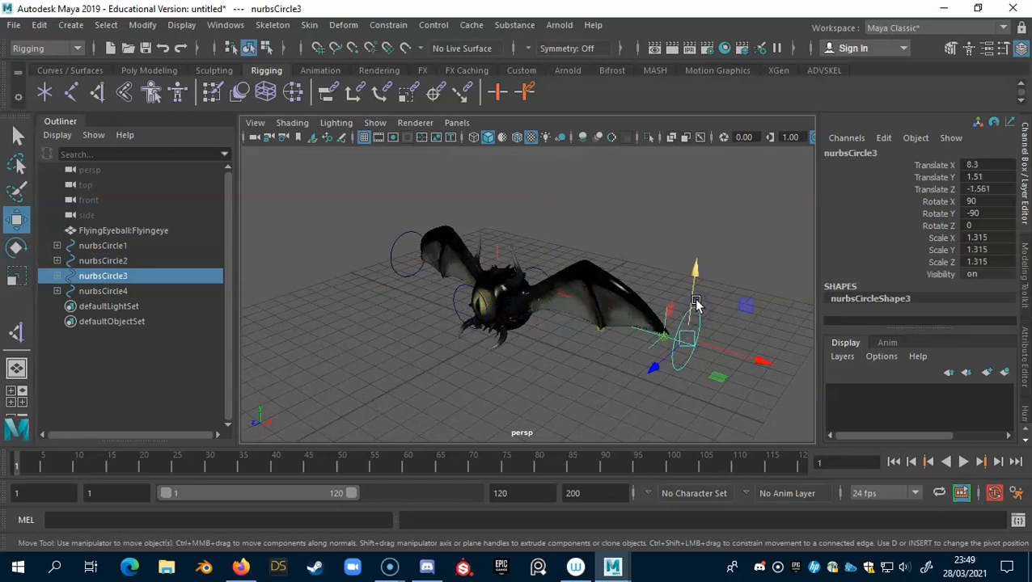
key("e")
left_click_drag(682, 289, 663, 343)
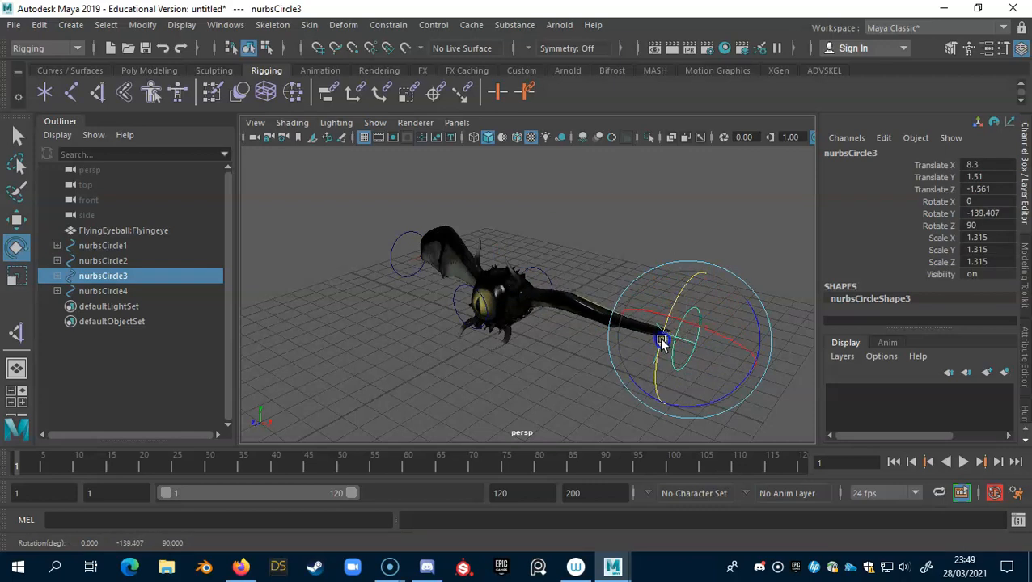
key("ctrl+z")
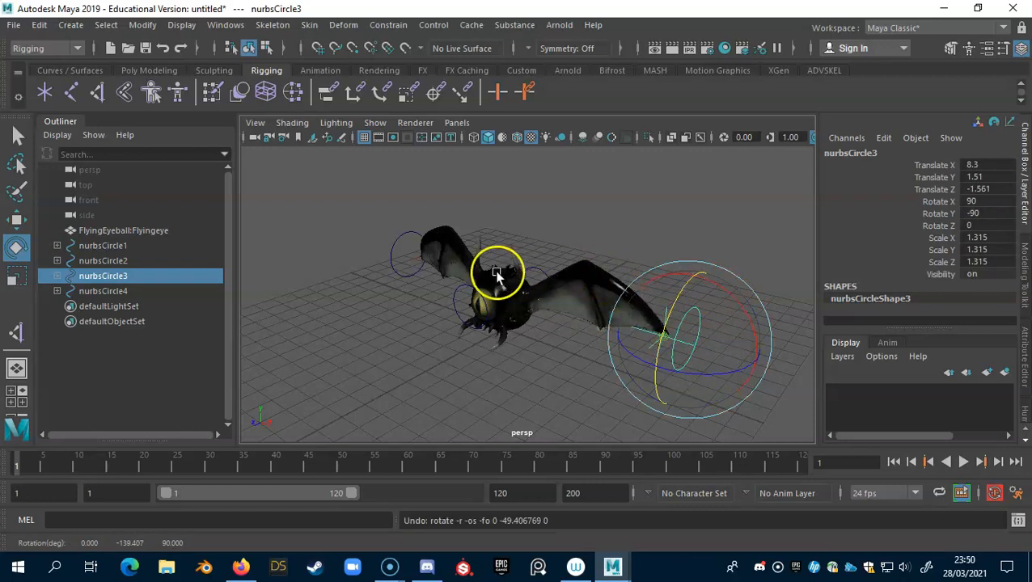
Step: Rotate both wing-tip circles together to about -126 in Rotate Y and examine how the wings deform
left_click(393, 269, "shift")
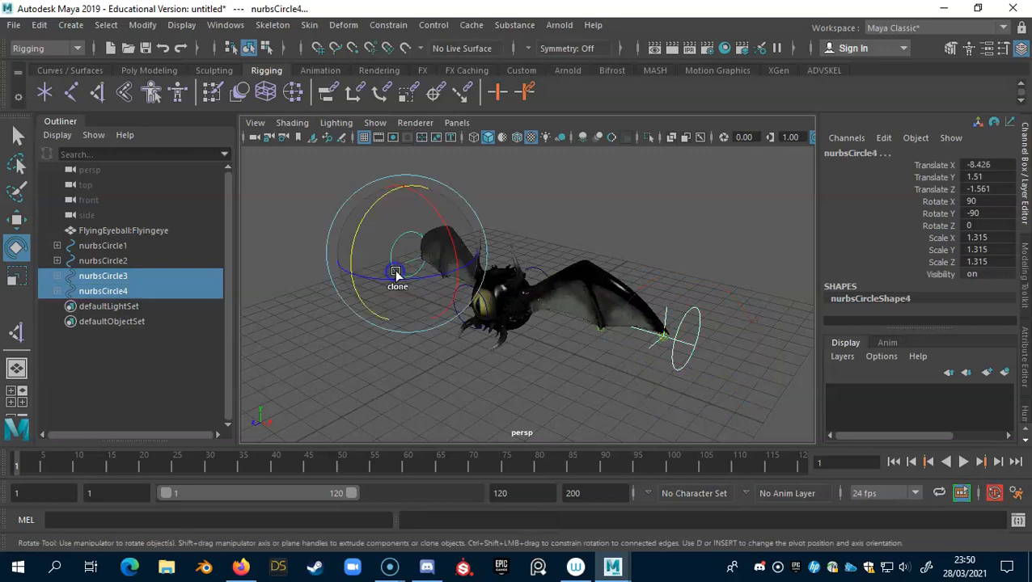
left_click_drag(373, 201, 331, 216)
scroll(472, 277, "up", 3)
scroll(569, 334, "down", 3)
middle_click_drag(562, 339, 579, 323, "alt")
right_click_drag(579, 324, 615, 316, "alt")
left_click_drag(616, 317, 564, 335, "alt")
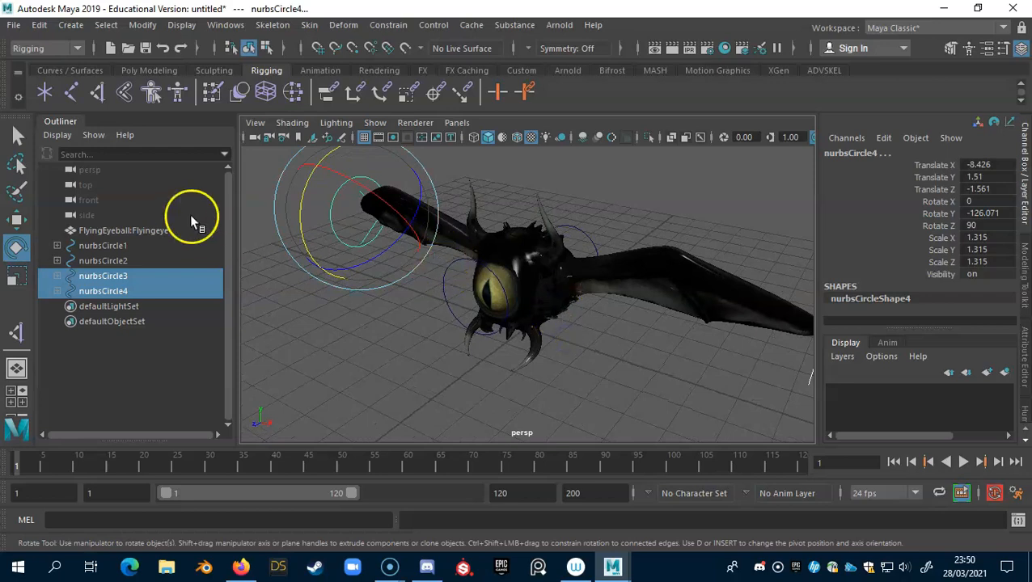
Step: Select the flying eyeball mesh with the Select tool and bring up the skinning commands
left_click(18, 136)
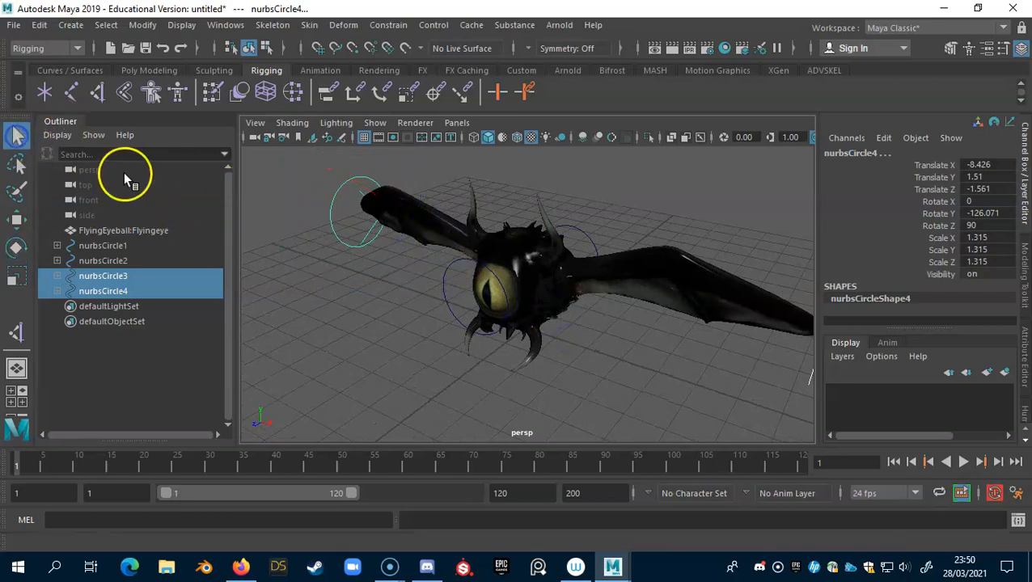
left_click(541, 279)
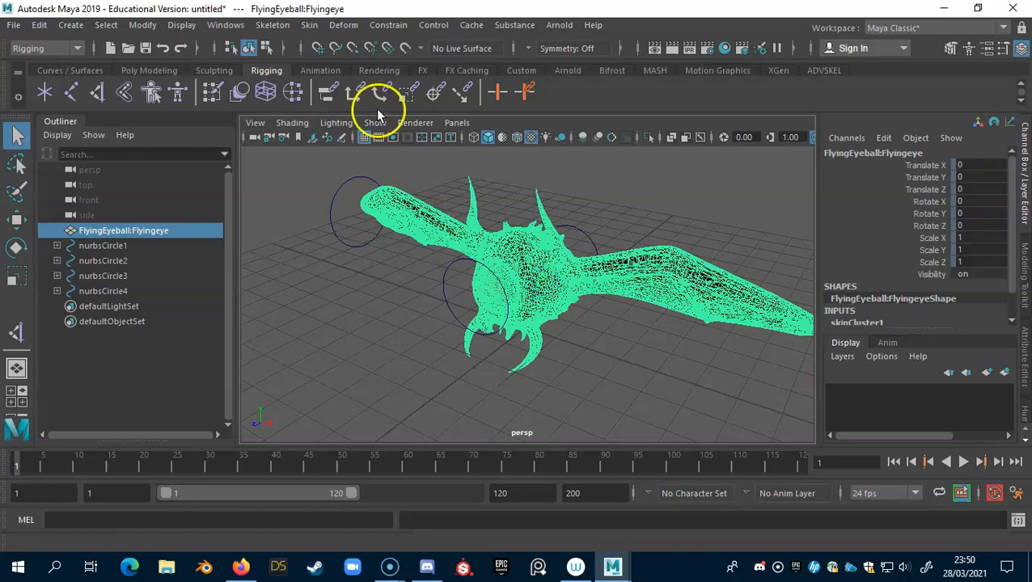
left_click(309, 25)
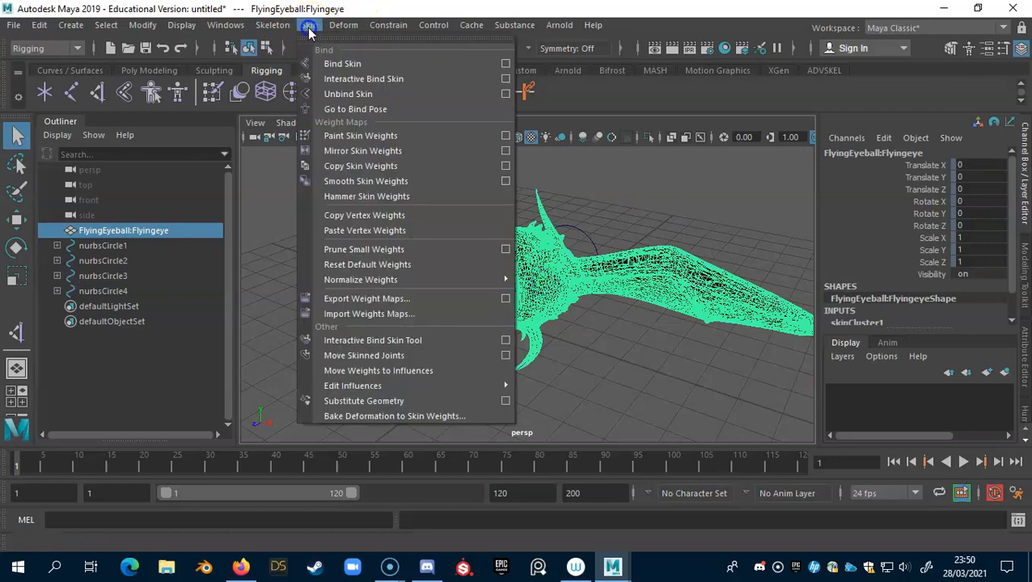
Step: Start the Paint Skin Weights tool on the flying eyeball mesh and open its tool settings
left_click(361, 137)
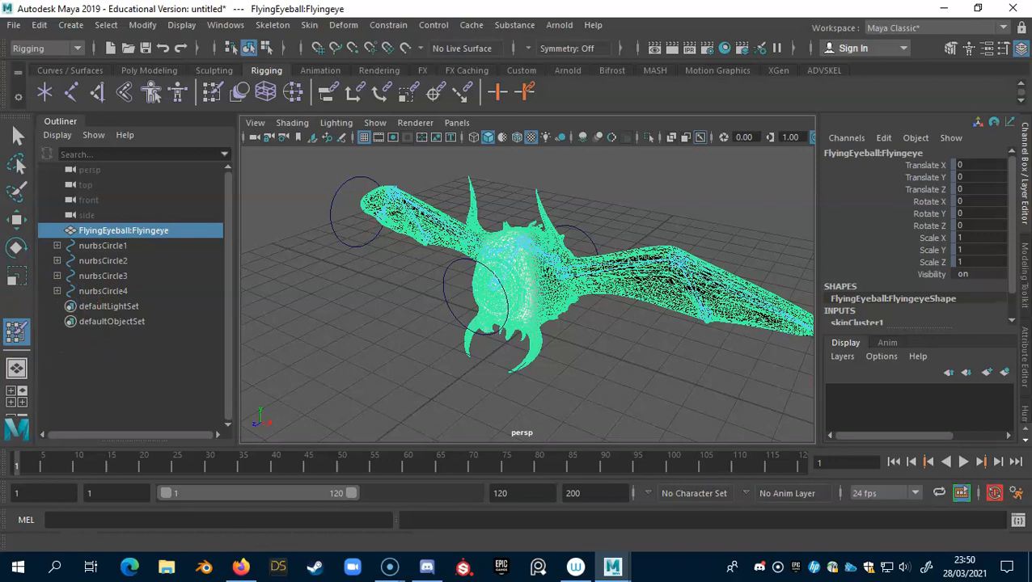
double_click(15, 332)
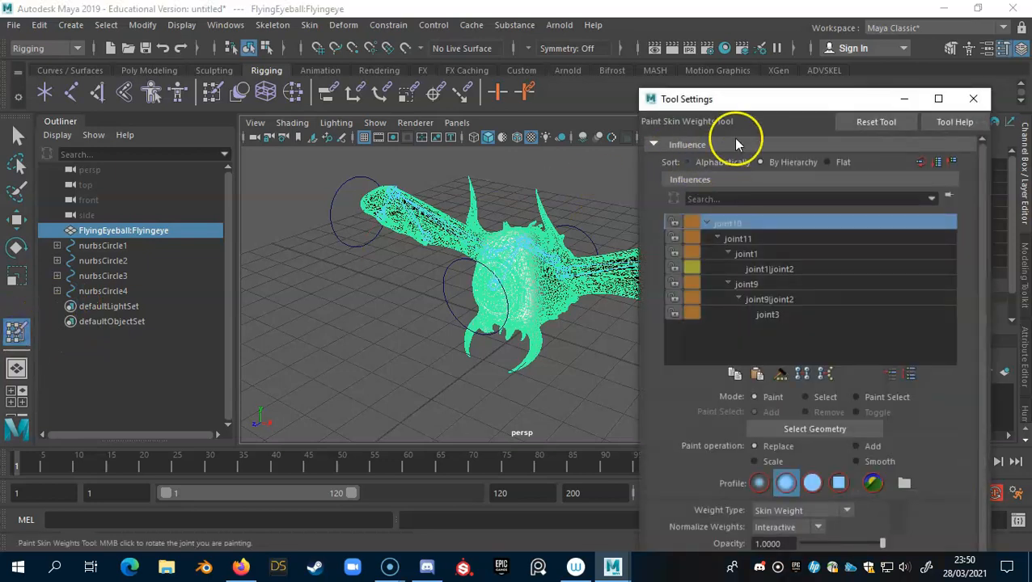
left_click_drag(737, 97, 780, 81)
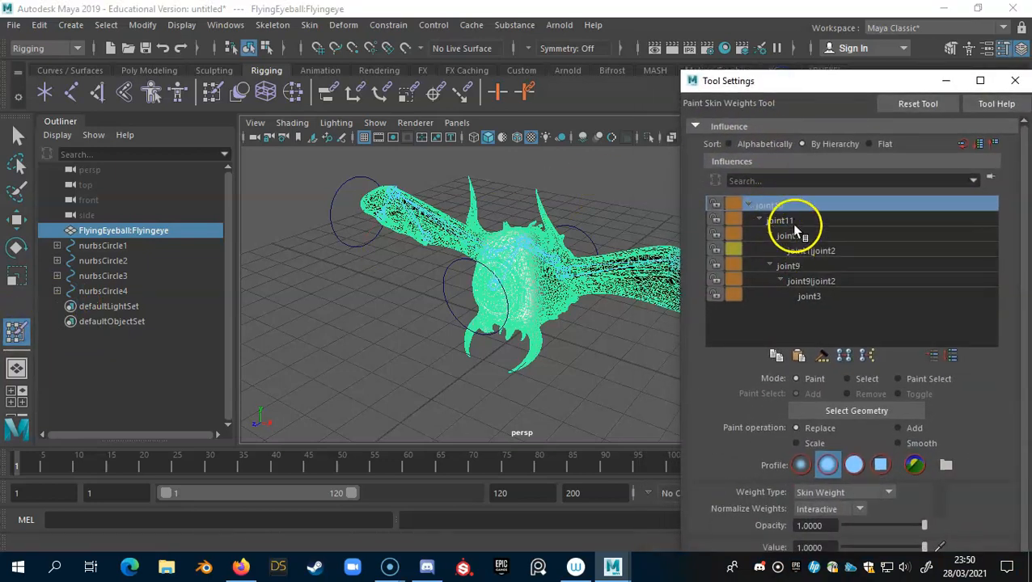
Step: Examine how the weights of joint10, joint11, joint1, joint1|joint2 and joint9 are distributed over the mesh
left_click(796, 221)
left_click(803, 237)
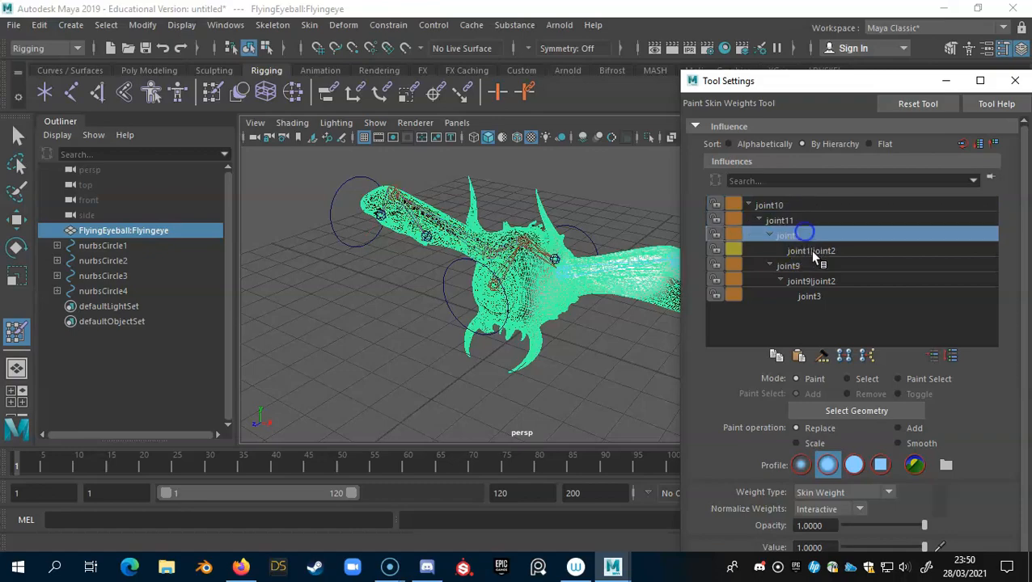
left_click(810, 251)
left_click(801, 266)
scroll(535, 270, "up", 10)
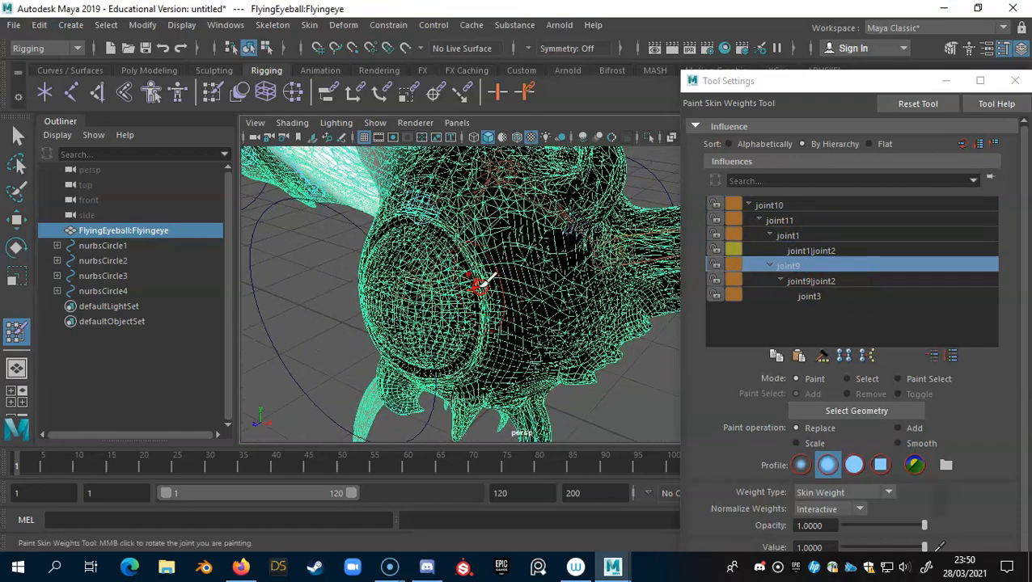
left_click_drag(480, 287, 538, 267, "alt")
scroll(486, 267, "down", 4)
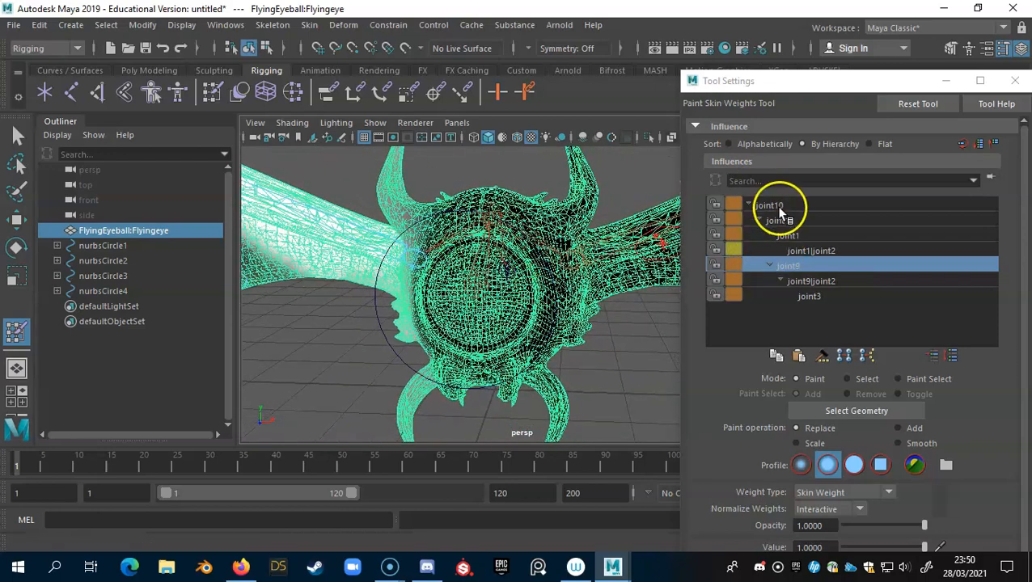
left_click(779, 206)
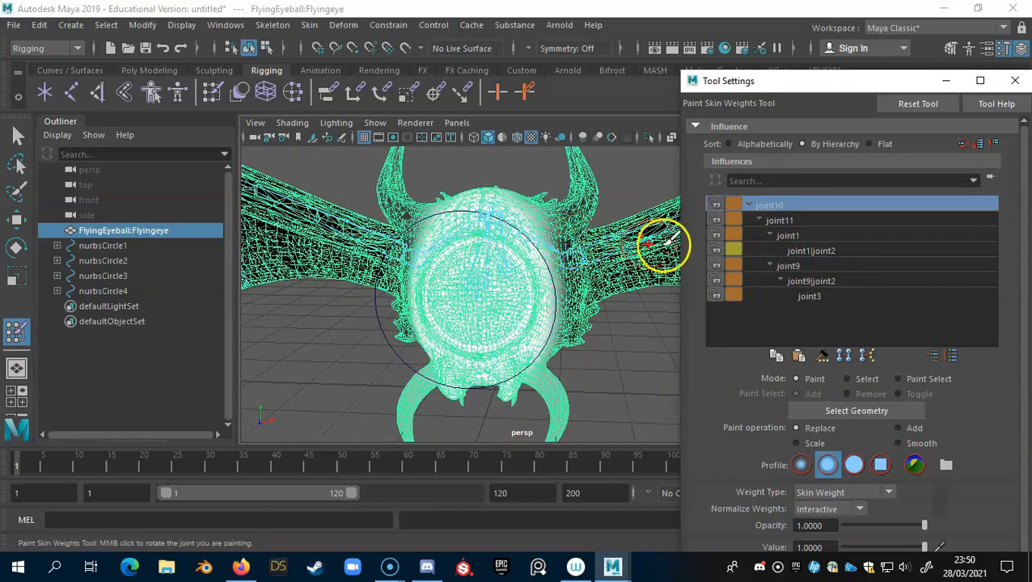
left_click(780, 220)
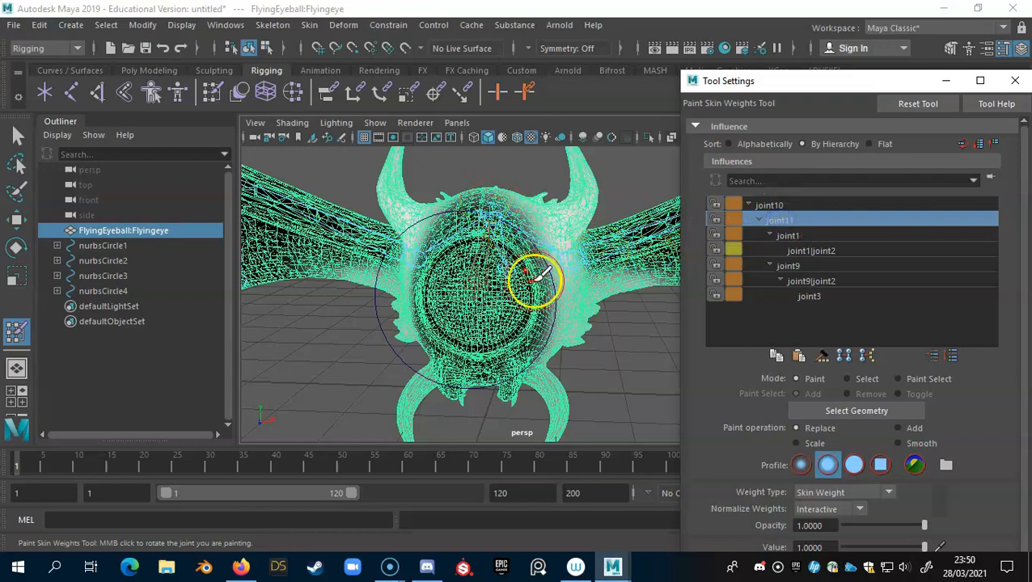
left_click(807, 235)
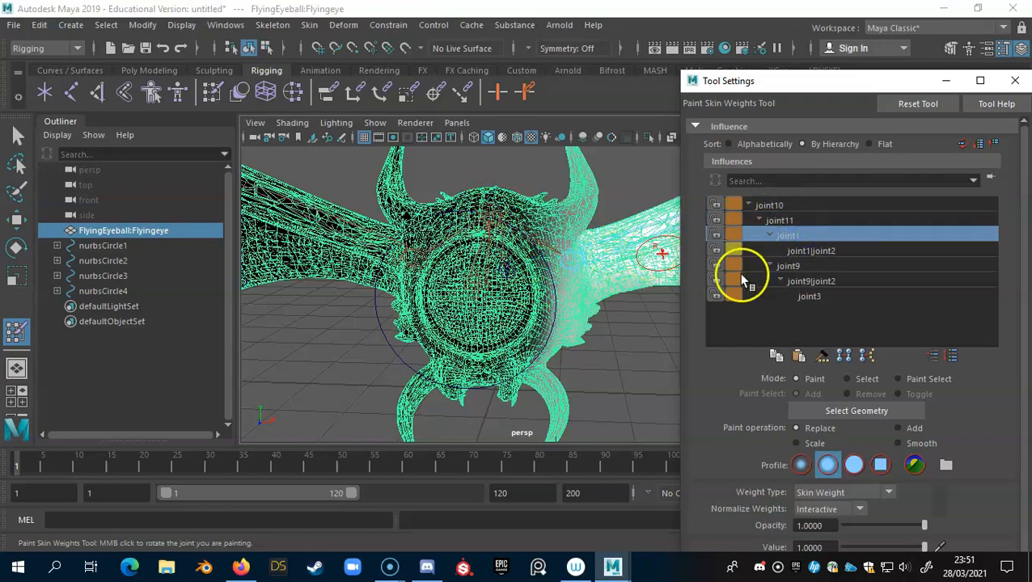
Step: Examine joint1's weights around the wing root and across the eyeball body from several angles
left_click_drag(529, 299, 490, 301, "alt")
right_click_drag(550, 283, 663, 288, "alt")
left_click_drag(663, 288, 426, 296, "alt")
right_click_drag(388, 288, 545, 288, "alt")
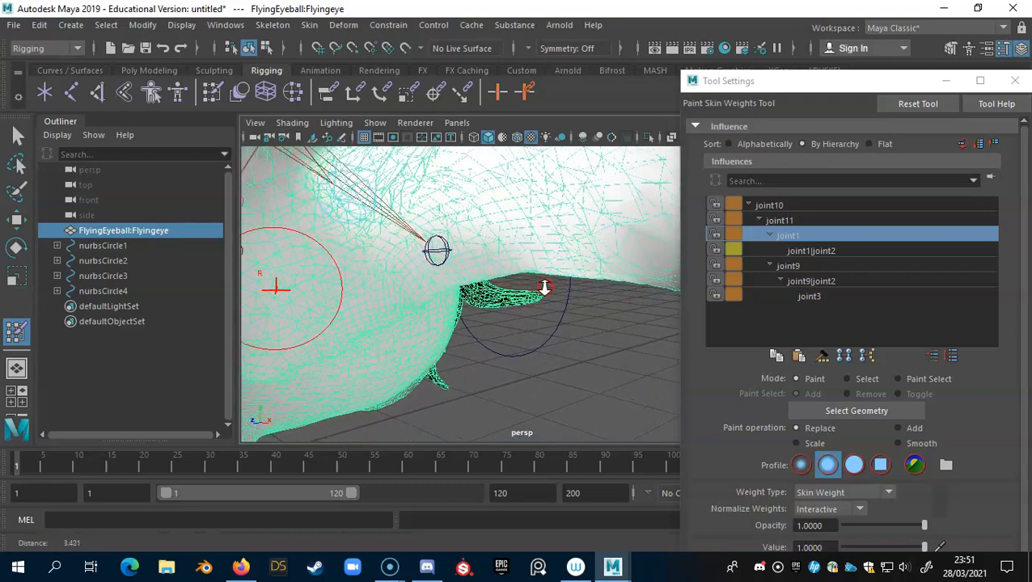
middle_click_drag(544, 288, 547, 264, "alt")
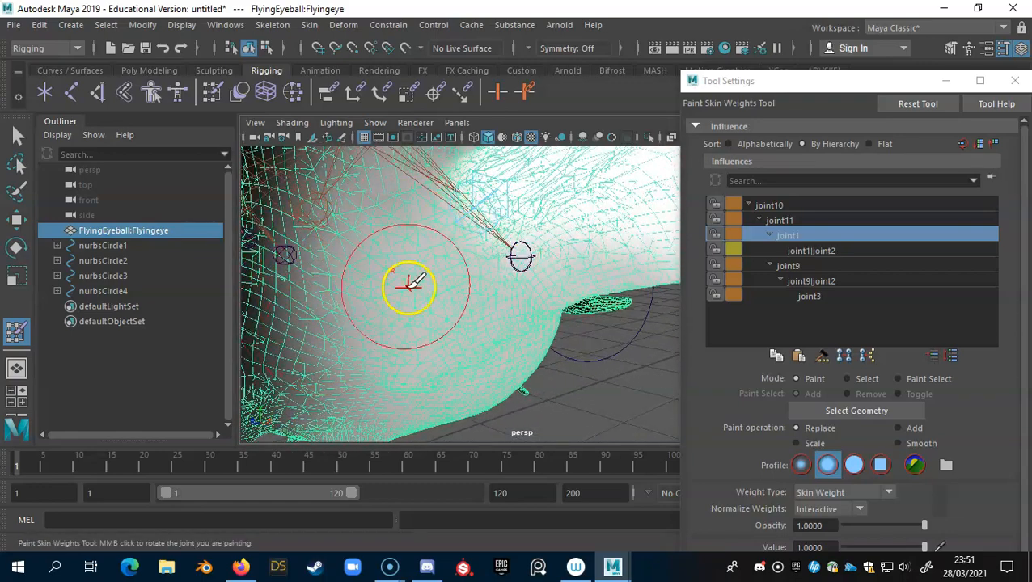
right_click_drag(579, 269, 356, 251, "alt")
left_click_drag(405, 251, 507, 265, "alt")
right_click_drag(507, 265, 552, 286, "alt")
left_click_drag(553, 286, 482, 268, "alt")
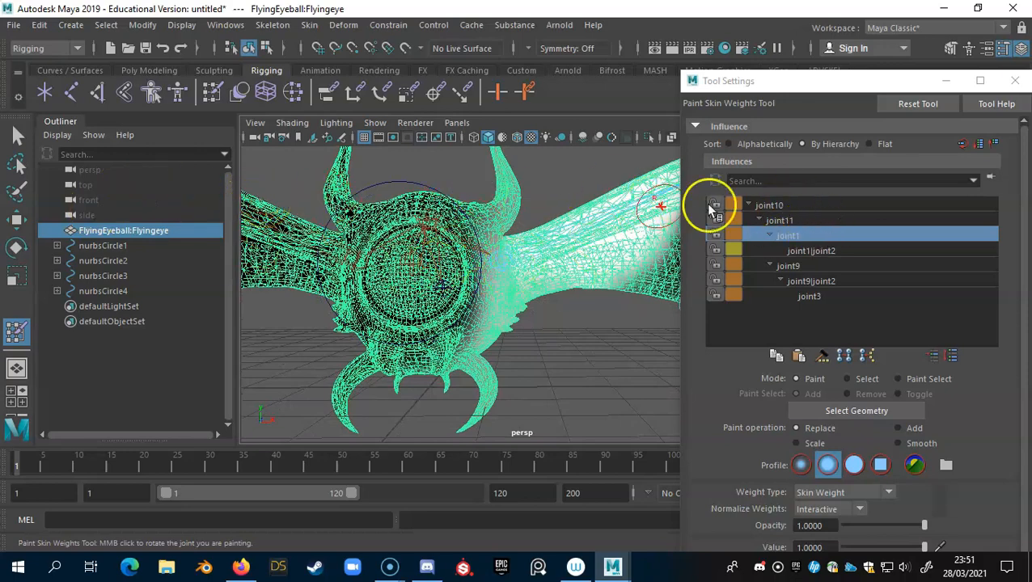
right_click_drag(625, 247, 539, 236, "alt")
mouse_move(540, 236)
left_mouse_down("alt")
mouse_move(581, 249)
mouse_move(467, 240)
left_mouse_up("alt")
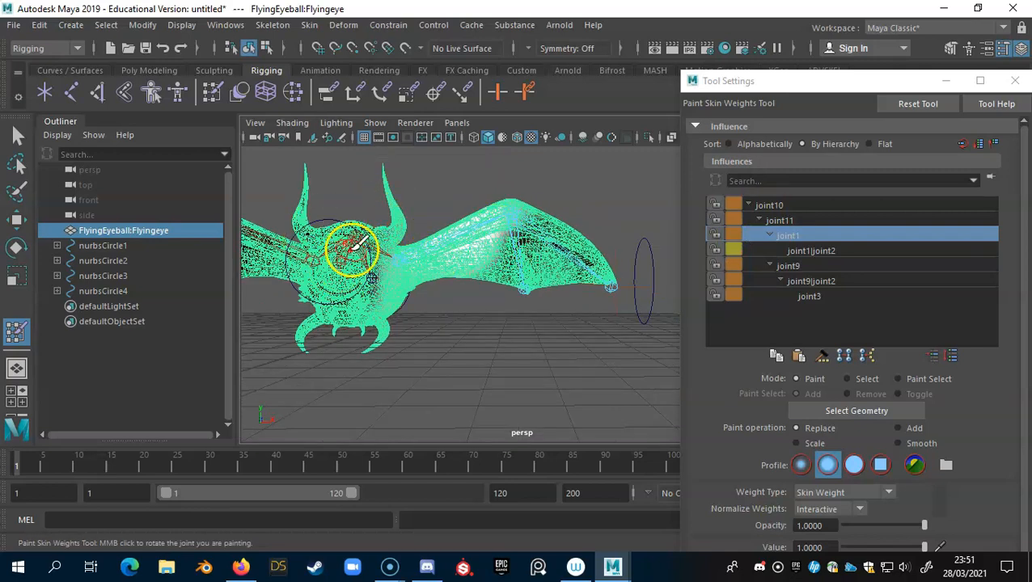
left_click_drag(355, 245, 389, 229, "alt")
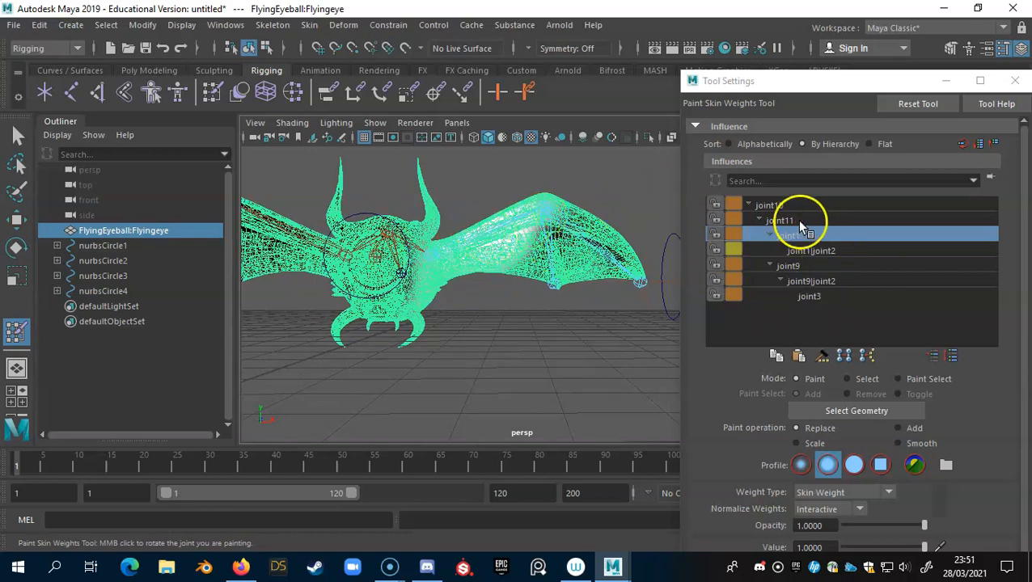
Step: Examine the weights of joint1|joint2 along the outer wing and its transition towards the body
left_click_drag(775, 241, 799, 253)
left_click_drag(534, 289, 479, 281, "alt")
right_click_drag(478, 281, 703, 280, "alt")
middle_click_drag(542, 226, 396, 315, "alt")
left_click_drag(396, 315, 360, 346, "alt")
middle_click_drag(359, 346, 506, 331, "alt")
mouse_move(506, 331)
left_mouse_down("alt")
mouse_move(457, 315)
mouse_move(478, 247)
mouse_move(378, 269)
mouse_move(511, 306)
mouse_move(507, 240)
mouse_move(235, 214)
mouse_move(198, 243)
left_mouse_up("alt")
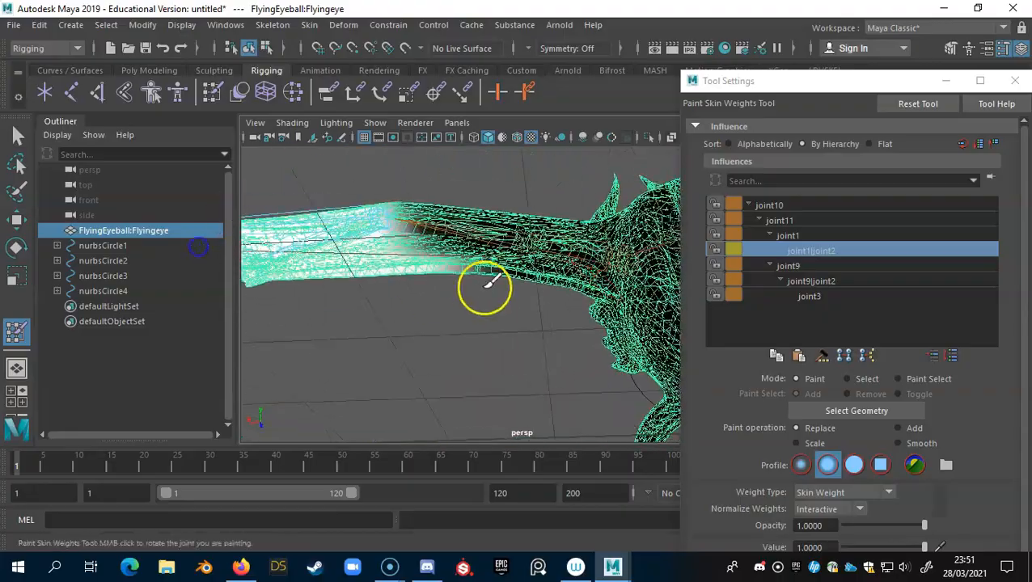
middle_click_drag(484, 288, 177, 281, "alt")
left_click_drag(378, 230, 485, 284, "alt")
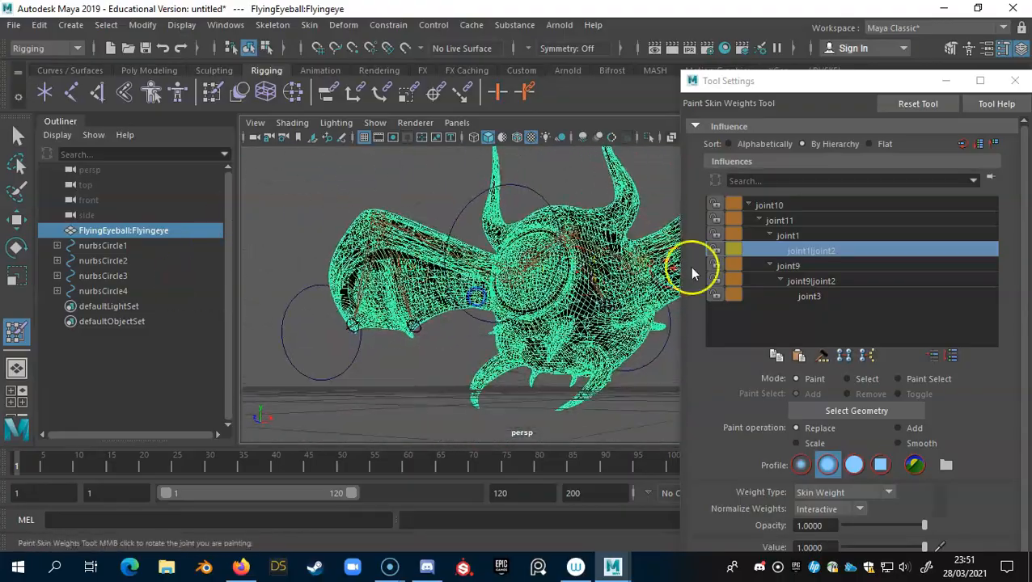
Step: Enlarge the brush slightly and paint joint1's influence off the side of the eyeball body near the wing root
left_click(788, 236)
left_click_drag(566, 288, 465, 295, "alt")
right_click_drag(485, 293, 630, 292, "alt")
left_click_drag(397, 331, 439, 289, "alt")
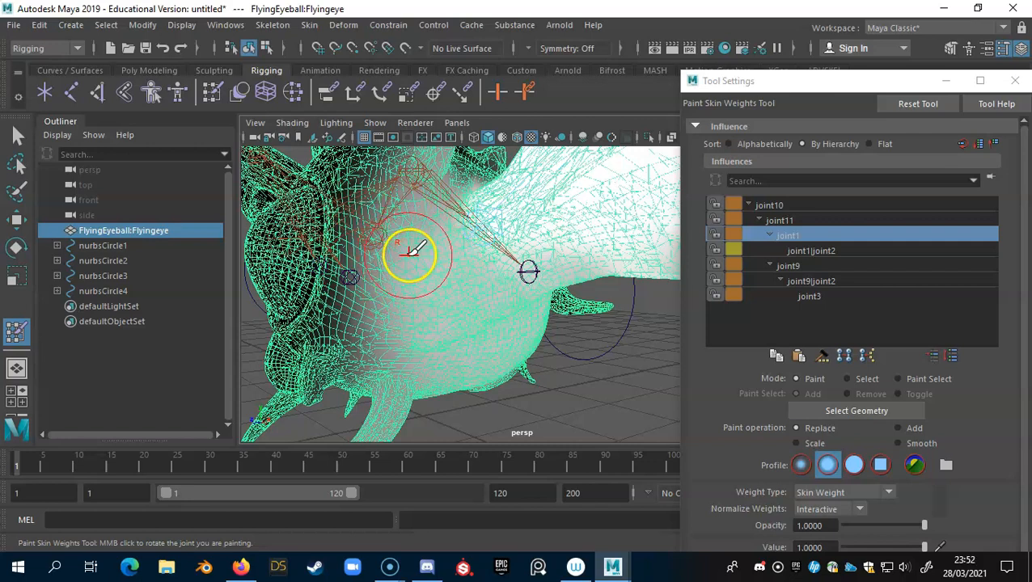
left_click_drag(412, 259, 457, 256)
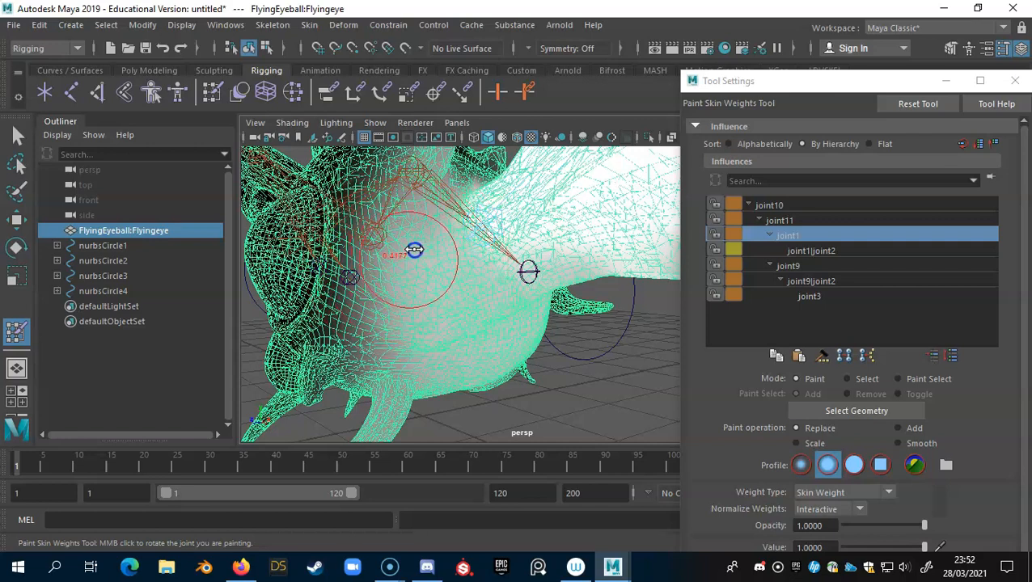
mouse_move(424, 243)
left_mouse_down()
mouse_move(386, 323)
mouse_move(357, 272)
mouse_move(344, 319)
mouse_move(392, 363)
mouse_move(389, 384)
left_mouse_up()
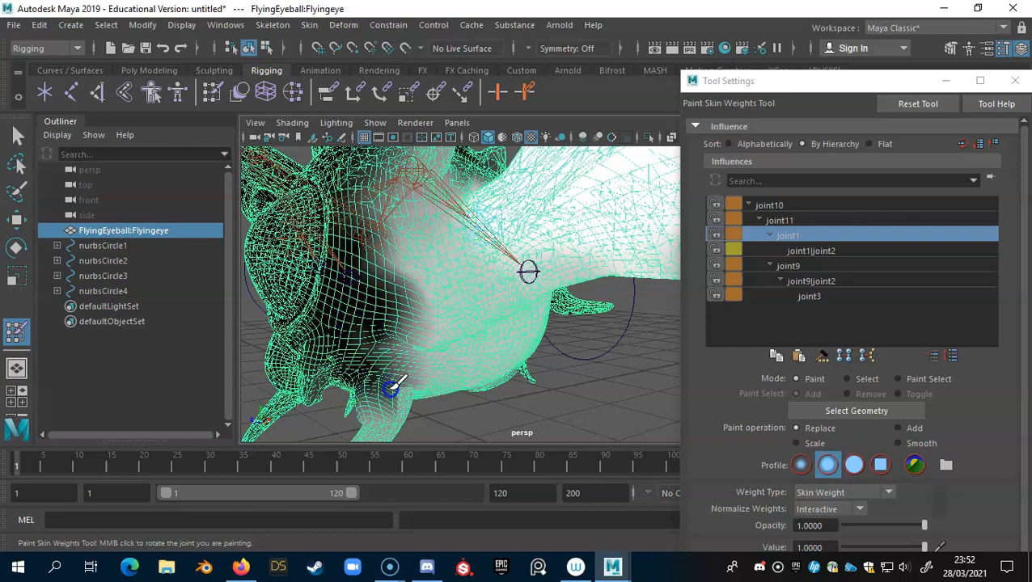
mouse_move(419, 350)
left_mouse_down()
mouse_move(454, 369)
mouse_move(390, 340)
left_mouse_up()
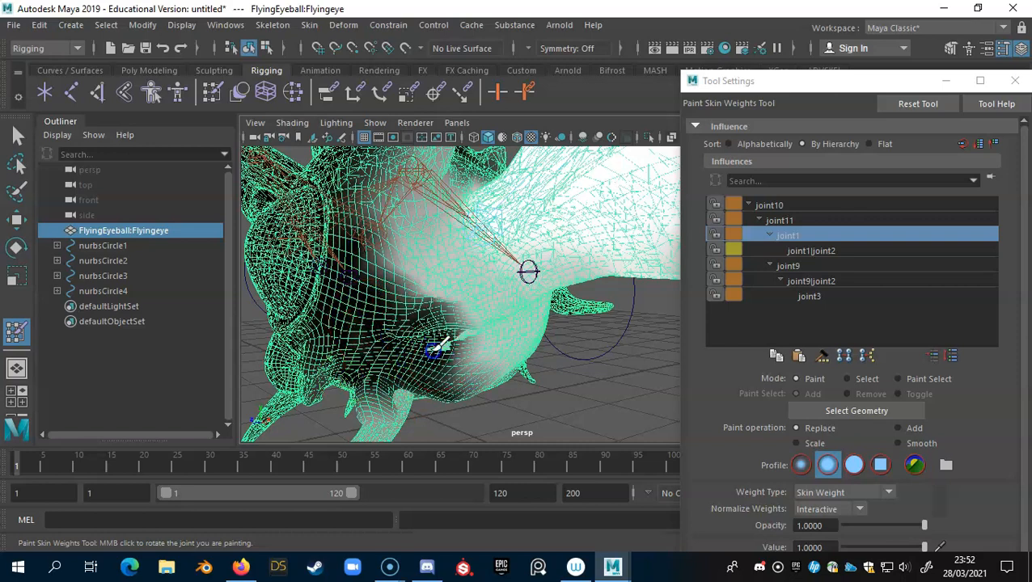
mouse_move(401, 374)
left_mouse_down()
mouse_move(392, 405)
mouse_move(491, 334)
mouse_move(459, 329)
mouse_move(416, 350)
mouse_move(422, 322)
left_mouse_up()
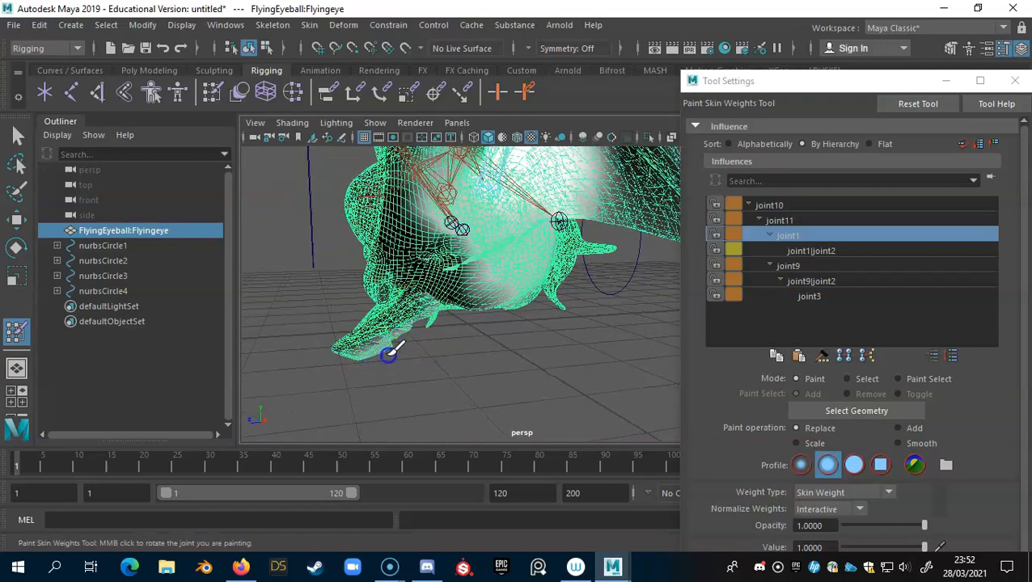
Step: Paint joint1's influence off the lower tusk and the spikes on the underside of the eyeball
left_click_drag(354, 346, 480, 328, "alt")
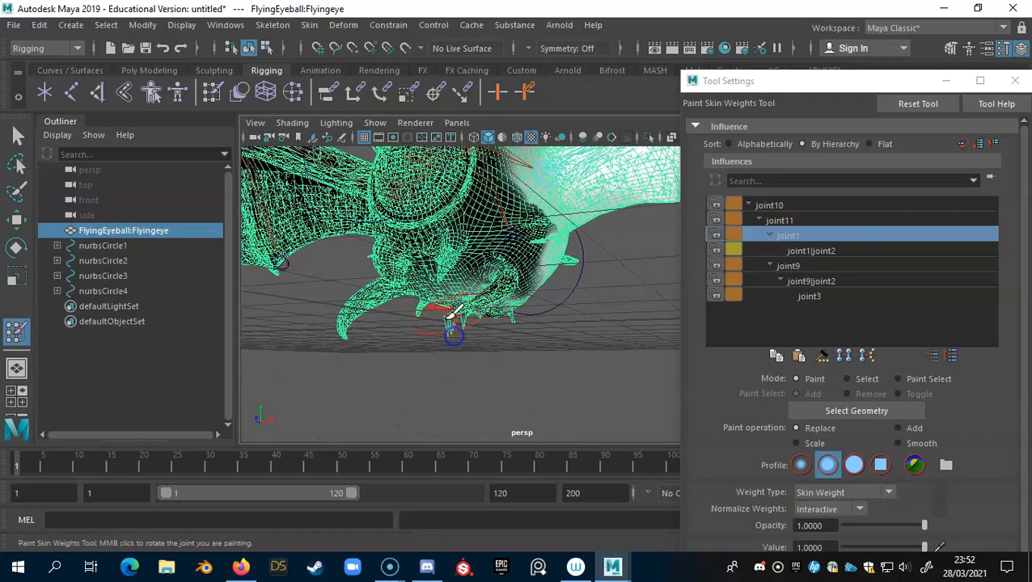
left_click_drag(453, 336, 408, 331, "alt")
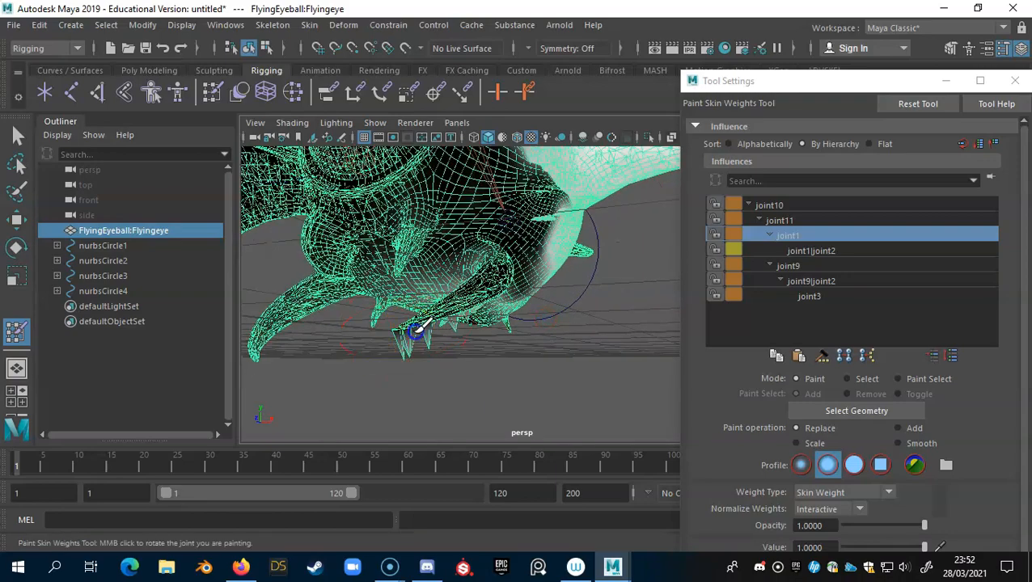
left_click_drag(510, 298, 486, 285, "alt")
mouse_move(441, 319)
left_mouse_down("alt")
mouse_move(502, 323)
mouse_move(527, 297)
mouse_move(457, 317)
left_mouse_up("alt")
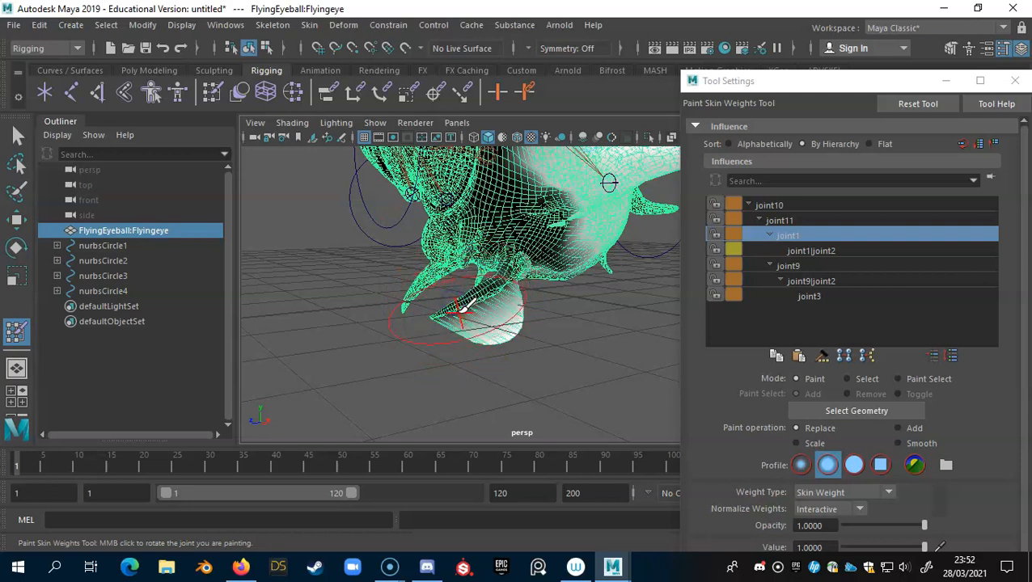
right_click_drag(465, 310, 606, 299, "alt")
mouse_move(606, 299)
middle_mouse_down("alt")
mouse_move(525, 293)
mouse_move(548, 296)
middle_mouse_up("alt")
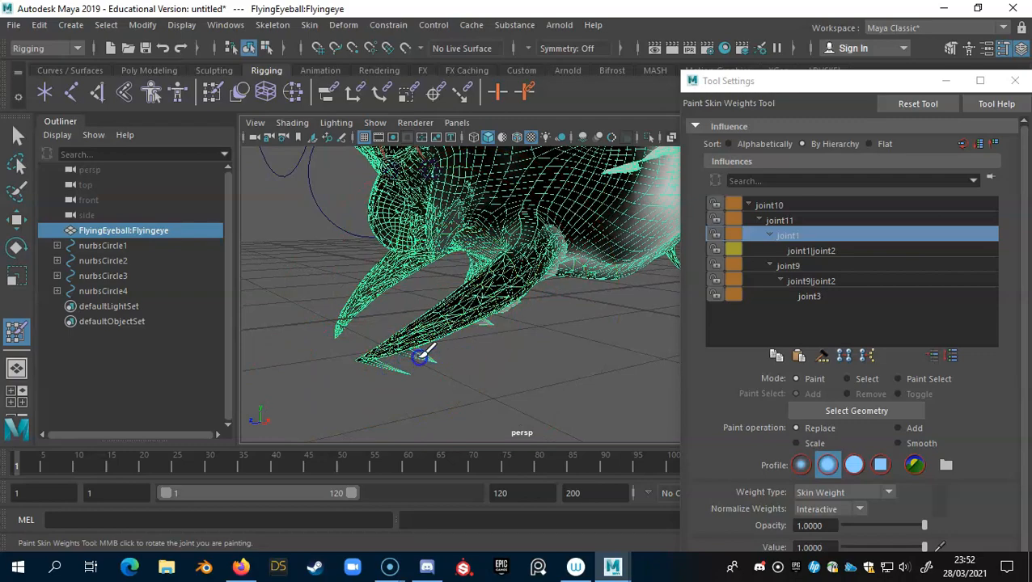
Step: Paint joint1's influence off the horn and the upper body beside the wing root
mouse_move(328, 326)
left_mouse_down("alt")
mouse_move(461, 333)
mouse_move(203, 311)
mouse_move(473, 260)
left_mouse_up("alt")
left_click_drag(375, 203, 455, 336, "alt")
left_click_drag(422, 287, 469, 196, "alt")
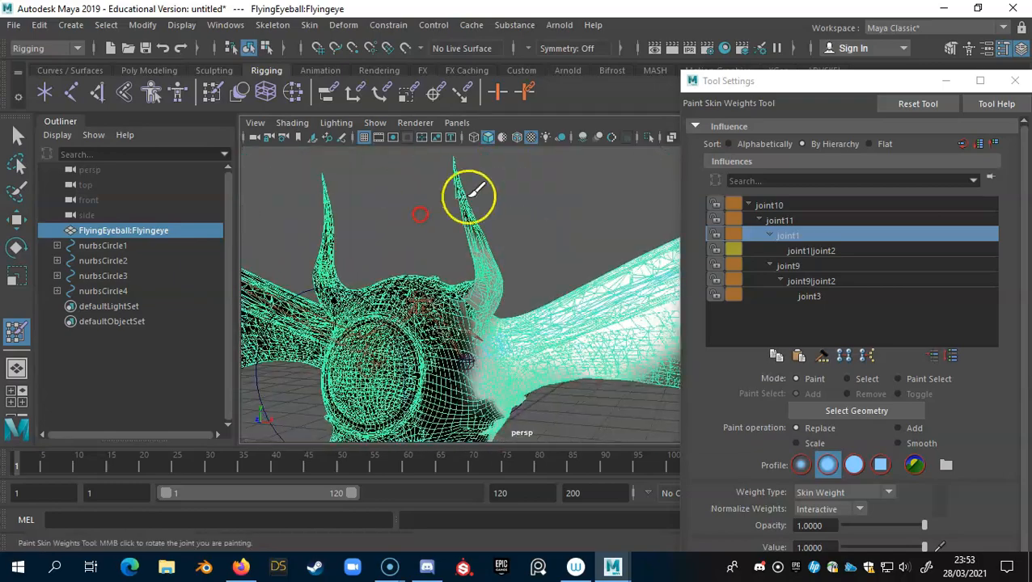
left_click_drag(432, 279, 474, 348, "alt")
left_click_drag(483, 389, 534, 292, "alt")
left_click(309, 26)
left_click_drag(421, 291, 458, 188, "alt")
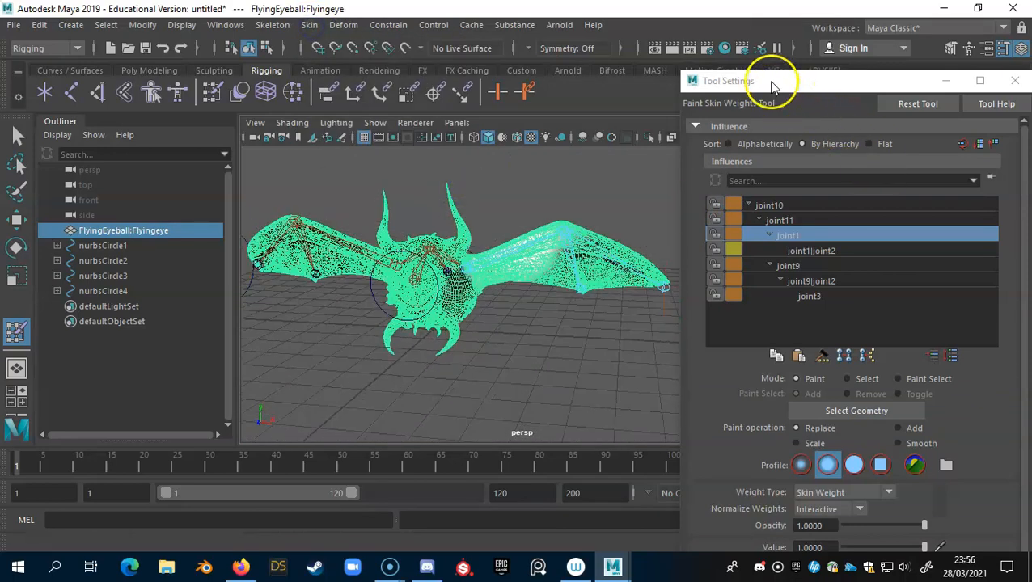
Step: Check joint1's weights around the wing root from behind and from the front of the creature
left_click_drag(771, 86, 856, 87)
left_click_drag(429, 293, 488, 280, "alt")
right_click_drag(489, 281, 614, 283, "alt")
middle_click_drag(558, 226, 619, 279, "alt")
mouse_move(518, 320)
left_mouse_down("alt")
mouse_move(511, 352)
mouse_move(415, 350)
mouse_move(492, 348)
mouse_move(546, 330)
mouse_move(439, 289)
mouse_move(569, 366)
left_mouse_up("alt")
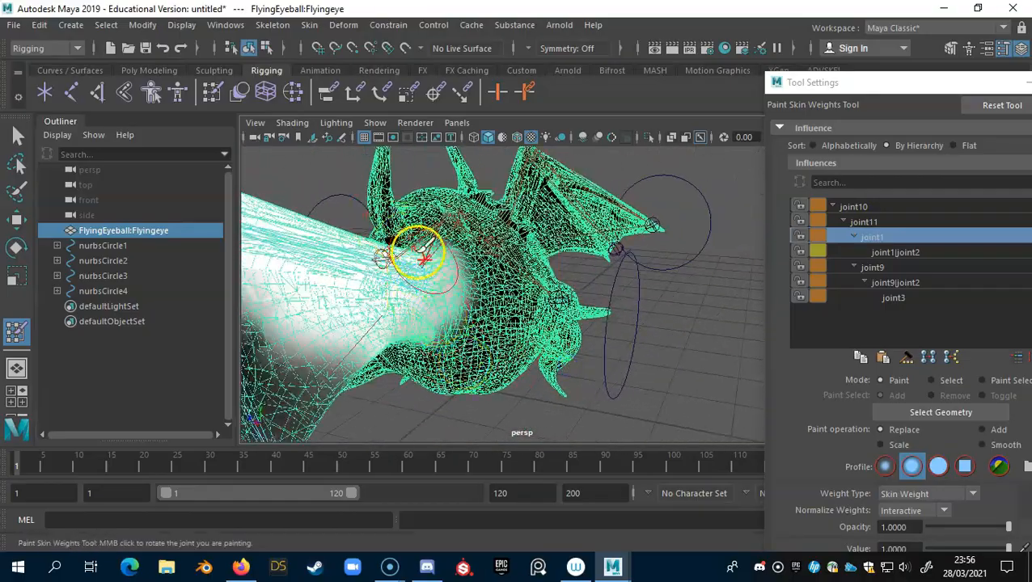
left_click_drag(364, 318, 698, 306, "alt")
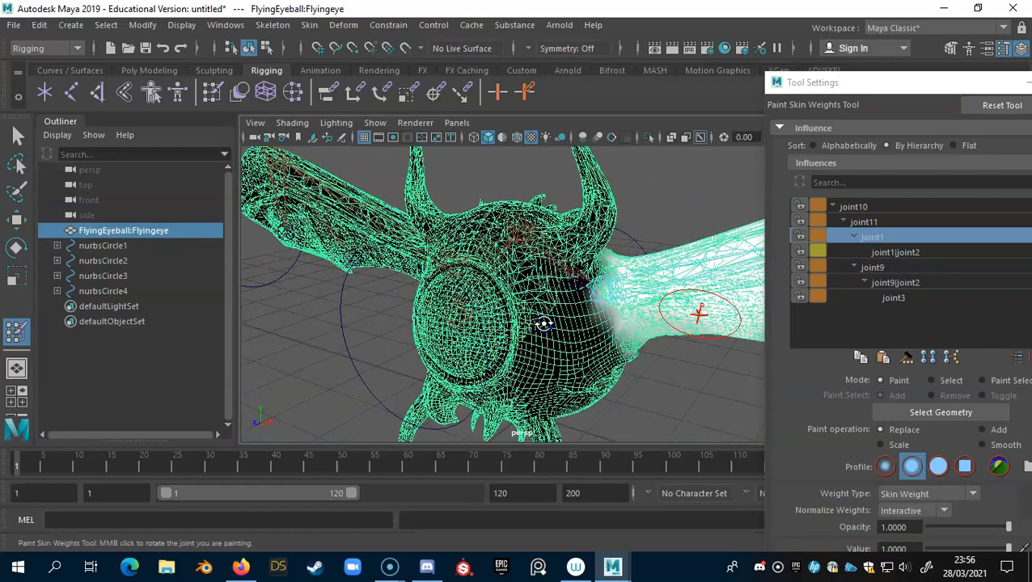
mouse_move(629, 334)
left_mouse_down("alt")
mouse_move(475, 288)
mouse_move(550, 267)
left_mouse_up("alt")
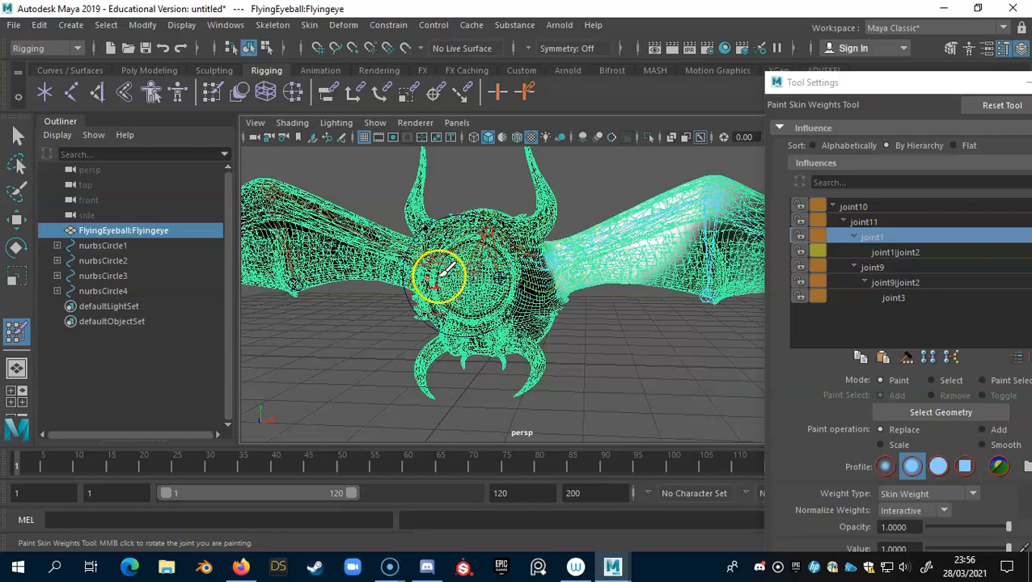
left_click_drag(461, 258, 508, 279, "alt")
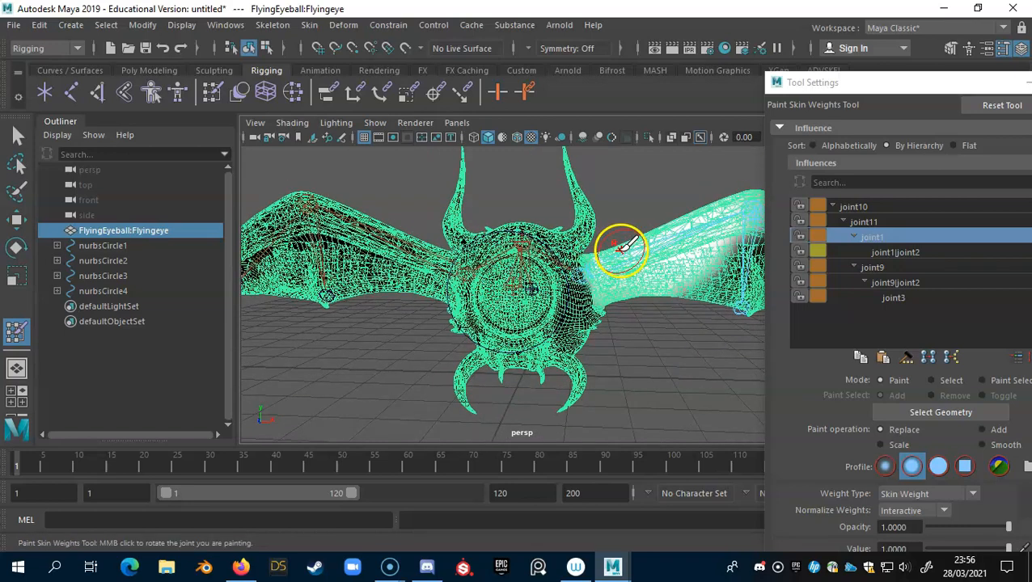
mouse_move(560, 286)
left_mouse_down("alt")
mouse_move(571, 295)
mouse_move(609, 292)
mouse_move(587, 281)
left_mouse_up("alt")
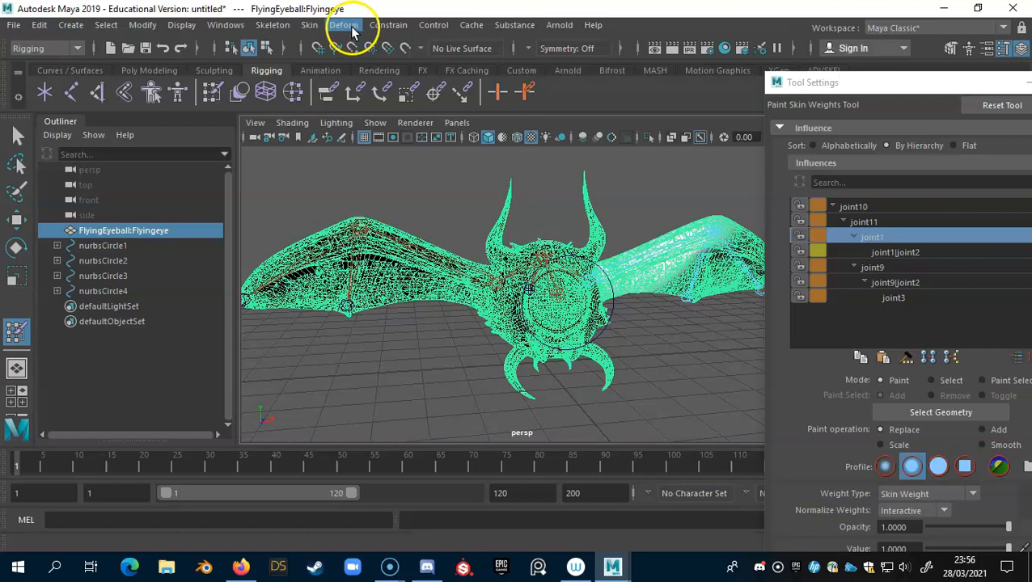
Step: Mirror the skin weights to the opposite side of the mesh and inspect both wing roots
left_click(311, 27)
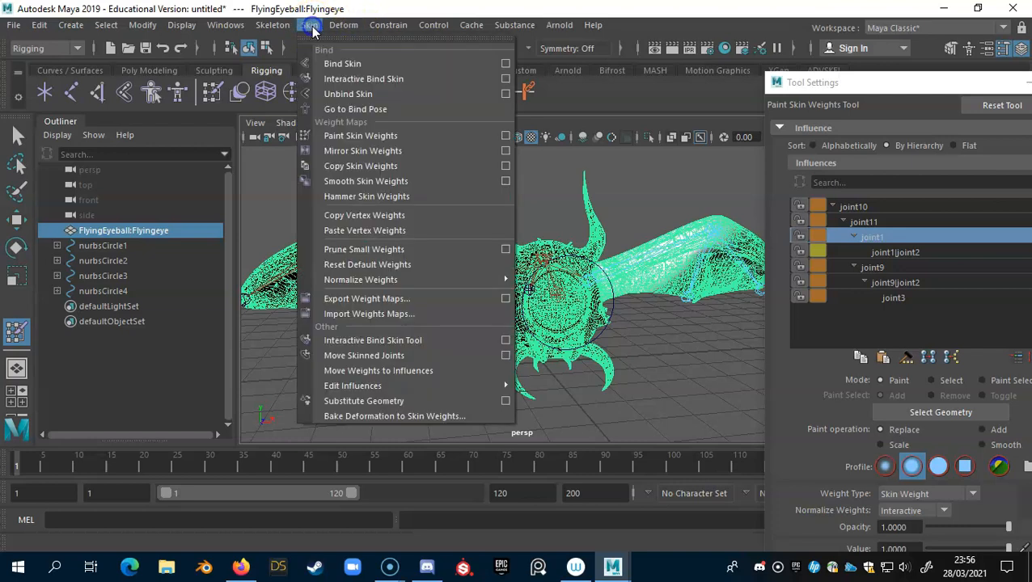
left_click(352, 150)
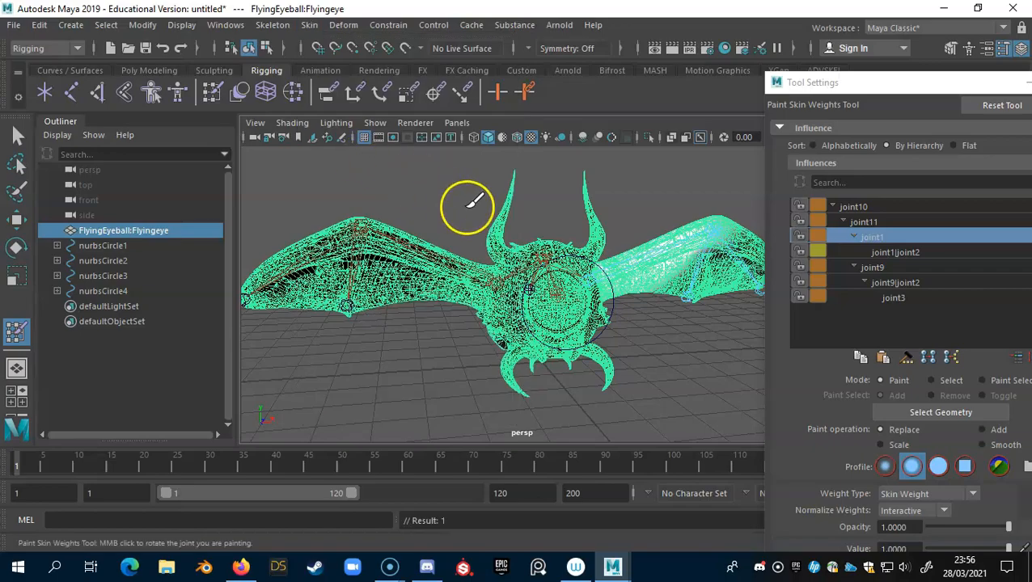
left_click_drag(527, 241, 507, 269, "alt")
right_click_drag(507, 269, 643, 274, "alt")
left_click_drag(546, 291, 391, 288, "alt")
middle_click_drag(492, 273, 489, 299, "alt")
left_click_drag(488, 299, 544, 299, "alt")
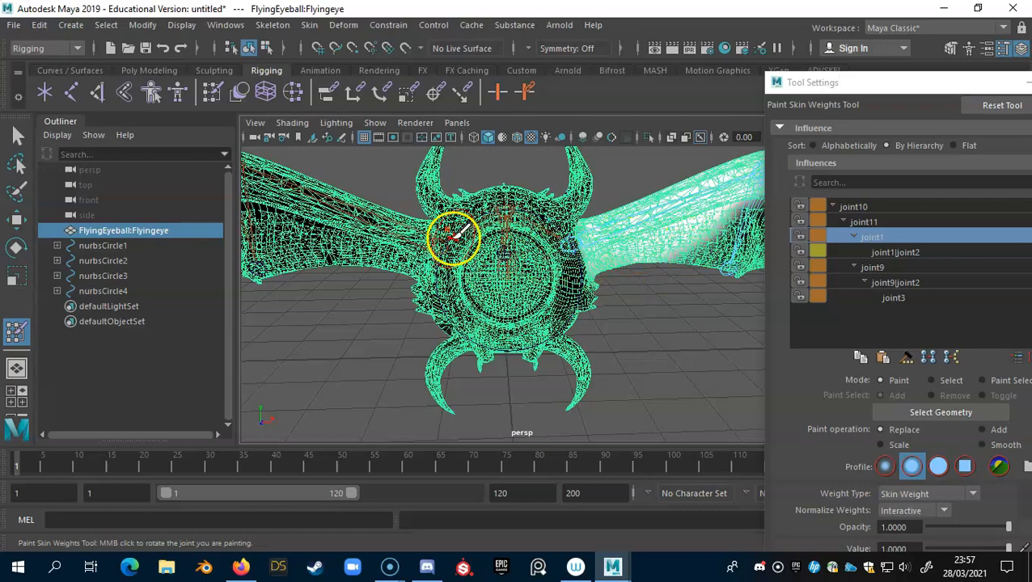
Step: Select joint10's influence and paint it onto the front of the eyeball beneath the horn
left_click(878, 203)
mouse_move(622, 249)
left_mouse_down("alt")
mouse_move(609, 303)
mouse_move(592, 272)
mouse_move(617, 260)
mouse_move(543, 237)
mouse_move(579, 240)
mouse_move(569, 236)
mouse_move(566, 292)
mouse_move(580, 275)
left_mouse_up("alt")
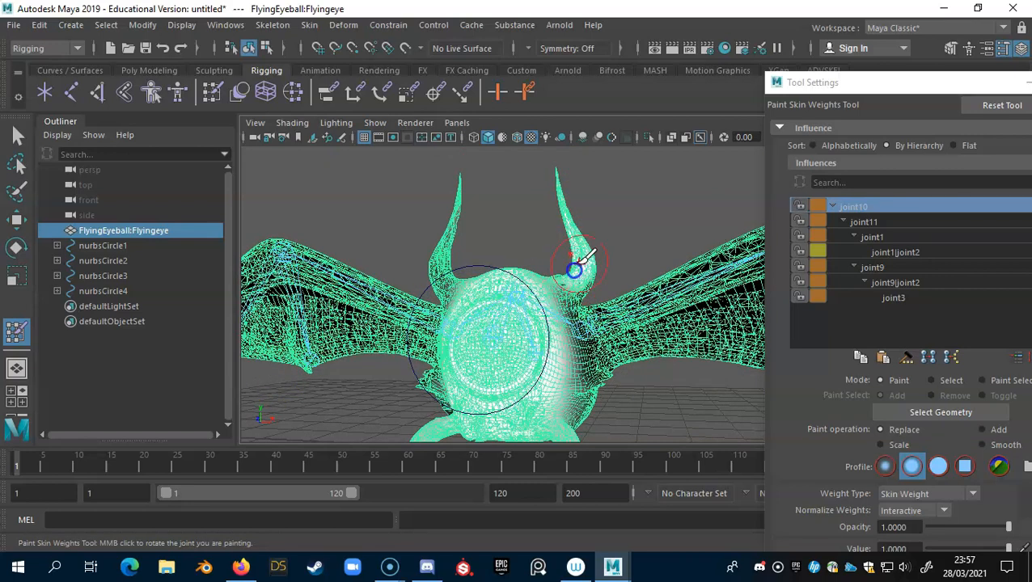
mouse_move(490, 292)
left_mouse_down("alt")
mouse_move(528, 295)
mouse_move(481, 281)
left_mouse_up("alt")
left_click_drag(453, 241, 445, 249)
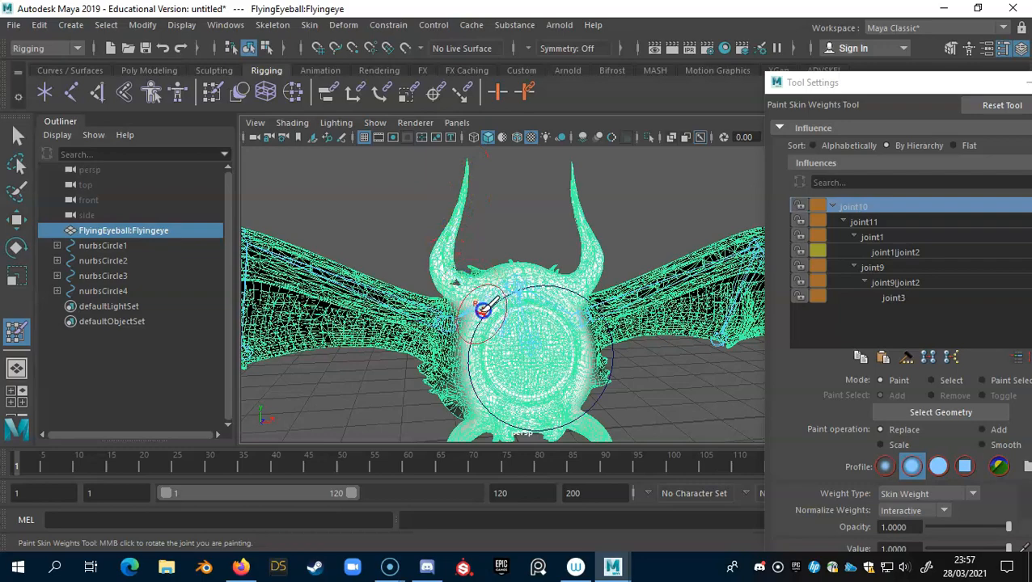
left_click_drag(477, 319, 486, 349)
Step: Paint joint10's influence onto both horns from behind the creature
mouse_move(475, 283)
left_mouse_down("alt")
mouse_move(527, 291)
mouse_move(485, 294)
left_mouse_up("alt")
right_click_drag(486, 295, 676, 286, "alt")
mouse_move(513, 251)
left_mouse_down("alt")
mouse_move(548, 237)
mouse_move(534, 247)
mouse_move(633, 306)
mouse_move(684, 288)
left_mouse_up("alt")
left_click(497, 272)
mouse_move(590, 212)
left_mouse_down()
mouse_move(584, 199)
mouse_move(568, 258)
mouse_move(531, 230)
left_mouse_up()
left_click_drag(312, 252, 309, 236)
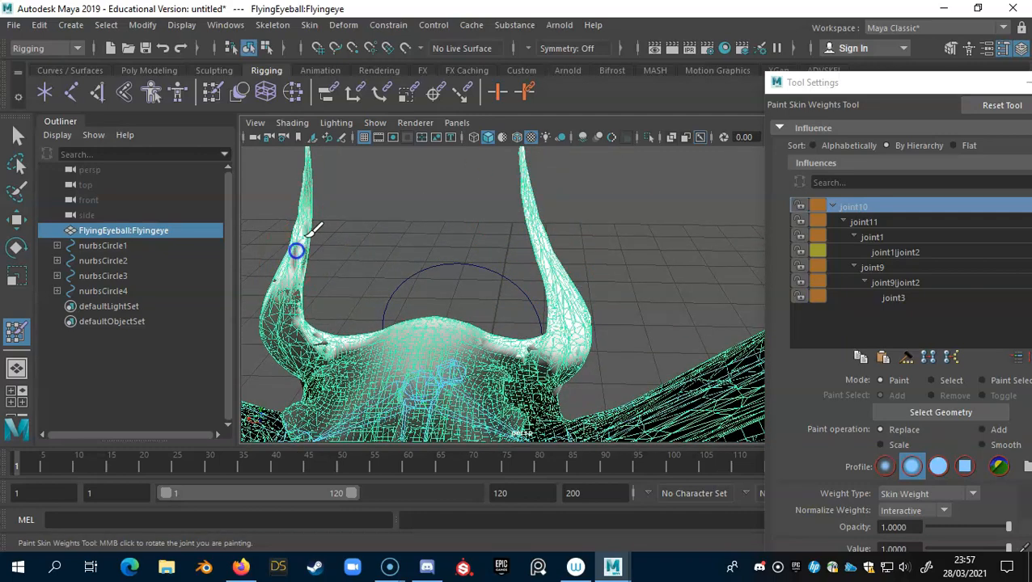
Step: Paint joint10's influence across the horn bases and the upper back of the body between the wings
middle_click_drag(346, 268, 456, 206, "alt")
mouse_move(382, 211)
left_mouse_down()
mouse_move(393, 249)
mouse_move(426, 290)
mouse_move(555, 297)
mouse_move(553, 283)
left_mouse_up()
middle_click_drag(565, 299, 565, 254, "alt")
left_click_drag(569, 252, 571, 303, "alt")
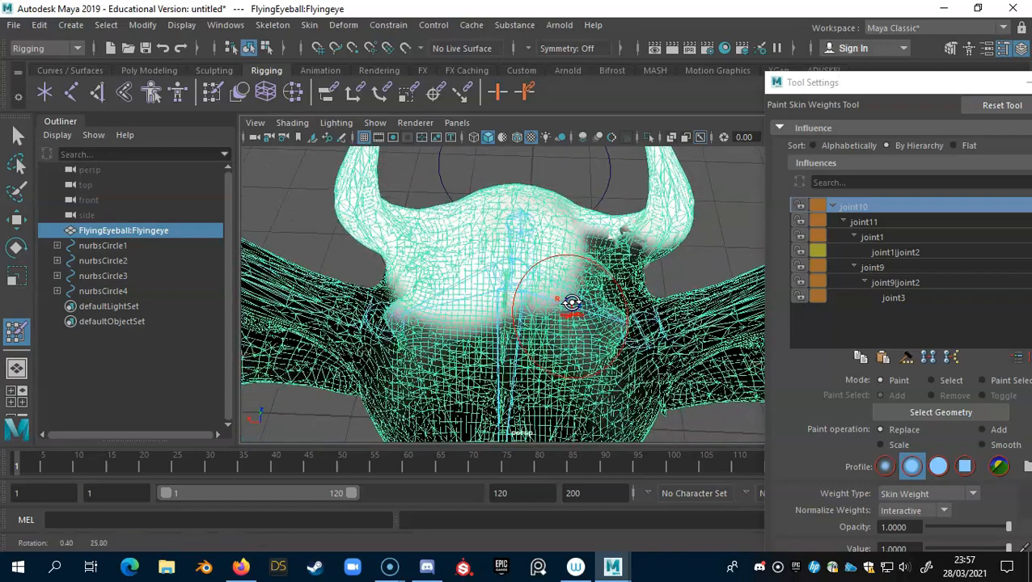
right_click_drag(572, 302, 502, 274, "alt")
mouse_move(567, 262)
left_mouse_down()
mouse_move(576, 267)
mouse_move(510, 353)
mouse_move(495, 281)
mouse_move(467, 316)
mouse_move(461, 383)
mouse_move(522, 373)
mouse_move(550, 351)
mouse_move(557, 399)
mouse_move(571, 292)
mouse_move(574, 357)
mouse_move(511, 410)
mouse_move(468, 396)
mouse_move(521, 373)
mouse_move(547, 309)
mouse_move(535, 396)
mouse_move(576, 357)
mouse_move(572, 348)
mouse_move(553, 385)
mouse_move(524, 251)
left_mouse_up()
left_click_drag(526, 316, 508, 277, "alt")
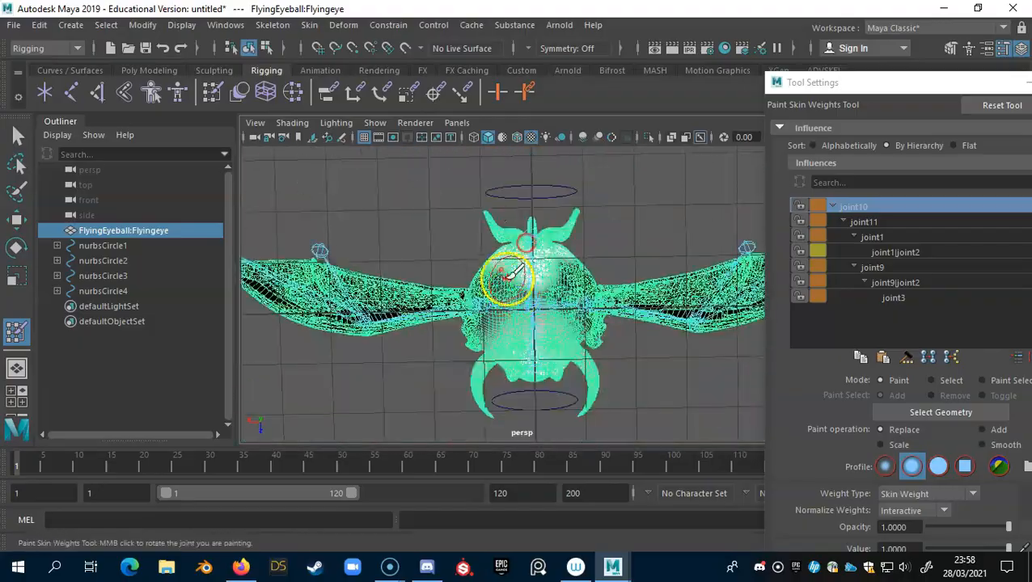
Step: Check the weights of joint11, joint1 and joint1|joint2 on the body and the first wing
left_click_drag(540, 241, 690, 262, "alt")
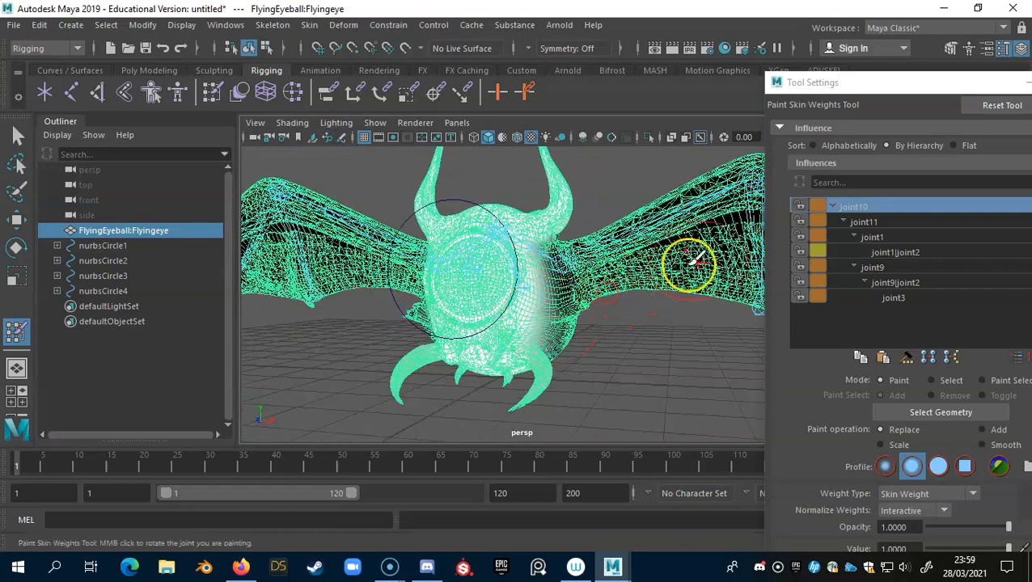
left_click(888, 223)
left_click(887, 229)
left_click(888, 237)
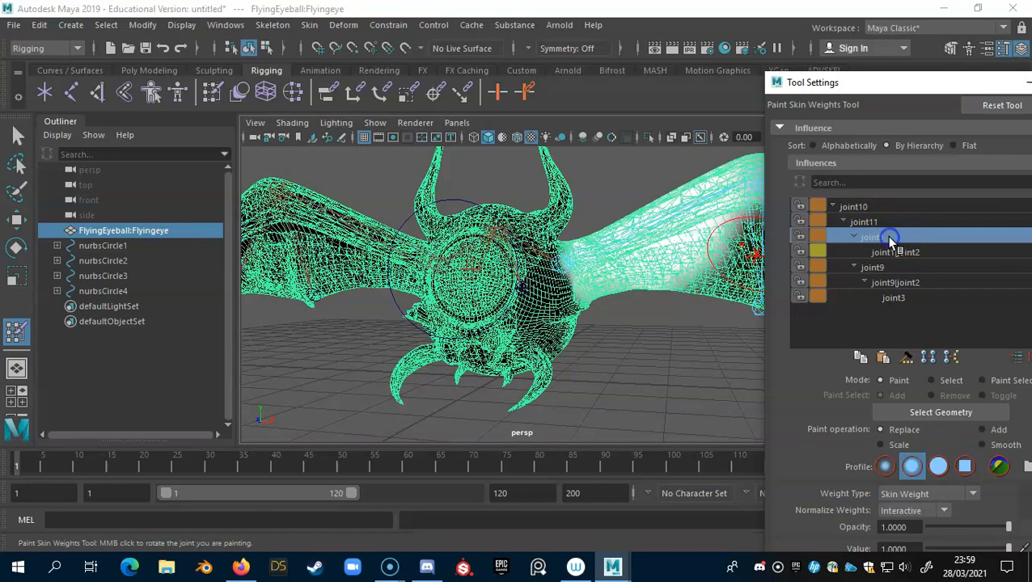
left_click(894, 252)
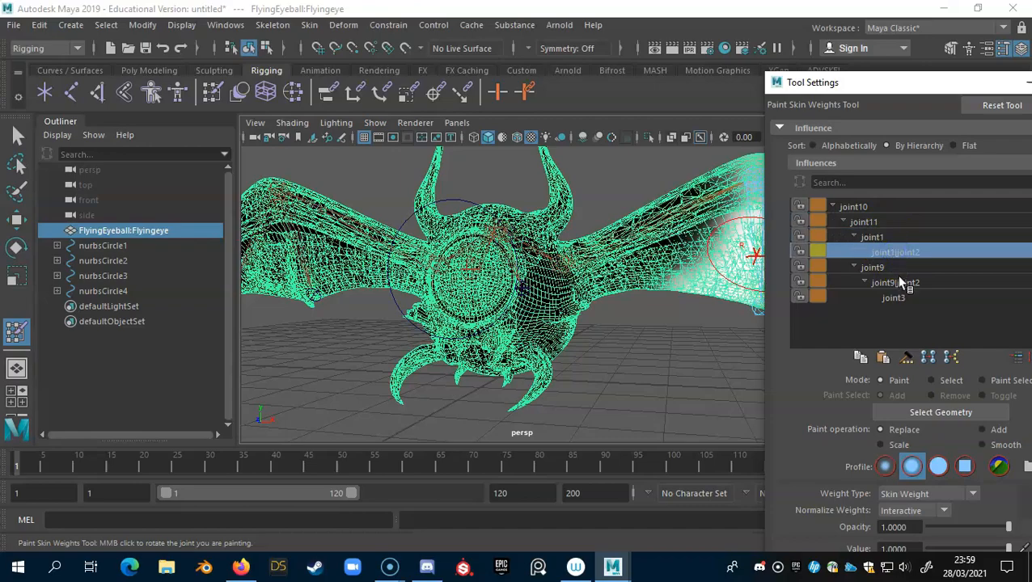
mouse_move(546, 254)
left_mouse_down("alt")
mouse_move(652, 286)
mouse_move(537, 258)
mouse_move(687, 261)
mouse_move(661, 230)
mouse_move(560, 257)
mouse_move(696, 275)
left_mouse_up("alt")
Step: Check the weights of joint9, joint9|joint2 and joint3 on the opposite wing, and of joint11 and joint10 on the body
left_click(934, 267)
left_click_drag(491, 325, 550, 306, "alt")
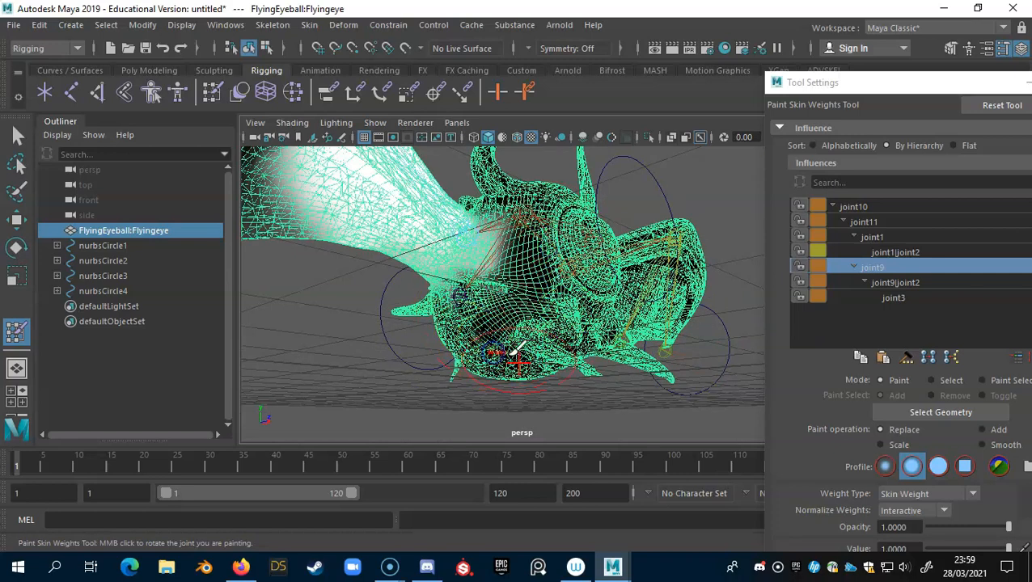
left_click_drag(500, 344, 600, 346, "alt")
left_click_drag(634, 315, 517, 291, "alt")
left_click(895, 282)
left_click(894, 298)
left_click(912, 220)
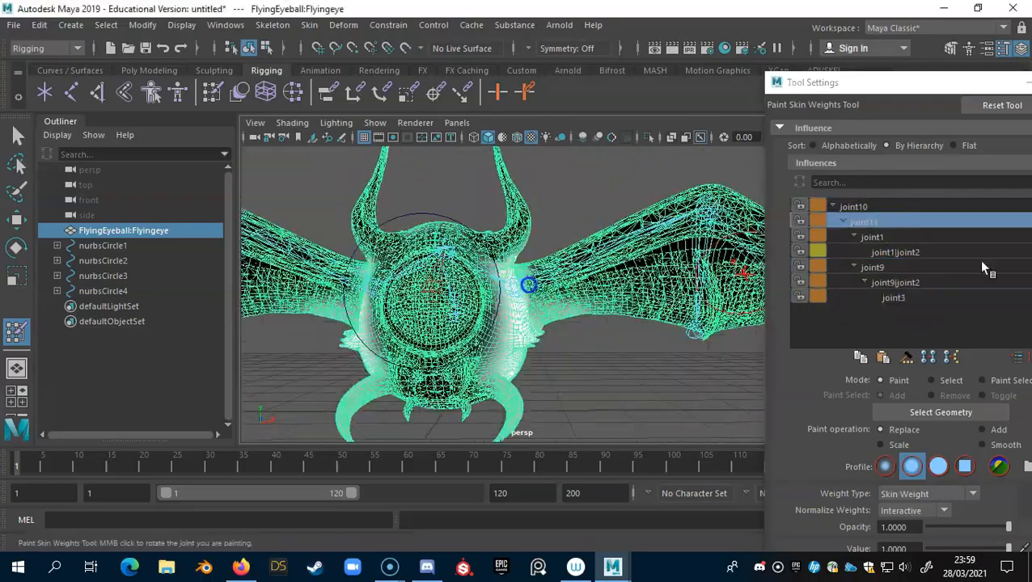
left_click(954, 268)
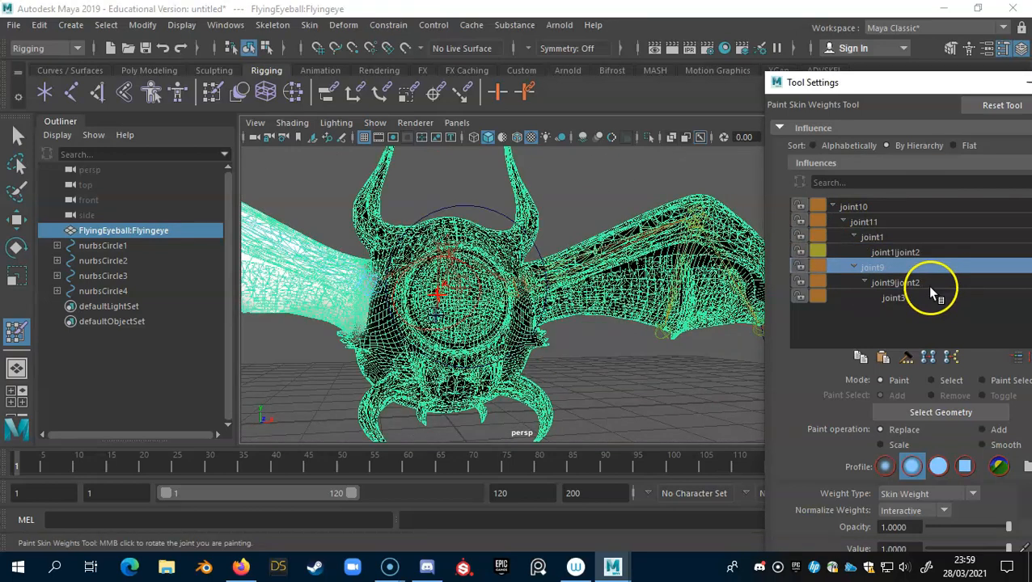
left_click(926, 285)
left_click(926, 296)
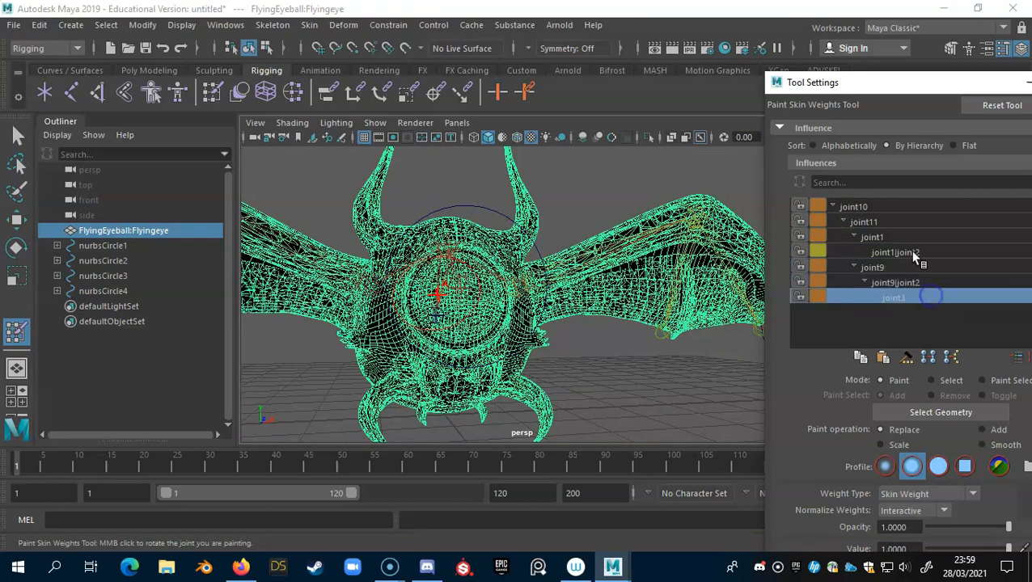
left_click(920, 207)
Step: Close the Paint Skin Weights settings, leave the paint tool and deselect the mesh
left_click_drag(890, 88, 11, 244)
left_click_drag(16, 122, 657, 153)
left_click(956, 131)
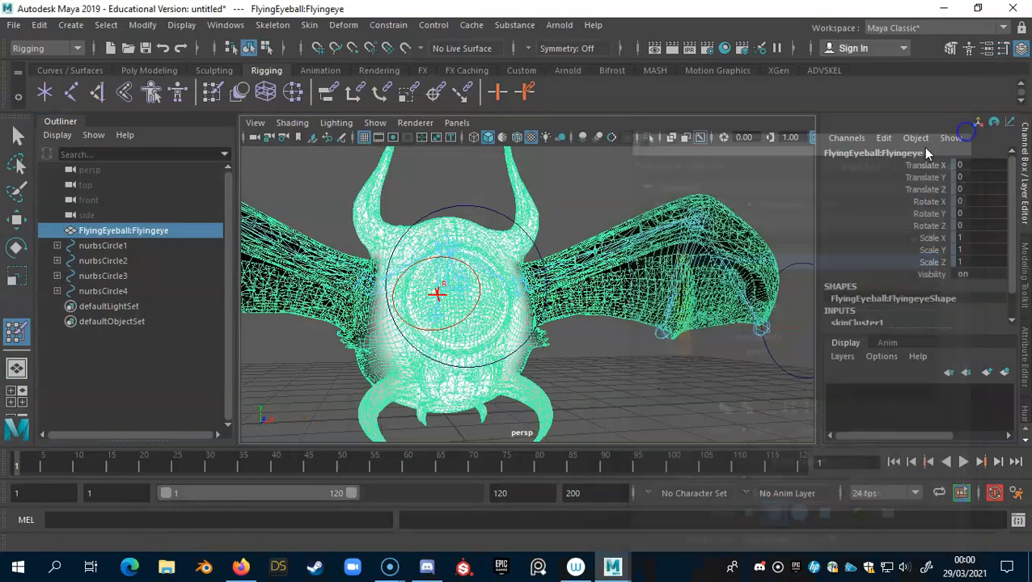
left_click(17, 136)
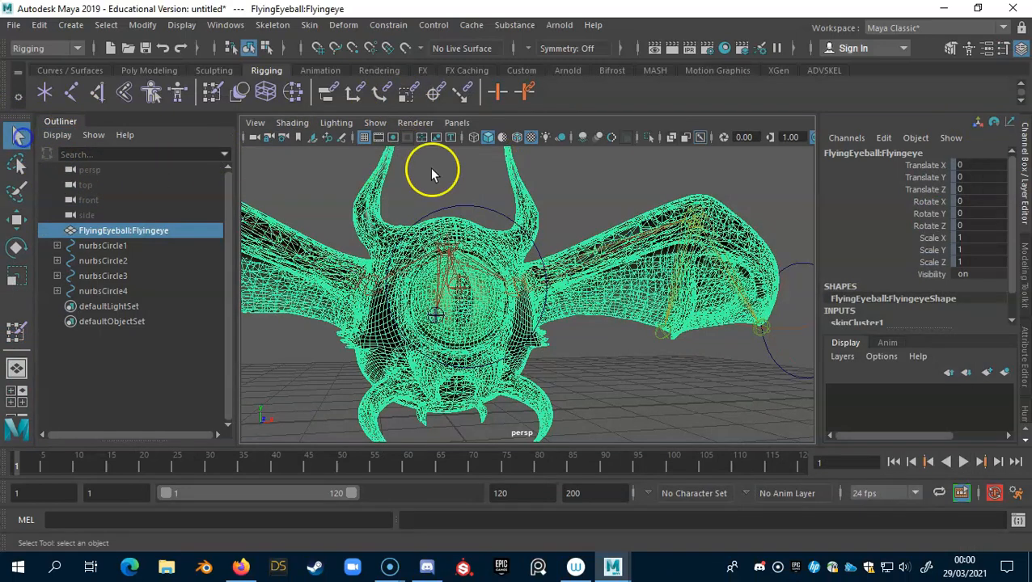
left_click(619, 178)
left_click_drag(622, 179, 594, 220, "alt")
right_click_drag(680, 241, 533, 202, "alt")
left_click_drag(588, 260, 643, 270, "alt")
Step: Select both wing-tip control circles, nurbsCircle3 and nurbsCircle4, and lower them to about 1.084 in Translate Y to test the deformation
left_click(726, 264)
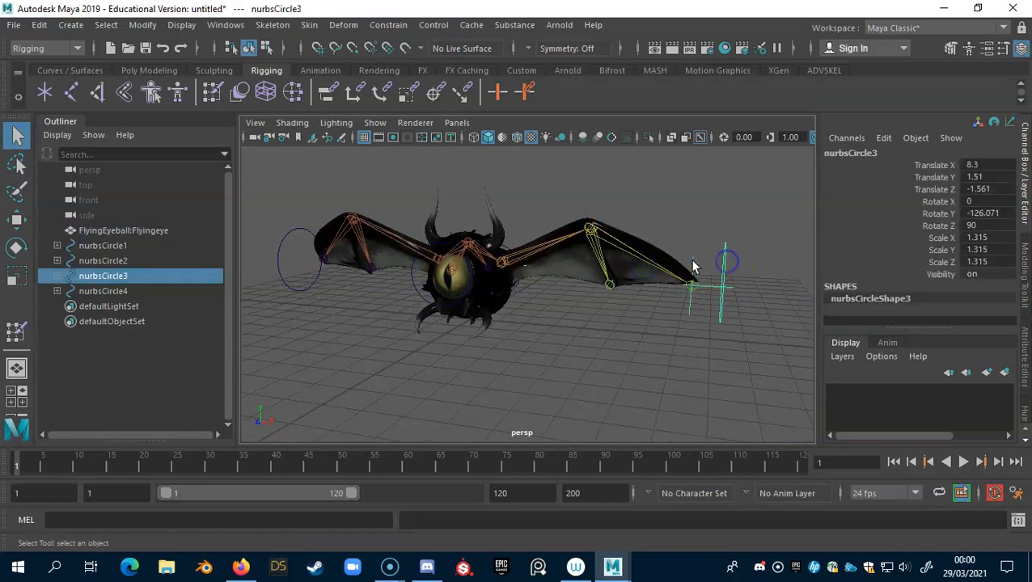
left_click(295, 234, "shift")
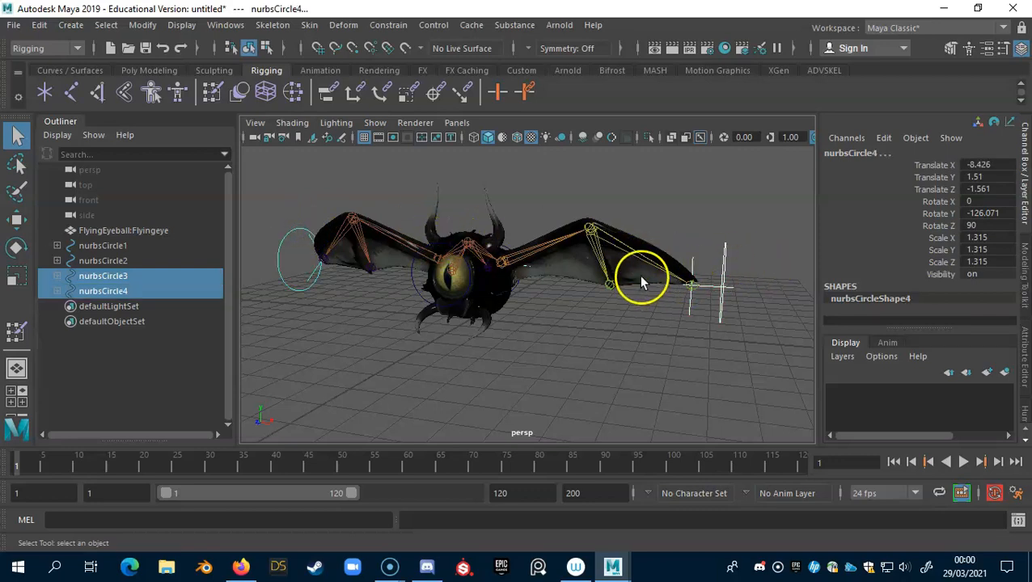
key("w")
middle_click_drag(345, 218, 397, 226, "alt")
left_click_drag(397, 226, 503, 265, "alt")
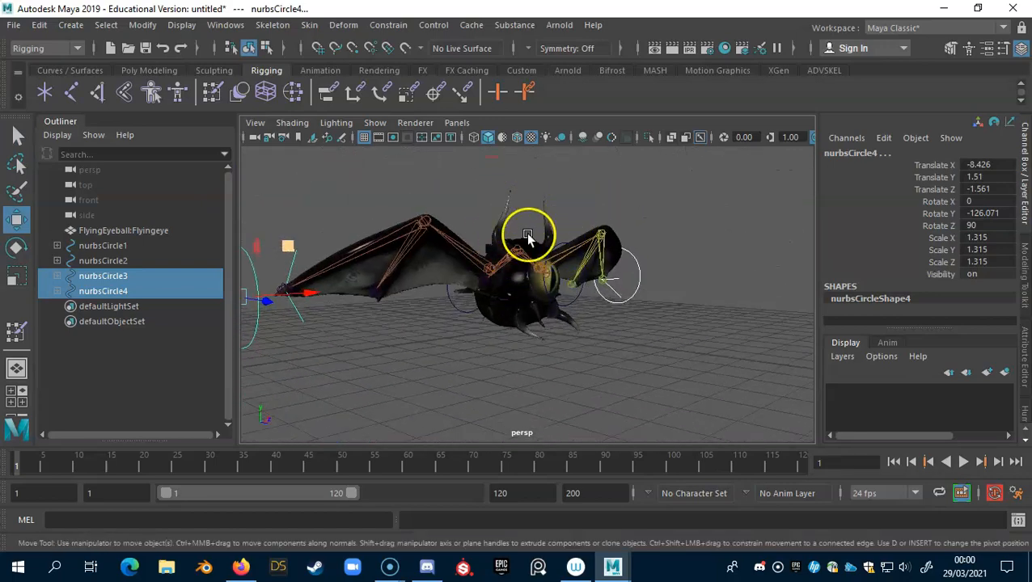
left_click_drag(528, 316, 567, 297, "alt")
left_click_drag(321, 214, 344, 228)
right_click_drag(496, 272, 755, 303, "alt")
left_click_drag(755, 303, 687, 288, "alt")
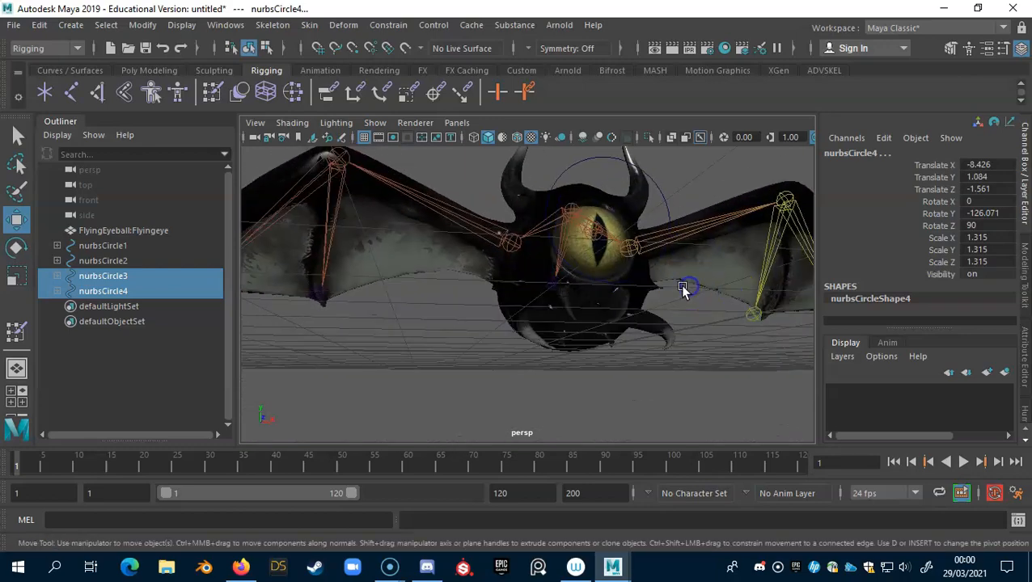
right_click_drag(687, 288, 599, 257, "alt")
left_click_drag(598, 257, 596, 279, "alt")
Step: Lower both wing-tip controls further, to about -0.599 in Translate Y, to test the downstroke
left_click_drag(275, 222, 710, 272)
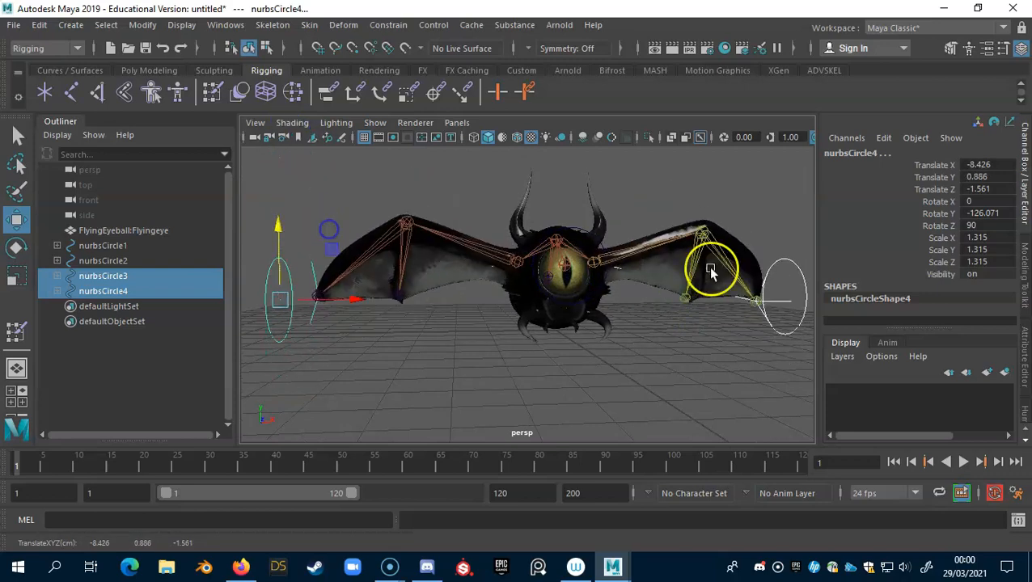
left_click_drag(593, 280, 611, 330, "alt")
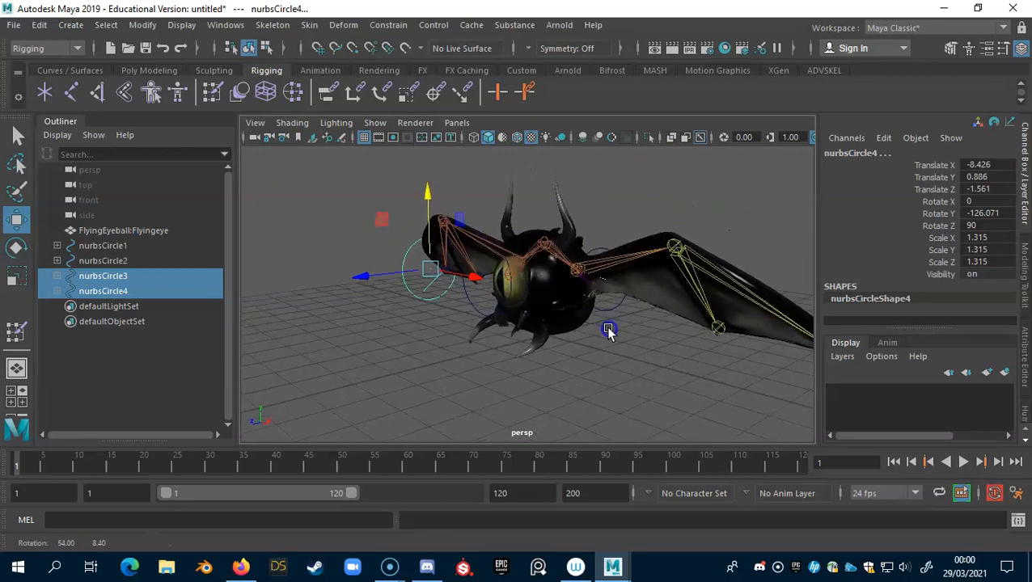
left_click_drag(426, 196, 444, 234)
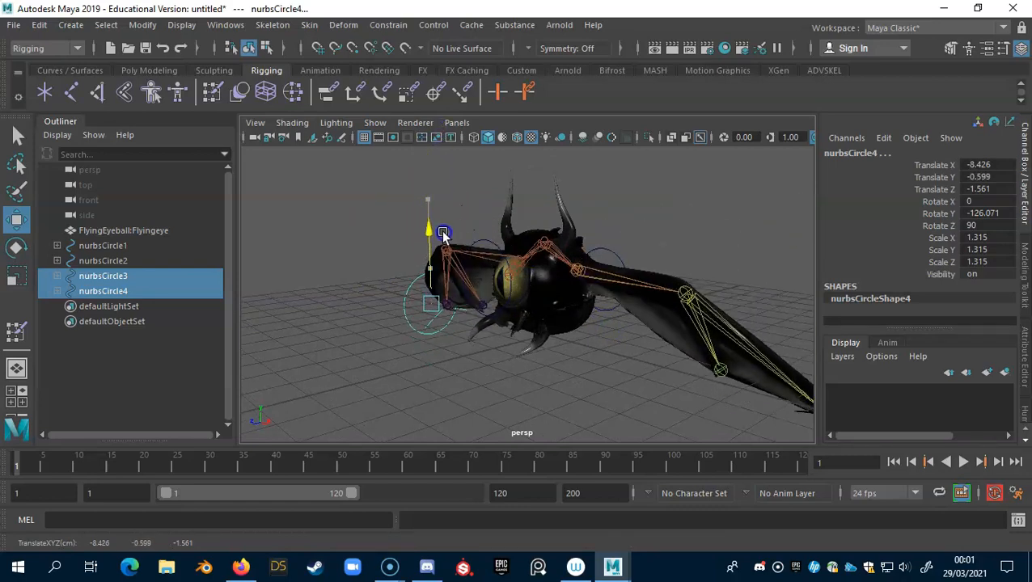
Step: Select the flying eyeball mesh and open the Paint Skin Weights Tool settings for it
double_click(17, 333)
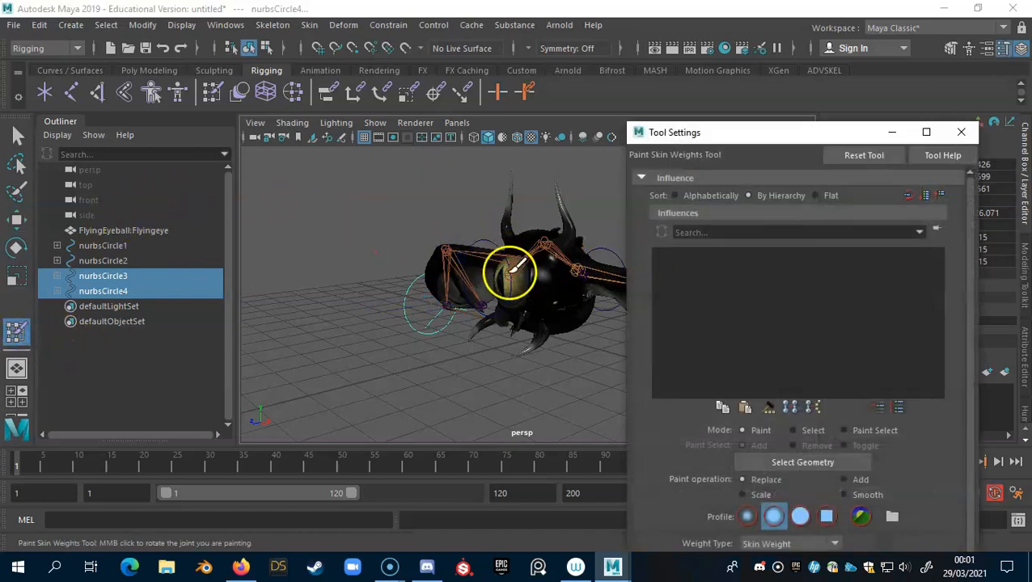
left_click(17, 136)
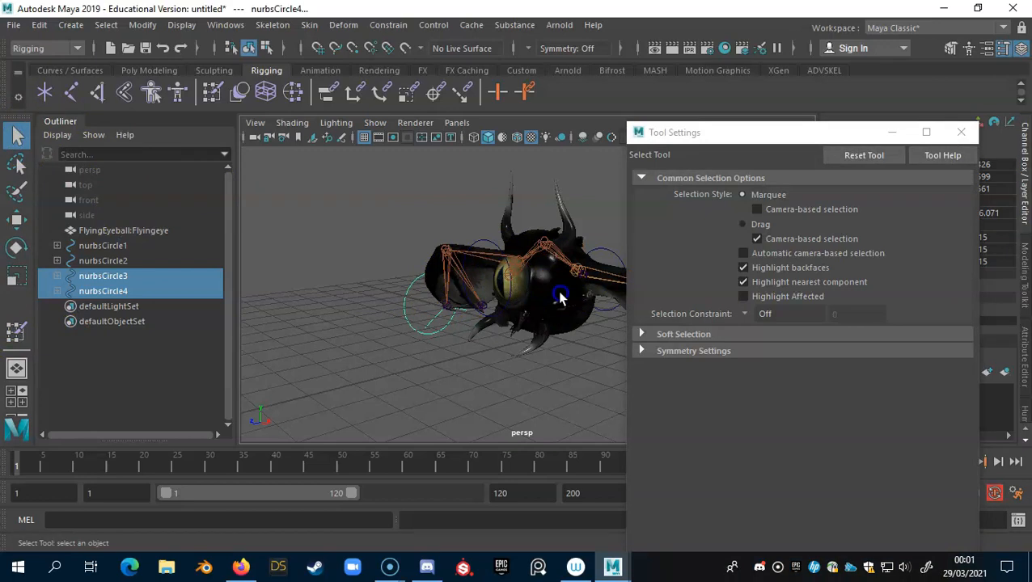
left_click(560, 298)
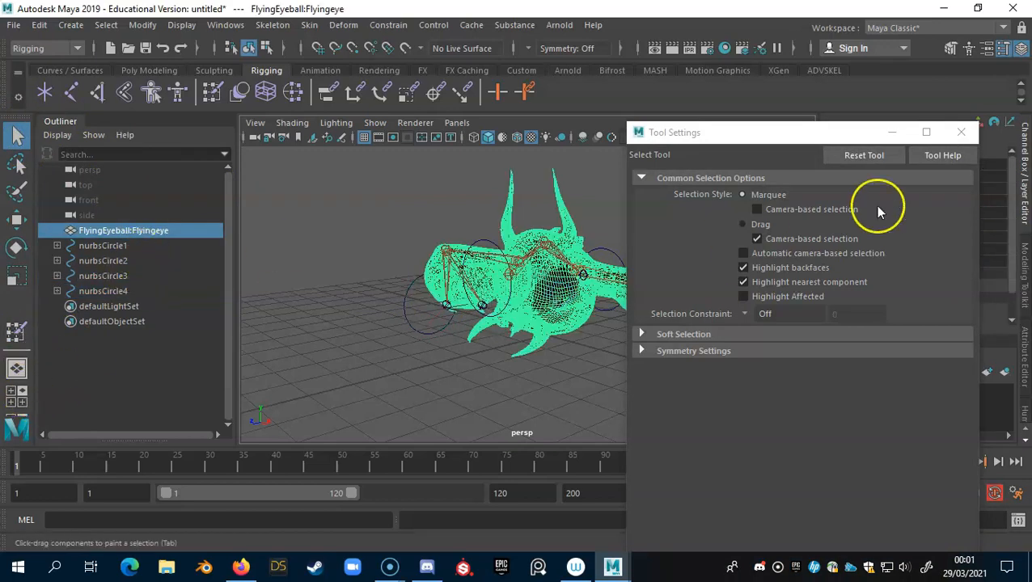
left_click(961, 132)
double_click(17, 332)
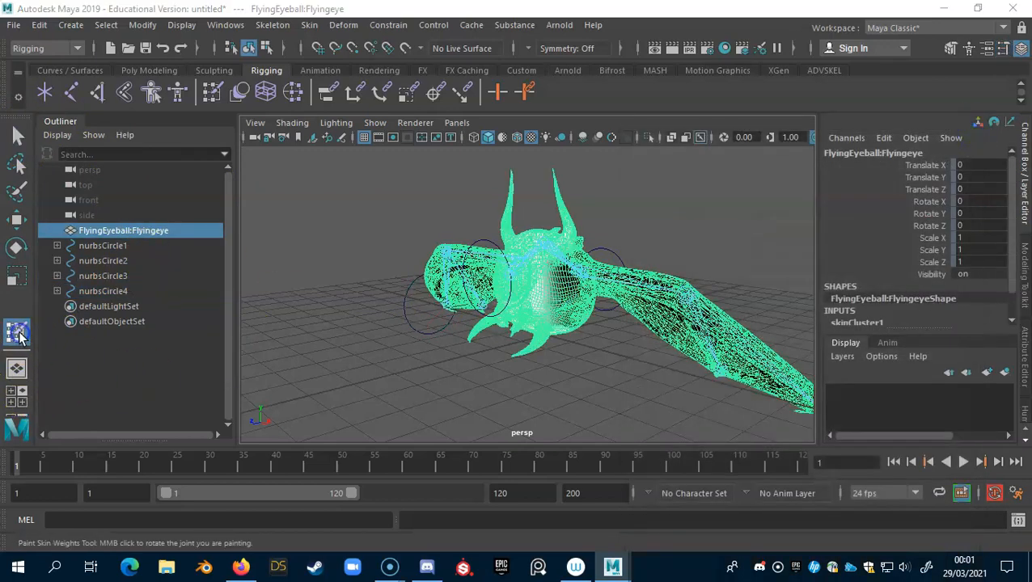
left_click_drag(725, 136, 753, 91)
Step: Examine the weights of joint1, joint1|joint2, joint11 and joint10 around the body, horns and tusks with the wings lowered
left_click_drag(386, 375, 531, 304, "alt")
left_click(818, 246)
left_click(819, 261)
scroll(509, 356, "up", 5)
left_click_drag(509, 357, 543, 300, "alt")
scroll(543, 299, "down", 5)
left_click(765, 230)
scroll(557, 309, "up", 5)
key("Up")
left_click_drag(456, 368, 478, 264, "alt")
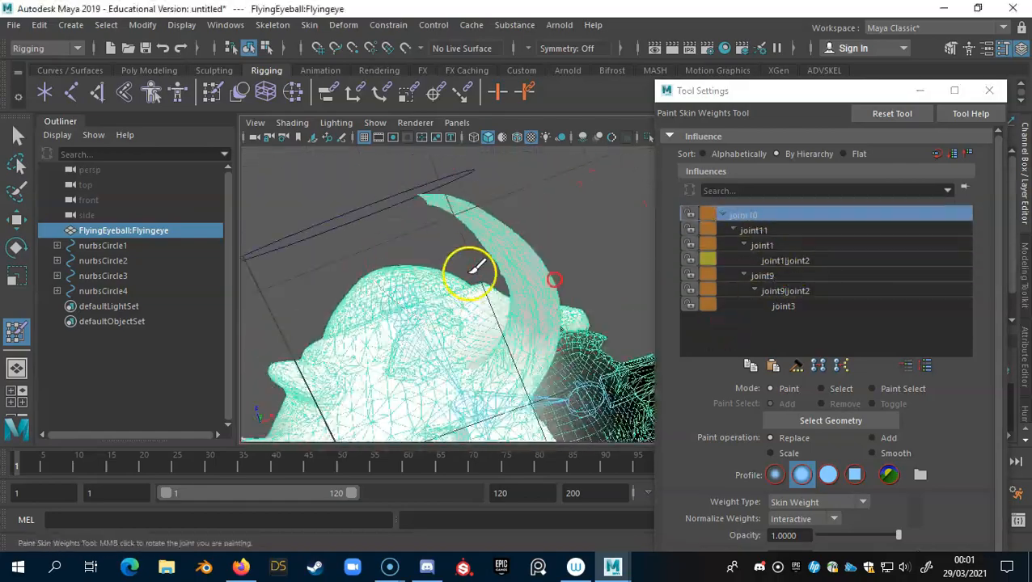
left_click_drag(502, 356, 442, 361, "alt")
scroll(453, 323, "up", 3)
left_click_drag(471, 275, 352, 243, "alt")
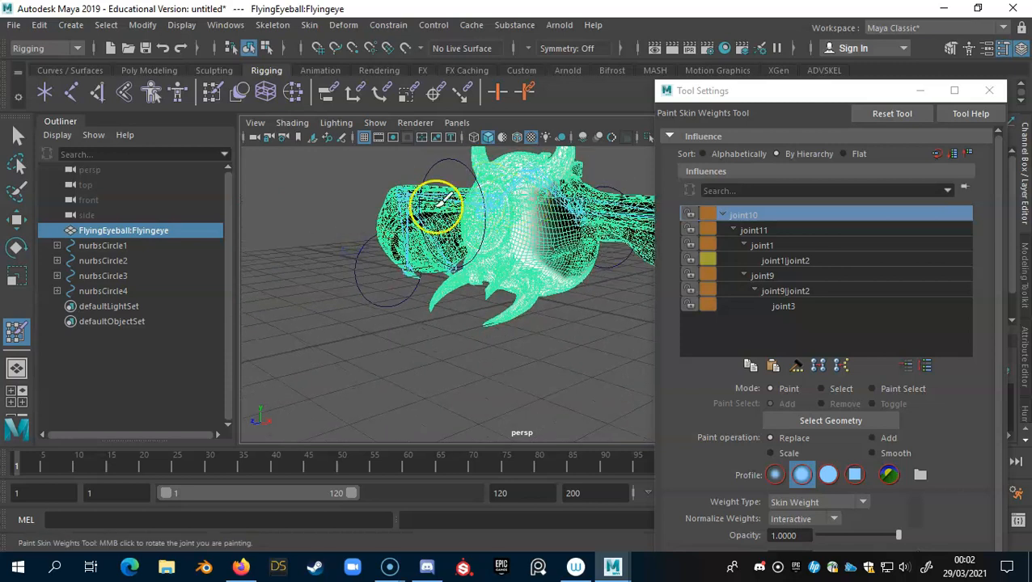
Step: Leave the weight painting tool, close its settings and deselect the mesh
left_click(17, 139)
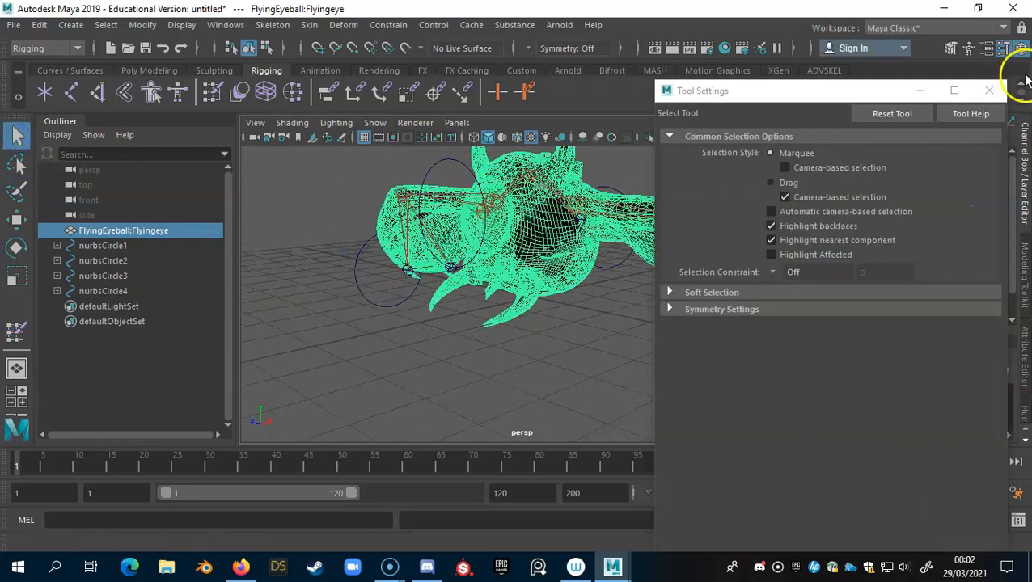
left_click(988, 90)
left_click(344, 179)
left_click_drag(344, 179, 614, 261, "alt")
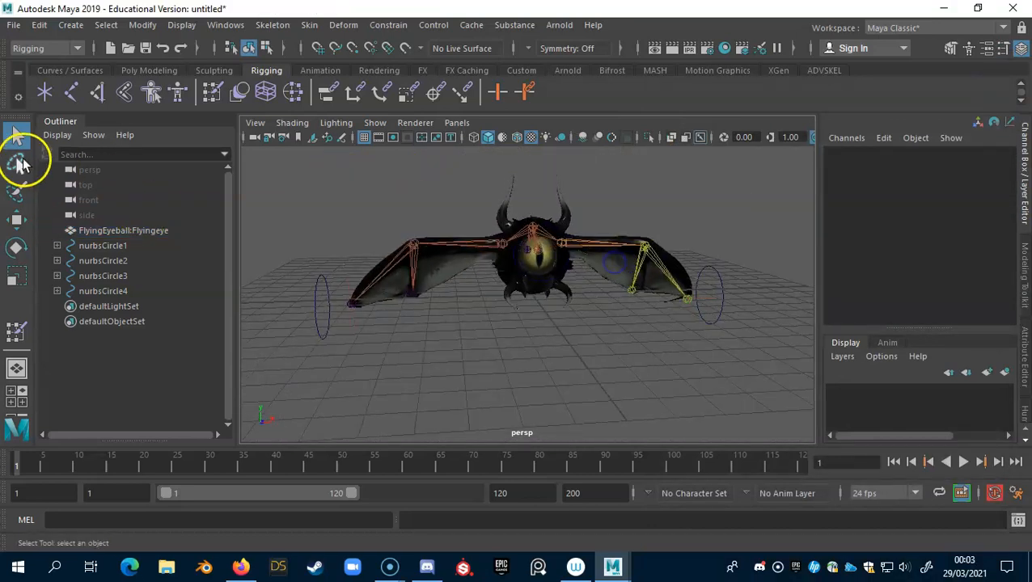
Step: Select both wing-tip control circles and raise them to about 1.103 in Translate Y
left_click(722, 308)
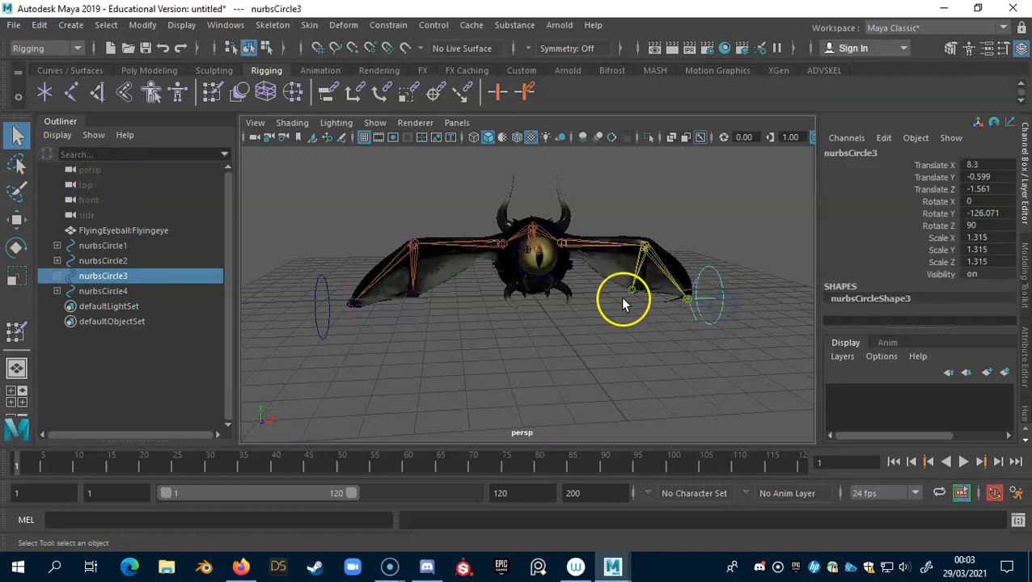
left_click(322, 279, "shift")
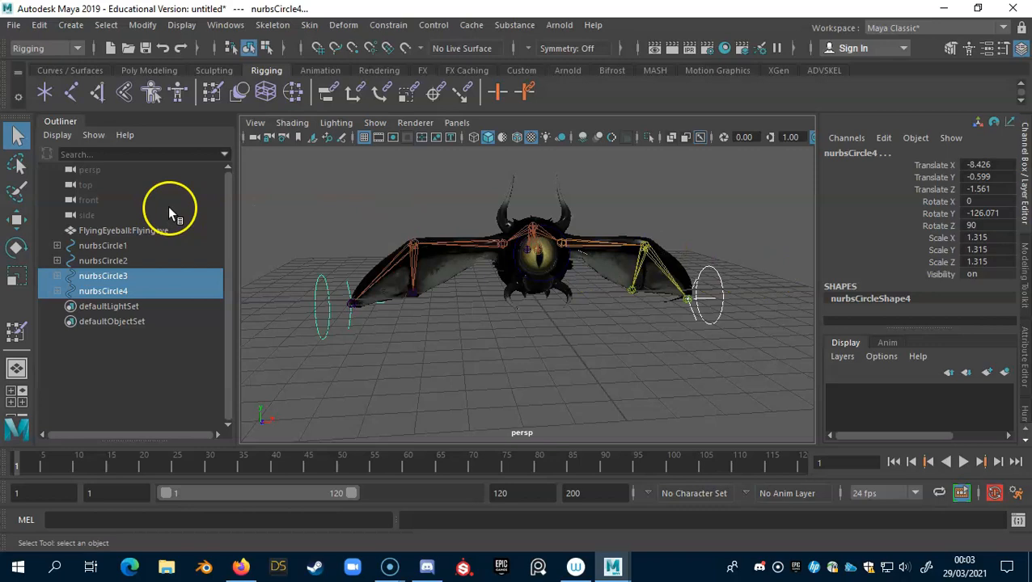
key("w")
left_click_drag(317, 232, 312, 197)
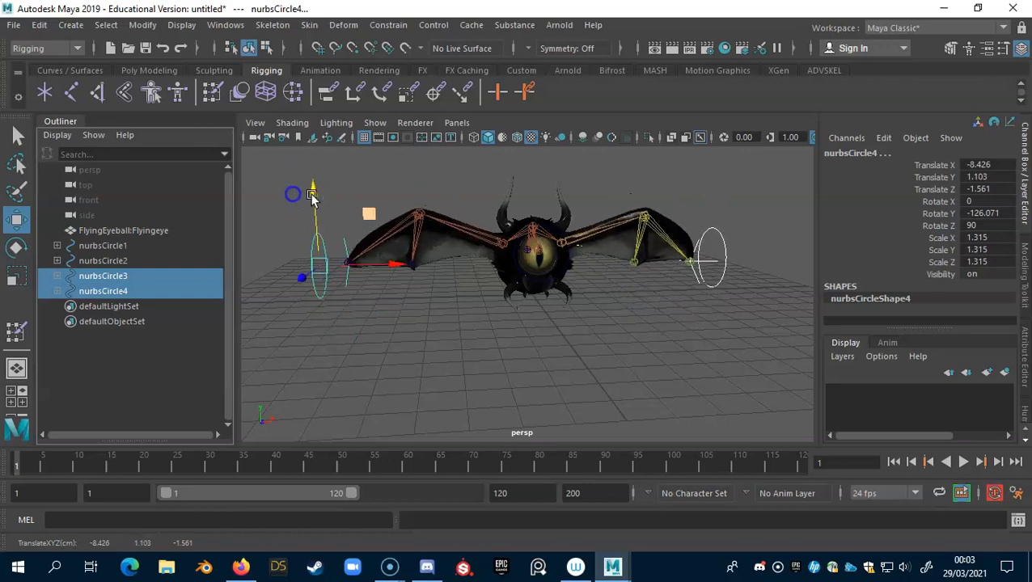
Step: Inspect the tusks and body up close, and raise both wing-tip controls to about 1.614 in Translate Y
right_click_drag(504, 290, 730, 292, "alt")
right_click_drag(555, 306, 606, 306, "alt")
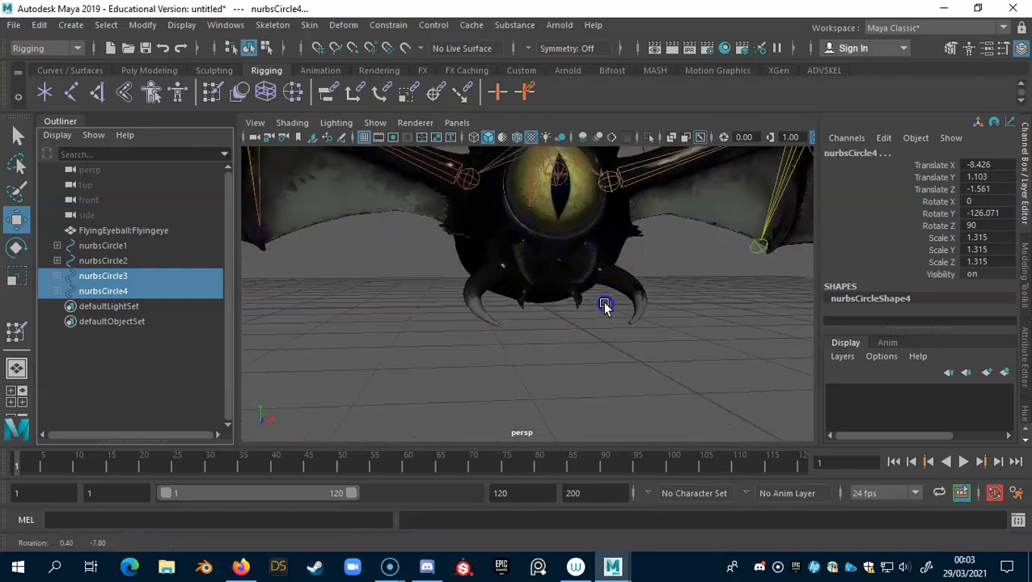
left_click_drag(606, 306, 589, 300, "alt")
middle_click_drag(590, 299, 618, 316, "alt")
right_click_drag(618, 316, 501, 263, "alt")
left_click_drag(501, 262, 486, 302, "alt")
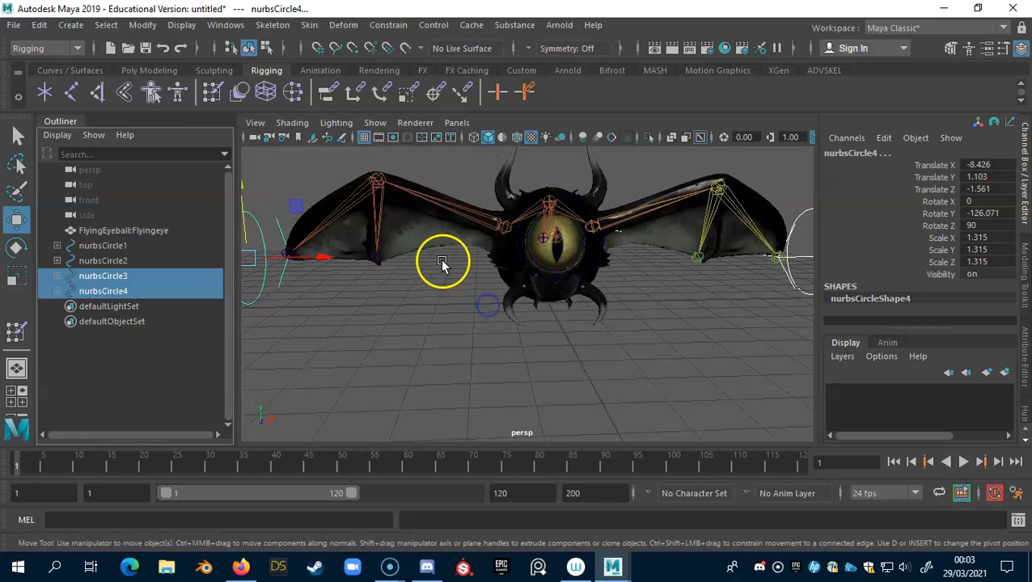
middle_click_drag(442, 265, 534, 315, "alt")
left_click_drag(322, 236, 333, 209)
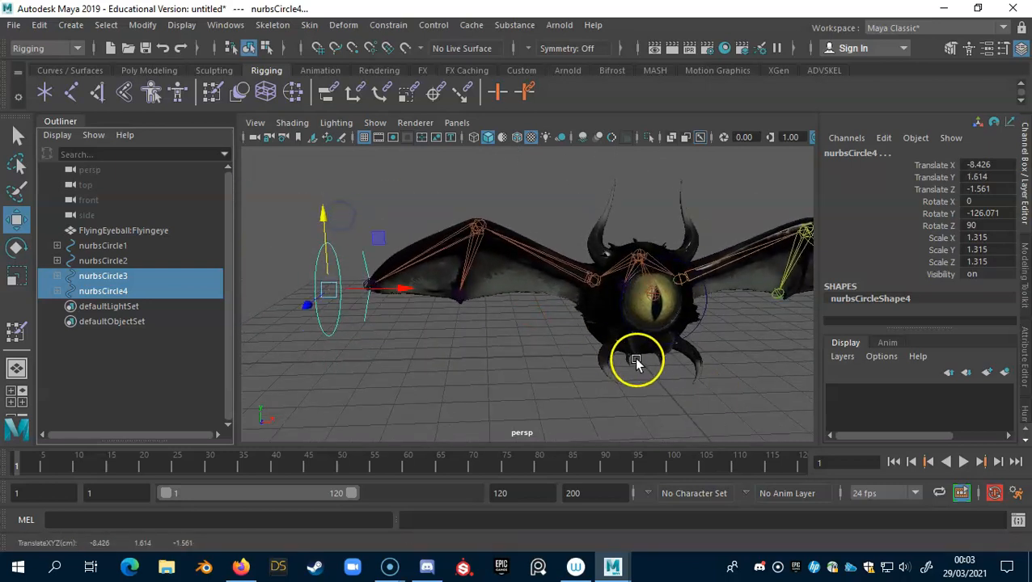
Step: Lower both wing-tip control circles to about 0.137 in Translate Y
mouse_move(723, 372)
left_mouse_down("alt")
mouse_move(712, 312)
mouse_move(718, 355)
left_mouse_up("alt")
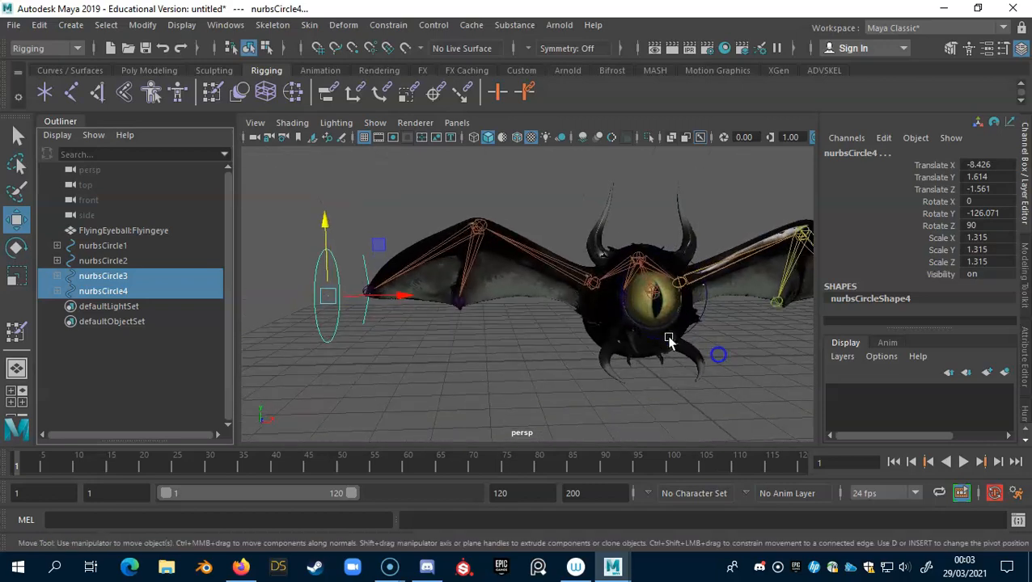
left_click_drag(327, 231, 682, 380)
left_click_drag(739, 424, 744, 403)
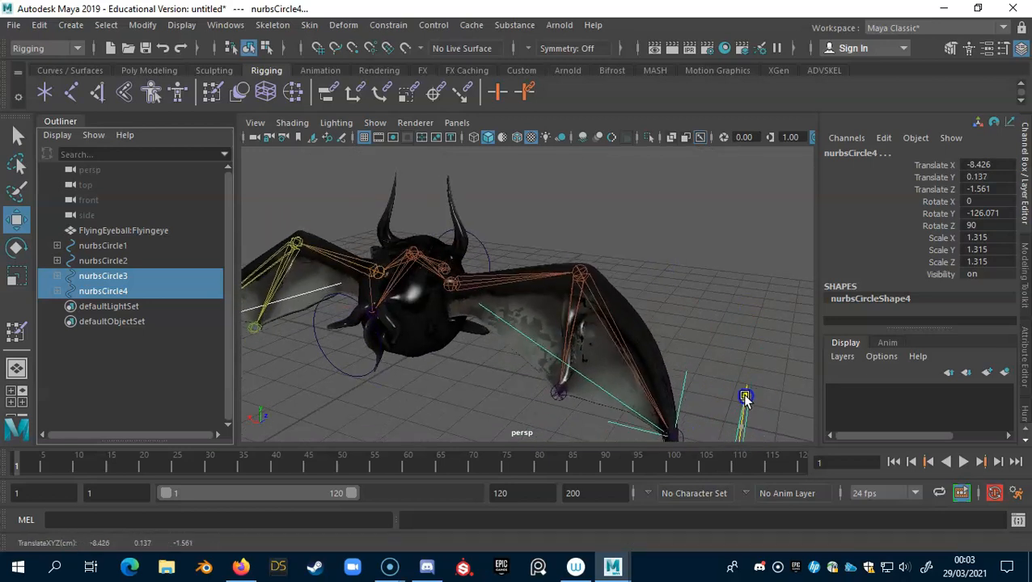
Step: Inspect the flying eyeball's body, horns, tusks and wings up close from several angles
left_click_drag(703, 299, 560, 295, "alt")
right_click_drag(559, 295, 606, 271, "alt")
left_click_drag(607, 274, 585, 304, "alt")
right_click_drag(589, 301, 765, 358, "alt")
left_click_drag(765, 359, 617, 327, "alt")
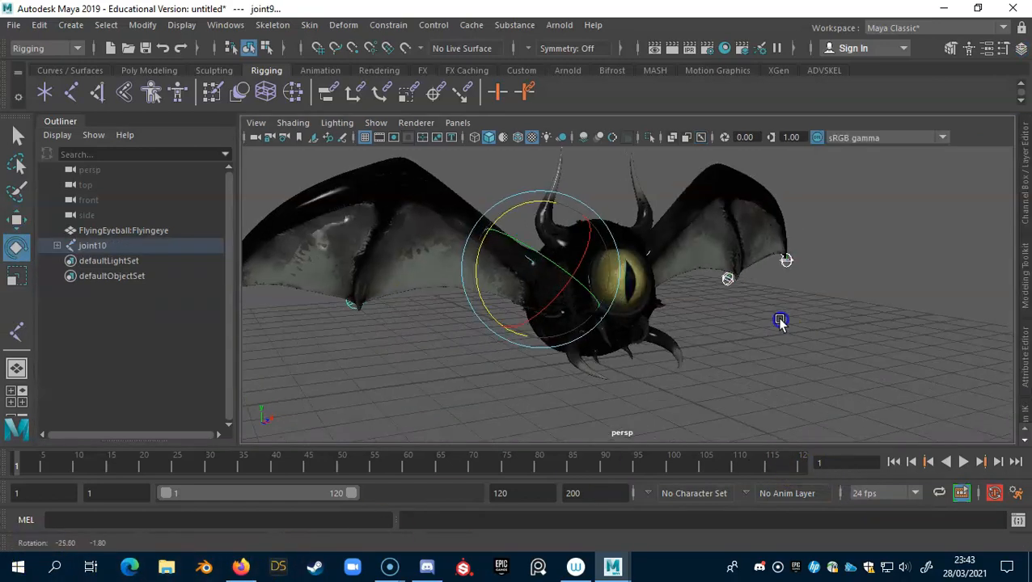
left_click_drag(779, 321, 745, 321, "alt")
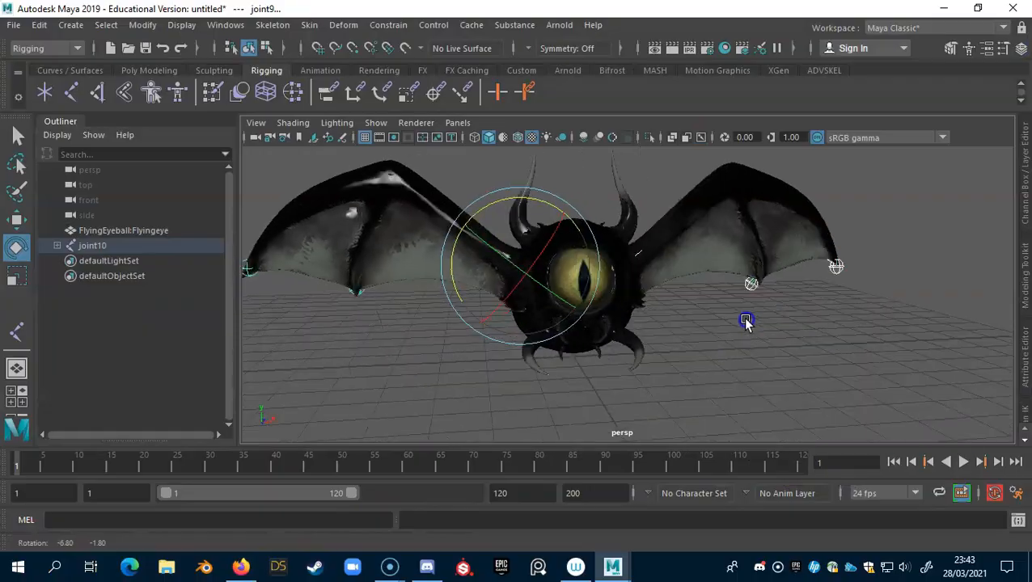
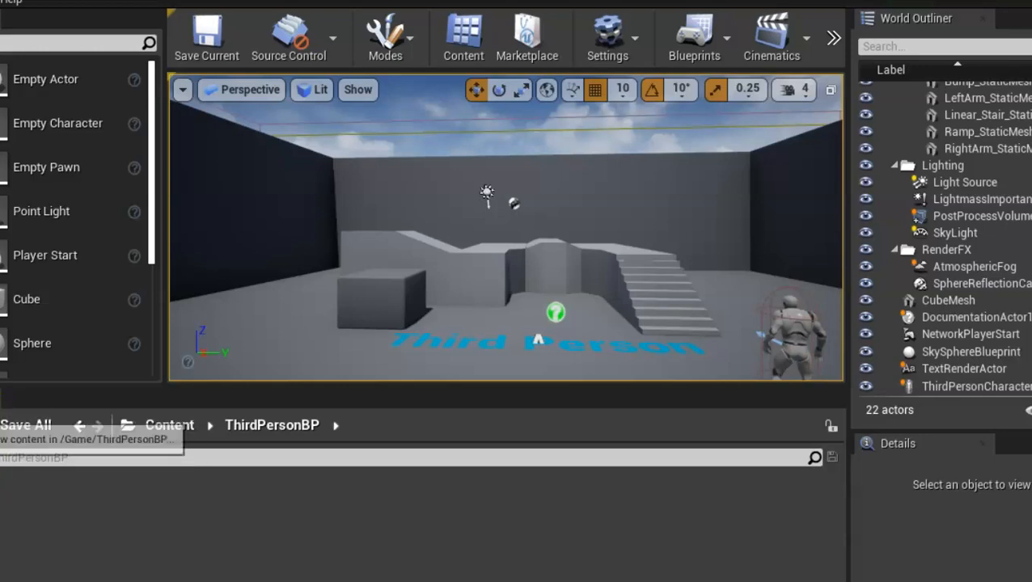
Step: In Unreal Engine, import RigEyeRig from the Desktop into the ThirdPersonBP folder as a skeletal mesh, with Import Animations enabled
left_click(1, 424)
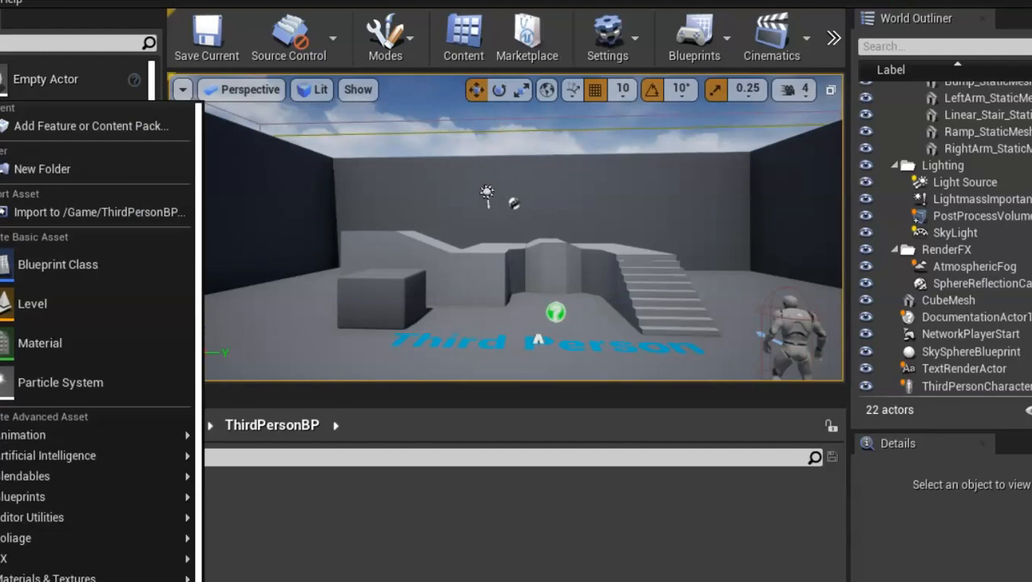
left_click(76, 212)
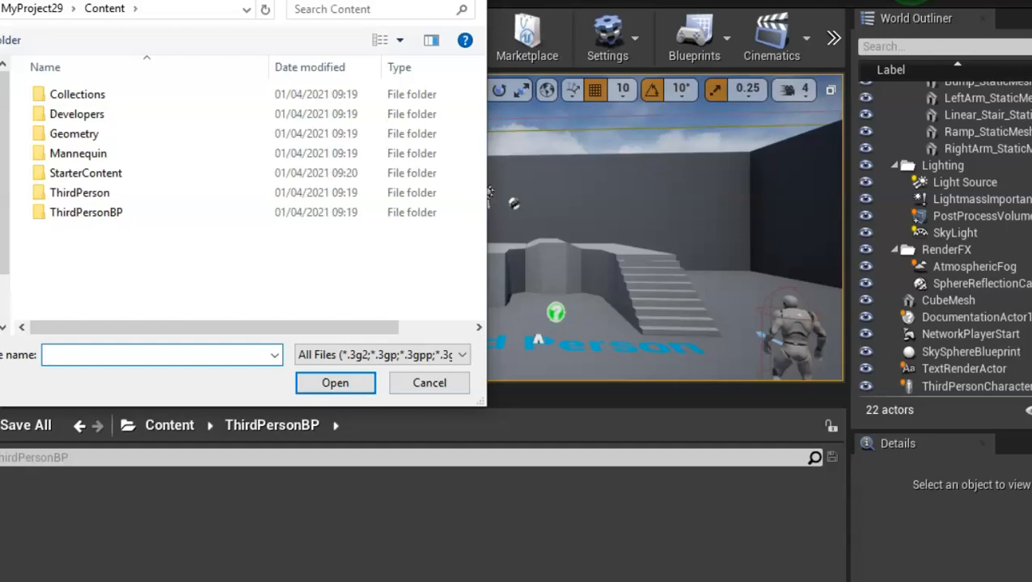
left_click(284, 254)
scroll(316, 233, "down", 5)
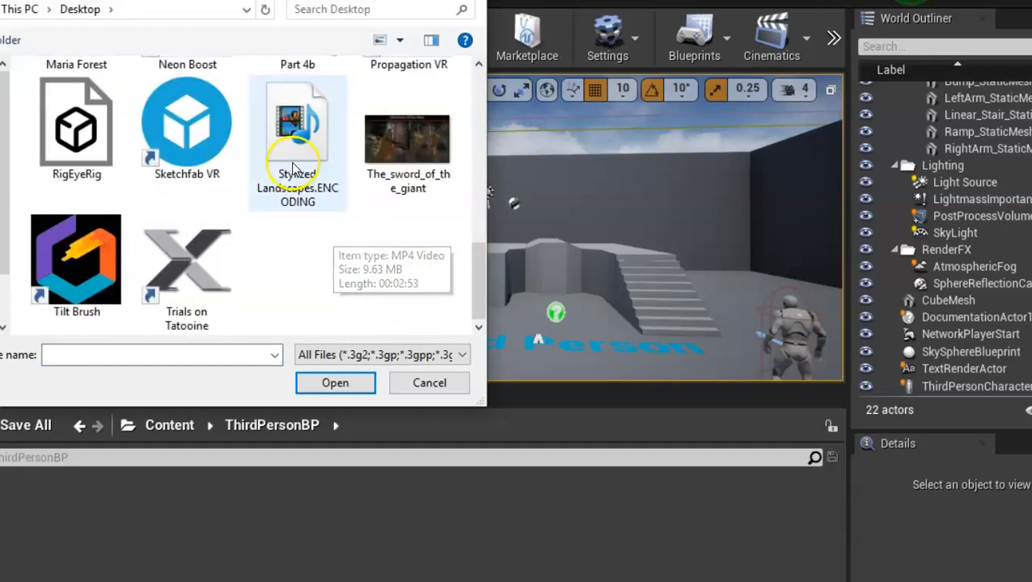
left_click(76, 129)
left_click(331, 383)
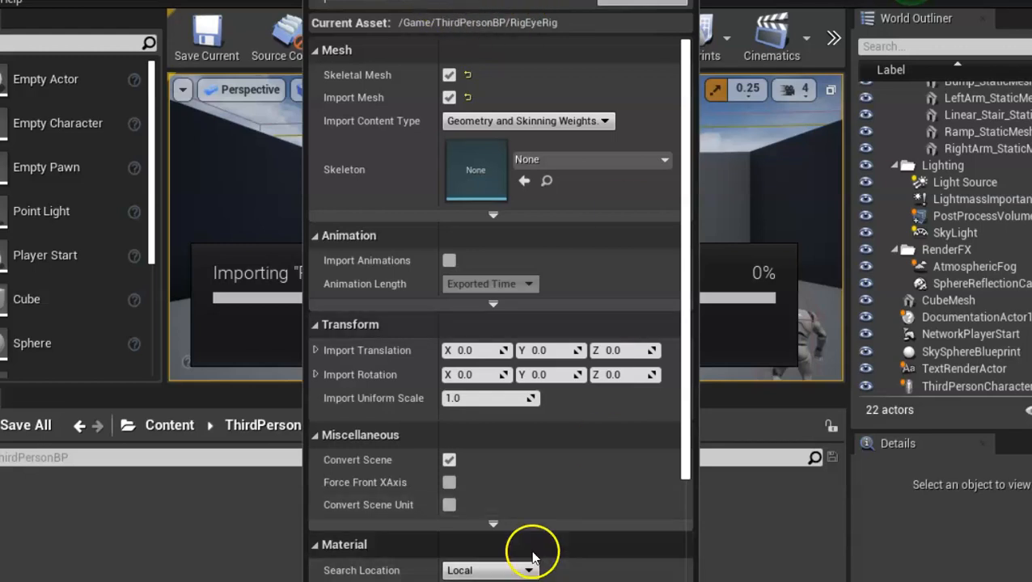
left_click(449, 260)
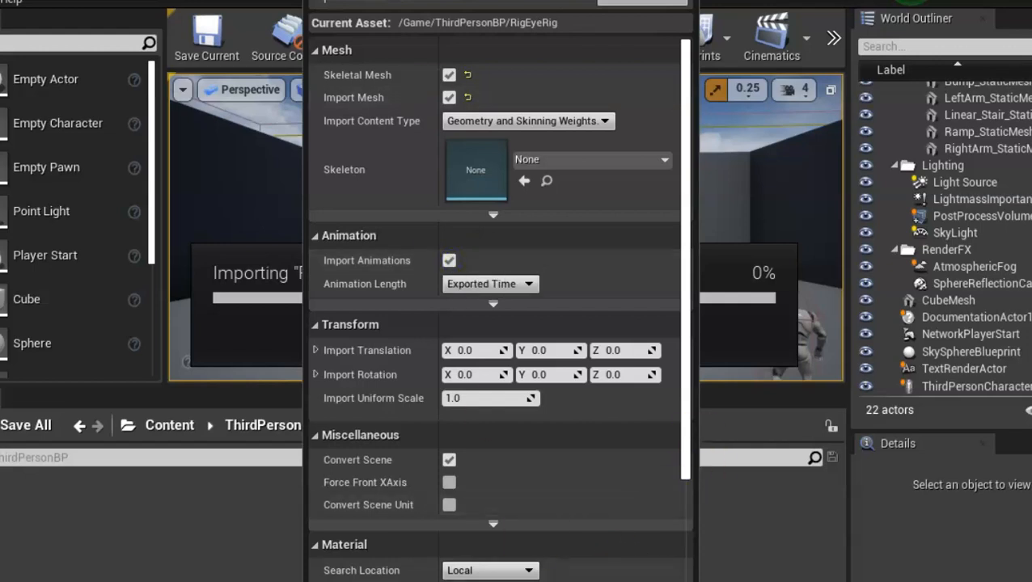
left_click_drag(411, 3, 1031, 5)
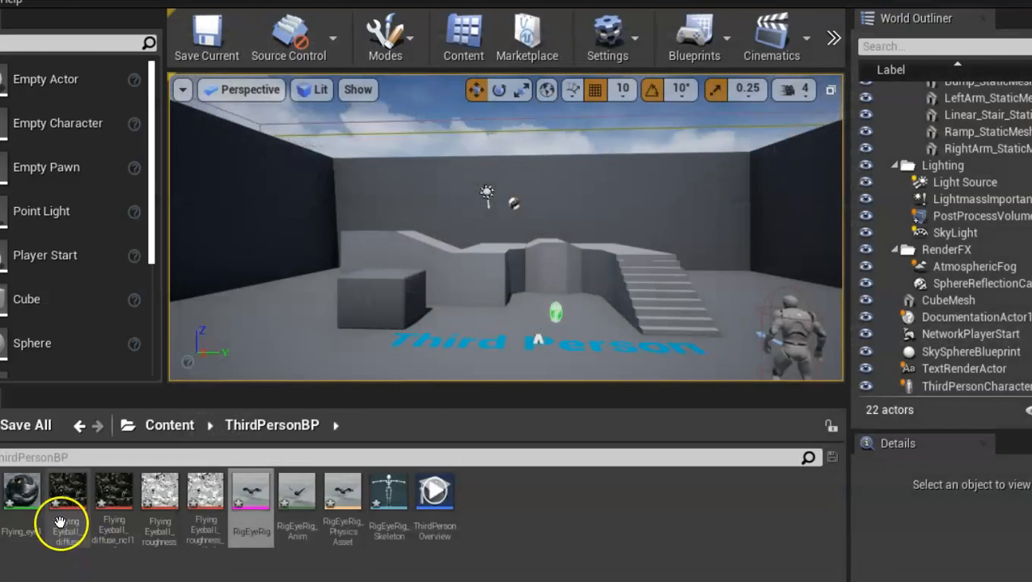
Step: Review the imported textures, skeletal mesh and physics asset, and preview RigEyeRig_Anim in the animation editor before closing it
mouse_move(32, 525)
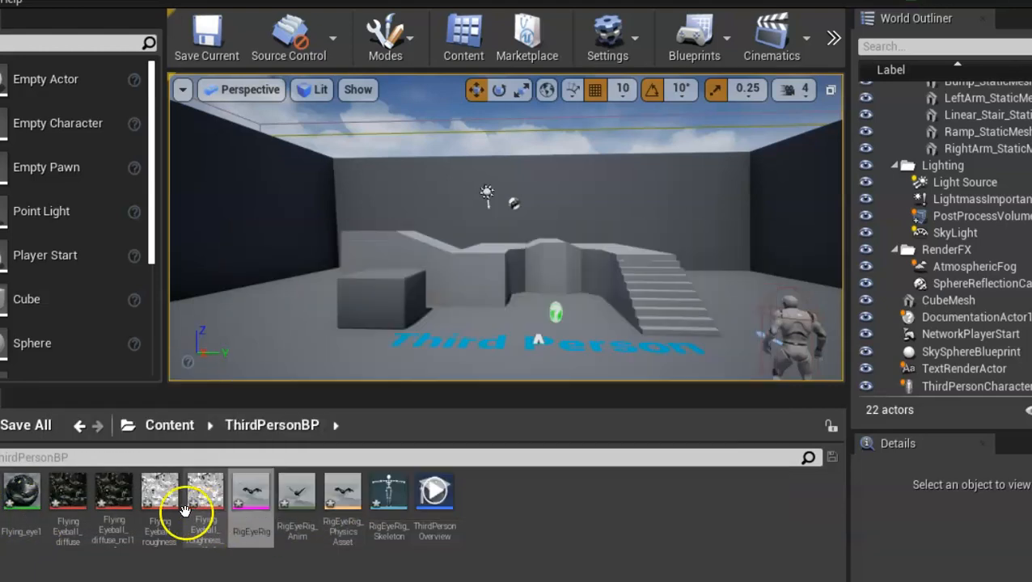
mouse_move(198, 522)
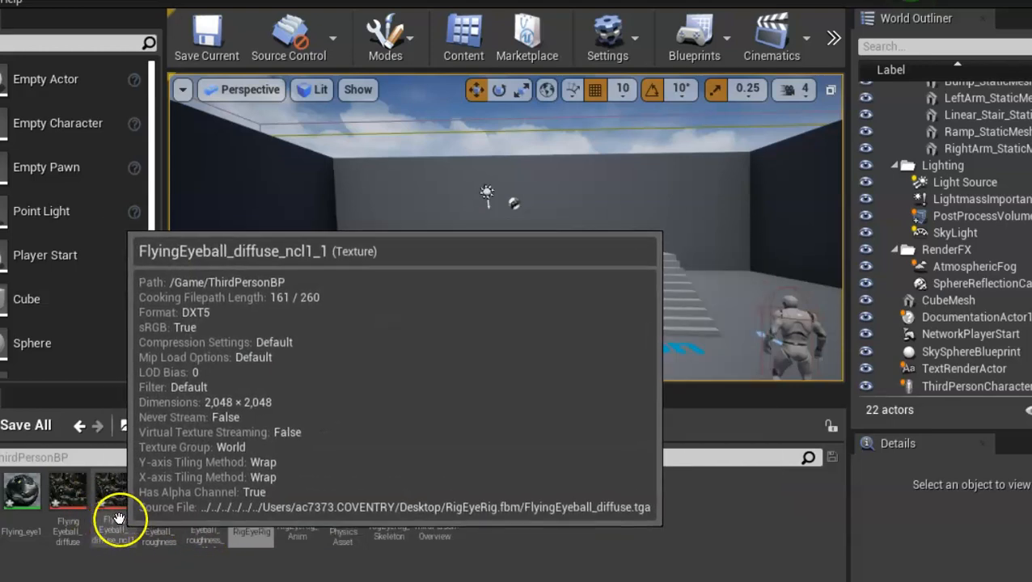
mouse_move(253, 510)
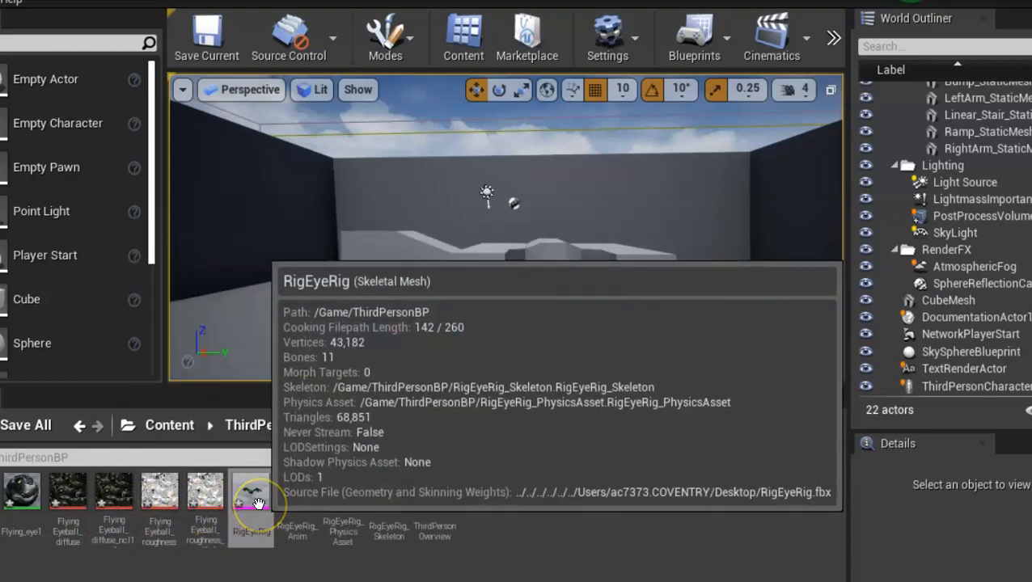
mouse_move(300, 525)
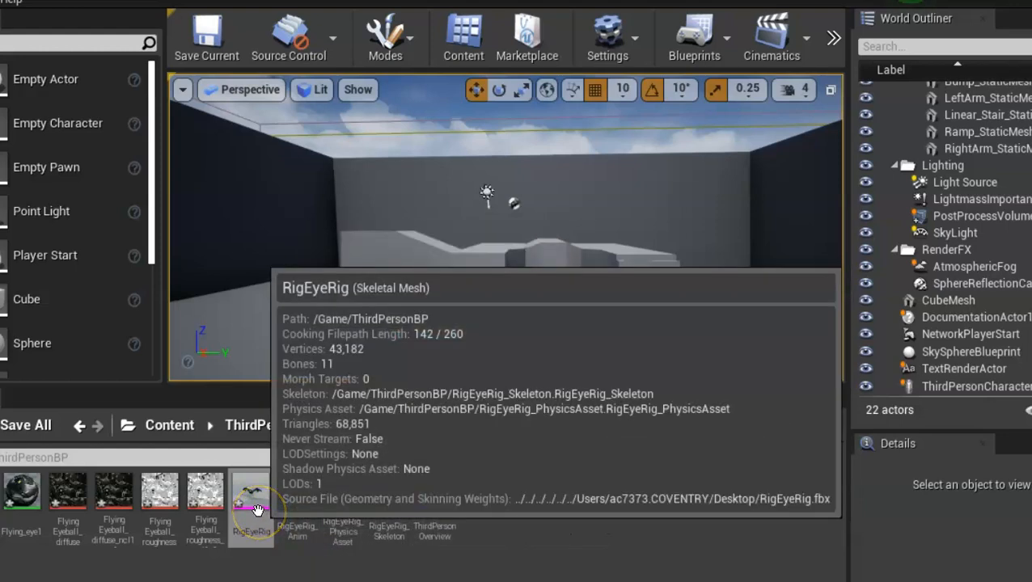
mouse_move(343, 495)
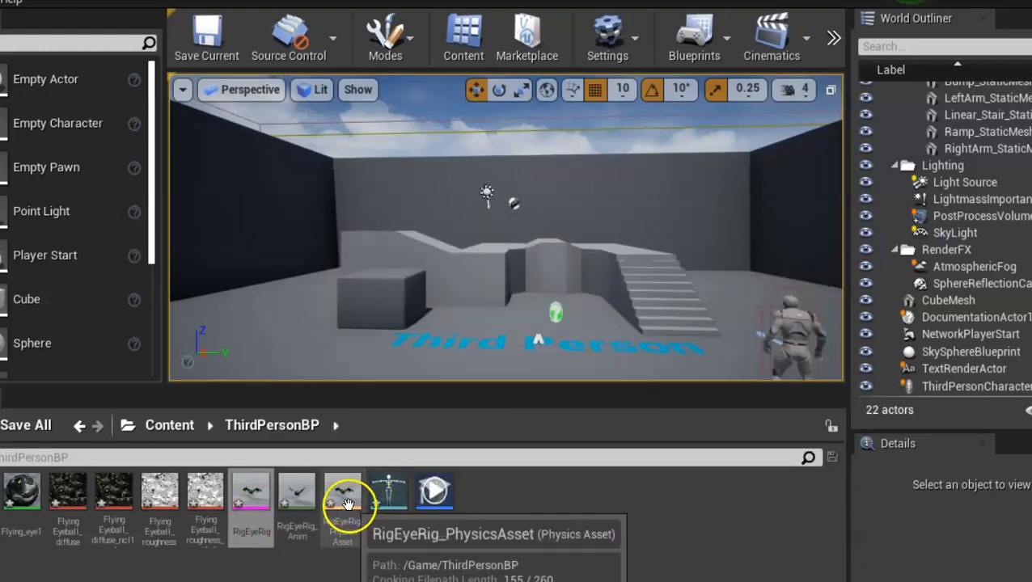
mouse_move(301, 500)
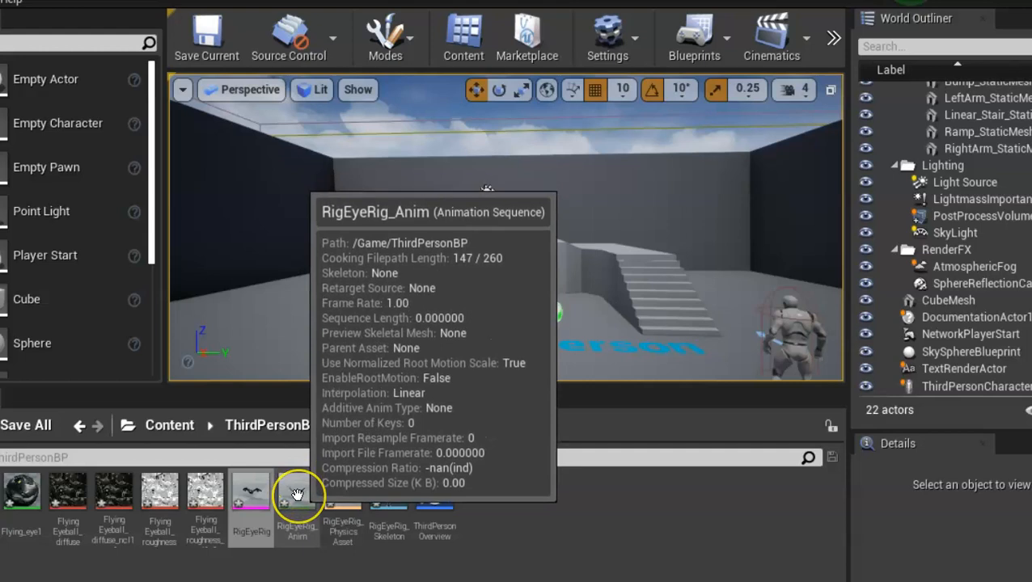
double_click(298, 496)
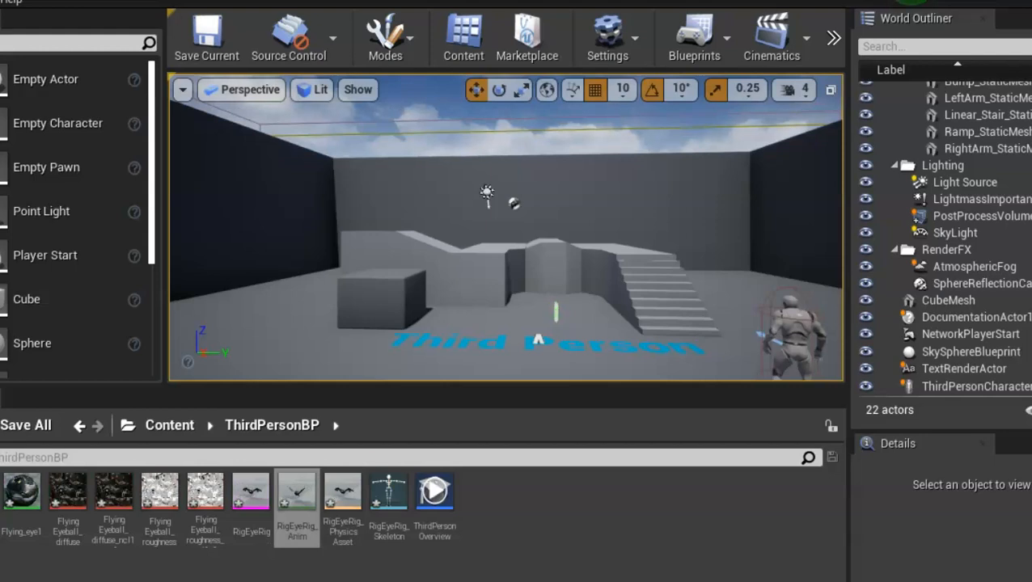
left_click_drag(1031, 147, 733, 74)
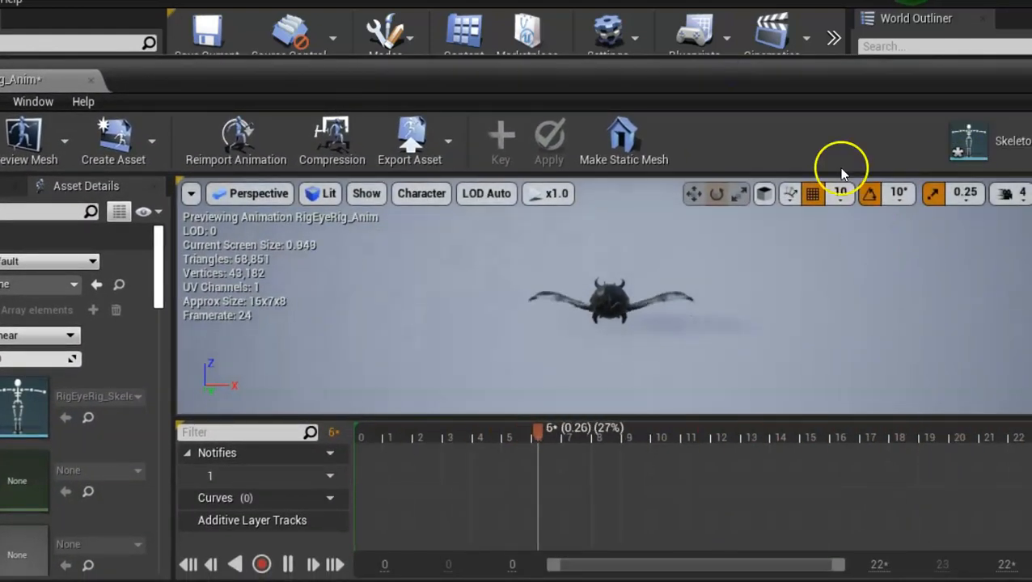
left_click_drag(783, 72, 495, 94)
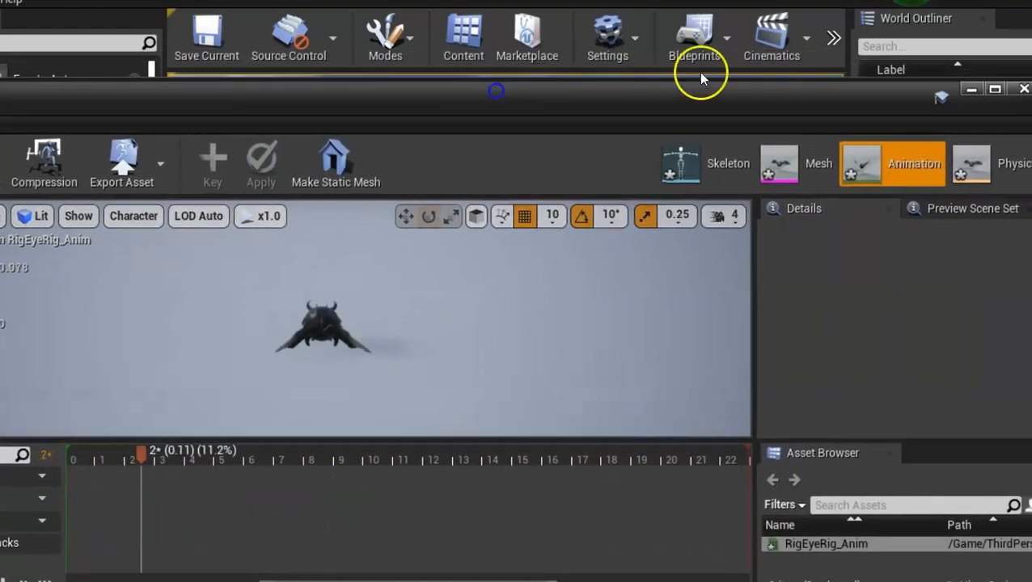
left_click(1024, 89)
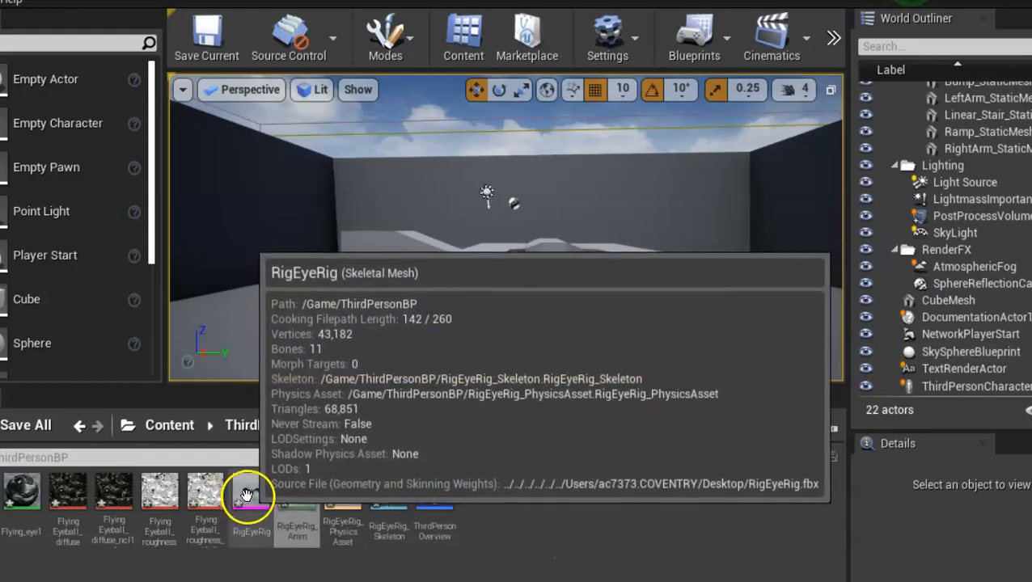
Step: Place the RigEyeRig skeletal mesh on the level floor near the cube and scale it up uniformly to about 37.75
left_click(247, 495)
left_click_drag(247, 495, 554, 313)
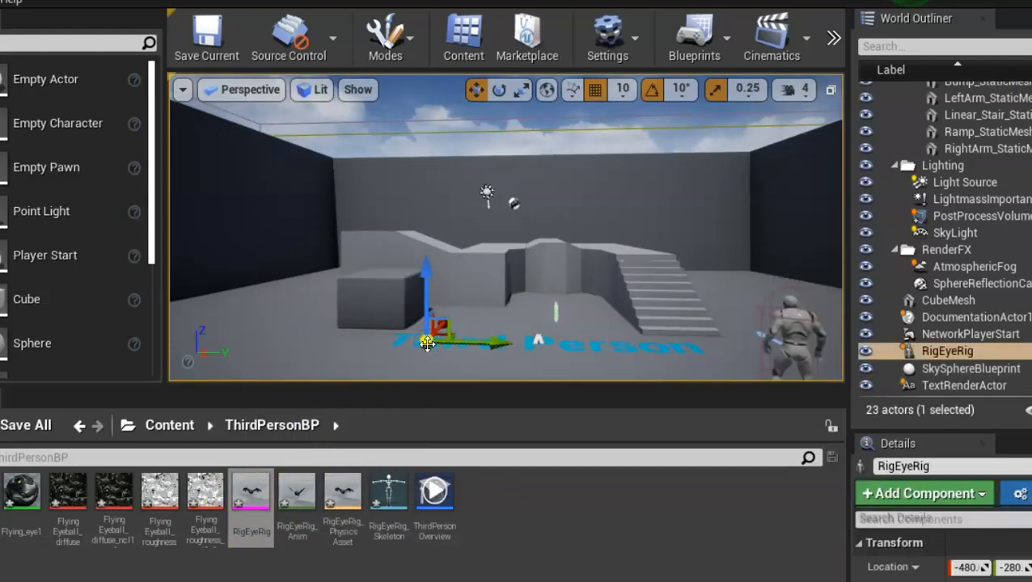
key("r")
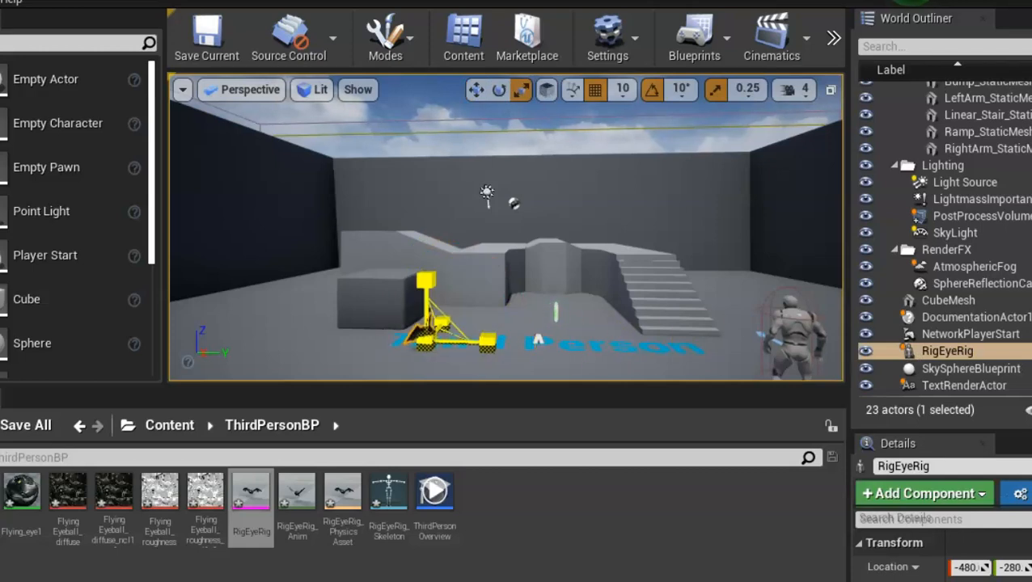
left_click_drag(425, 341, 366, 315)
left_click_drag(429, 344, 404, 305)
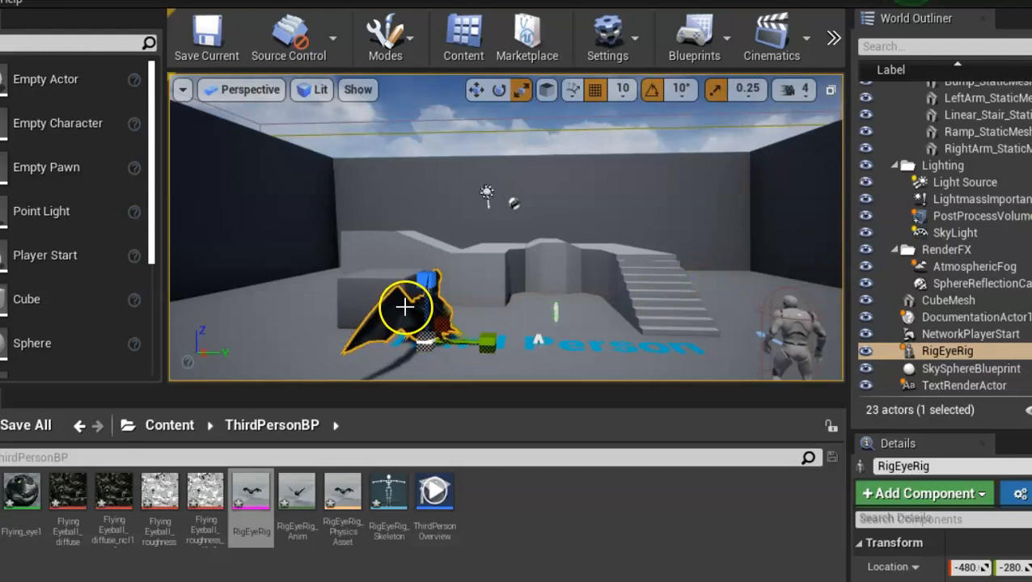
Step: Rotate the placed creature to about 20° in X and raise it above the floor beside the cube
key("e")
left_click_drag(465, 267, 428, 222)
key("w")
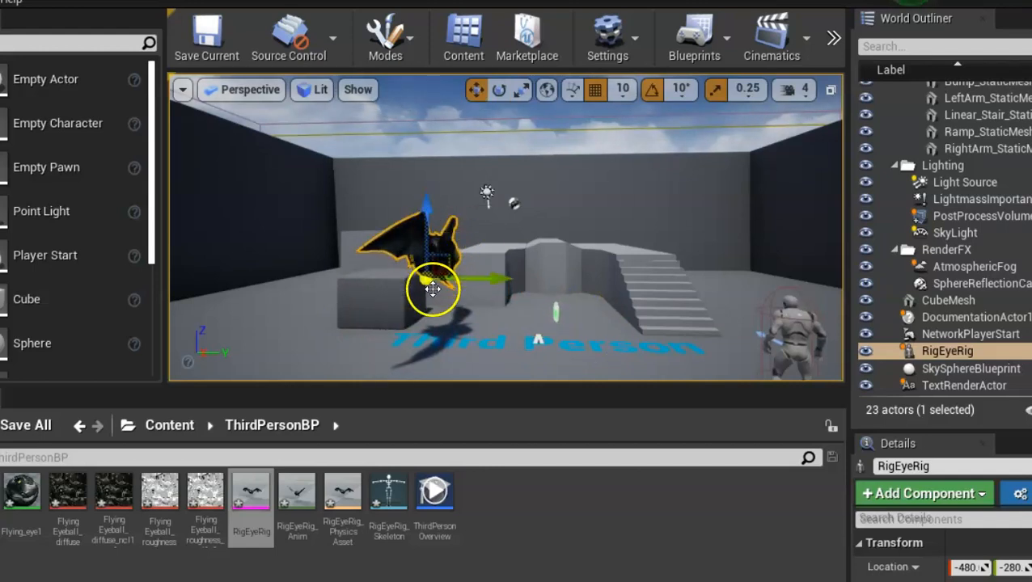
key("r")
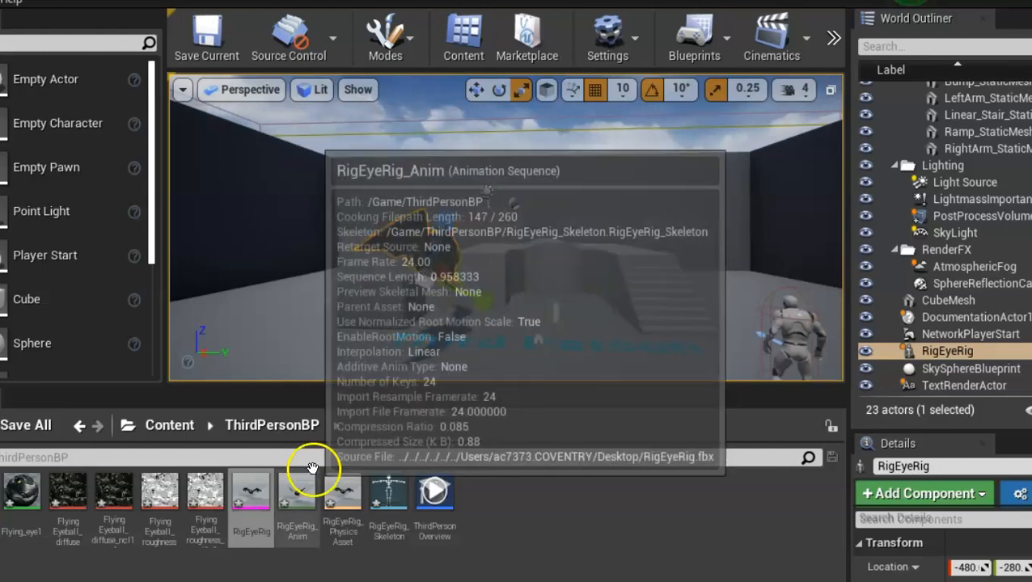
key("w")
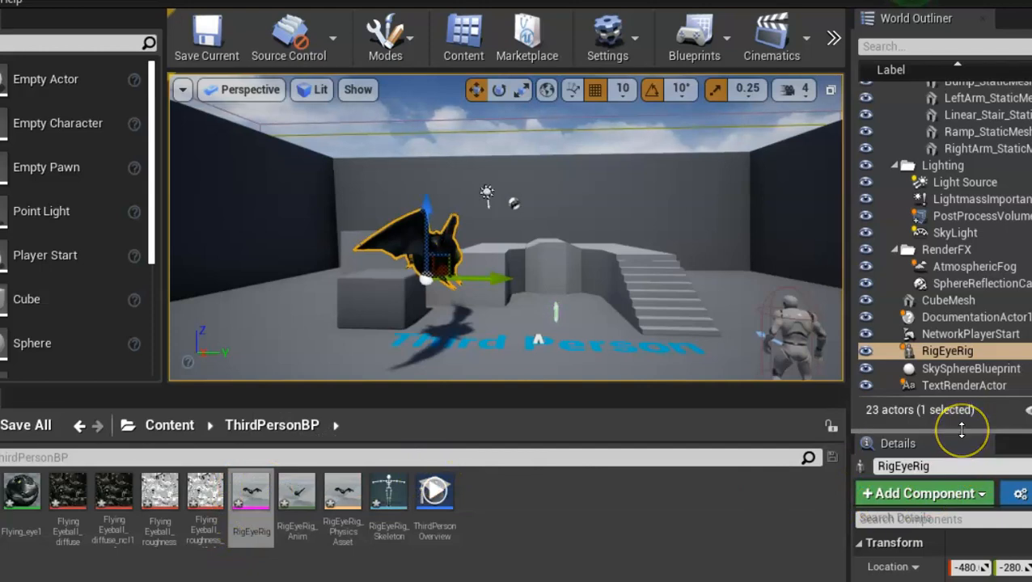
Step: Set the creature's Animation Mode to Use Animation Asset and assign RigEyeRig_Anim as its Anim to Play
left_click_drag(961, 430, 958, 57)
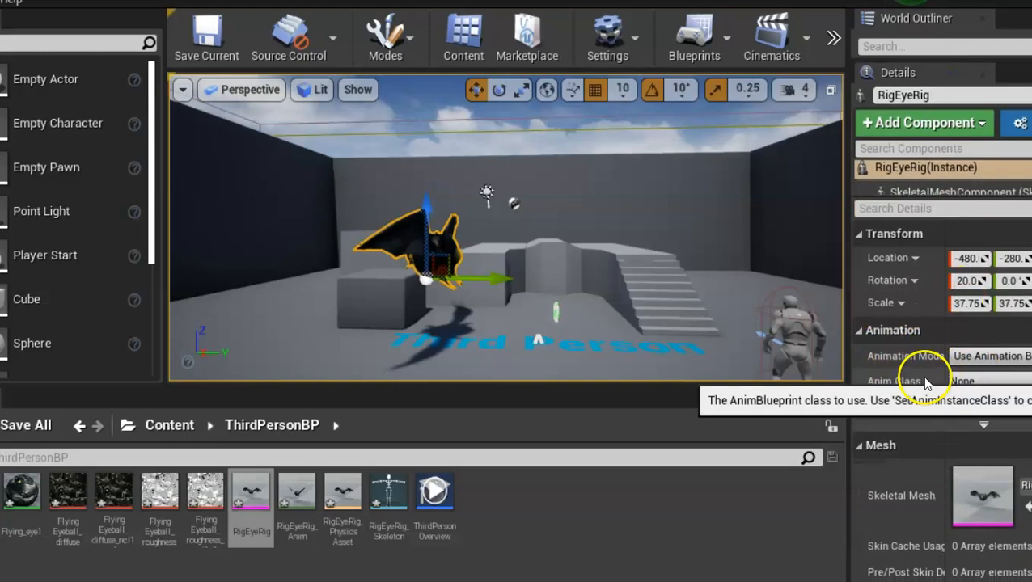
left_click(961, 359)
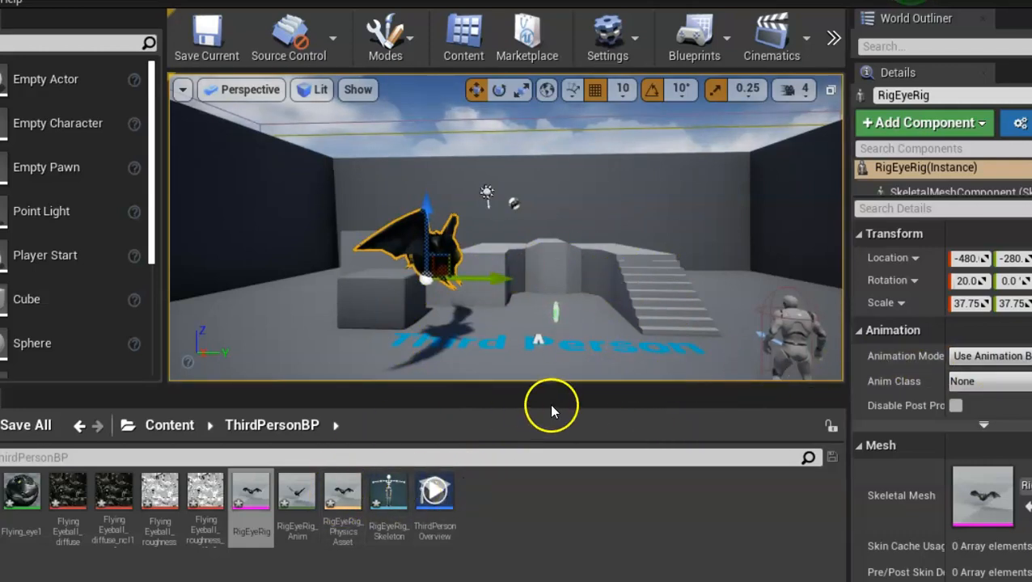
left_click(1027, 356)
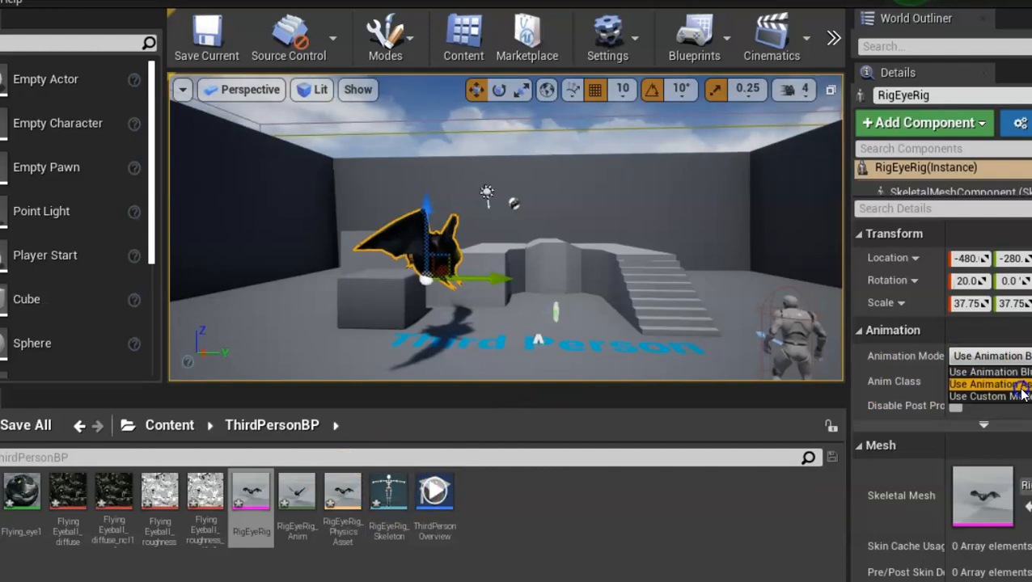
left_click(1023, 385)
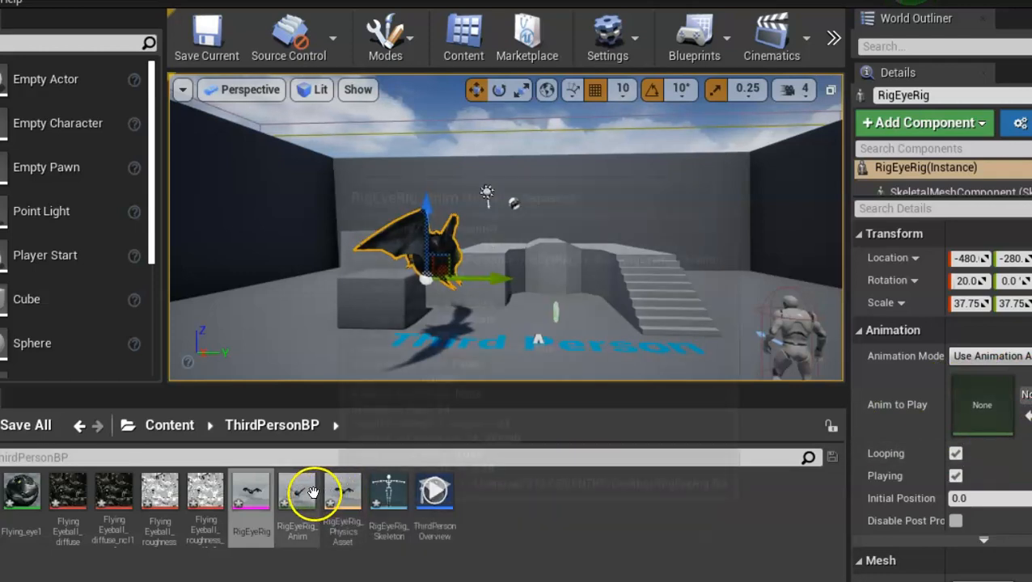
mouse_move(299, 492)
left_click_drag(301, 495, 1013, 414)
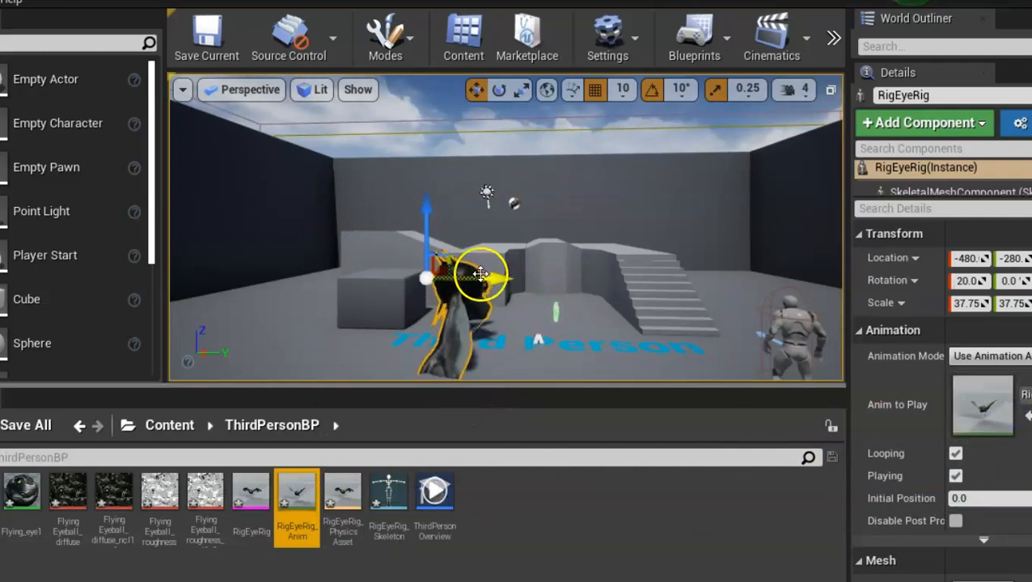
Step: Rotate the animated creature in the level to about -170° in X
left_click(444, 280)
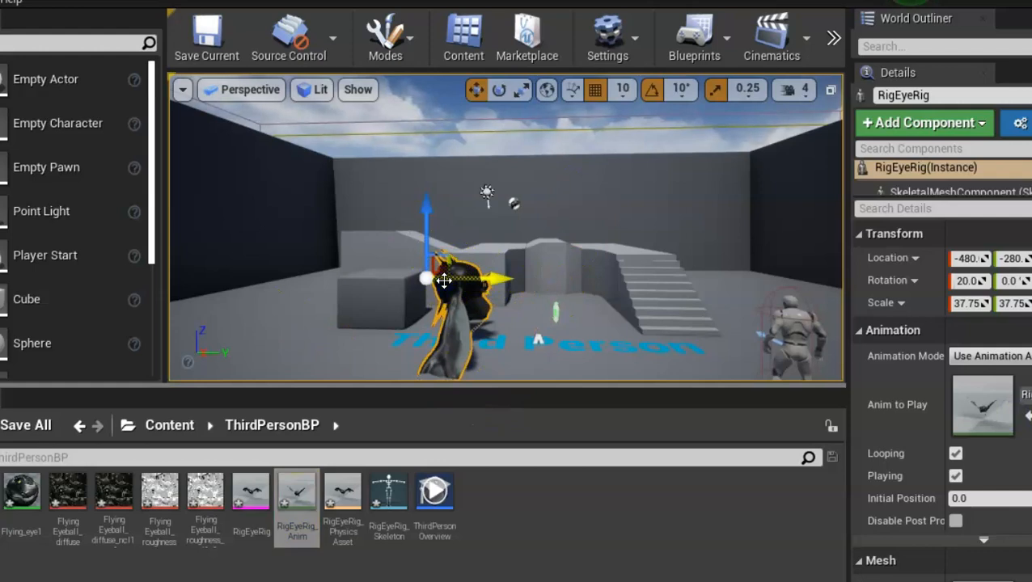
key("e")
left_click_drag(468, 191, 24, 120)
left_click_drag(502, 222, 550, 223)
left_click_drag(176, 136, 176, 136)
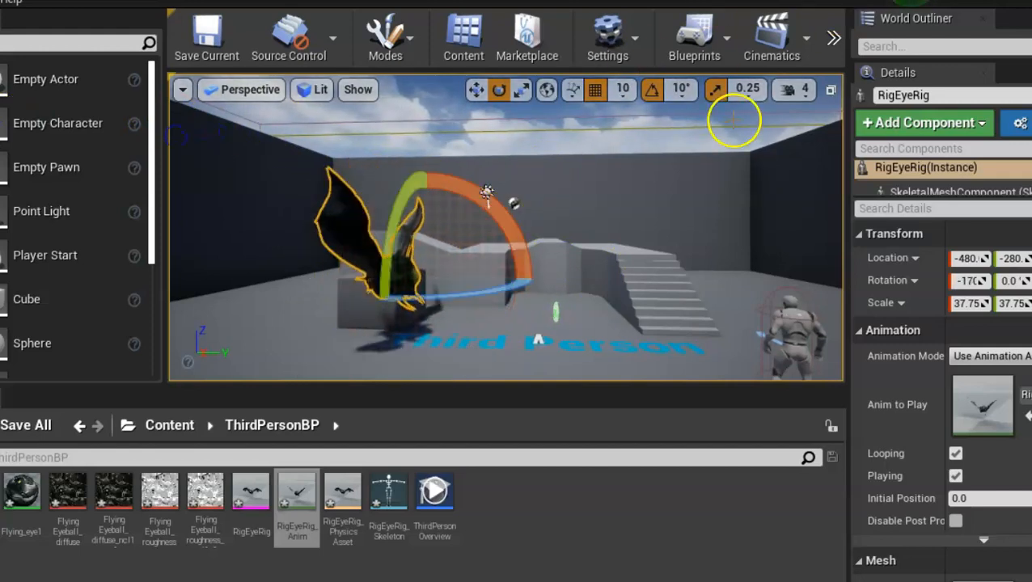
Step: Turn off scale, rotation and grid snapping, and rotate the creature freely to about -176° in X
left_click(716, 91)
left_click(652, 90)
left_click(594, 90)
left_click_drag(459, 175, 445, 185)
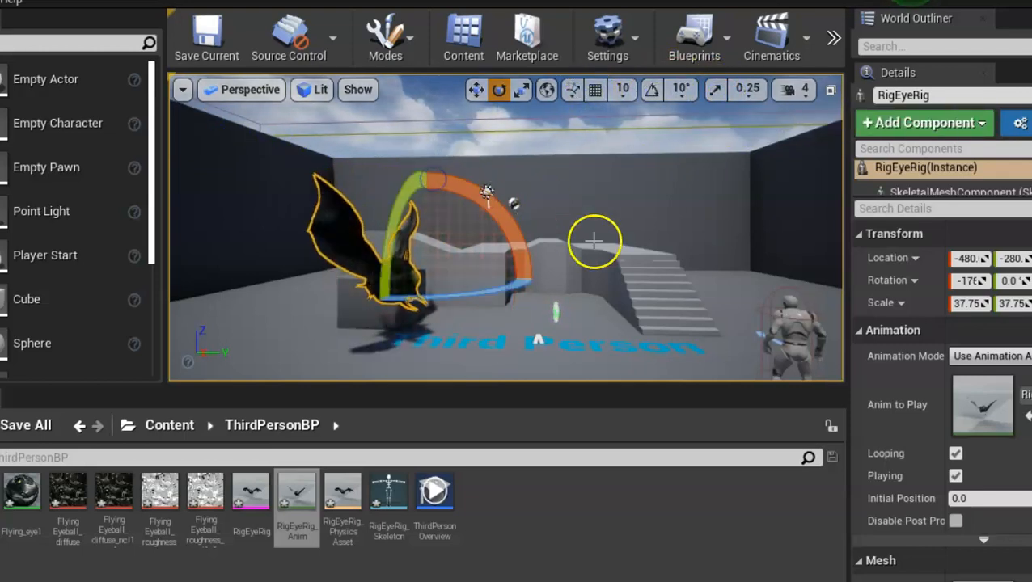
Step: Raise the creature above the cube's height and move it along X to about -371
key("f")
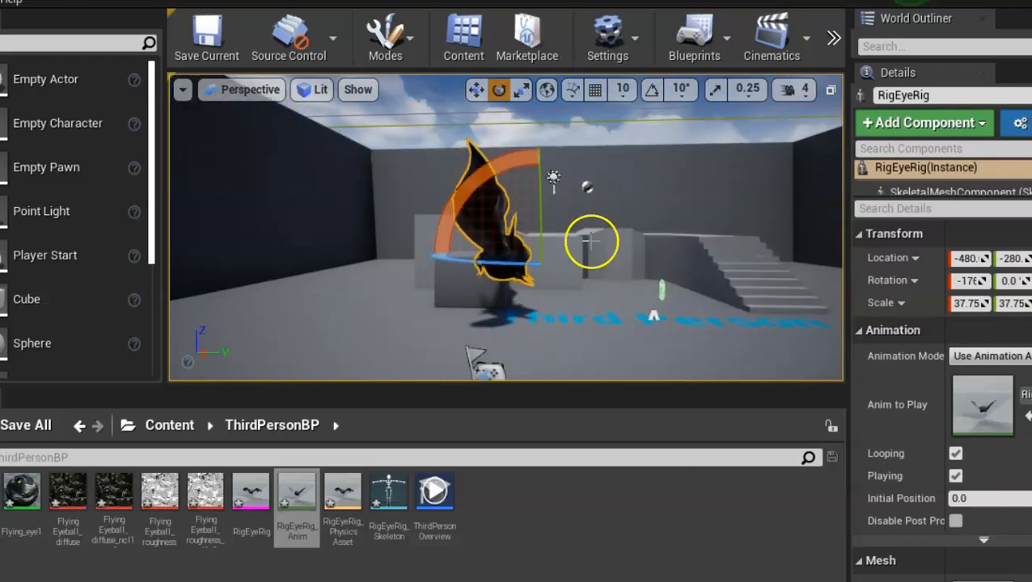
left_click_drag(616, 231, 274, 320, "alt")
right_click_drag(591, 252, 486, 292, "alt")
right_click_drag(647, 281, 636, 203, "alt")
left_click_drag(668, 303, 463, 298, "alt")
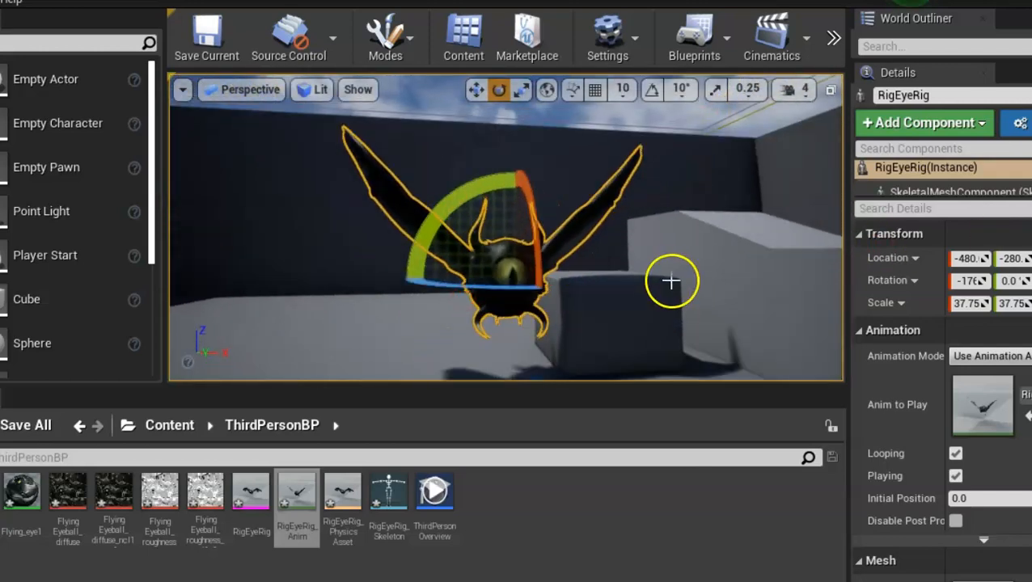
key("w")
left_click_drag(530, 239, 545, 153)
left_click_drag(584, 186, 663, 180)
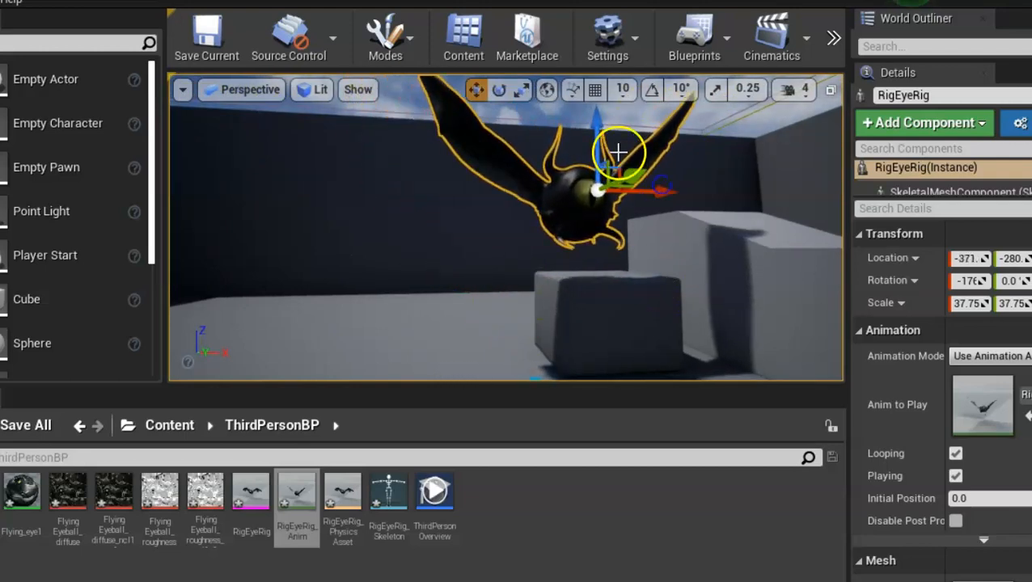
Step: Move the creature along Y to about -61, in front of the ramps, and fine-tune its height above the floor
left_click_drag(598, 133, 597, 117)
left_click_drag(677, 322, 670, 290, "alt")
right_click_drag(935, 377, 993, 361)
left_click_drag(526, 248, 615, 227)
left_click_drag(552, 153, 553, 187)
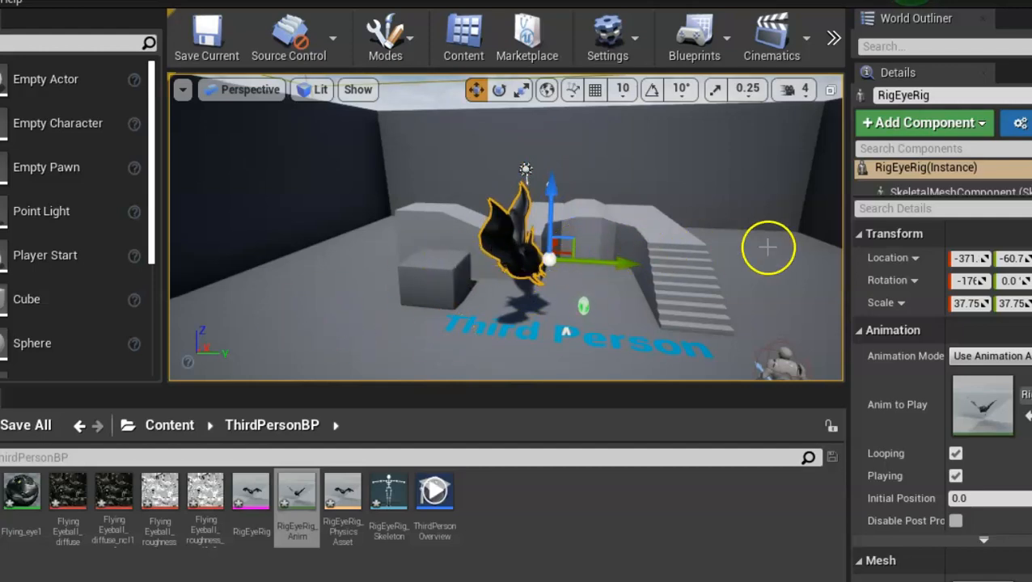
Step: Play the level, walk the character up to the flying creature to examine its animation, and end the play session
left_click(834, 38)
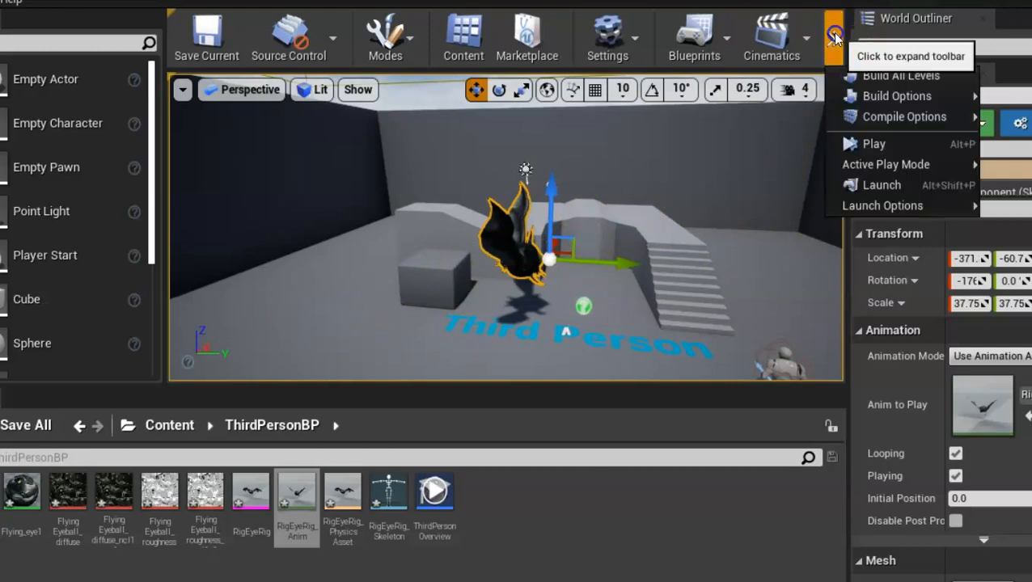
left_click(879, 143)
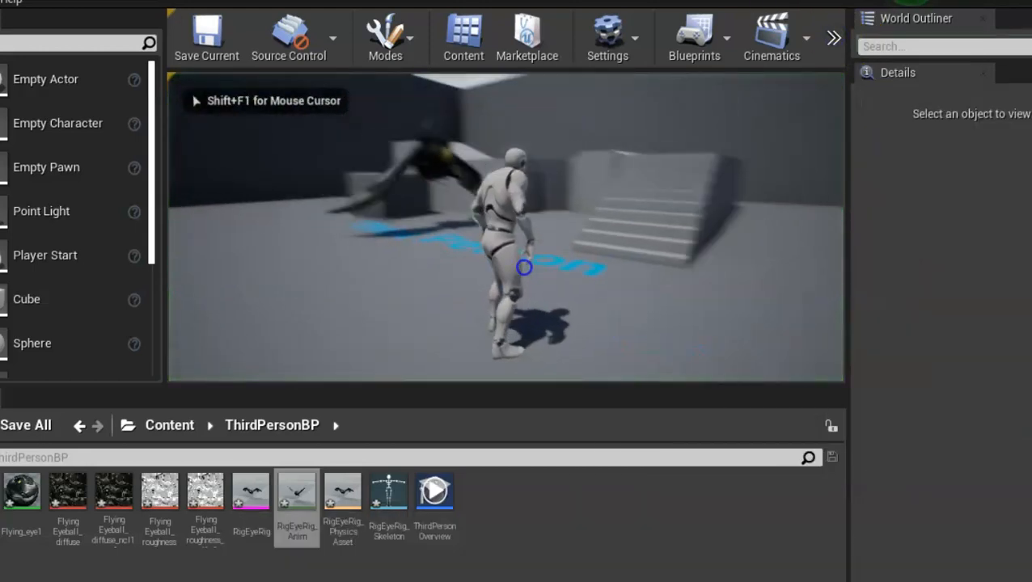
key("w")
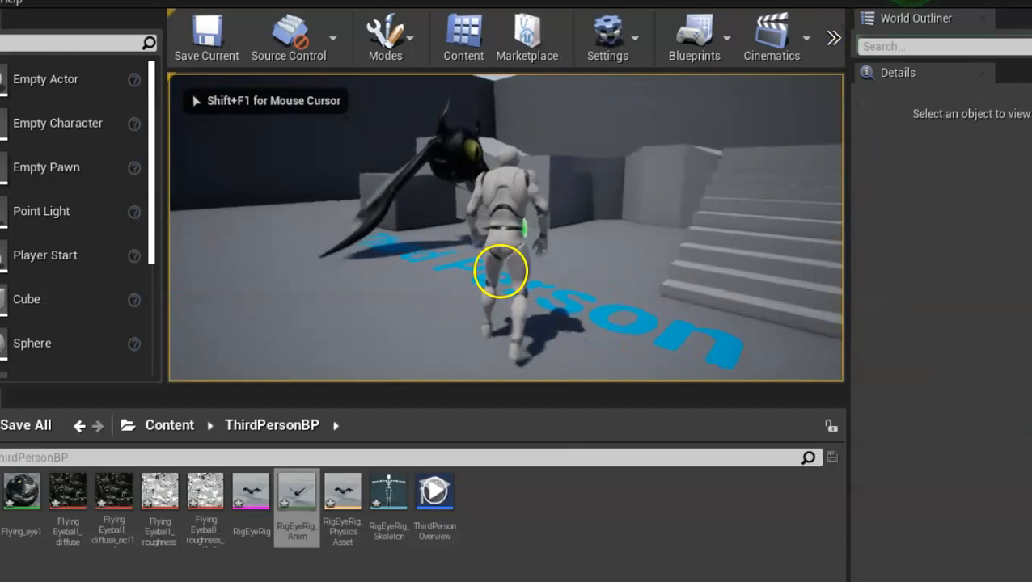
mouse_move(170, 304)
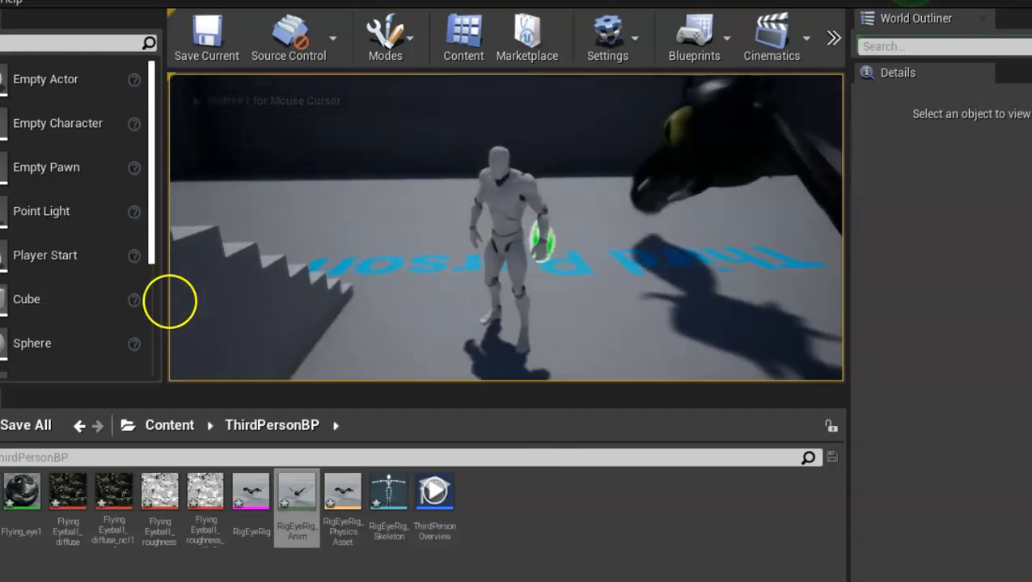
mouse_move(203, 246)
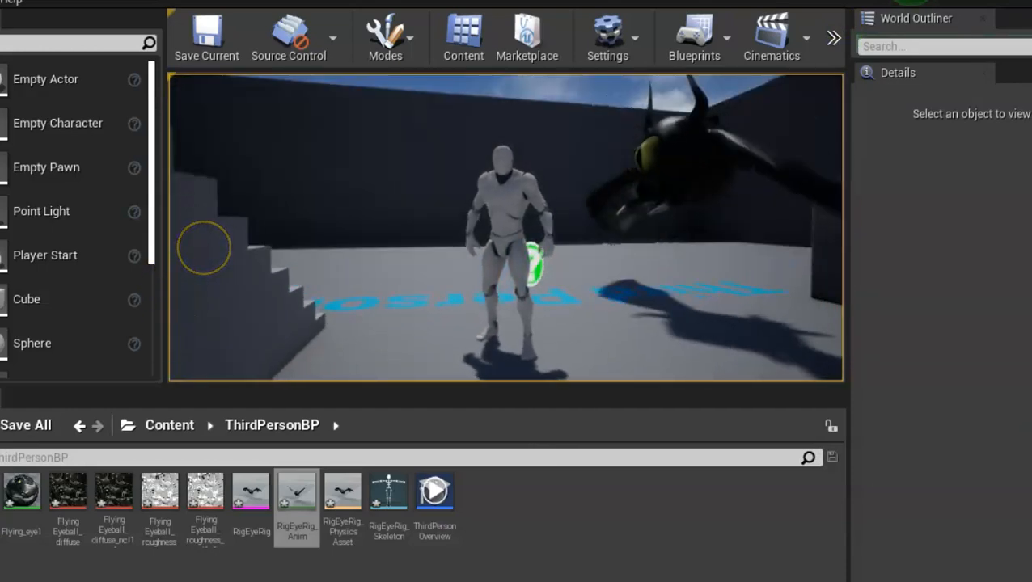
key("Escape")
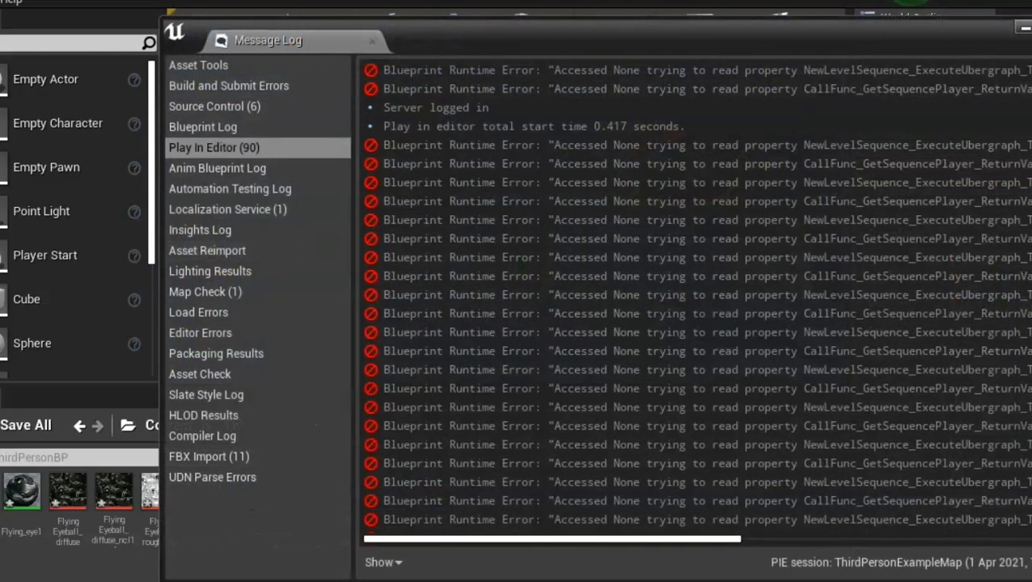
left_click(706, 252)
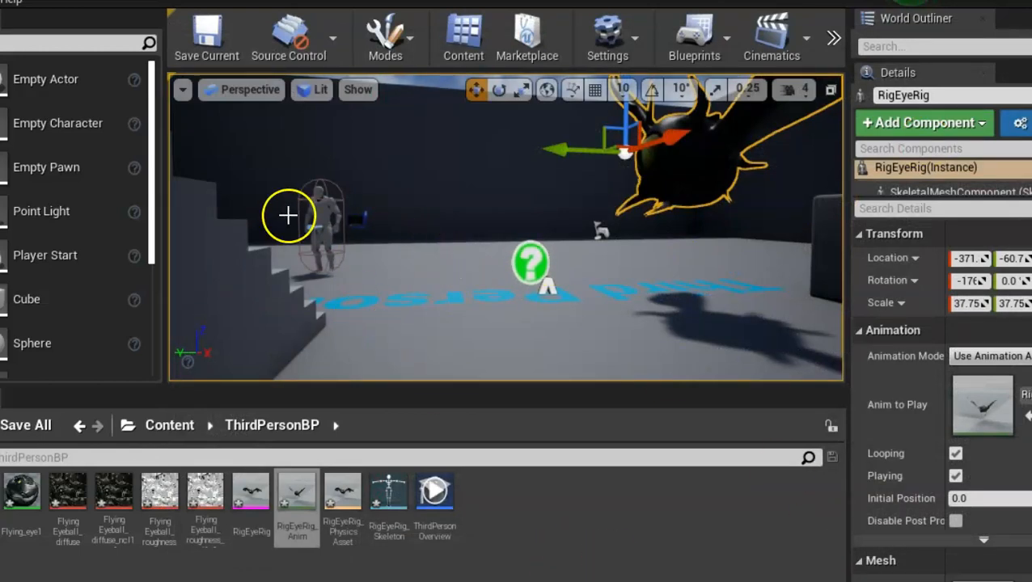
Step: Open the Sequencer and add a level sequence named EyeBatSeq
mouse_move(324, 239)
left_mouse_down("alt")
mouse_move(451, 307)
mouse_move(340, 243)
mouse_move(308, 242)
mouse_move(319, 235)
left_mouse_up("alt")
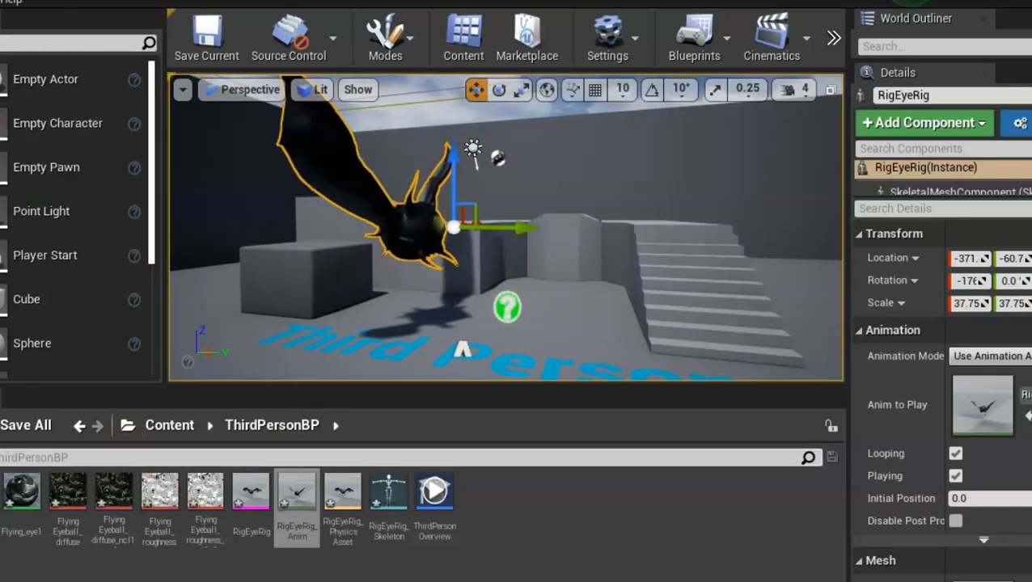
left_click(2, 2)
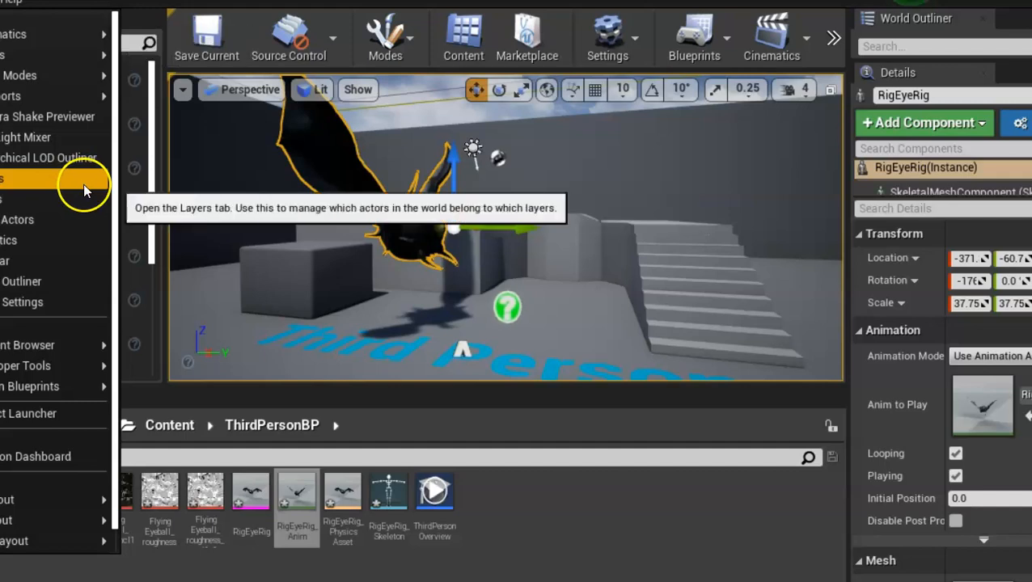
mouse_move(50, 38)
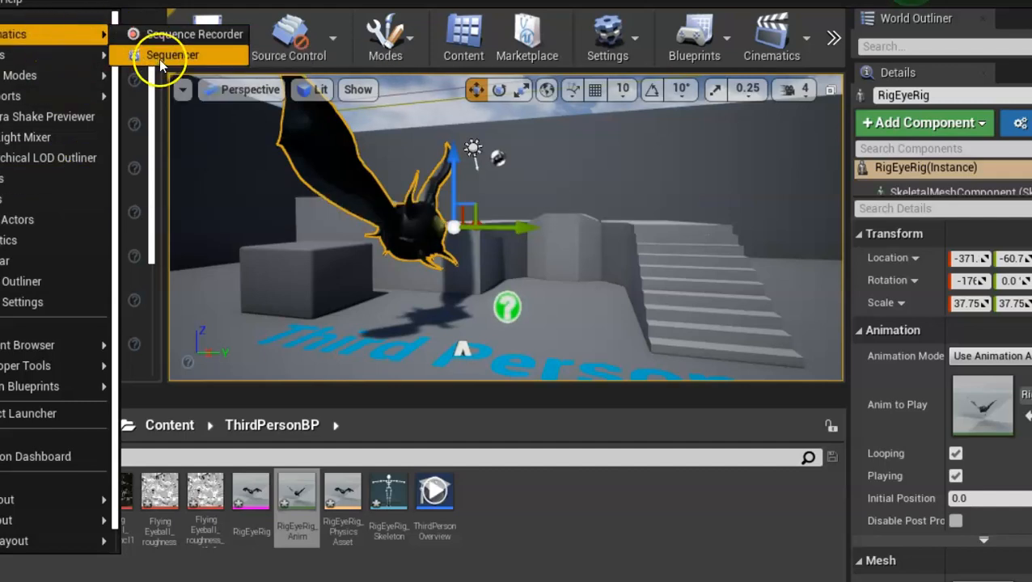
left_click(158, 57)
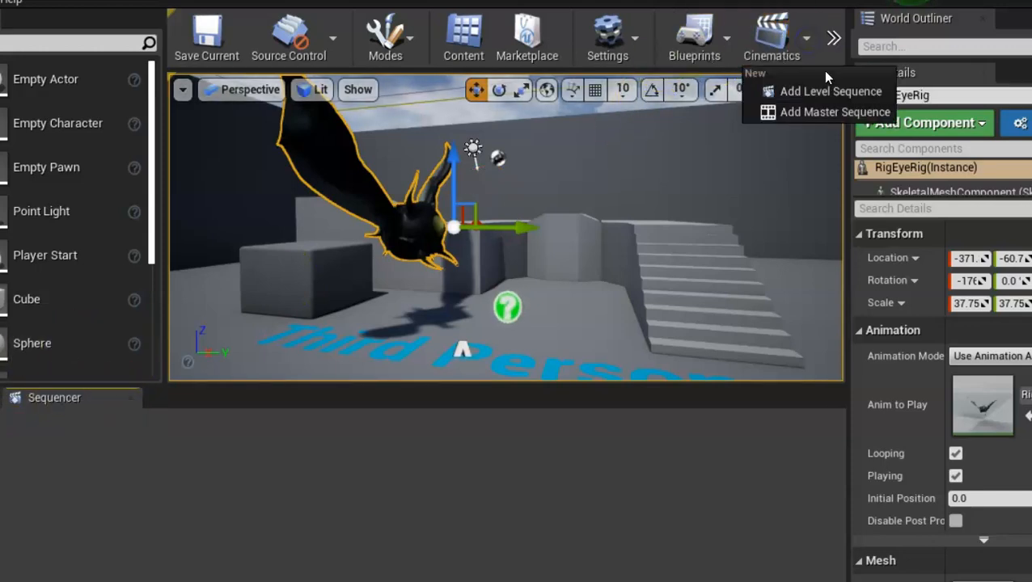
left_click(831, 94)
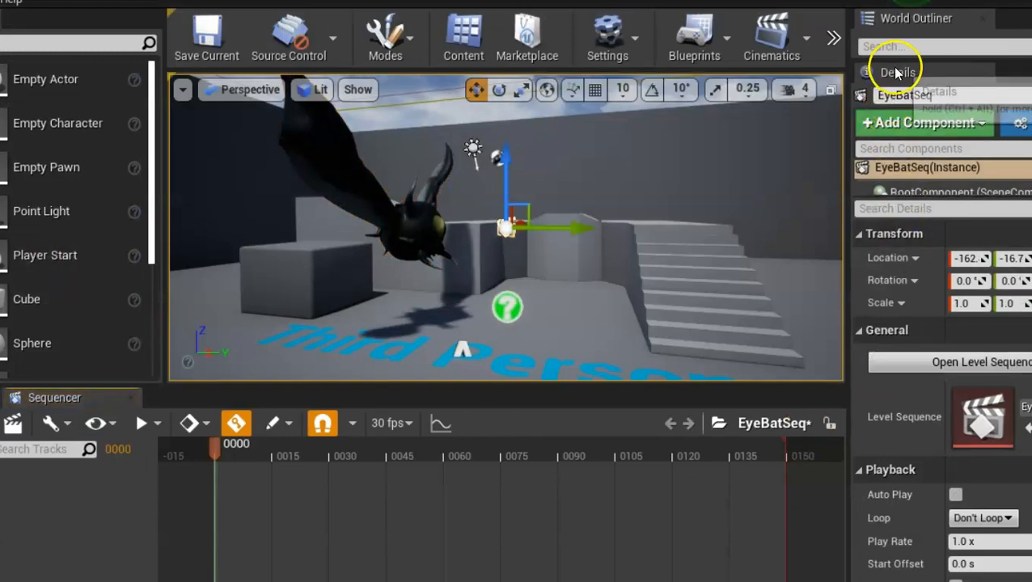
Step: Expand the World Outliner to find the EyeBatSeq actor, and shrink it again to give the Details area room
left_click_drag(894, 63, 902, 545)
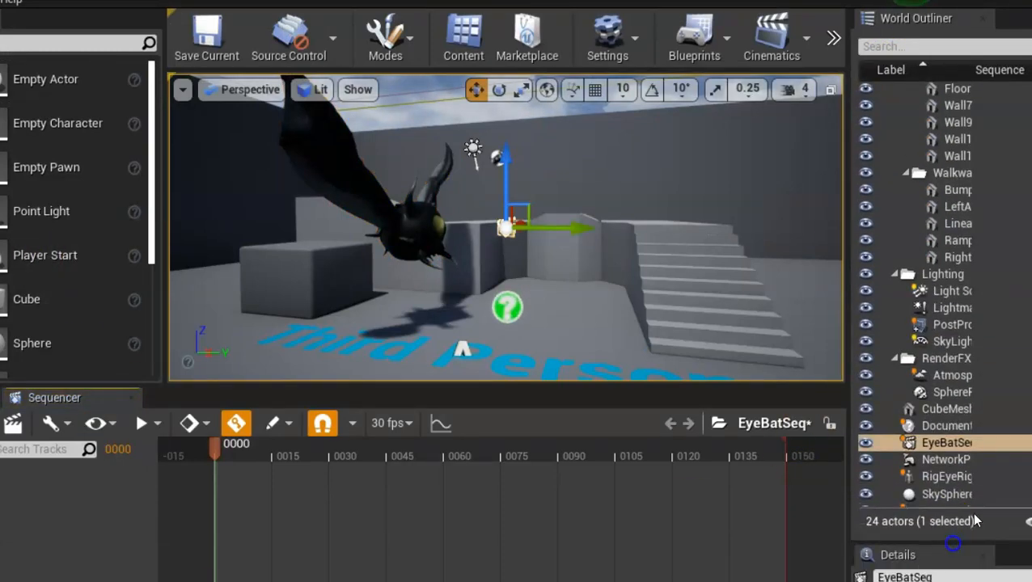
left_click(951, 448)
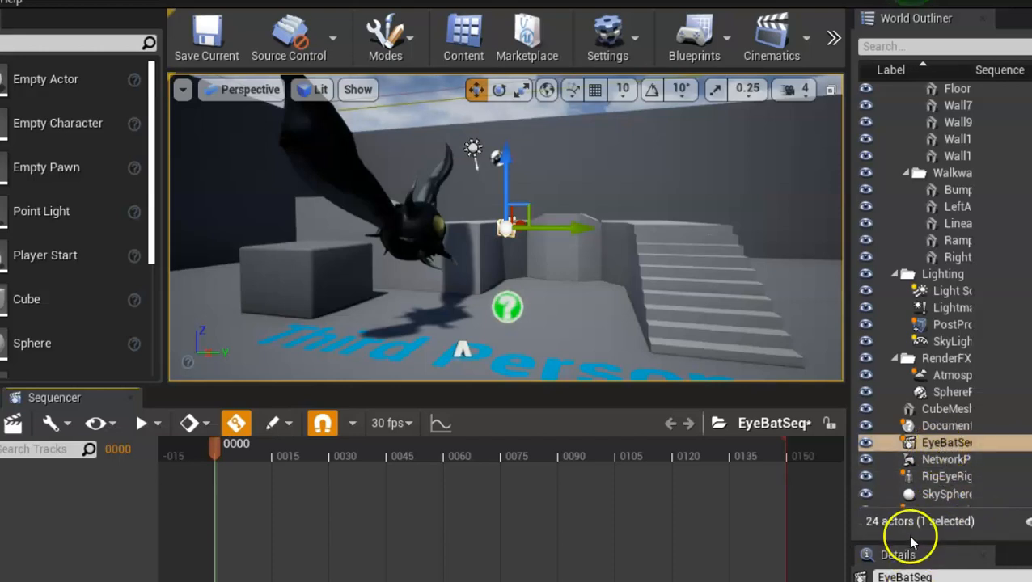
left_click_drag(911, 546, 907, 84)
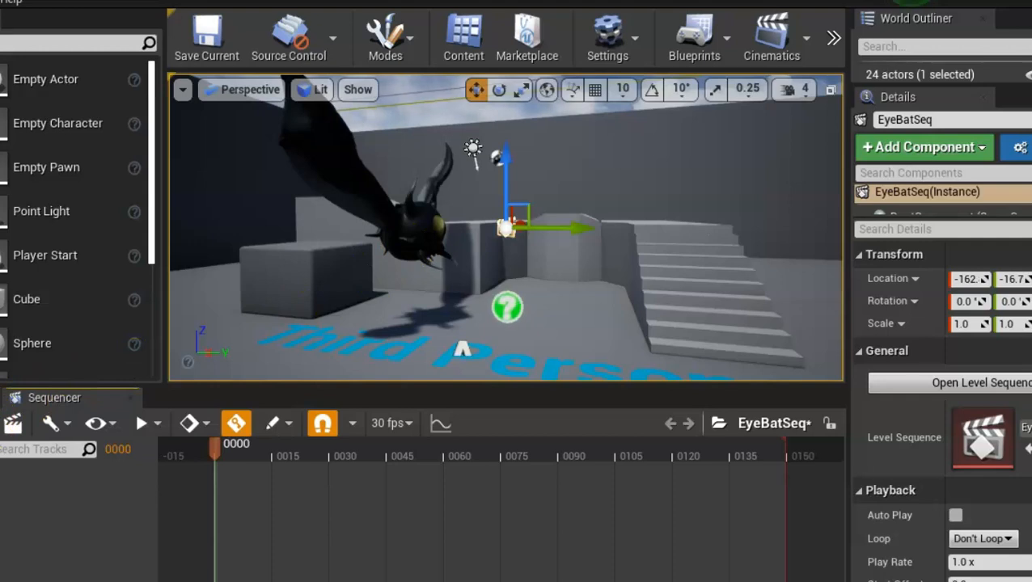
Step: Add the existing RigEyeRig actor to the EyeBatSeq sequence as a track
left_click(1, 450)
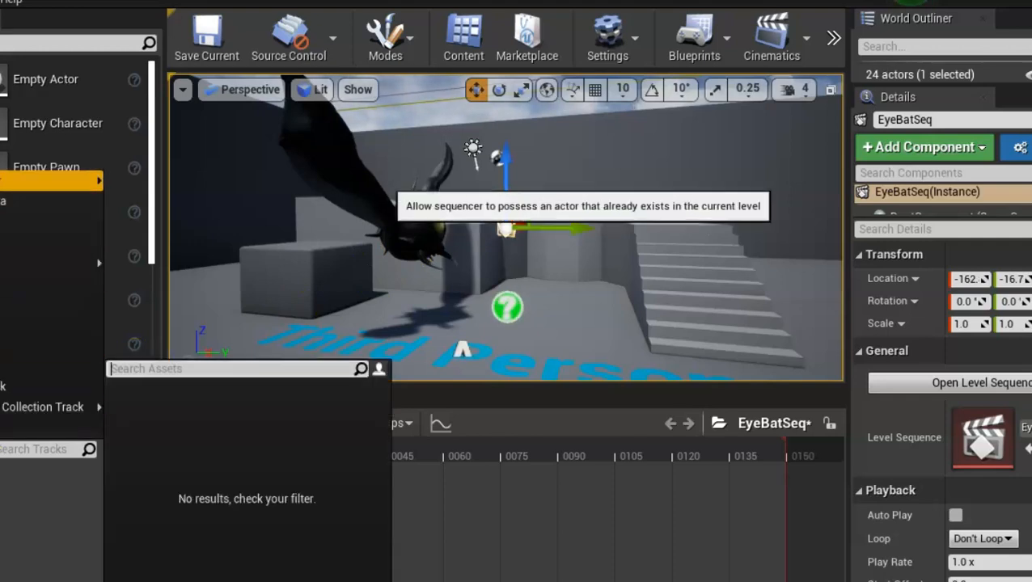
mouse_move(49, 179)
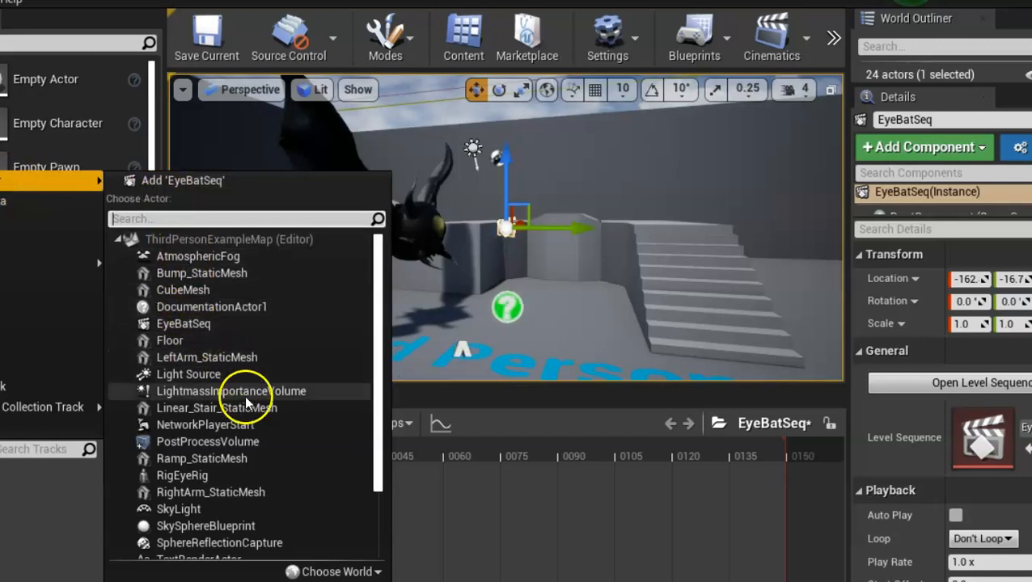
left_click(191, 475)
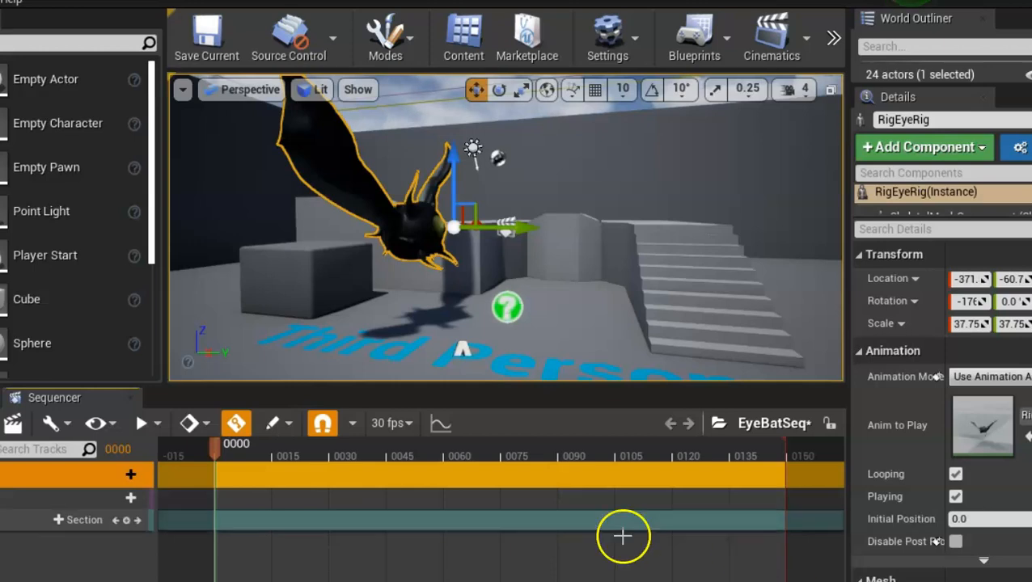
Step: Show the sequence time in seconds and extend the playback range's end to about 10 seconds
left_click(409, 424)
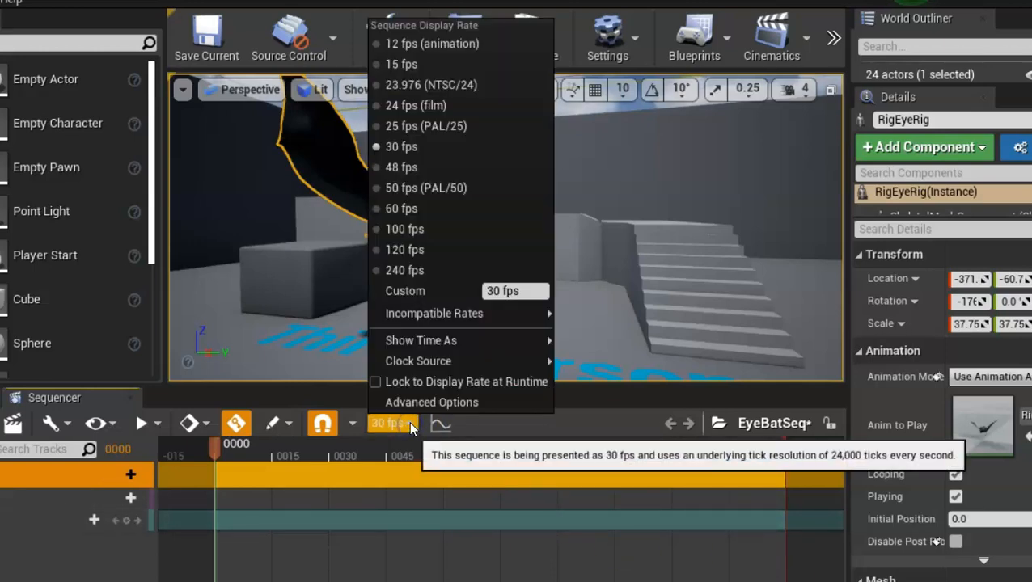
mouse_move(437, 361)
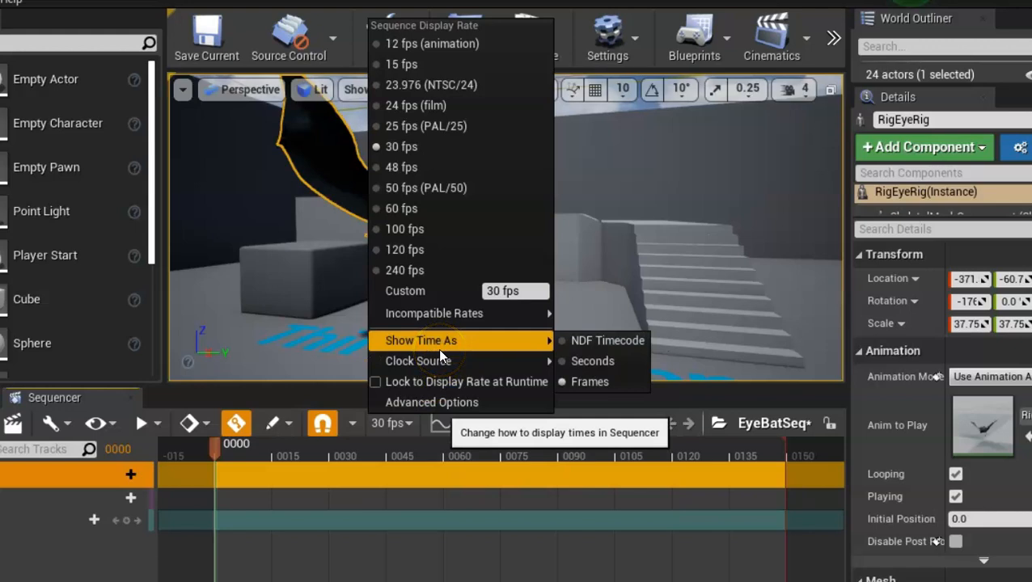
left_click(592, 361)
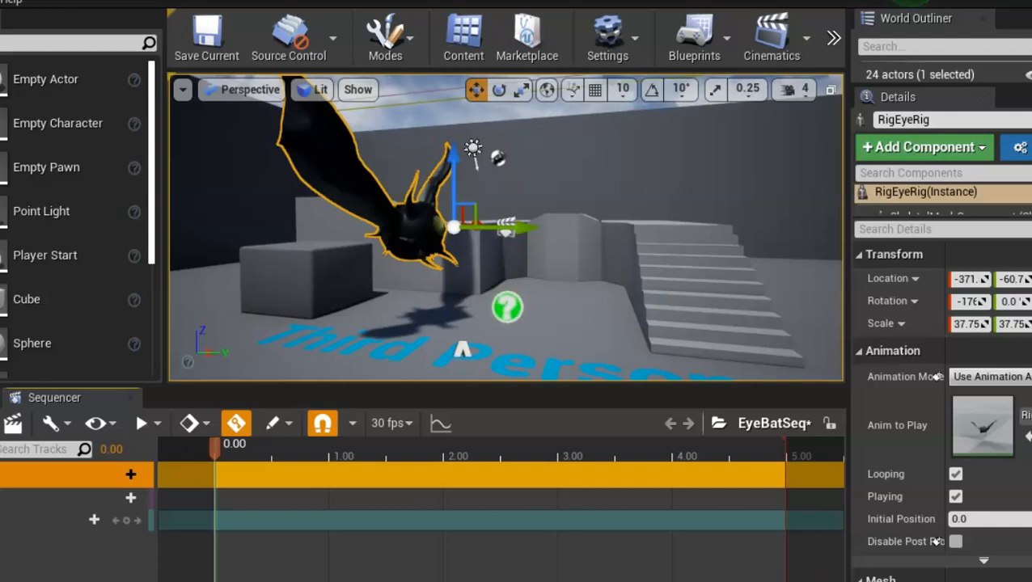
left_click_drag(548, 581, 820, 581)
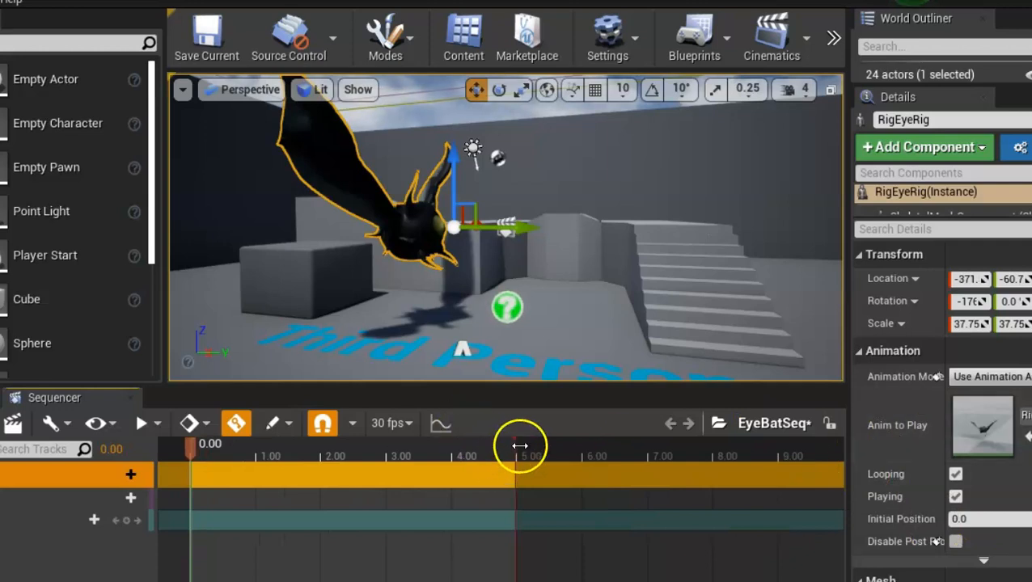
mouse_move(519, 445)
left_mouse_down()
mouse_move(627, 447)
mouse_move(423, 452)
mouse_move(854, 461)
left_mouse_up()
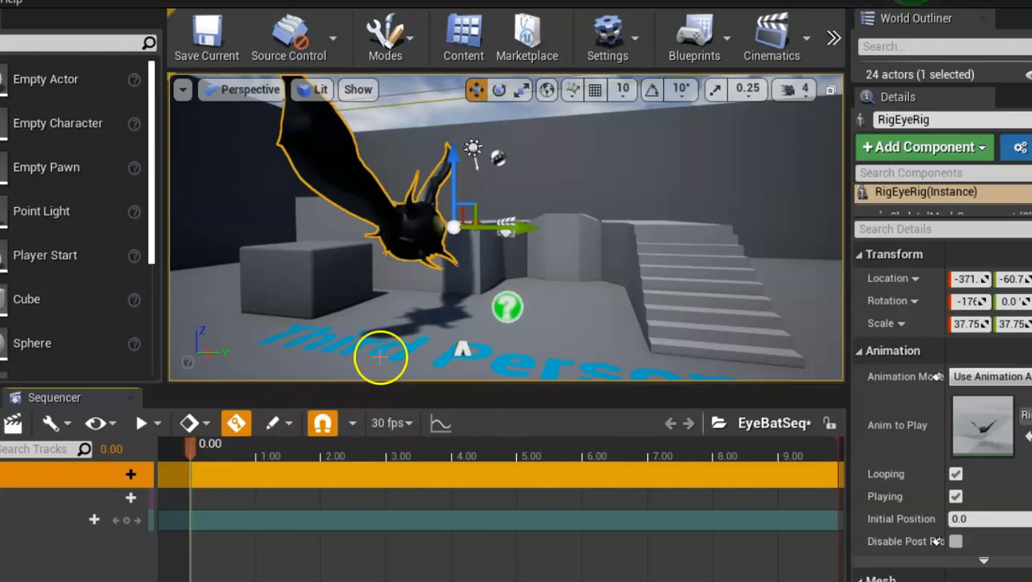
Step: Key the creature's transform at 0.00 seconds, and at 4.9667 seconds move it along Y to about 637
left_click_drag(437, 321, 484, 324, "alt")
right_click_drag(606, 297, 114, 304, "alt")
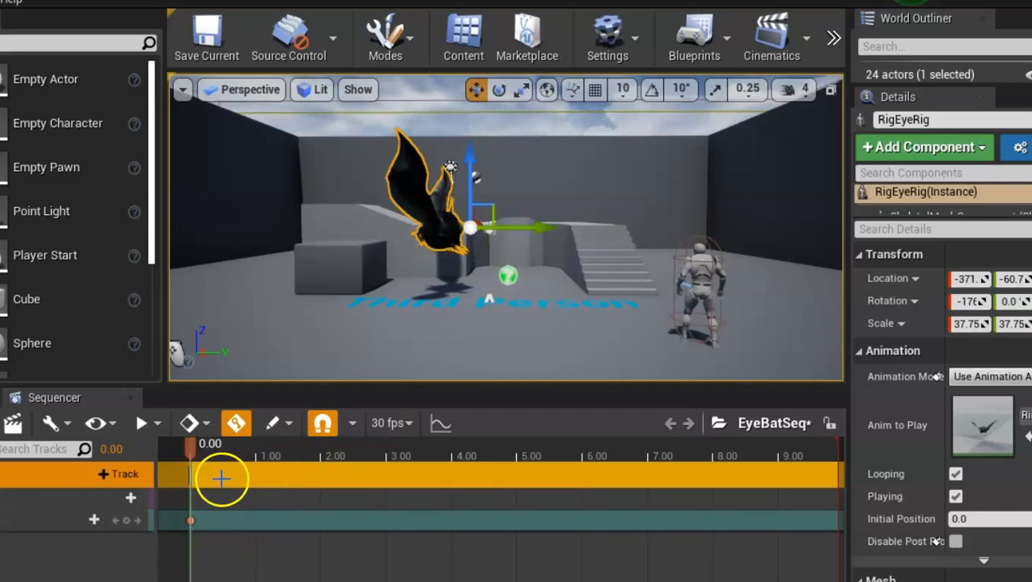
left_click_drag(186, 445, 518, 444)
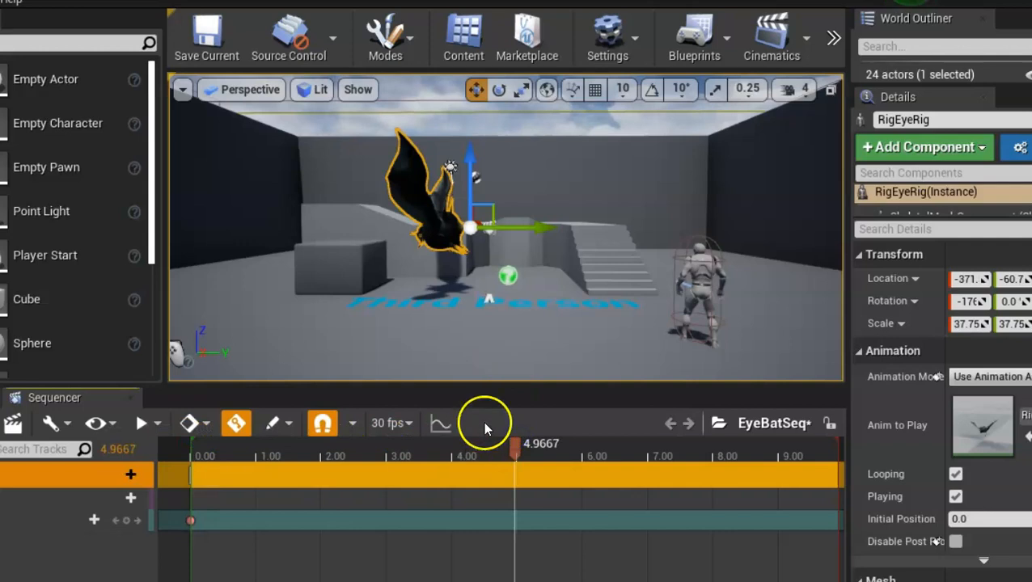
left_click_drag(542, 227, 783, 223)
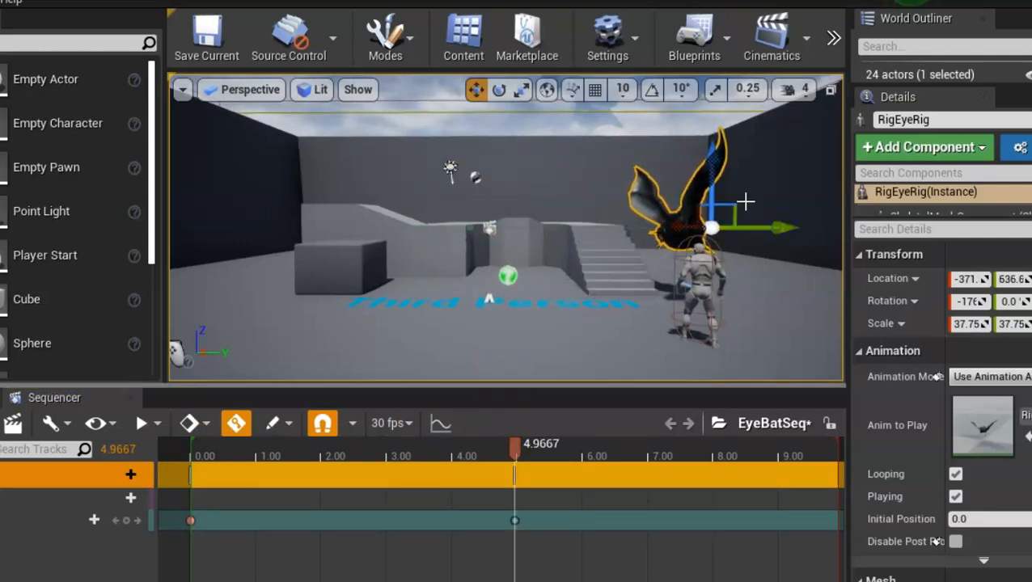
scroll(585, 247, "up", 8)
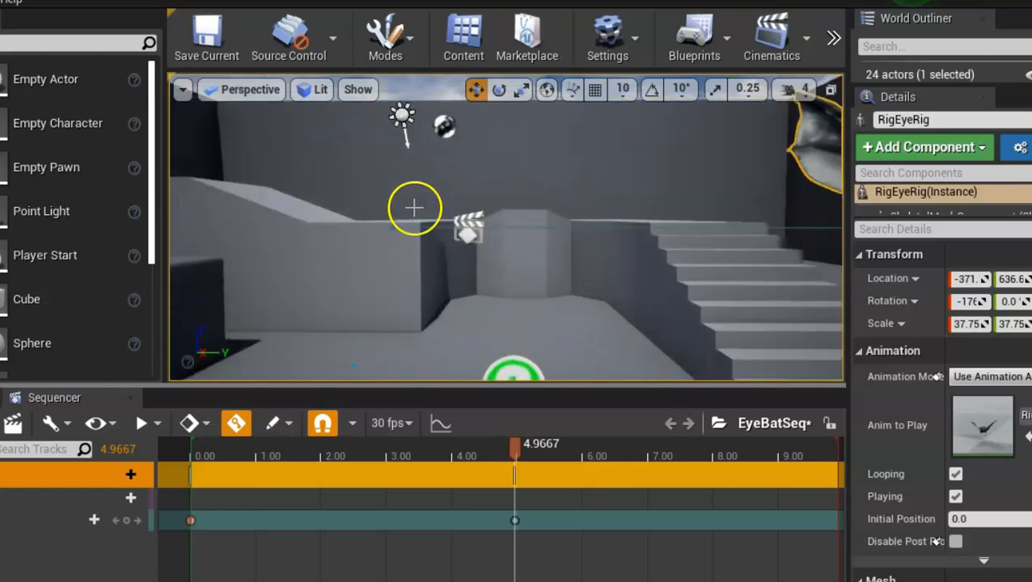
scroll(570, 239, "down", 8)
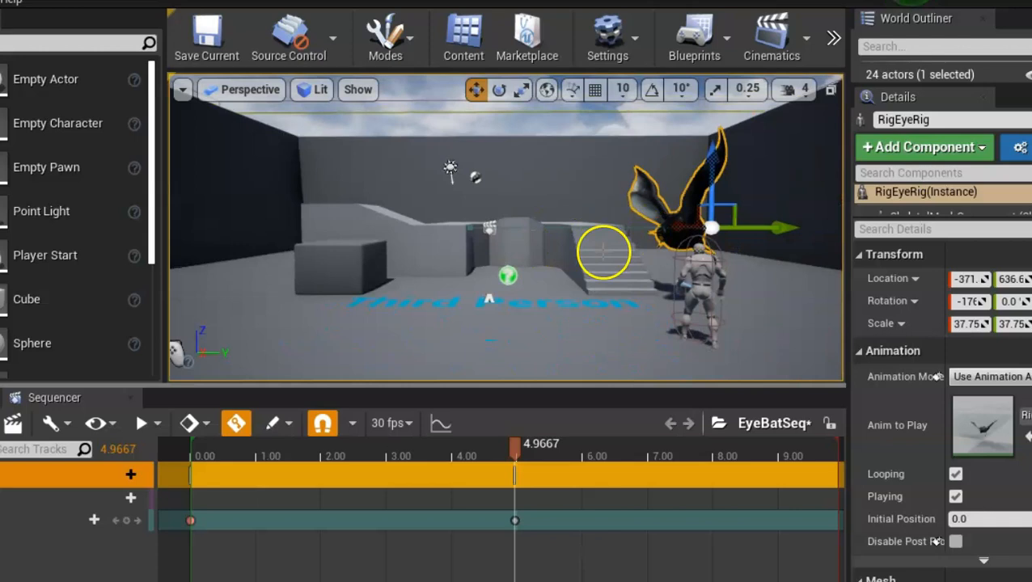
Step: Key the creature raised upward at 1.00 seconds and lowered to its former flight height at 2.00 seconds
left_click_drag(516, 445, 194, 468)
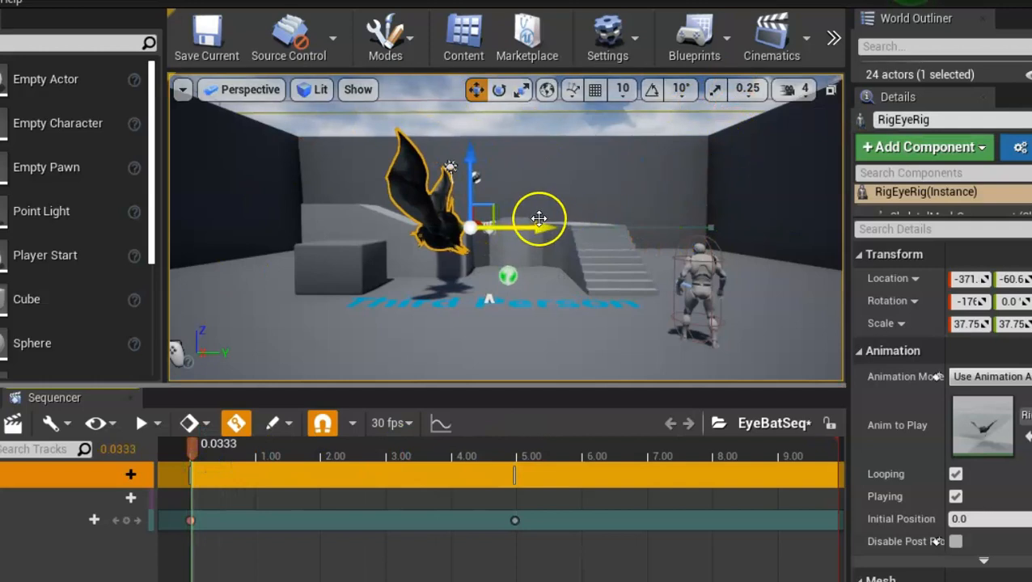
left_click_drag(194, 451, 257, 454)
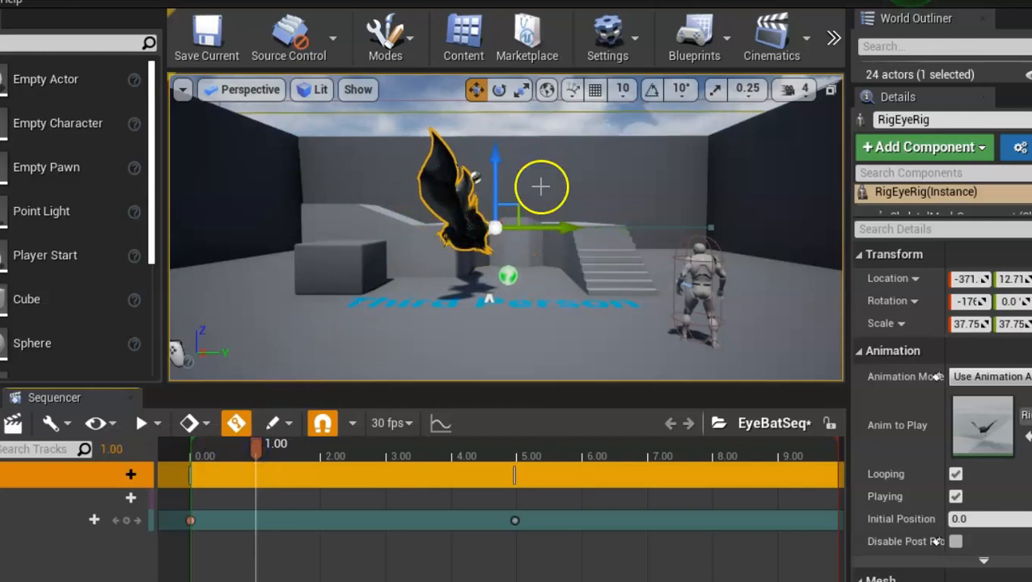
left_click_drag(493, 185, 493, 151)
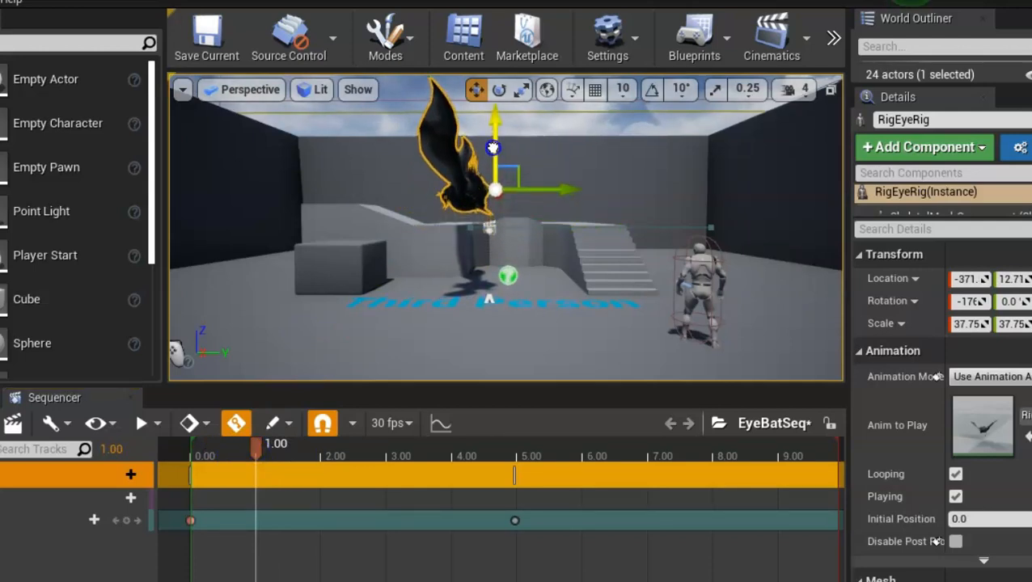
left_click(471, 199)
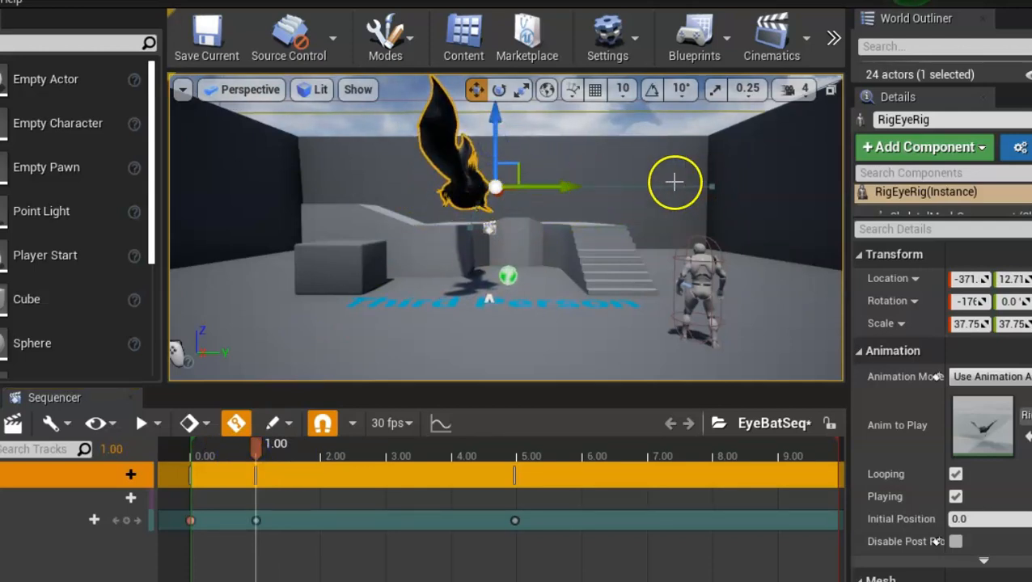
left_click_drag(254, 449, 323, 448)
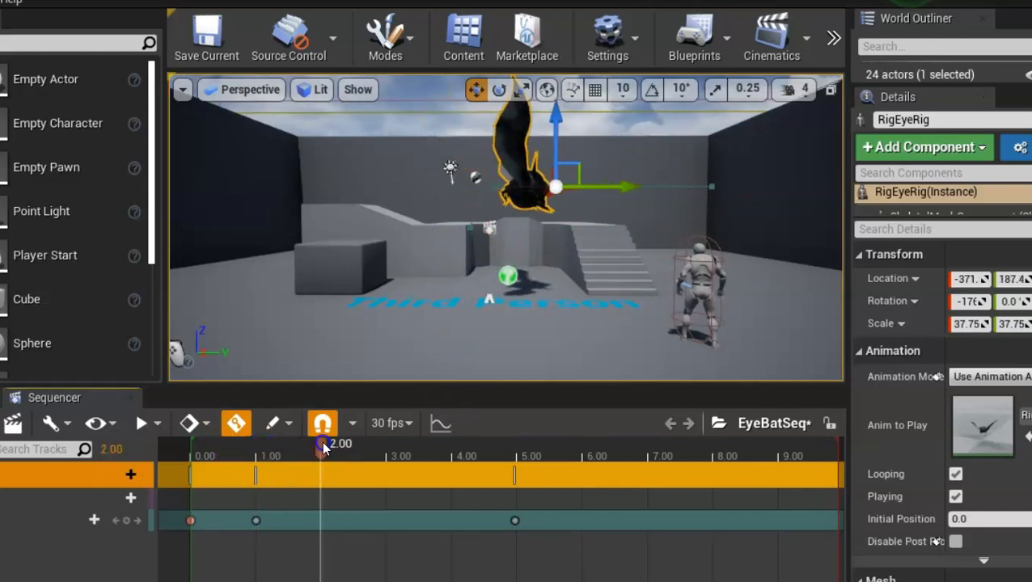
left_click_drag(564, 122, 560, 157)
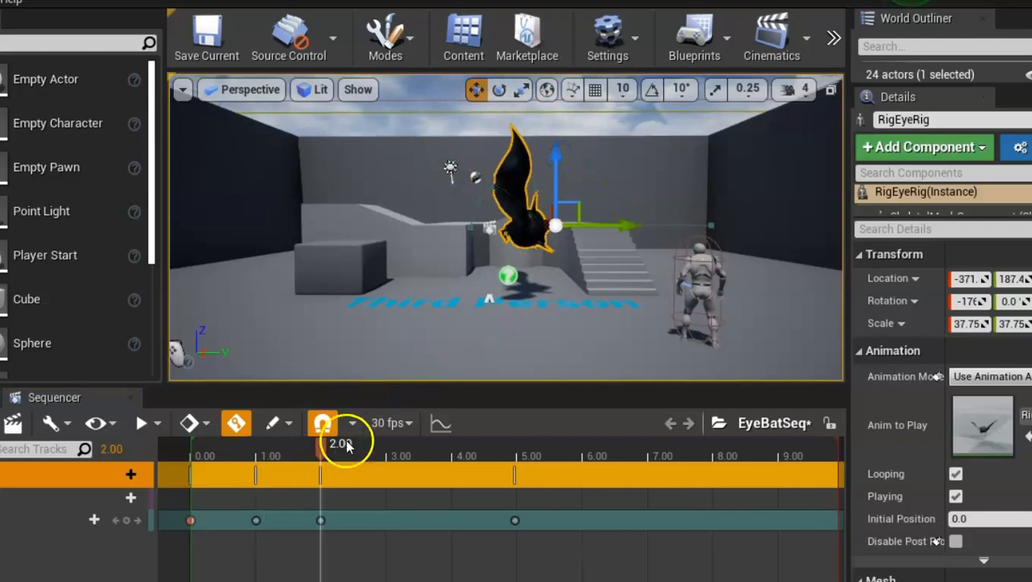
Step: Key the creature raised upward at 2.9667 seconds and lowered again at 4.00 seconds
left_click_drag(327, 453, 387, 455)
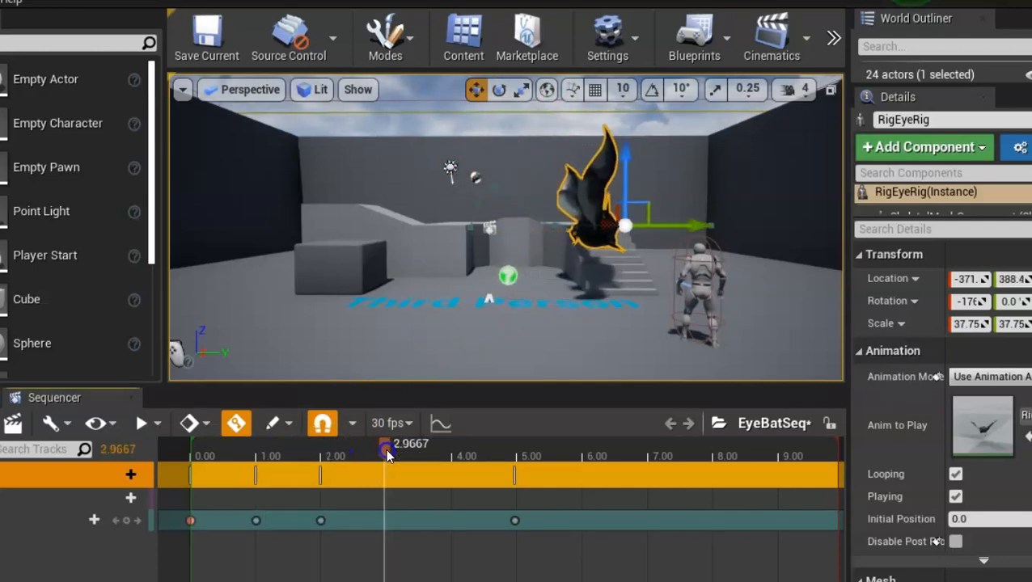
left_click_drag(633, 143, 631, 105)
left_click_drag(384, 455, 453, 459)
left_click_drag(686, 119, 686, 170)
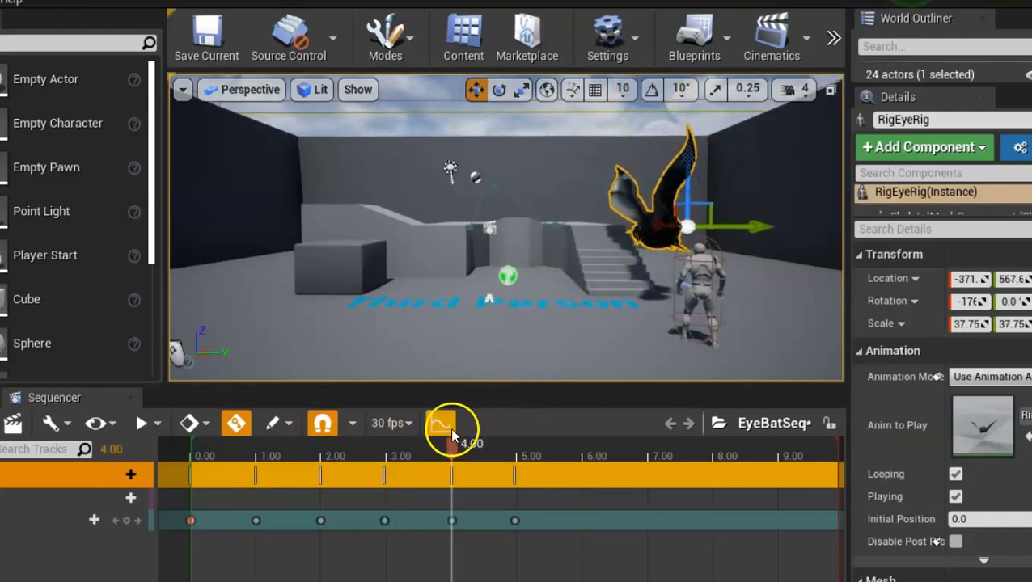
Step: Key the creature's unchanged transform at 5.30 seconds, and rotate it about 165 degrees around its vertical axis at 5.5667 seconds
left_click_drag(451, 461, 530, 428)
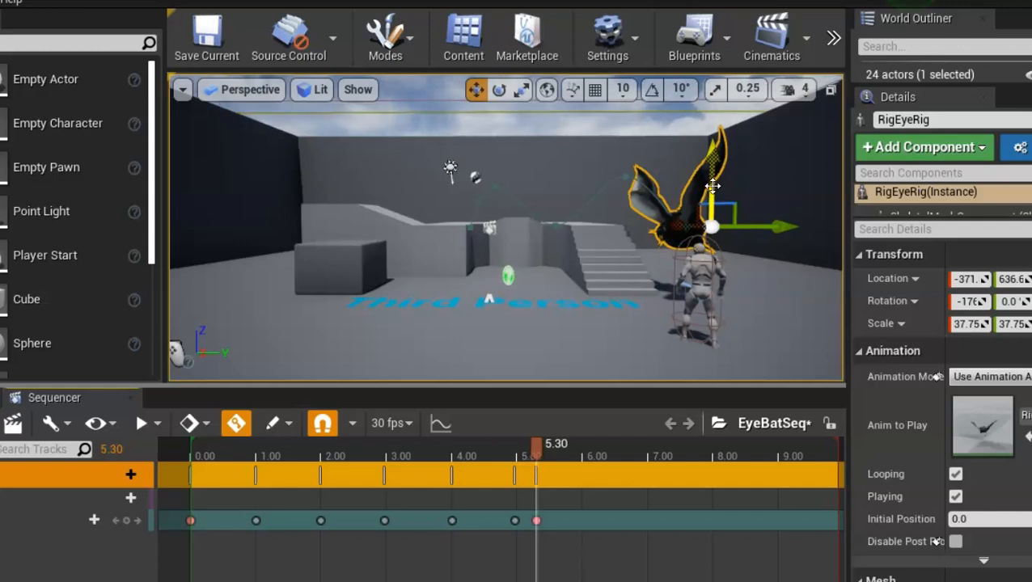
left_click_drag(538, 459, 557, 458)
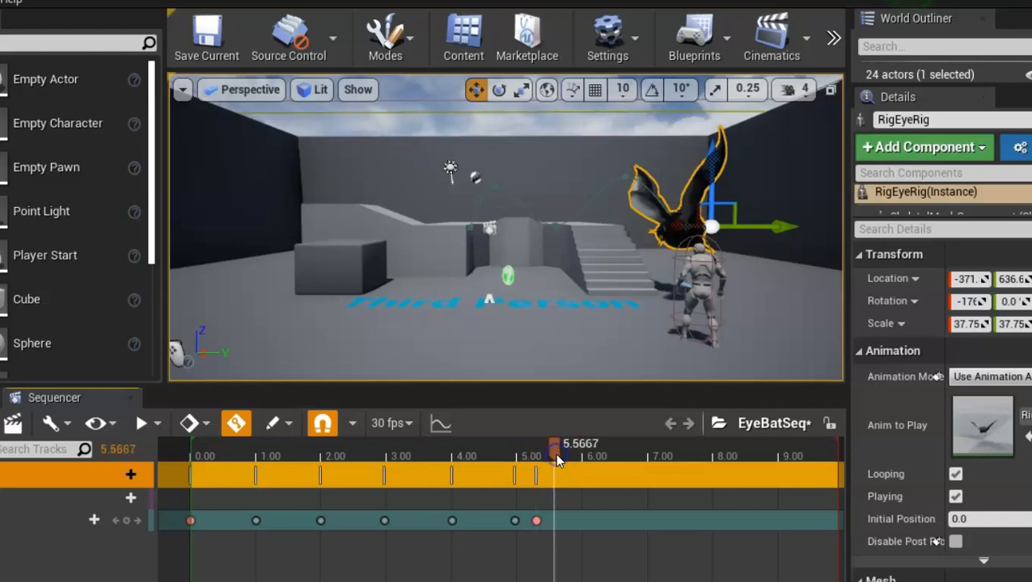
key("e")
left_click_drag(638, 227, 784, 240)
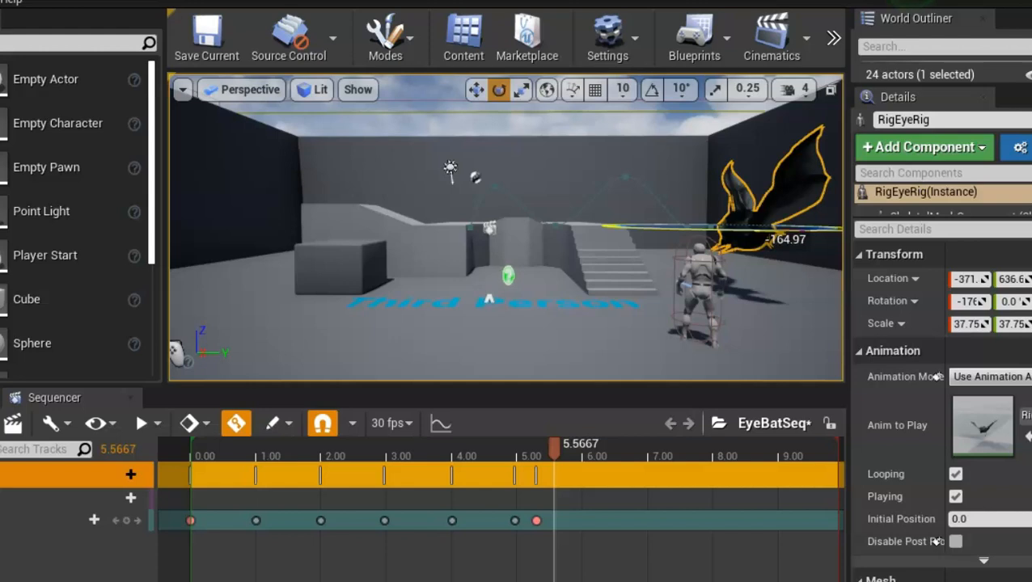
left_click_drag(784, 239, 784, 239)
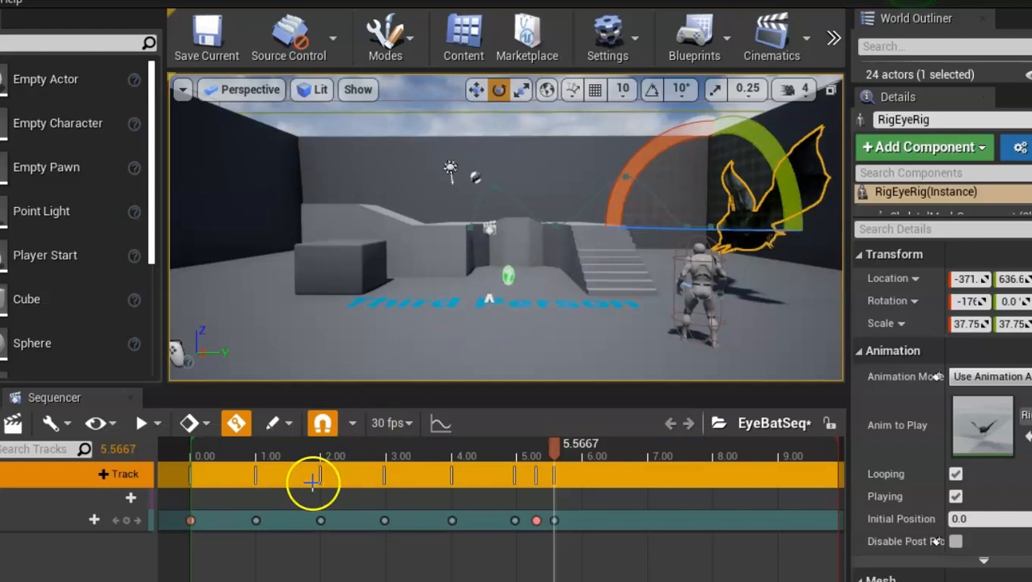
Step: Slow the creature's turn by shifting the key that ends the rotation to about 6.00 seconds
mouse_move(559, 443)
left_mouse_down()
mouse_move(208, 460)
mouse_move(295, 443)
mouse_move(577, 443)
mouse_move(521, 445)
mouse_move(540, 444)
left_mouse_up()
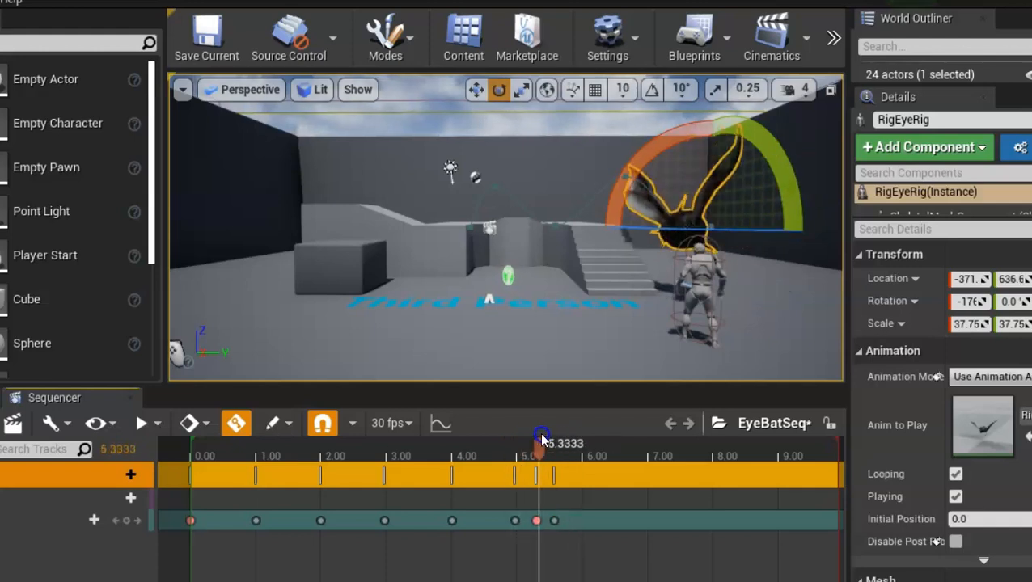
left_click(553, 519)
left_click_drag(556, 521, 567, 520)
left_click_drag(567, 447, 635, 449)
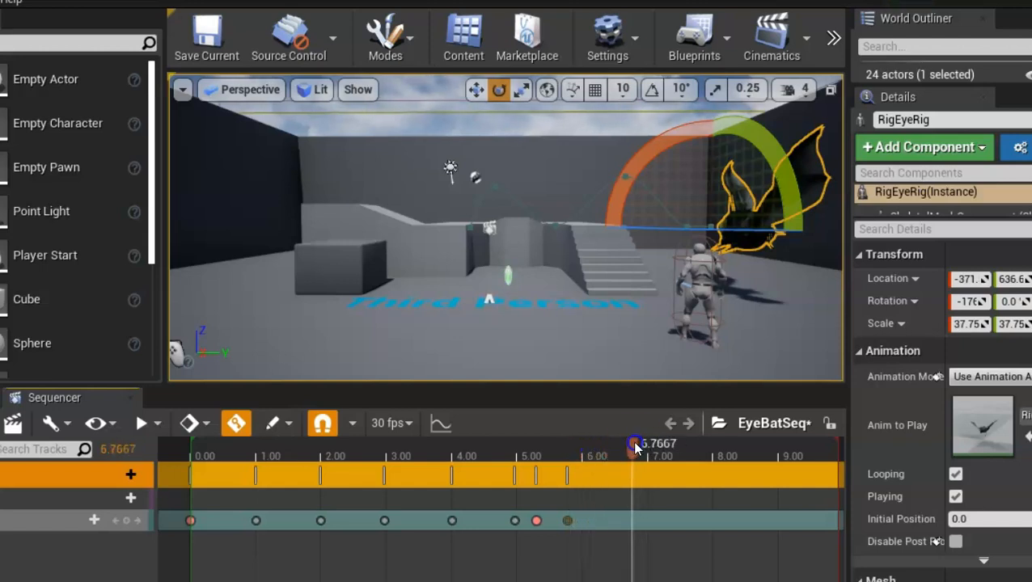
key("w")
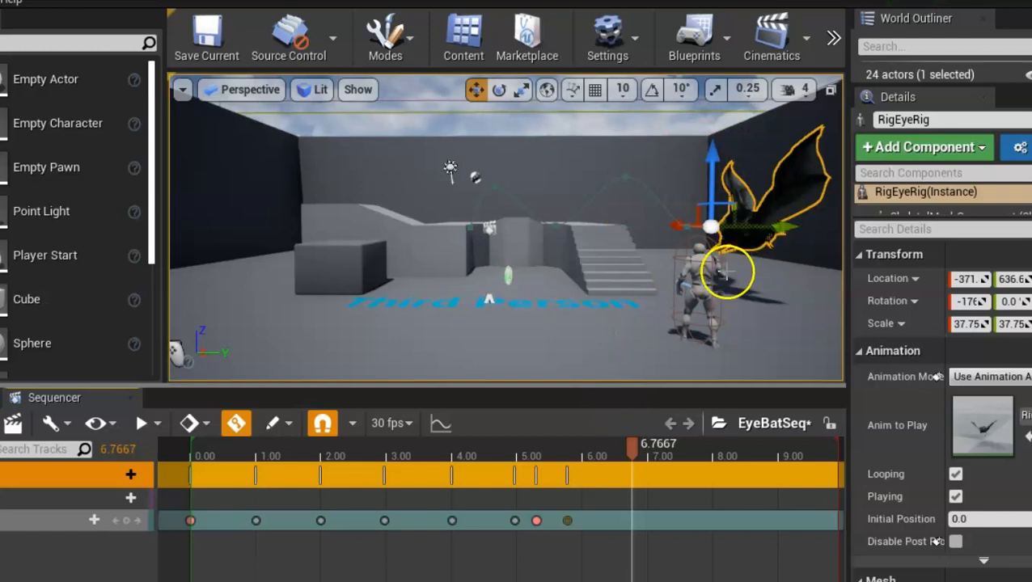
left_click_drag(568, 520, 581, 521)
Step: At 7.00 seconds, move the creature back along Y to about 292 and raise it upward
left_click_drag(581, 448, 648, 450)
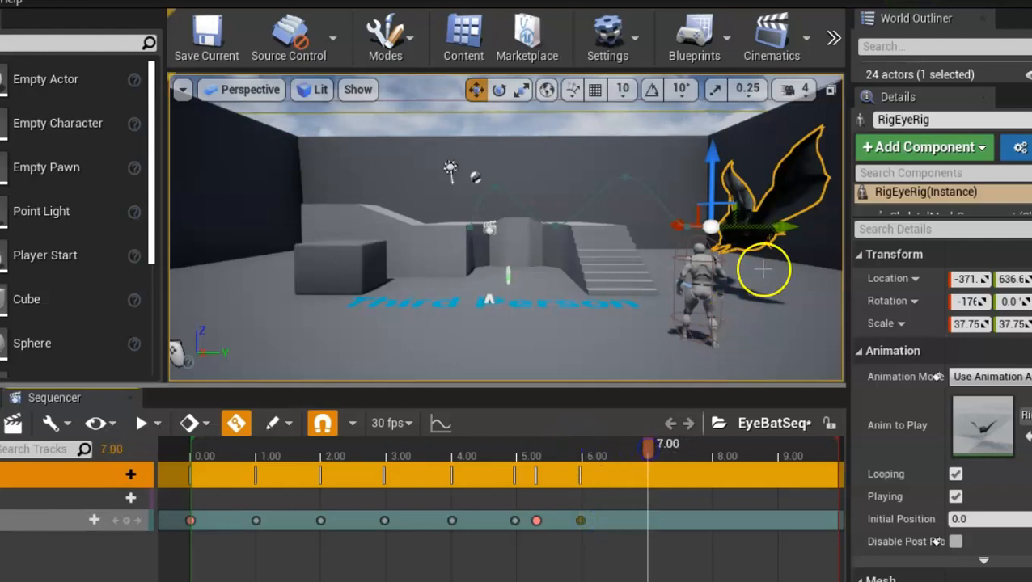
left_click_drag(783, 227, 697, 229)
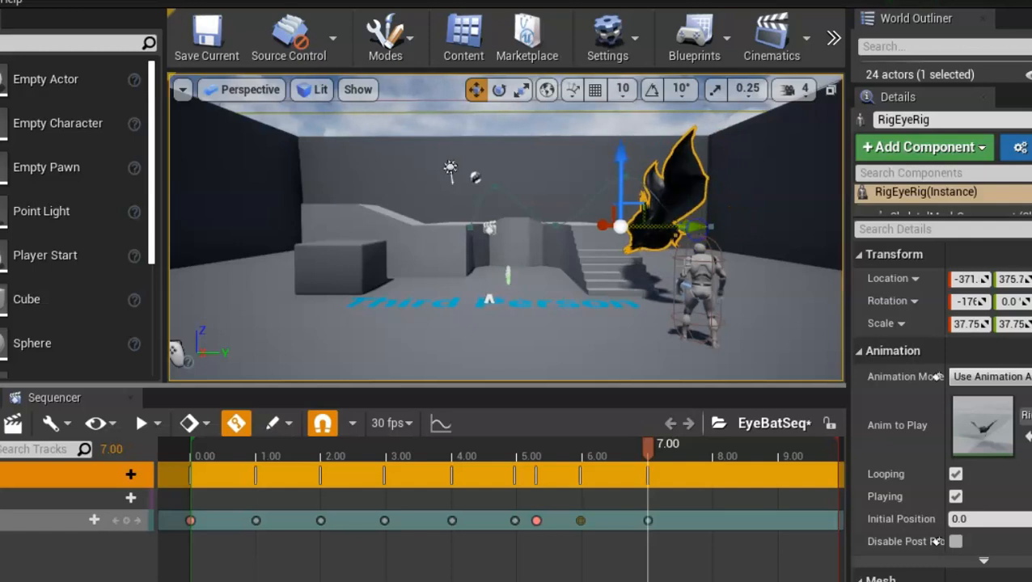
left_click_drag(621, 151, 622, 112)
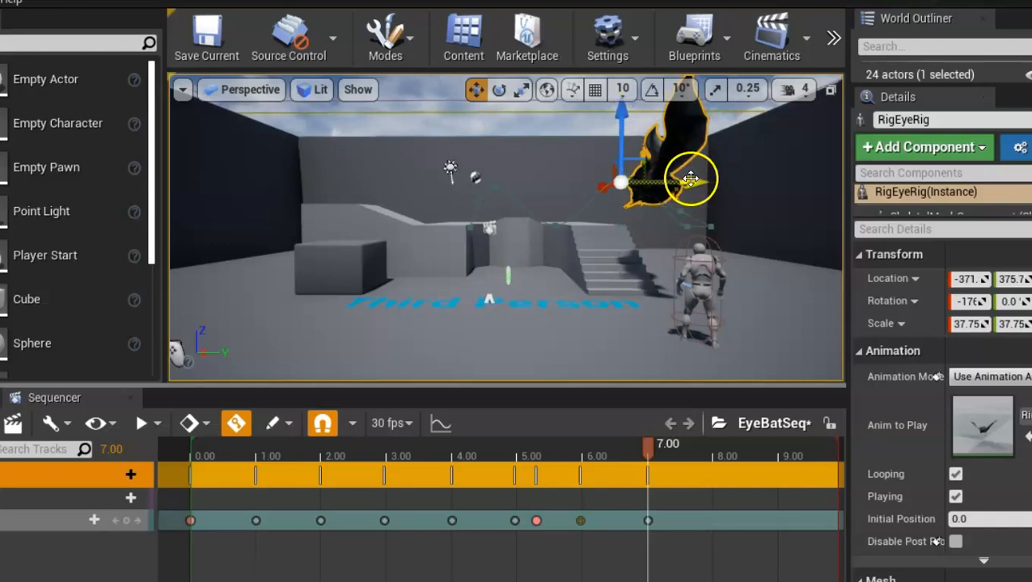
left_click_drag(690, 179, 661, 179)
Step: Move the creature along Y to about 103 and lower it at 8.0333 seconds, and bring it to about -171 at 8.9667 seconds
left_click_drag(649, 450, 722, 459)
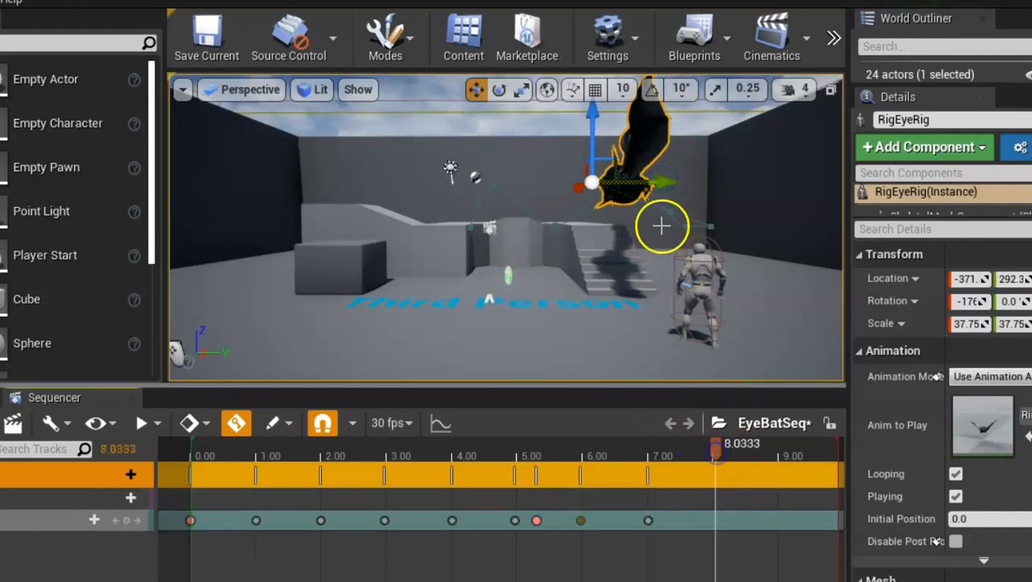
left_click_drag(666, 179, 605, 182)
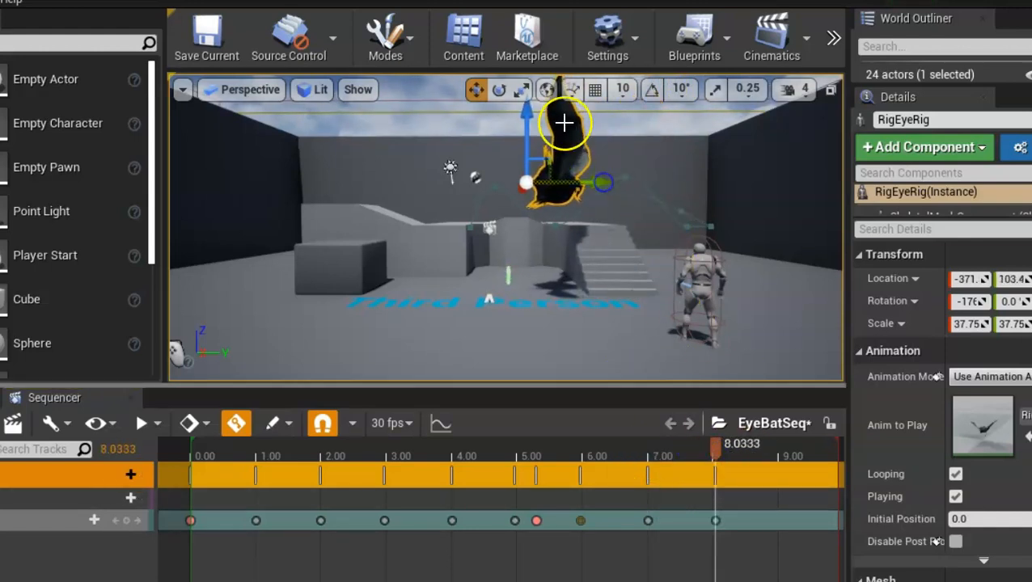
left_click_drag(527, 112, 536, 158)
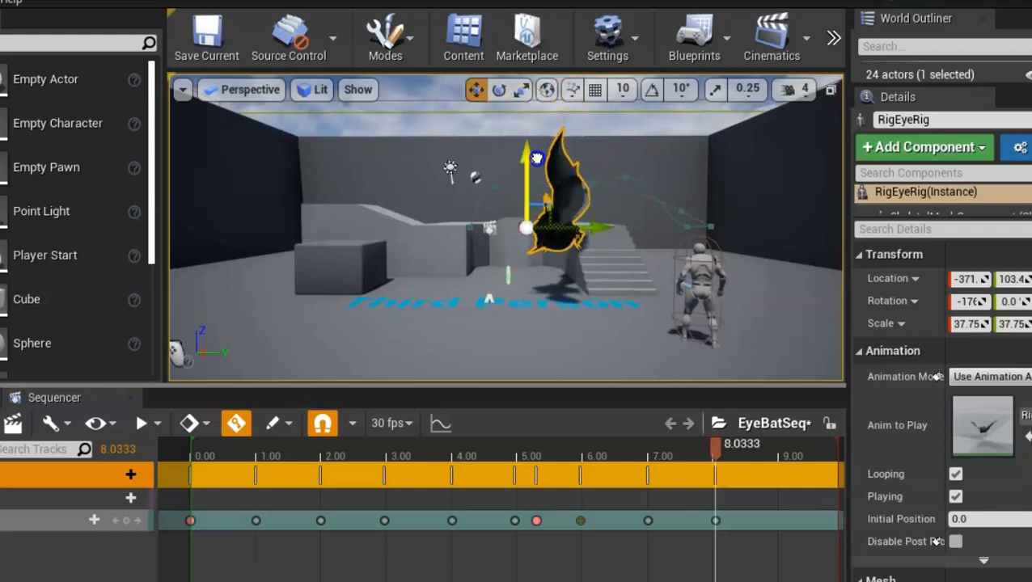
left_click_drag(712, 450, 777, 456)
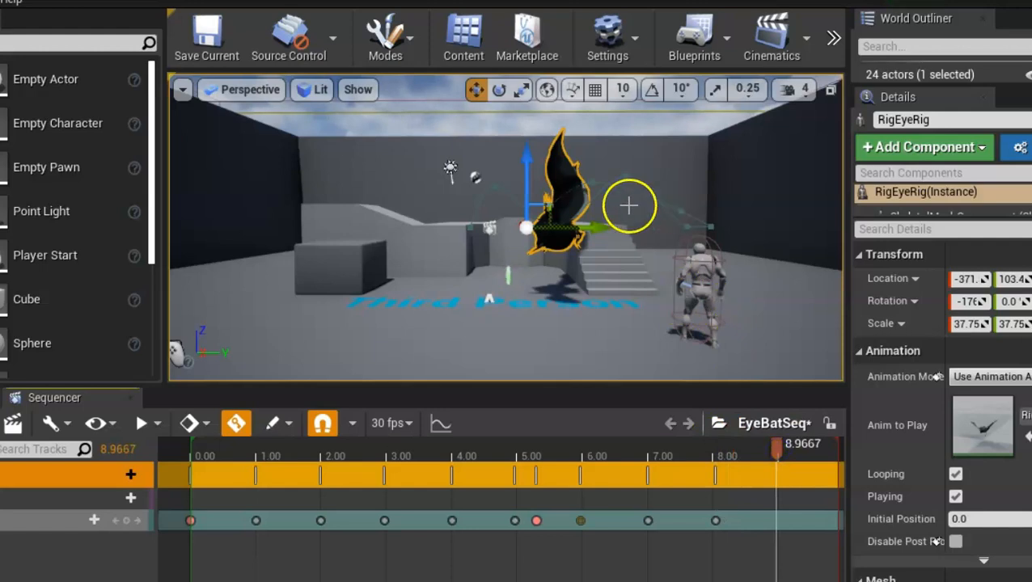
left_click_drag(606, 227, 508, 228)
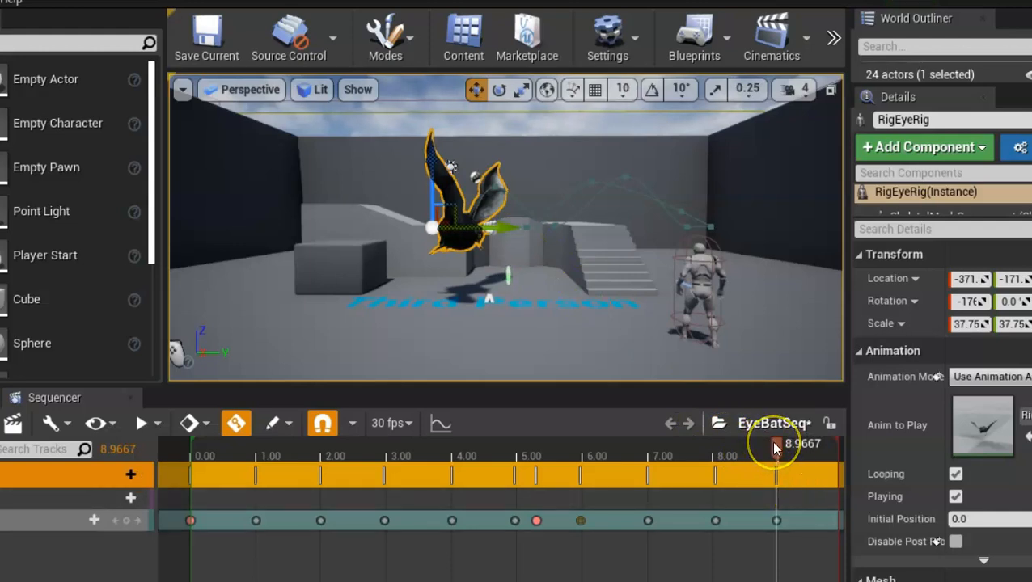
Step: Key the creature's unchanged transform at 9.2333 seconds, and turn it around its vertical axis at 9.8333 seconds
left_click_drag(783, 454, 795, 456)
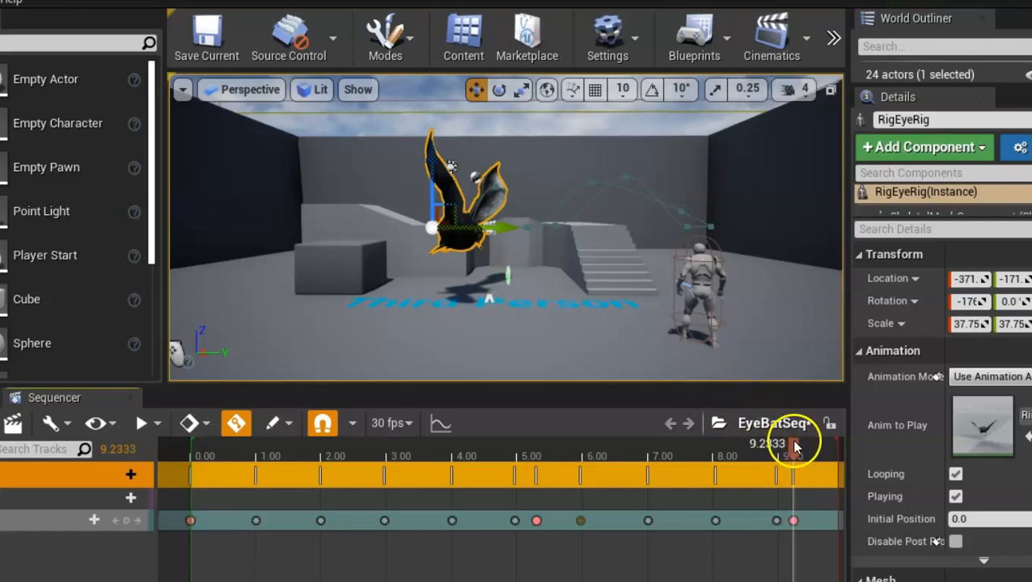
left_click_drag(795, 444, 834, 451)
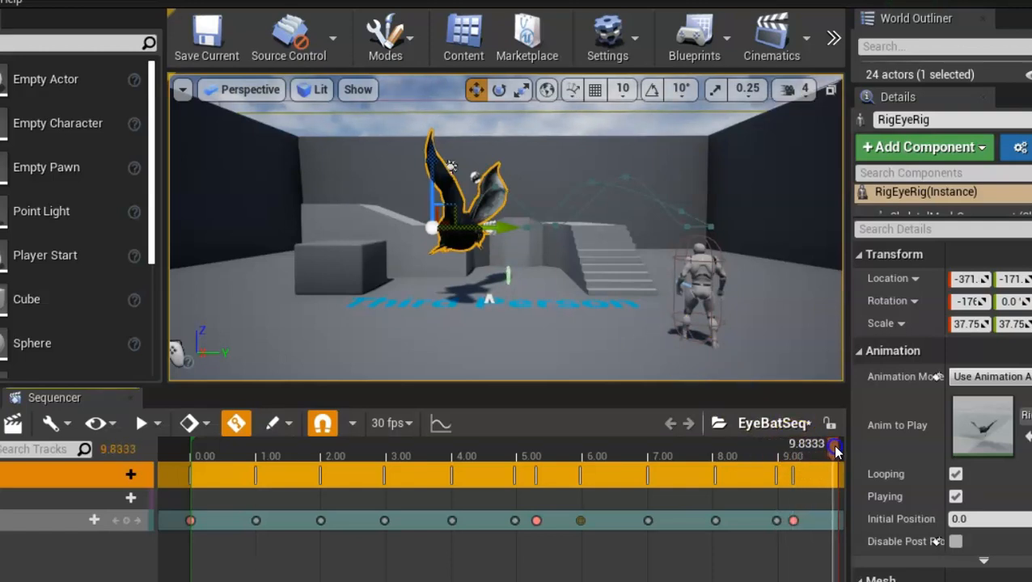
key("e")
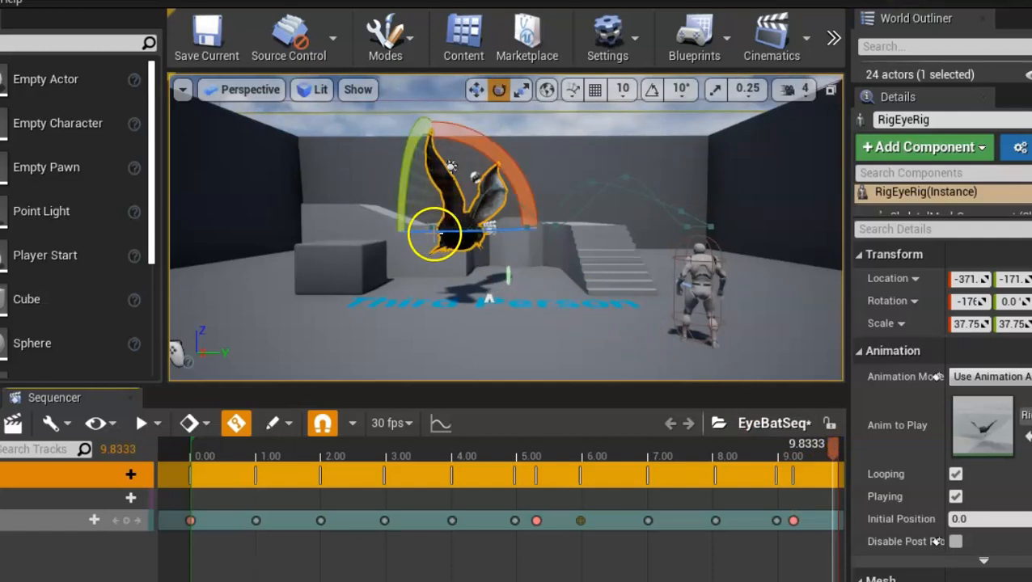
left_click_drag(448, 231, 297, 234)
Step: Move the turned creature along Y to about 6 at 9.8333 seconds
scroll(357, 228, "up", 5)
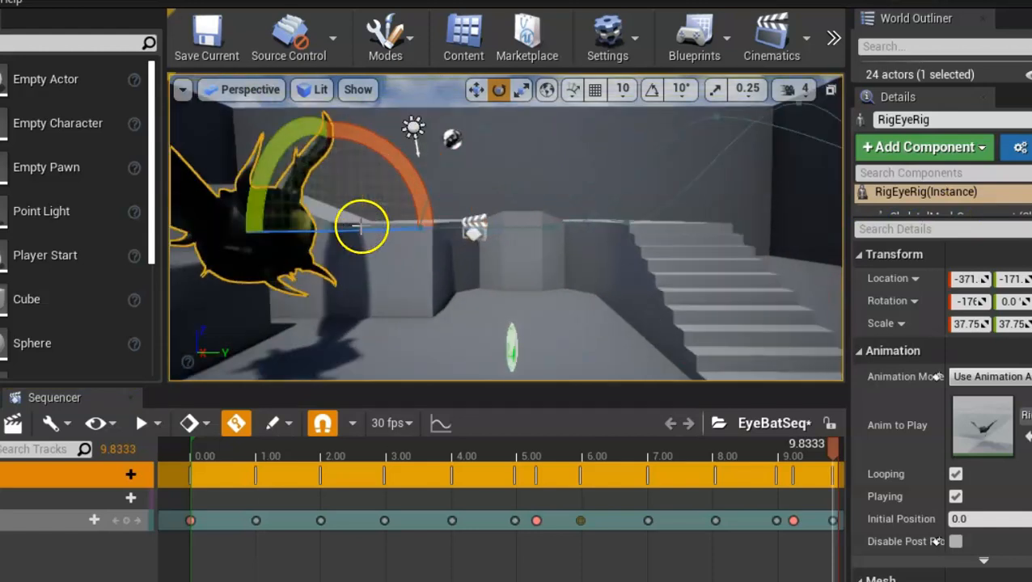
key("w")
left_click_drag(396, 229, 543, 224)
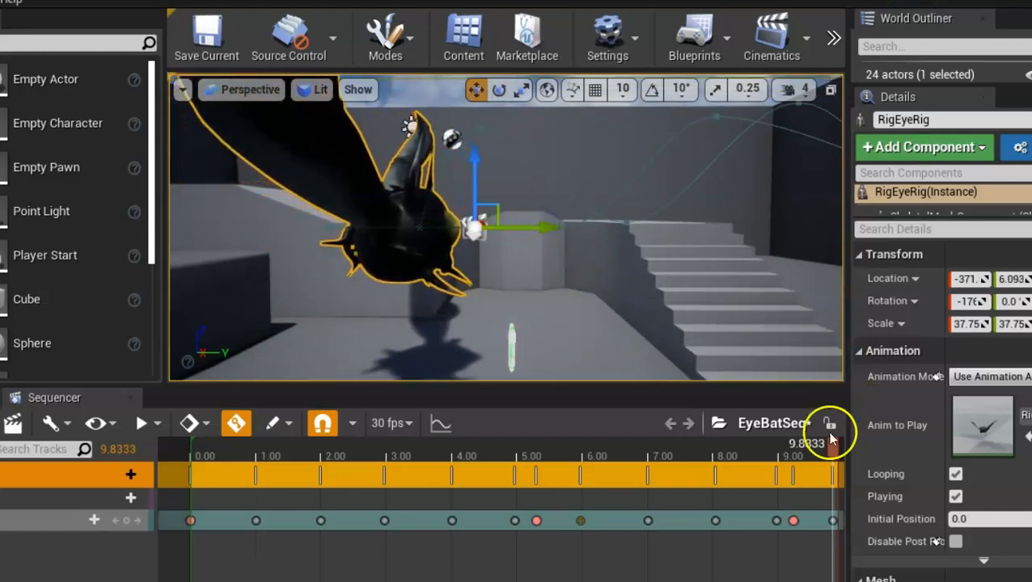
Step: Scrub through the whole flight animation from 10.00 seconds back to the start of the sequence
mouse_move(834, 440)
left_mouse_down()
mouse_move(714, 442)
mouse_move(829, 446)
mouse_move(818, 449)
left_mouse_up()
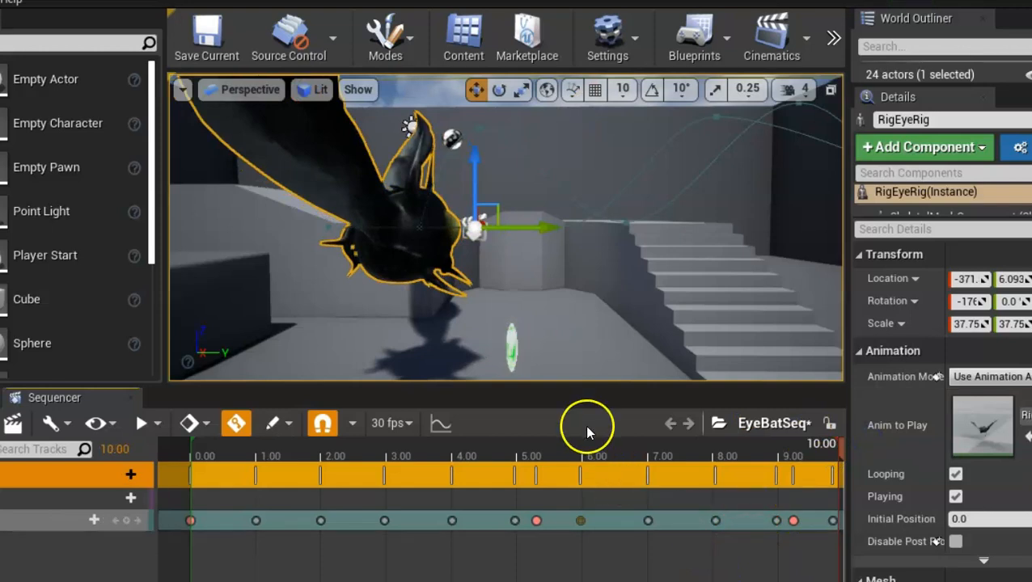
scroll(557, 272, "down", 5)
left_click_drag(842, 451, 89, 457)
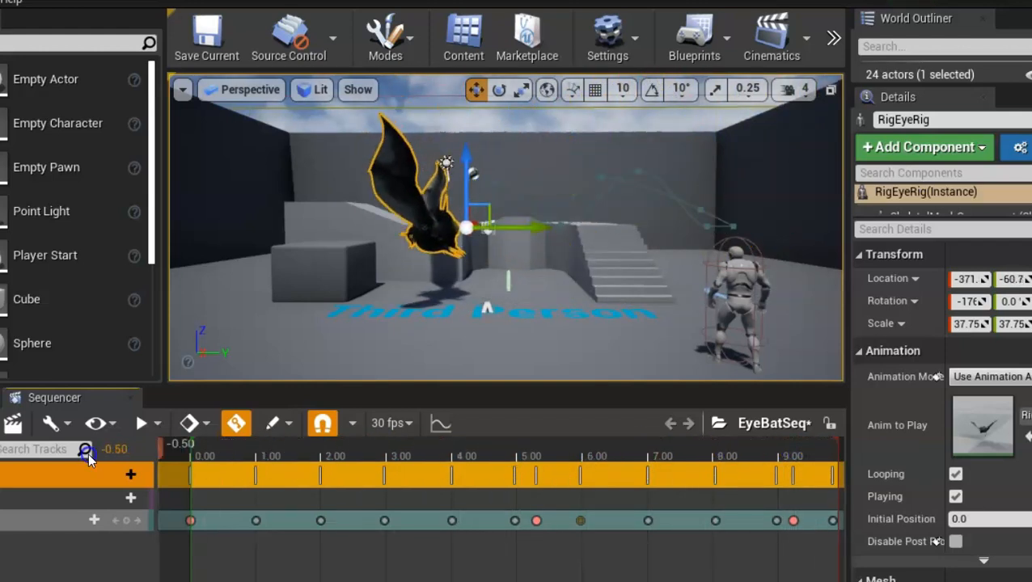
left_click_drag(158, 459, 191, 454)
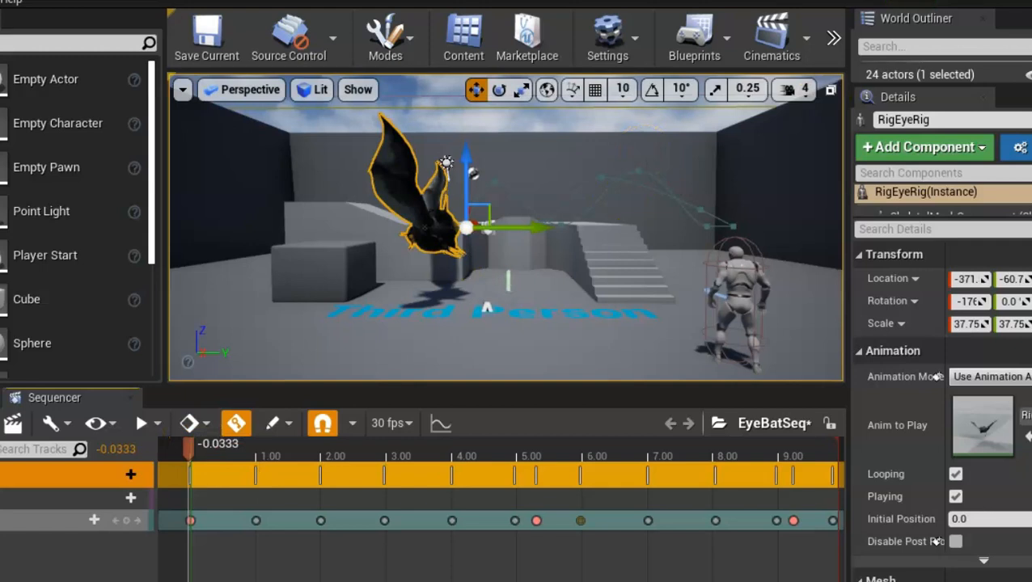
Step: Open the Level Blueprint and reposition its window so the Event Graph is in full view
left_click(694, 57)
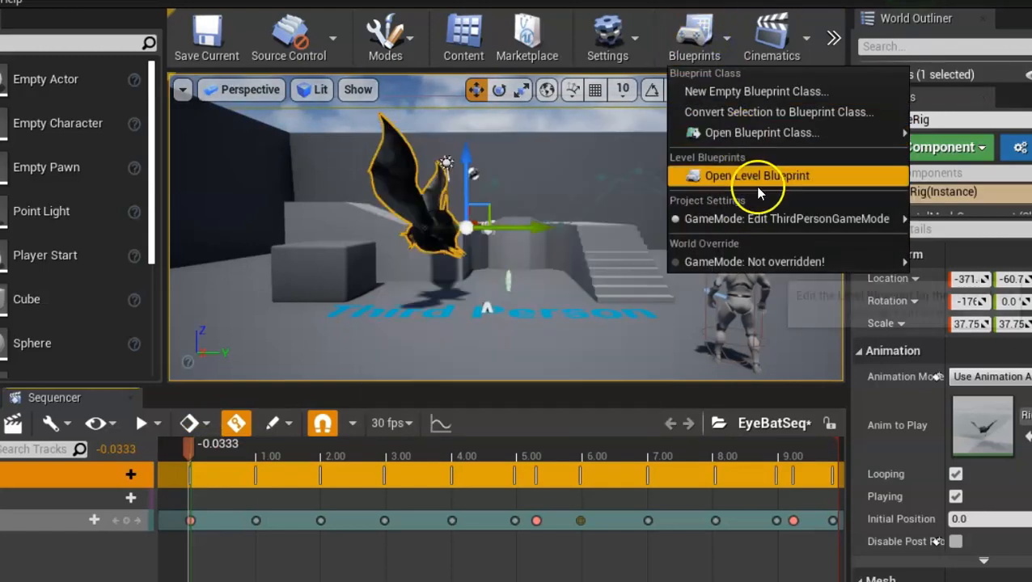
left_click(752, 184)
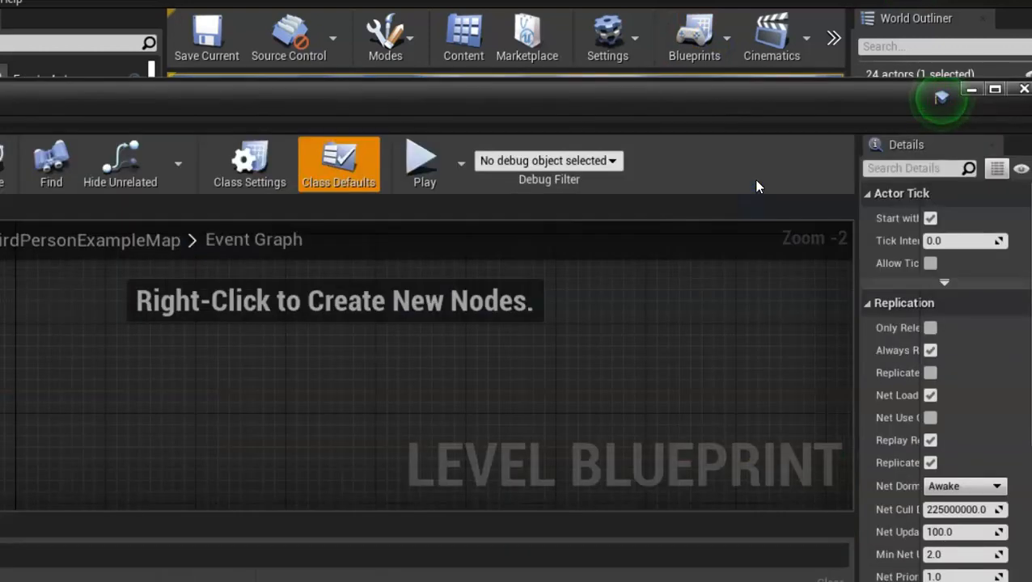
left_click_drag(336, 105, 510, 34)
Step: Add an Event BeginPlay node to the Level Blueprint's empty Event Graph
right_click(284, 290)
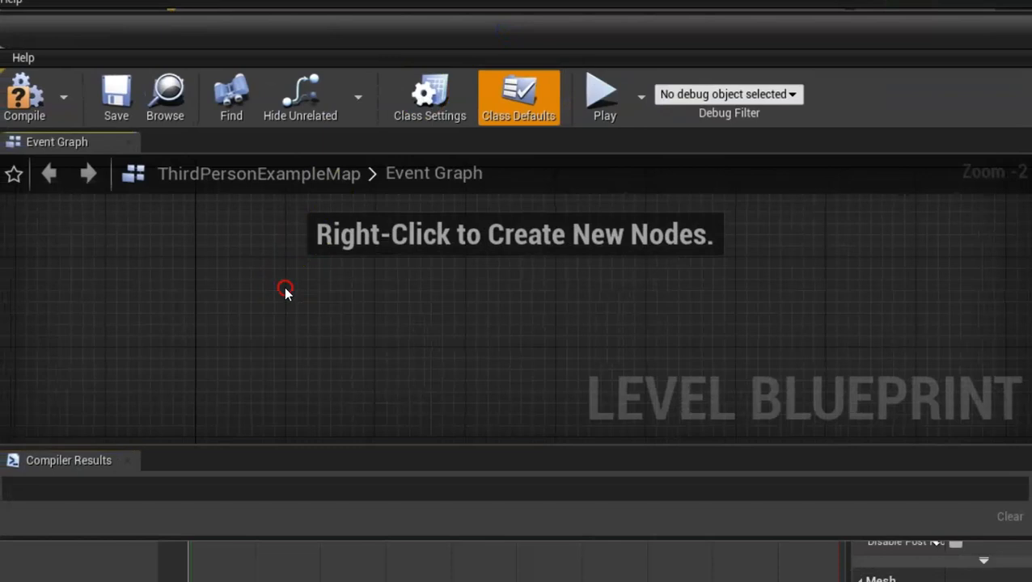
type("e")
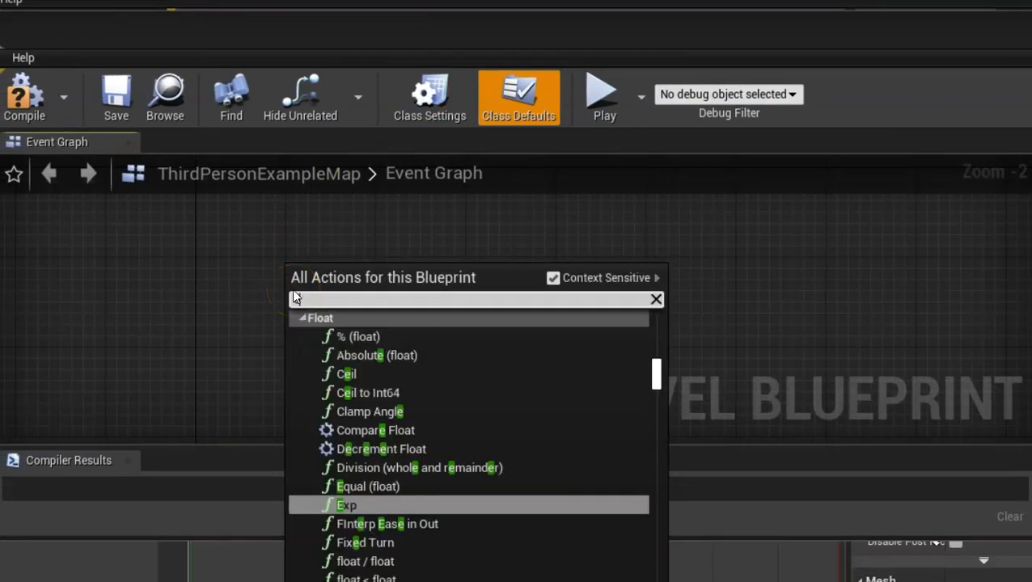
type("vent befg")
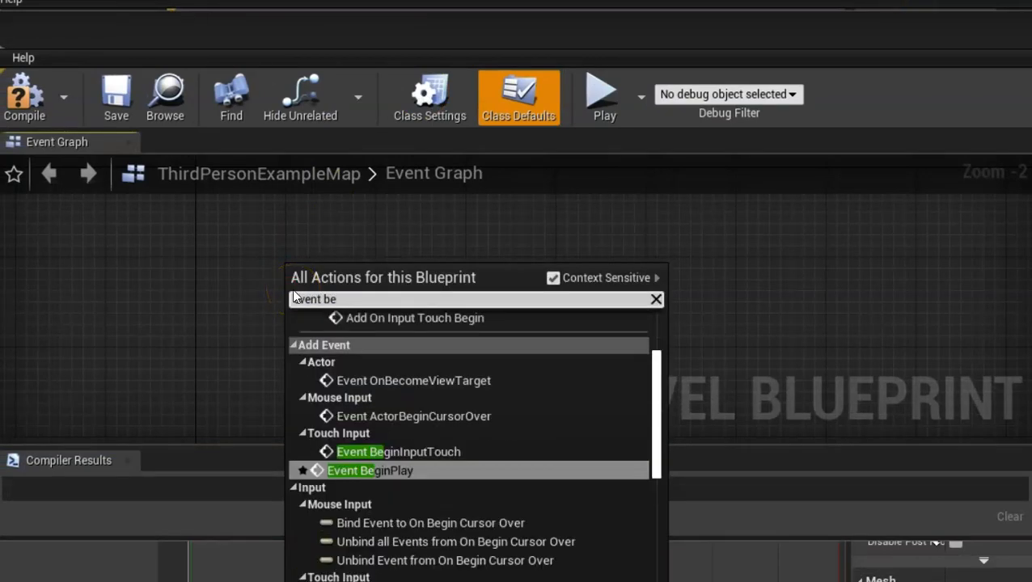
key("BackSpace")
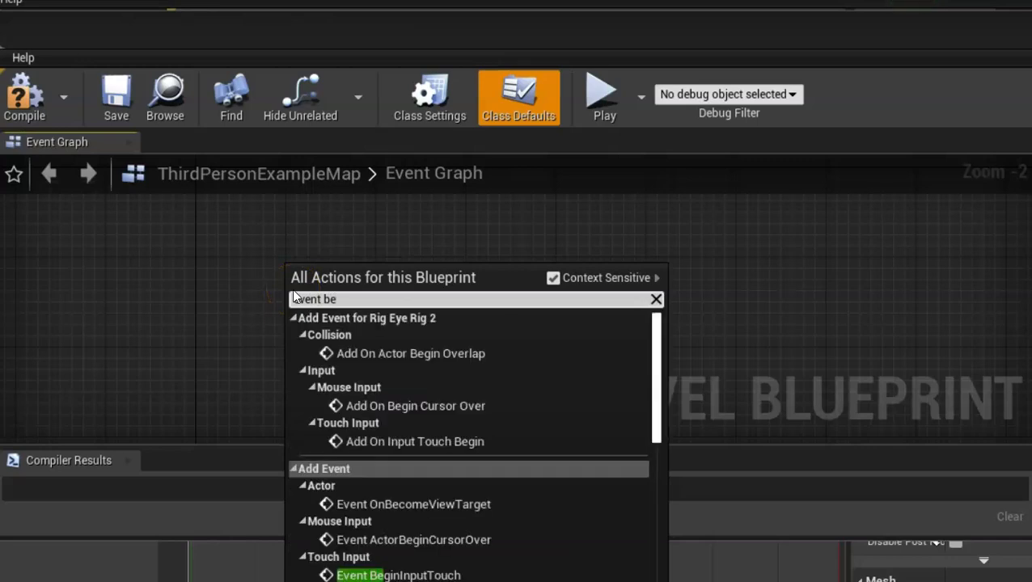
type("gin")
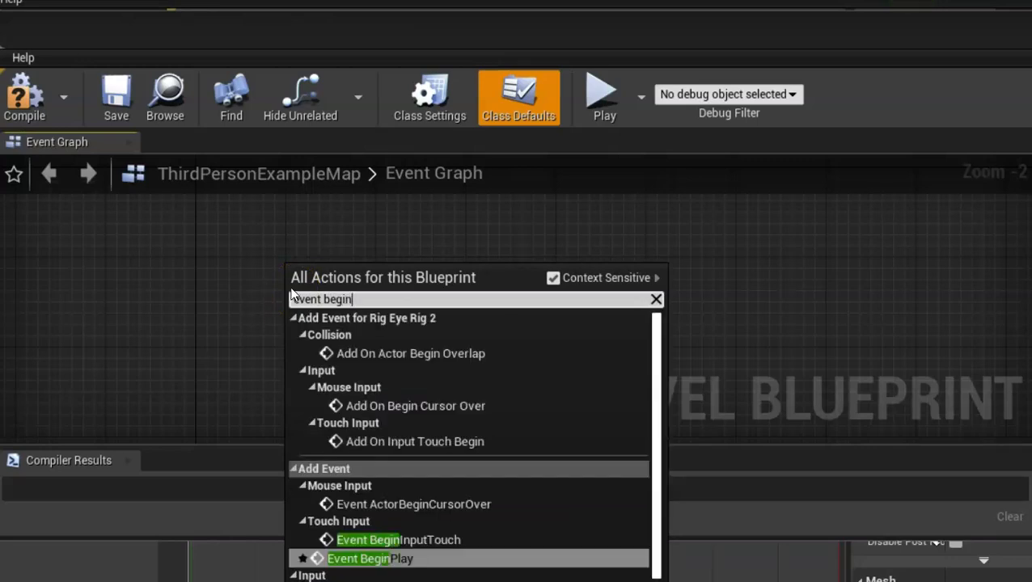
left_click(340, 558)
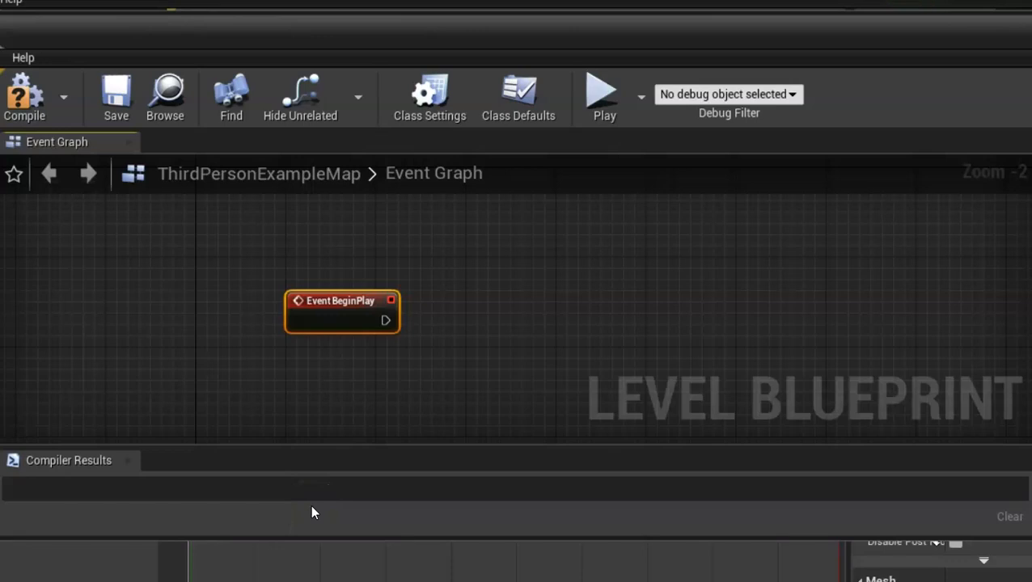
Step: Add a reference to the EyeBatSeq actor from the World Outliner to the Event Graph and place it directly below Event BeginPlay
left_click_drag(830, 33, 344, 55)
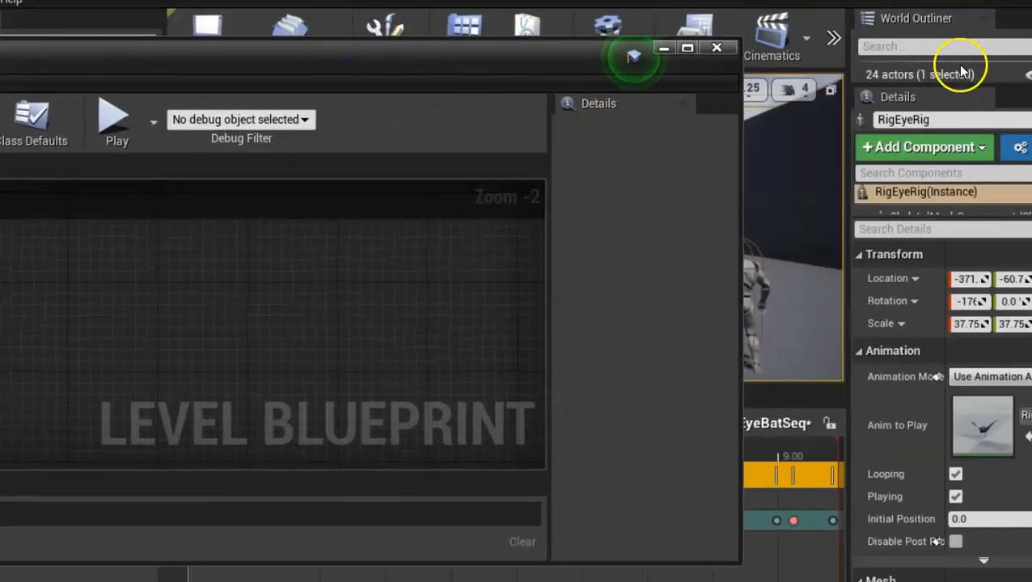
left_click_drag(938, 86, 942, 489)
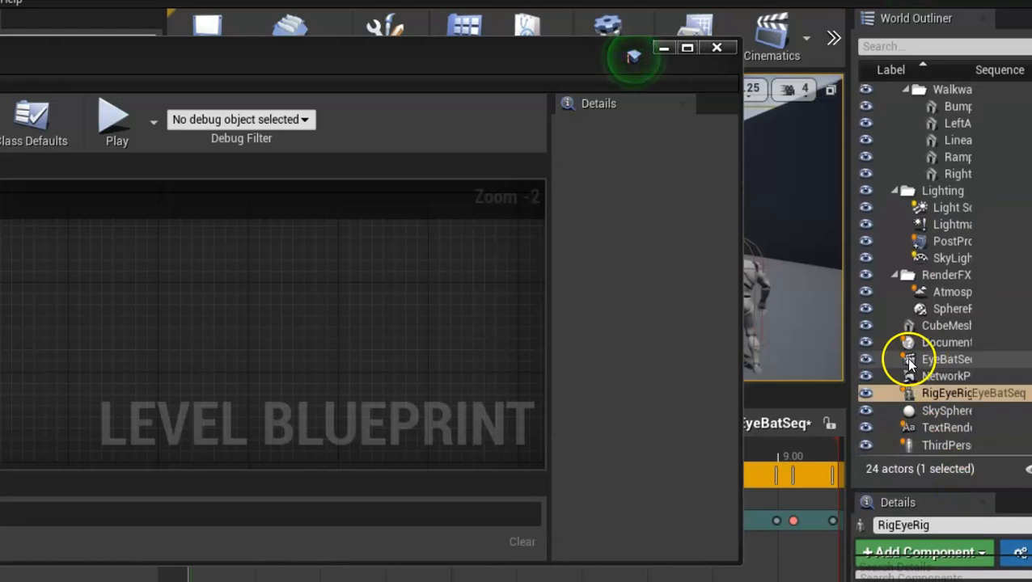
left_click_drag(906, 362, 6, 428)
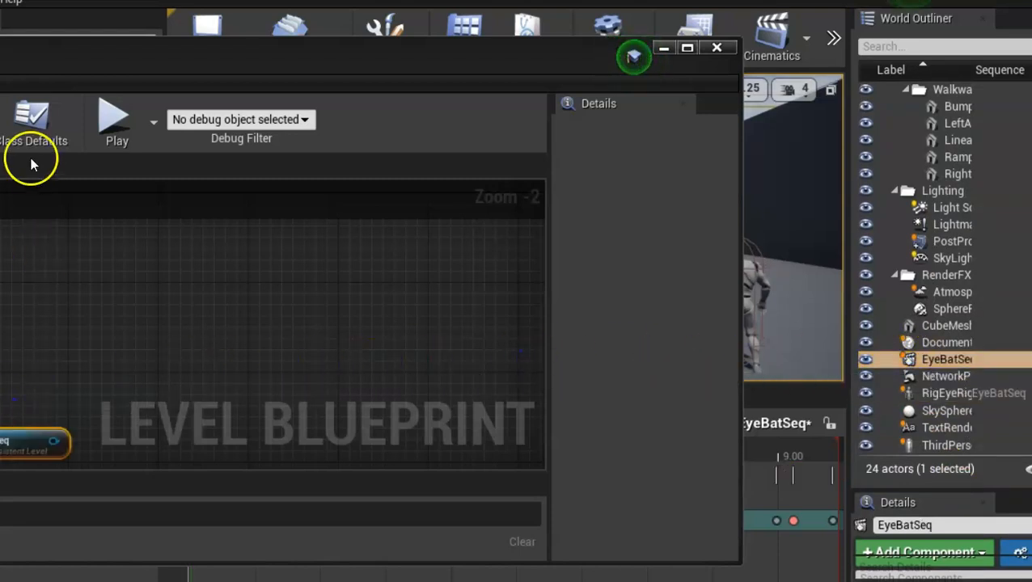
double_click(67, 51)
left_click_drag(409, 409, 272, 380)
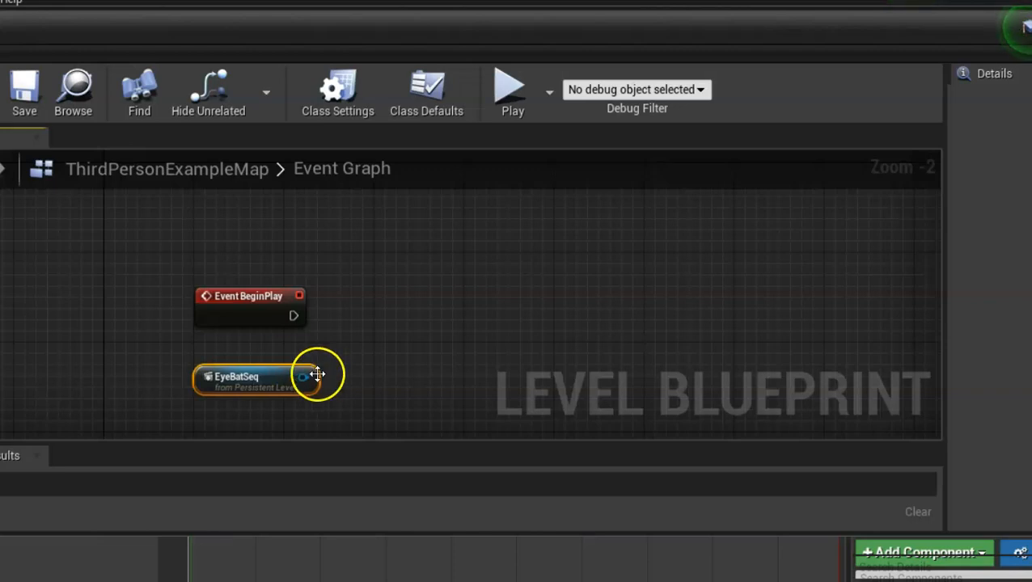
Step: Add a Get Sequence Player node fed by the EyeBatSeq reference and place it slightly below and beside that reference
left_click_drag(305, 378, 450, 349)
type("get")
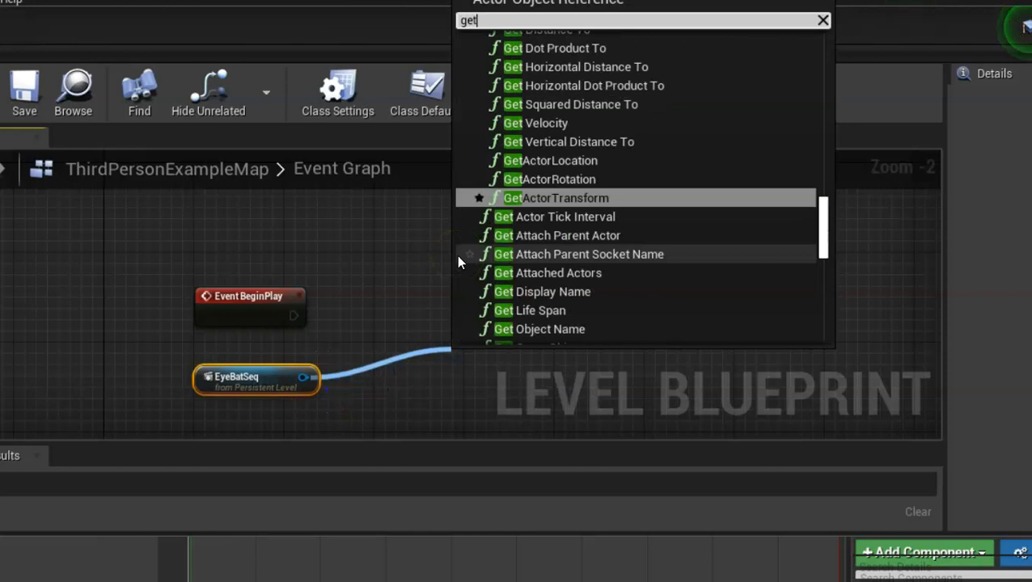
type(" seq")
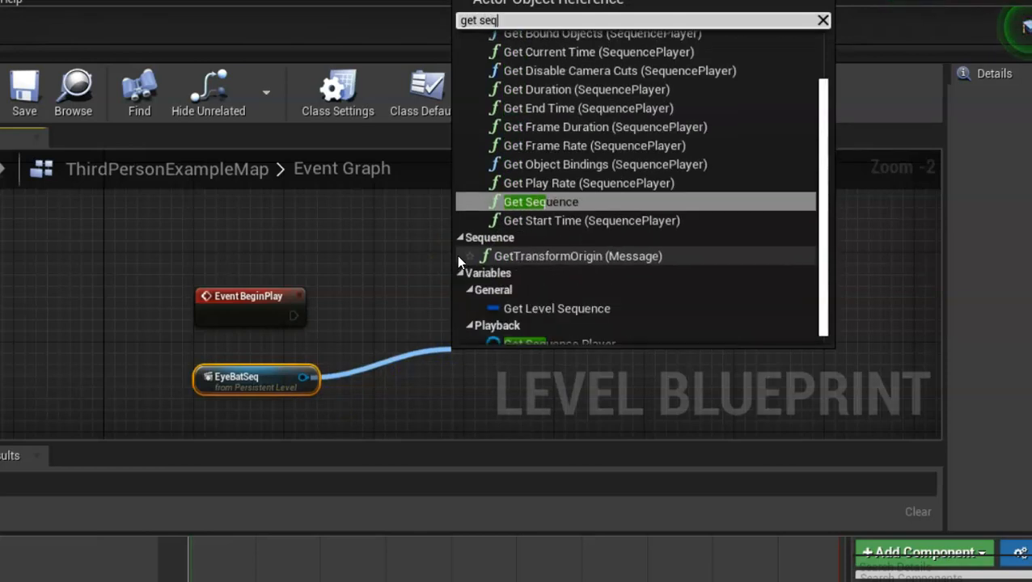
scroll(700, 301, "down", 1)
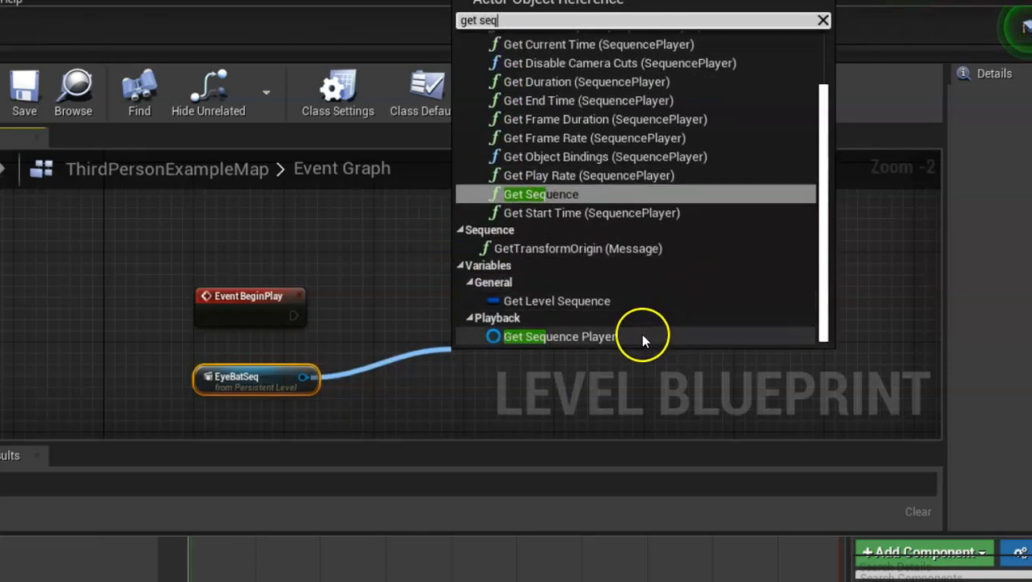
left_click(582, 337)
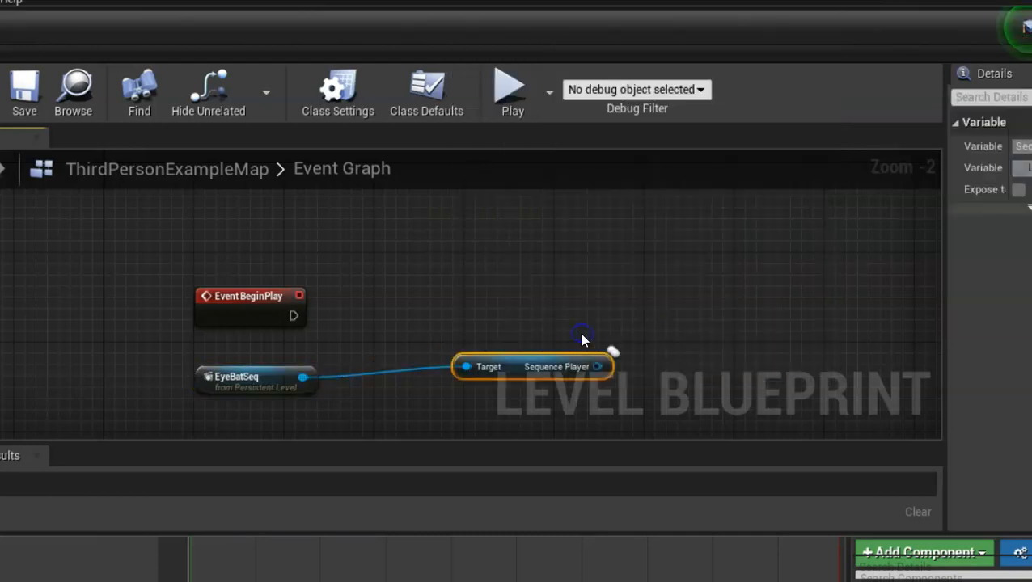
left_click_drag(517, 360, 463, 396)
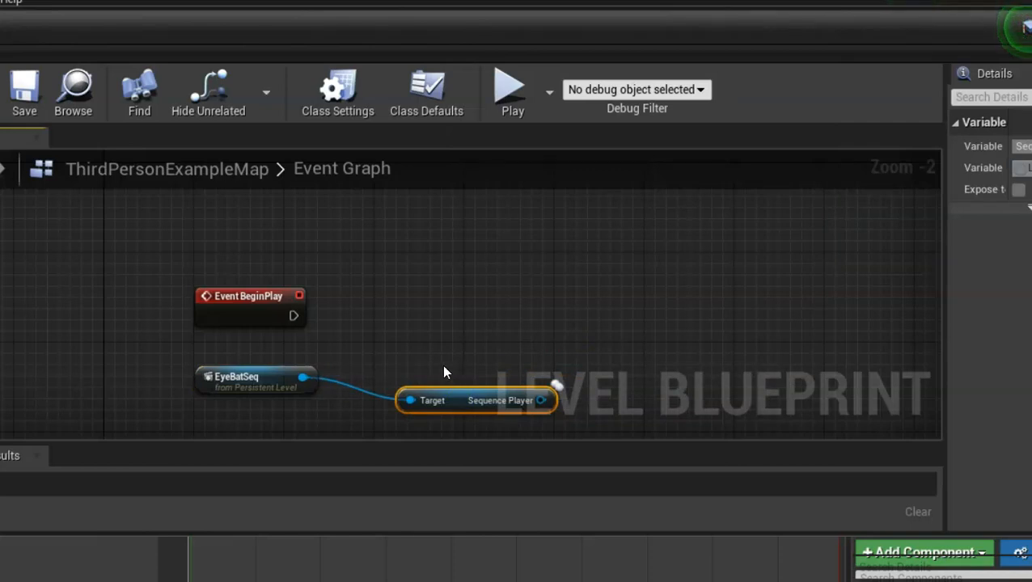
Step: Add the sequence player's Play node with Sequence Player as its target, and connect Event BeginPlay's execution output to it
left_click_drag(541, 401, 626, 340)
type("play")
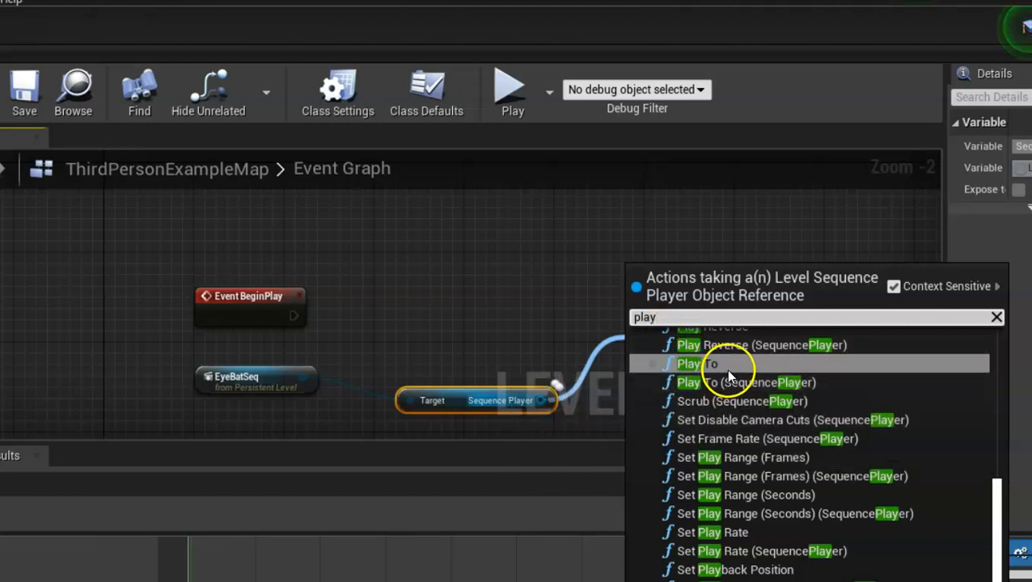
scroll(728, 376, "up", 3)
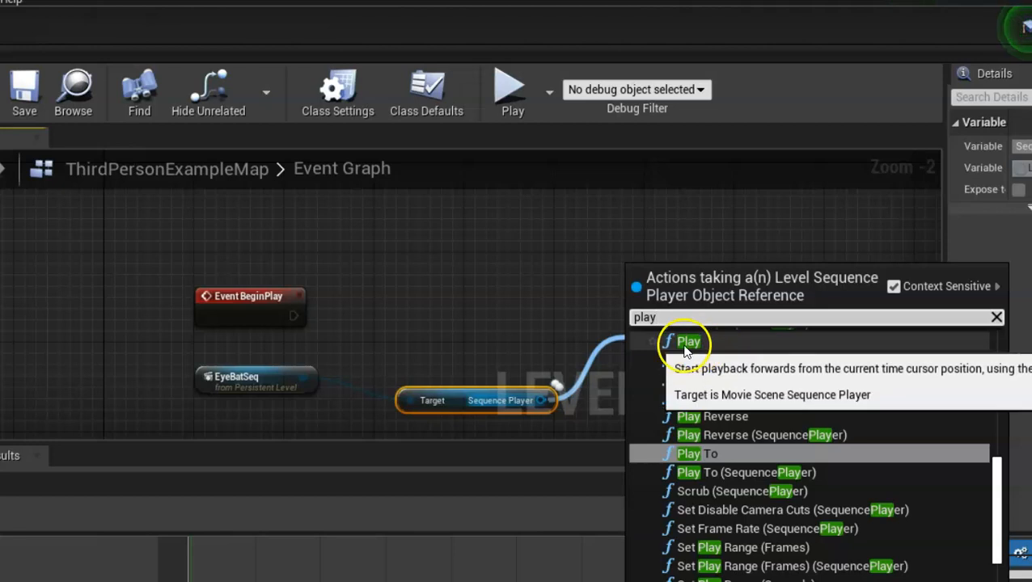
scroll(687, 392, "up", 1)
left_click(686, 361)
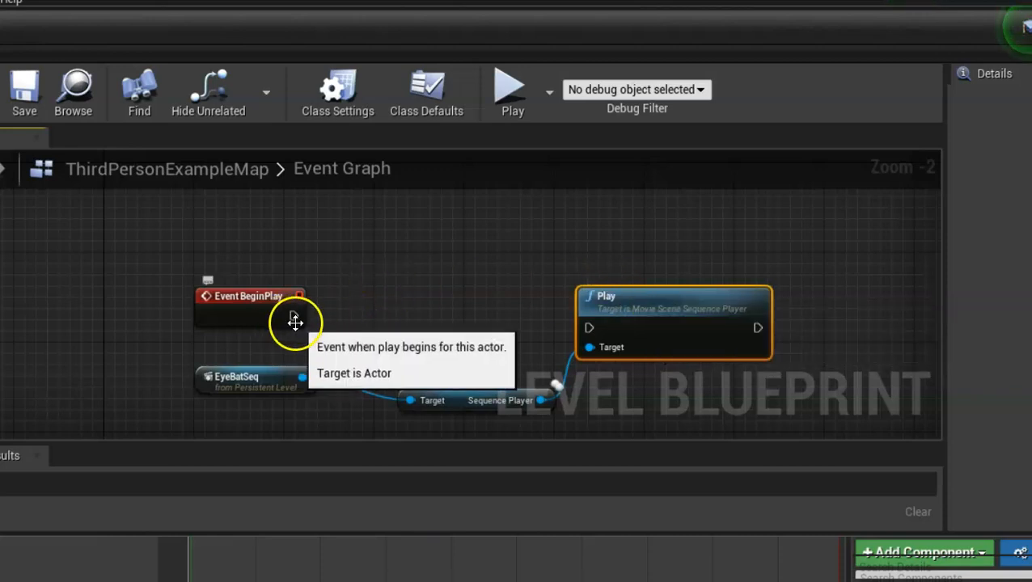
left_click_drag(292, 313, 587, 329)
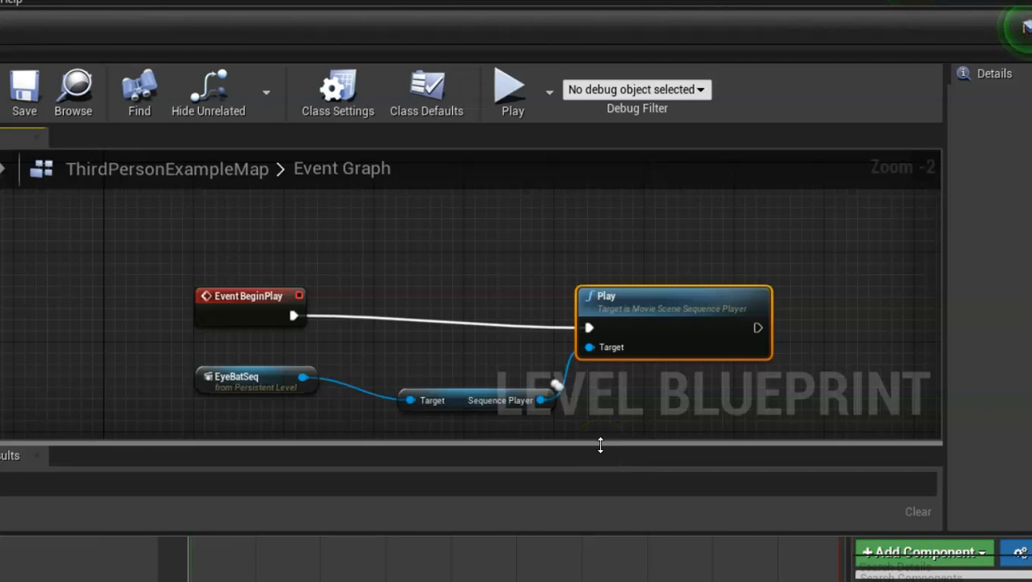
Step: Add a Delay node after Play and connect its Completed output back to Play's execution input to form a loop
right_click_drag(891, 260, 688, 254)
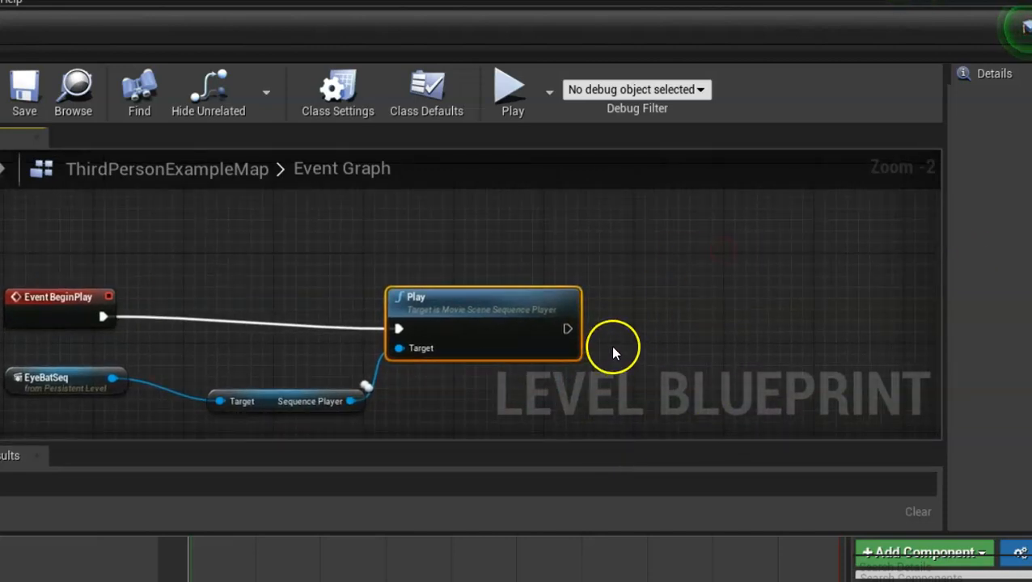
left_click_drag(566, 330, 688, 332)
type("de")
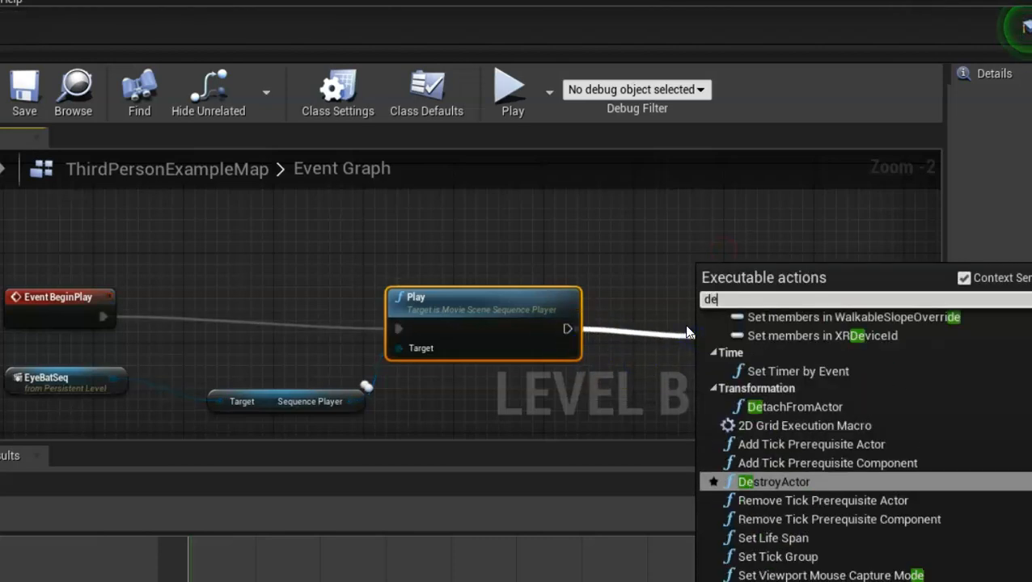
type("lay")
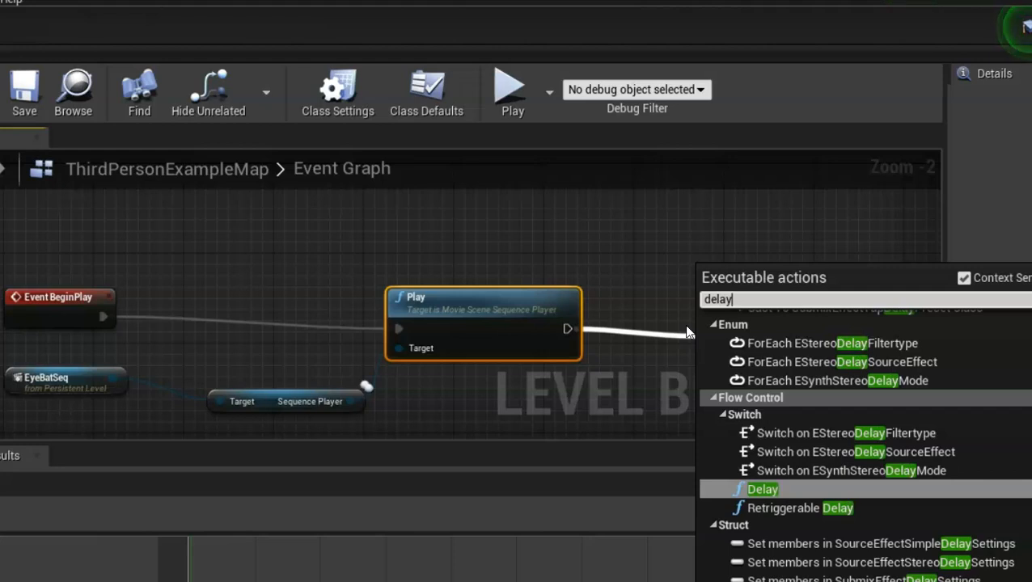
left_click(760, 491)
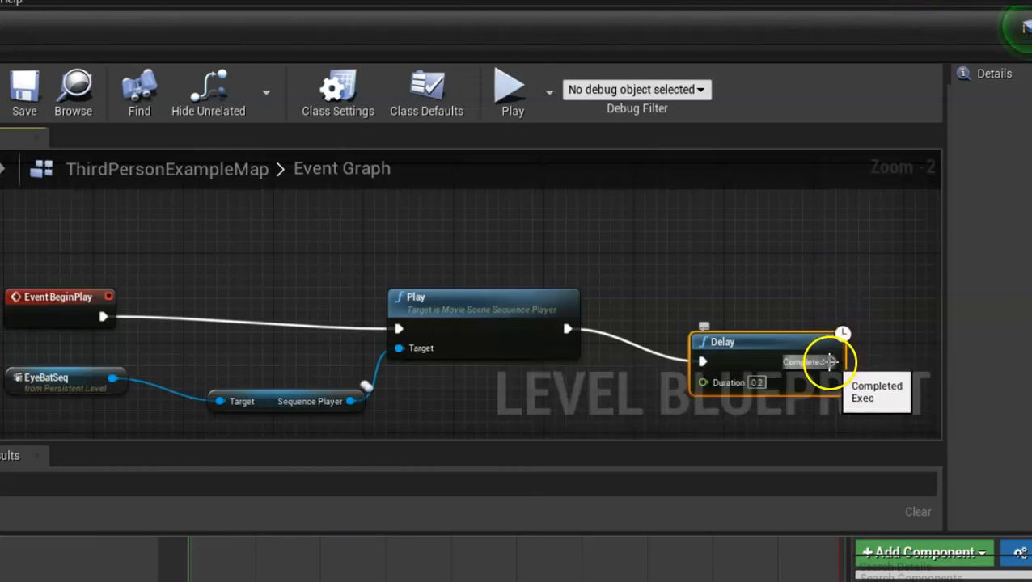
left_click_drag(831, 361, 398, 329)
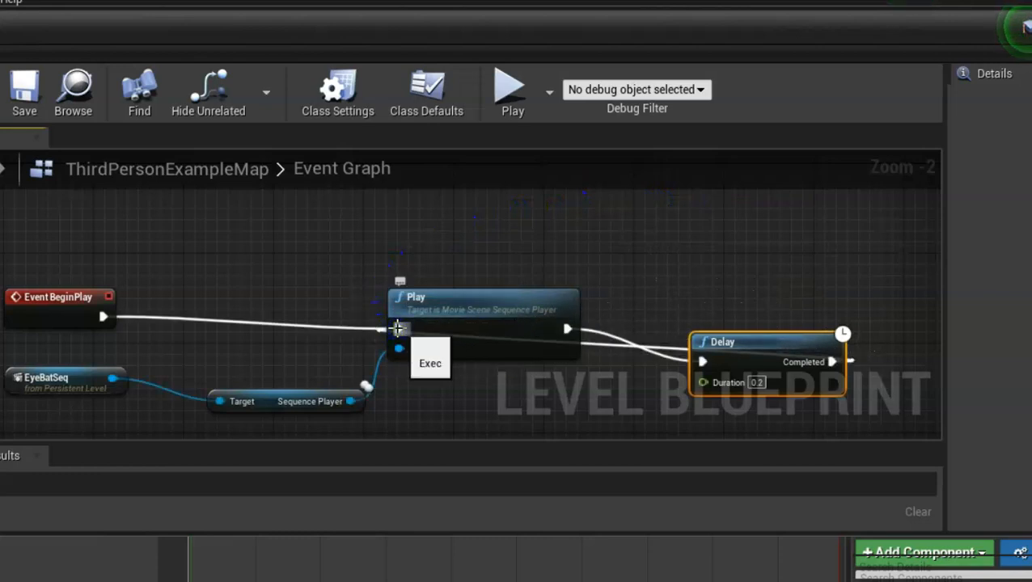
Step: Add two reroute nodes to the loop-back wire and arrange them level above the Play and Delay nodes
double_click(597, 346)
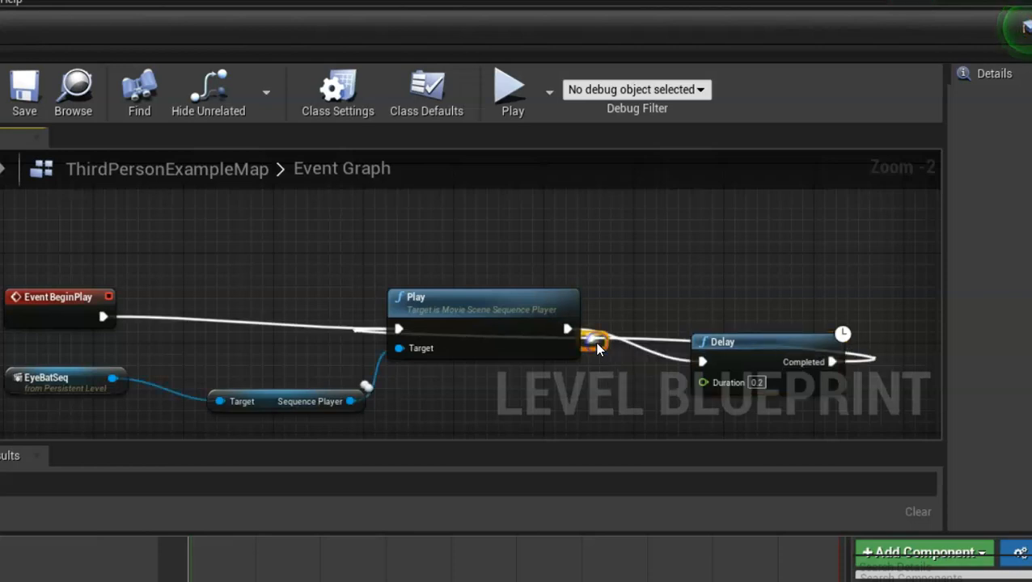
left_click_drag(603, 324, 500, 243)
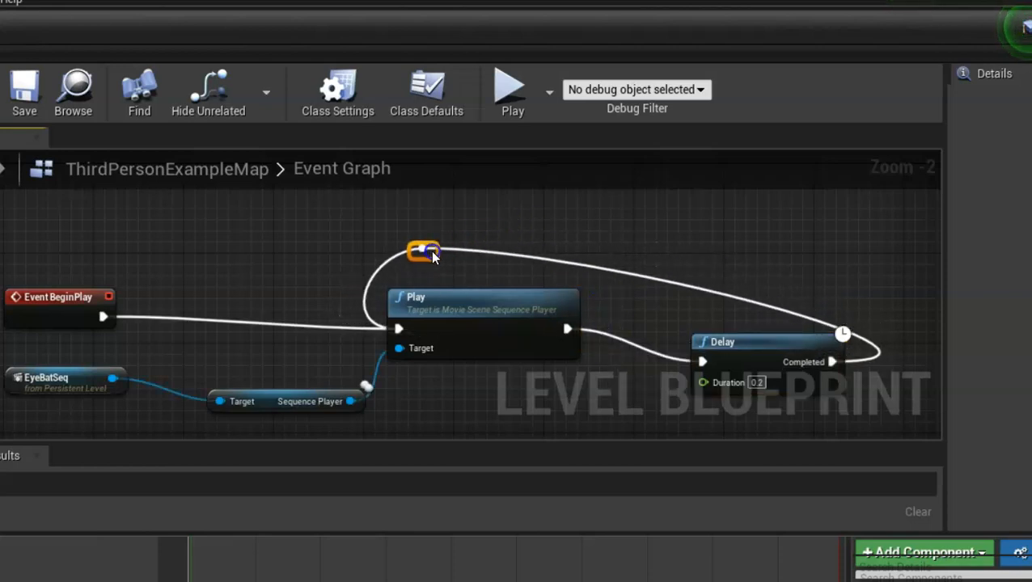
double_click(719, 295)
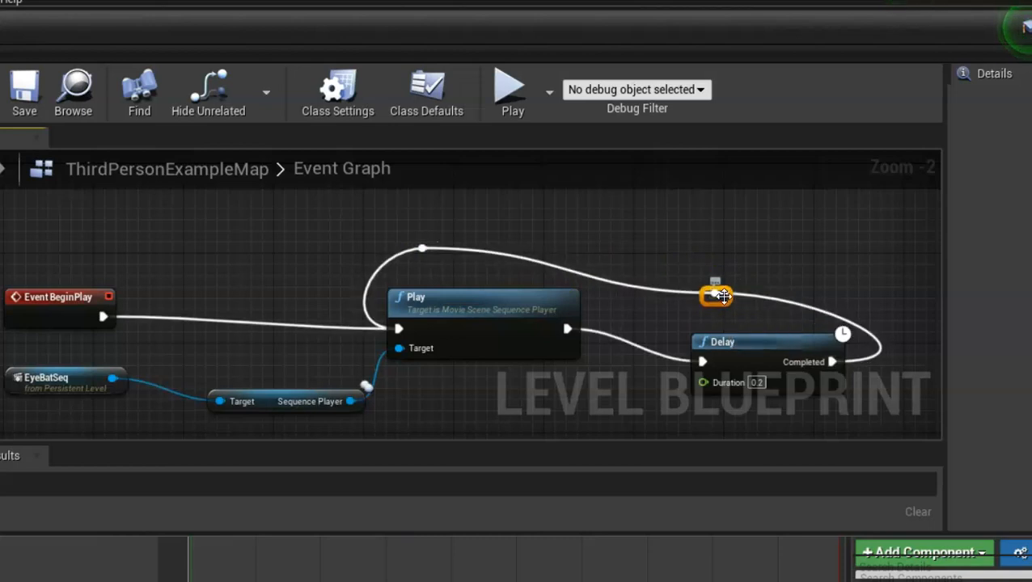
left_click_drag(762, 257, 797, 257)
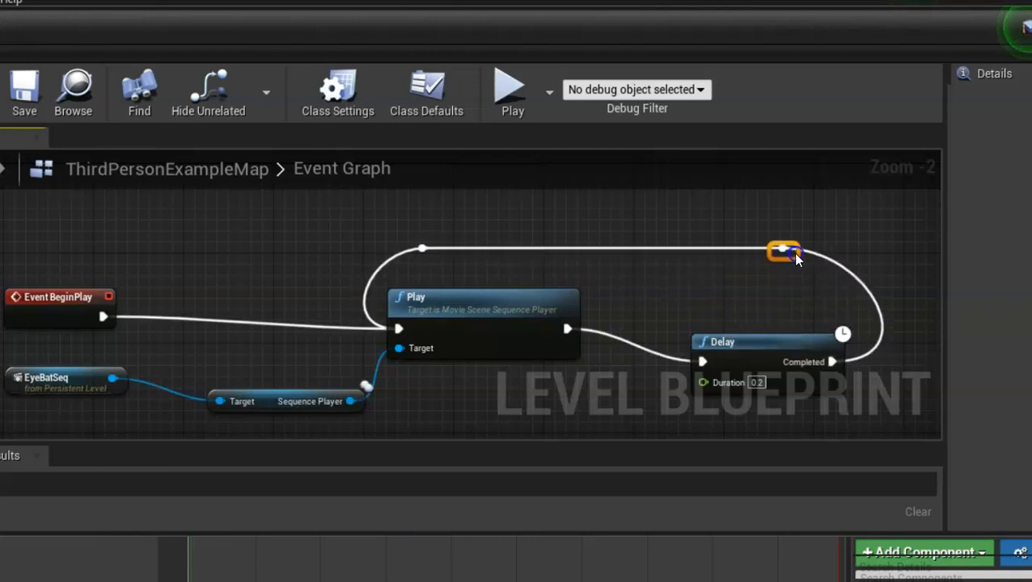
left_click(764, 322)
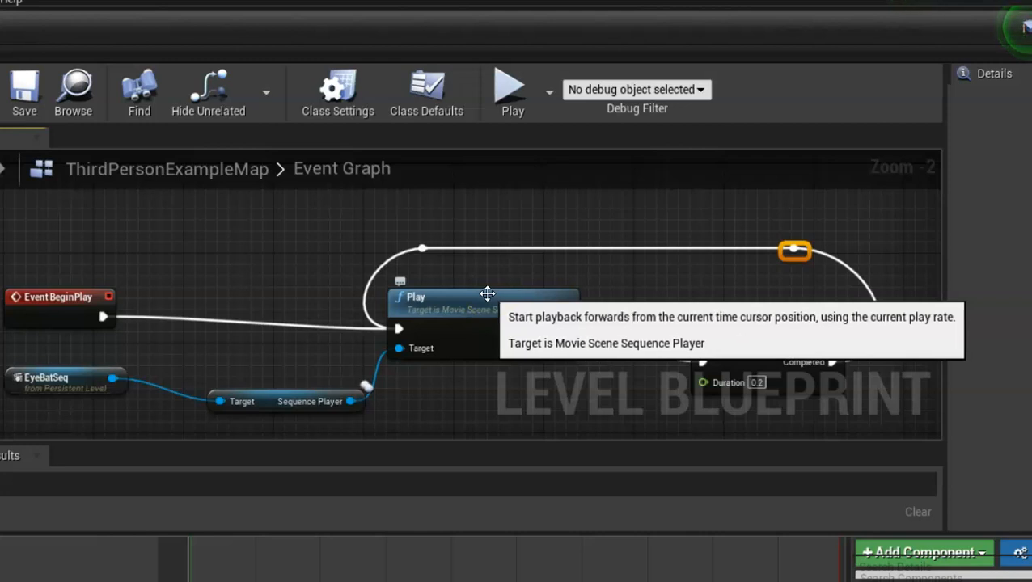
left_click(260, 215)
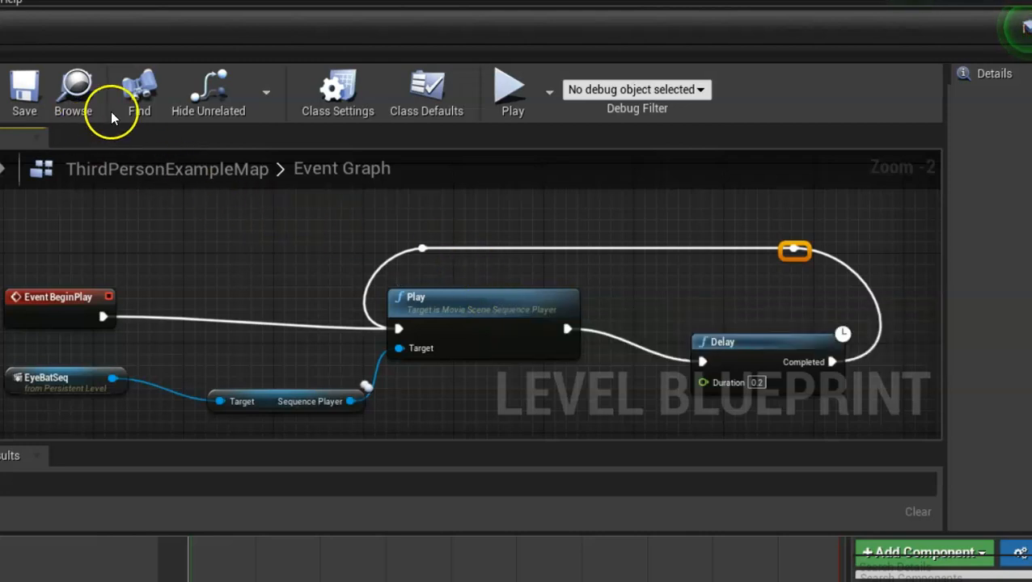
Step: Compile and save the Level Blueprint, and enlarge the compiler results area
key("F7")
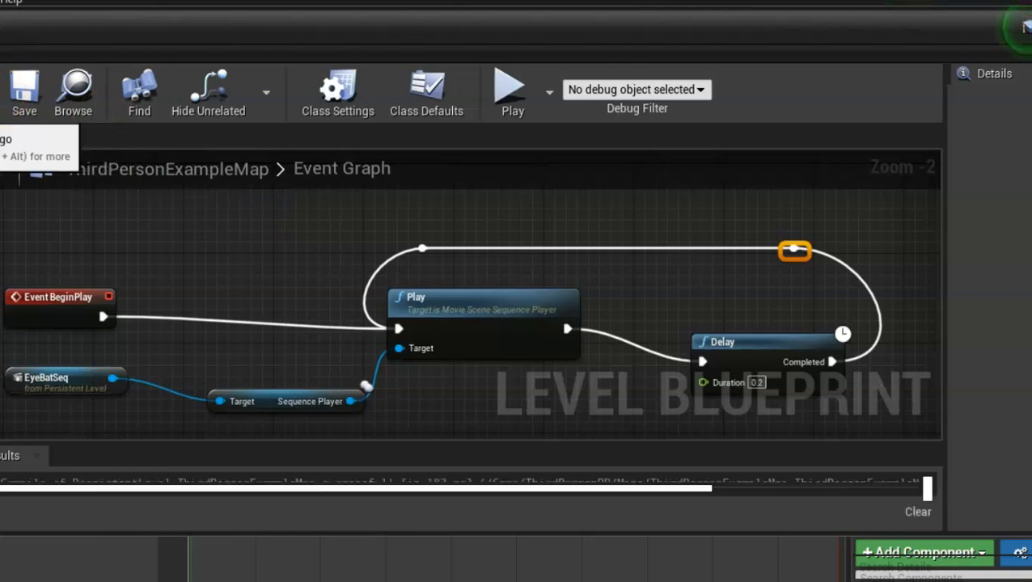
left_click(11, 92)
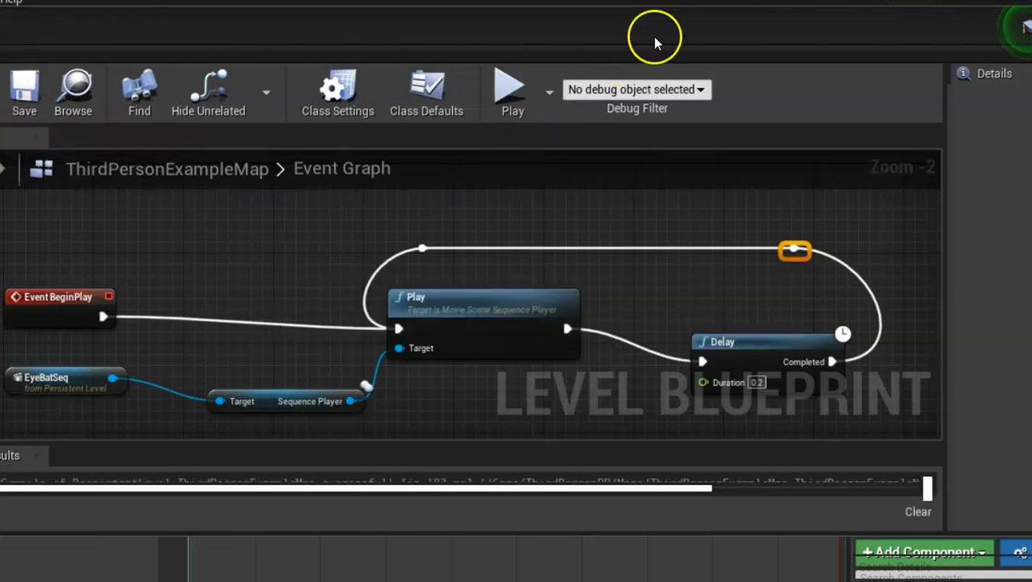
left_click_drag(275, 442, 282, 421)
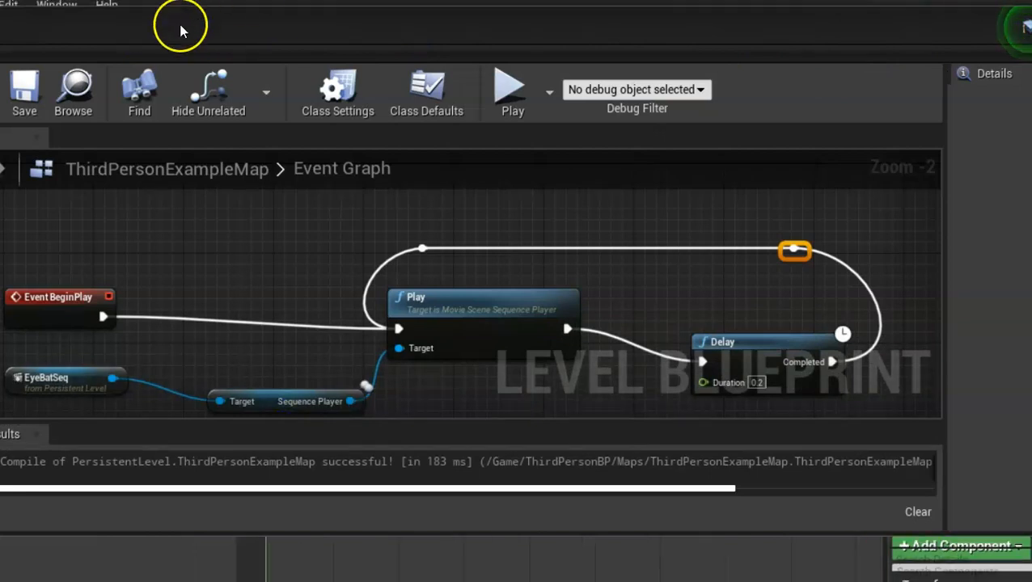
Step: Move the Level Blueprint window off the main editor and set the EyeBatSeq playhead to 0.00
left_click_drag(182, 32, 1031, 18)
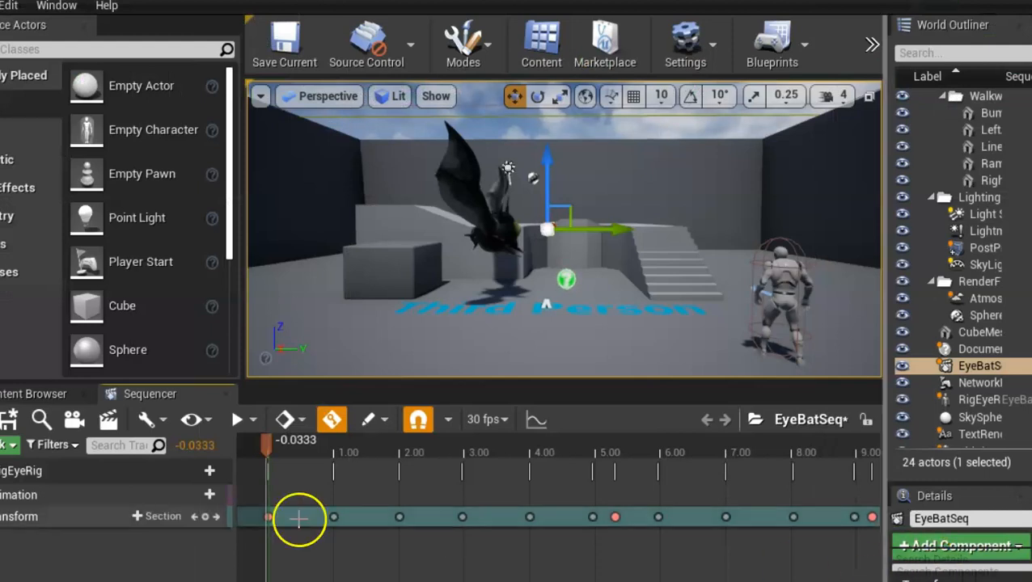
mouse_move(261, 444)
left_mouse_down()
mouse_move(595, 443)
mouse_move(269, 443)
left_mouse_up()
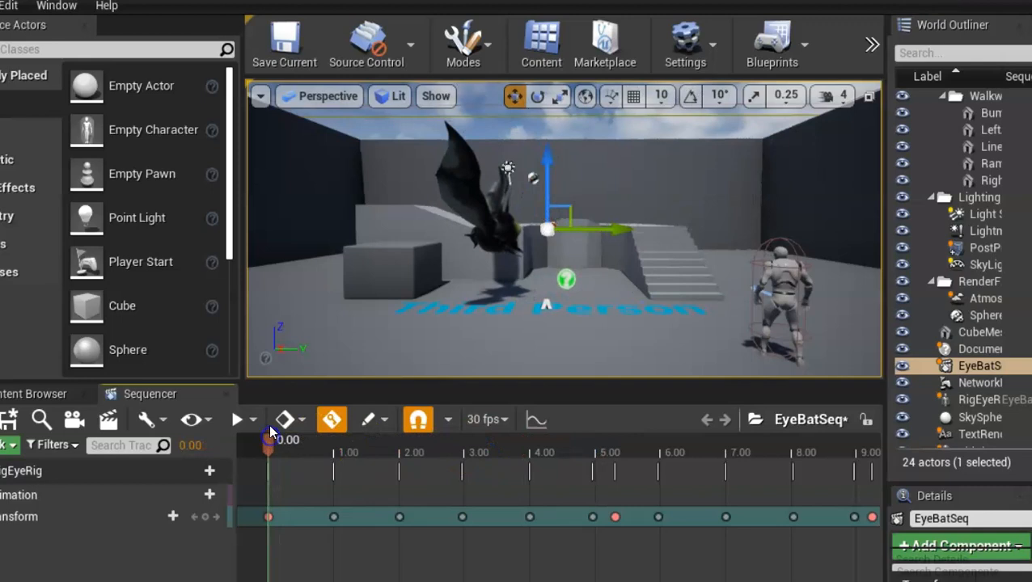
Step: Play the level in the viewport, give the game input focus and switch the view to full screen
left_click(872, 52)
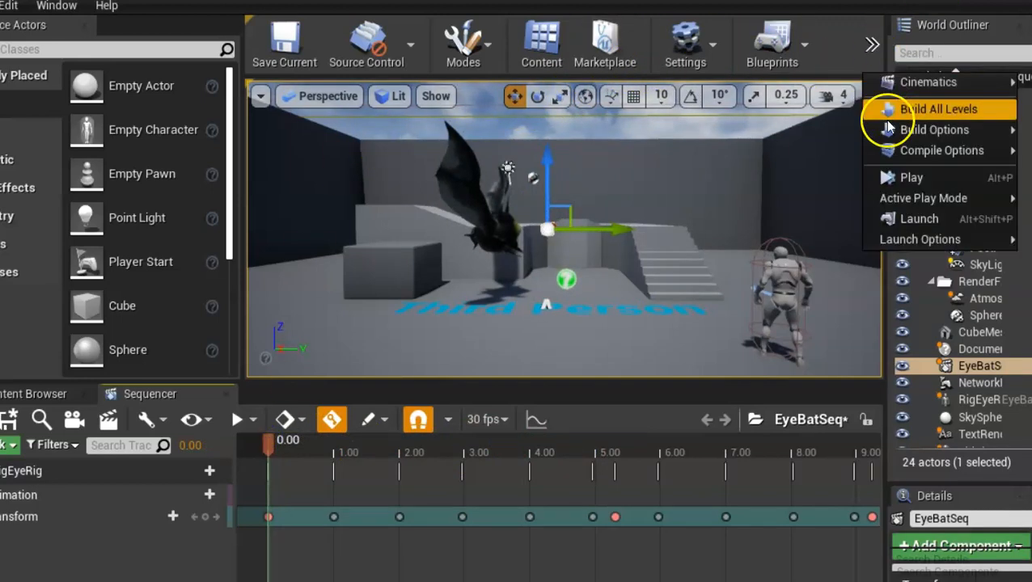
left_click(913, 177)
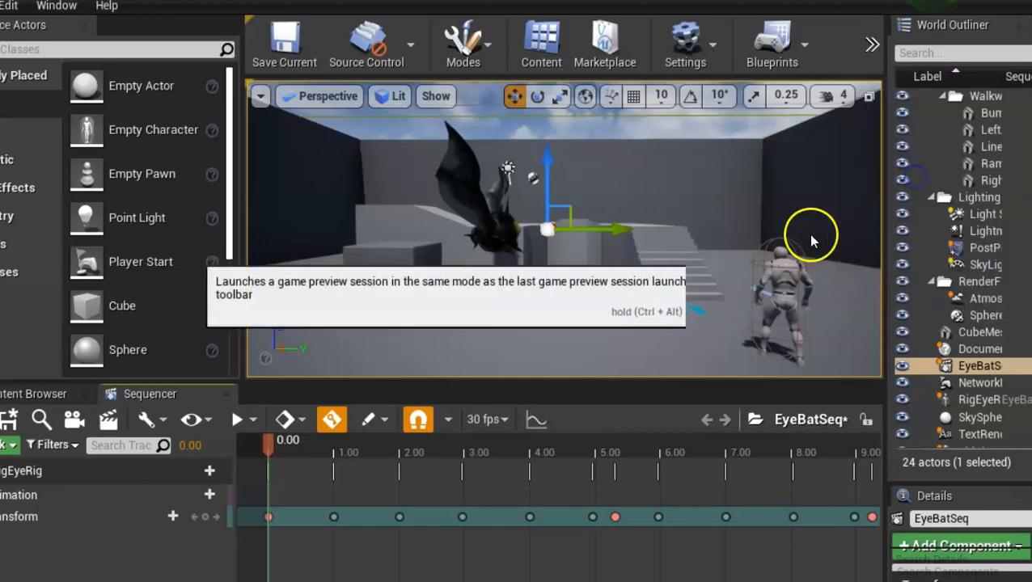
left_click(761, 232)
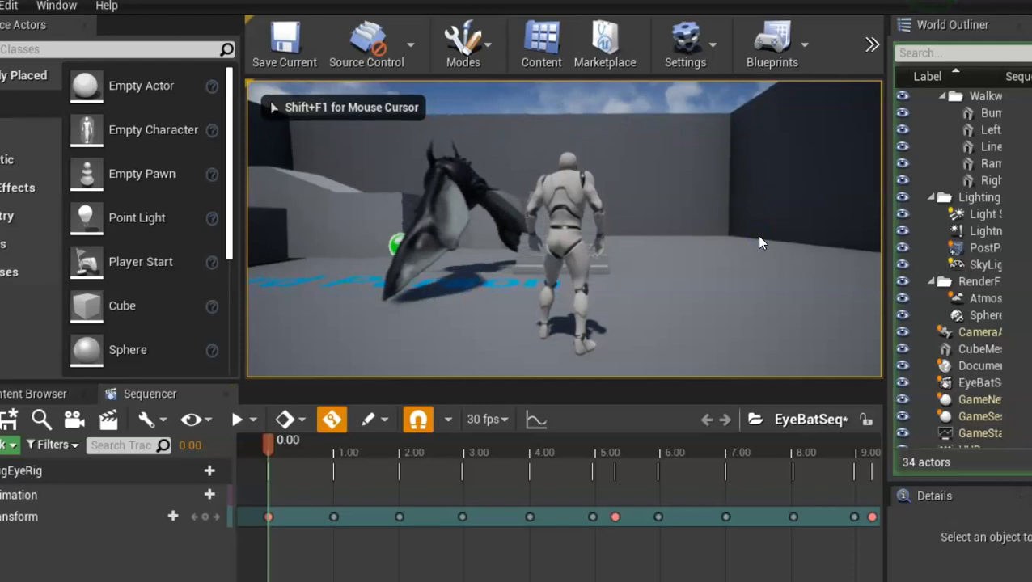
key("F11")
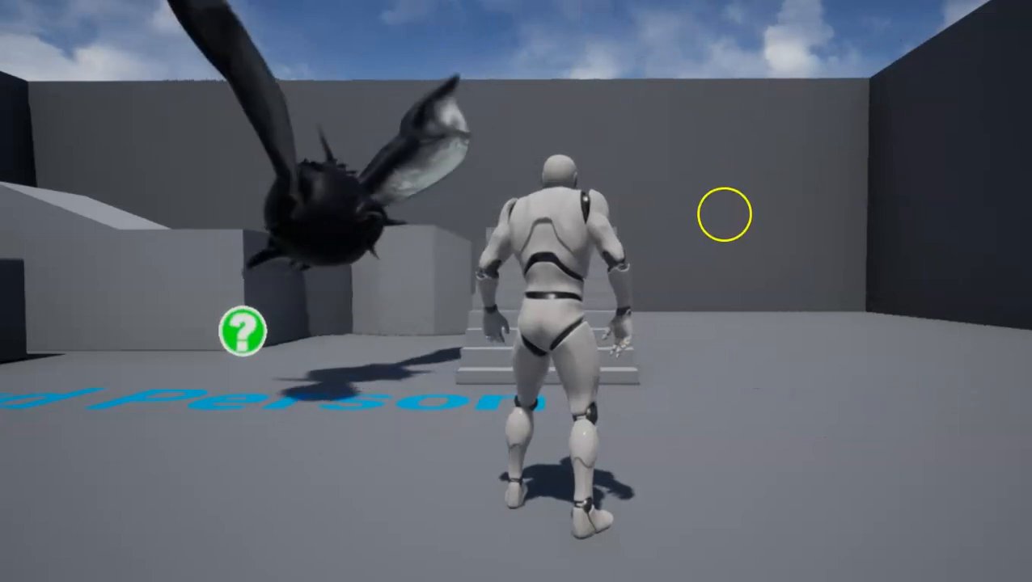
Step: Walk the character around the level to examine the eyeball's looping flight from several sides, and end the play session
key("w")
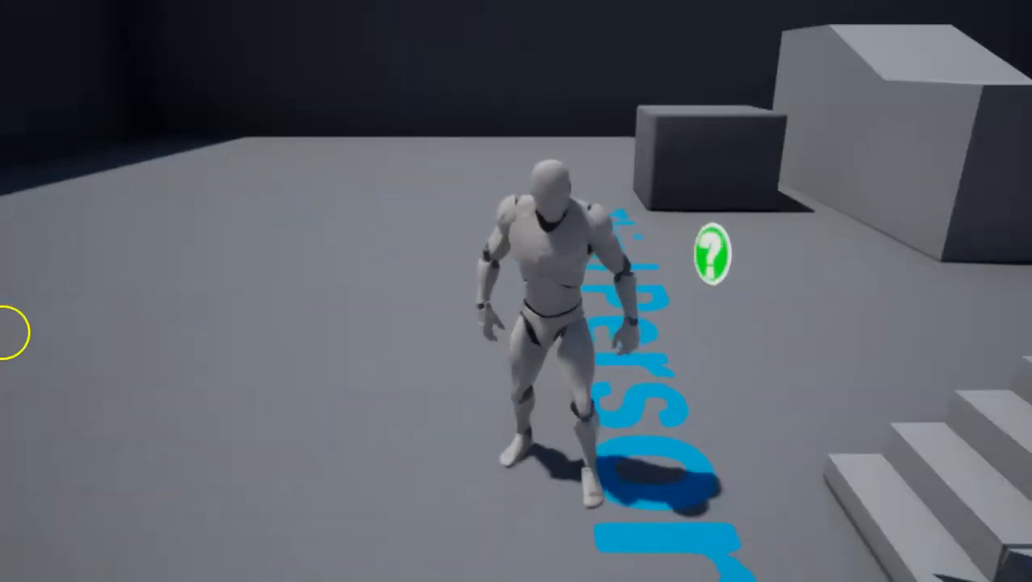
key("a")
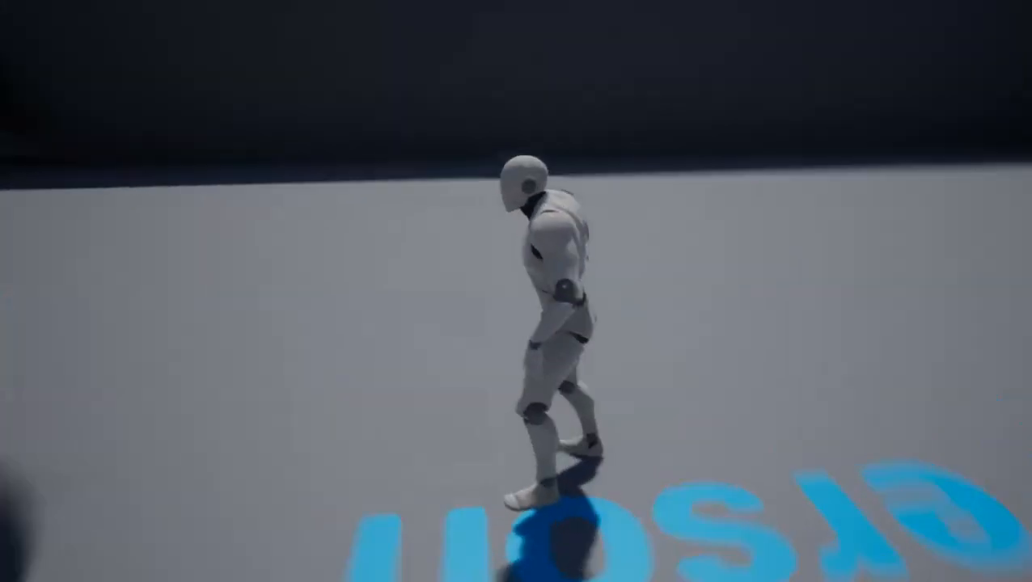
key("w")
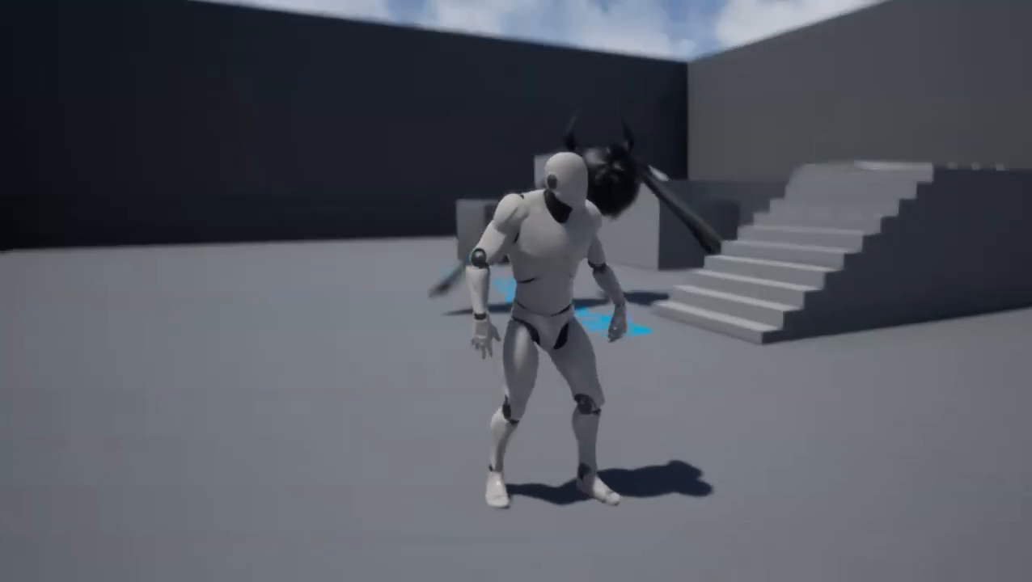
key("w")
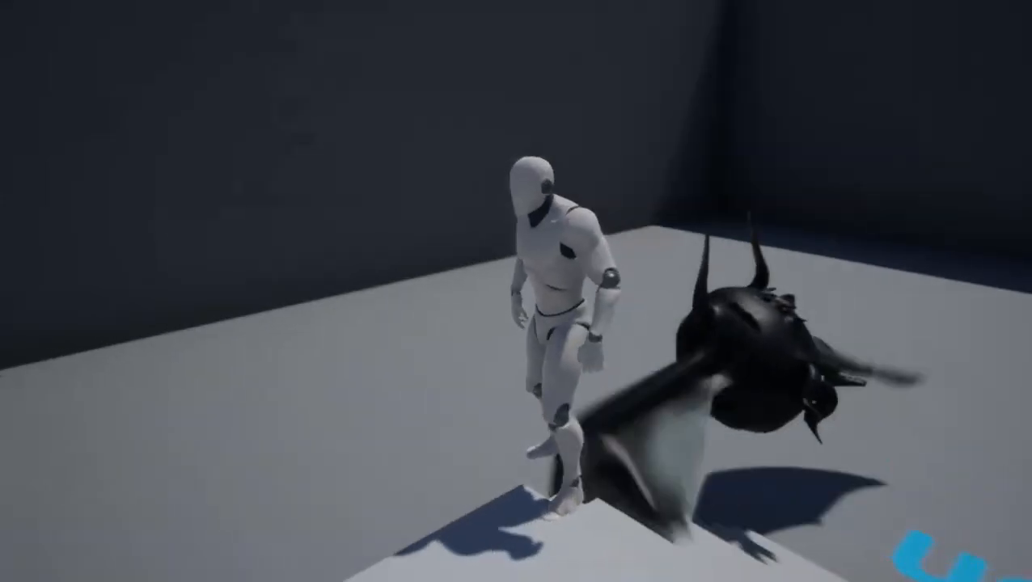
key("w")
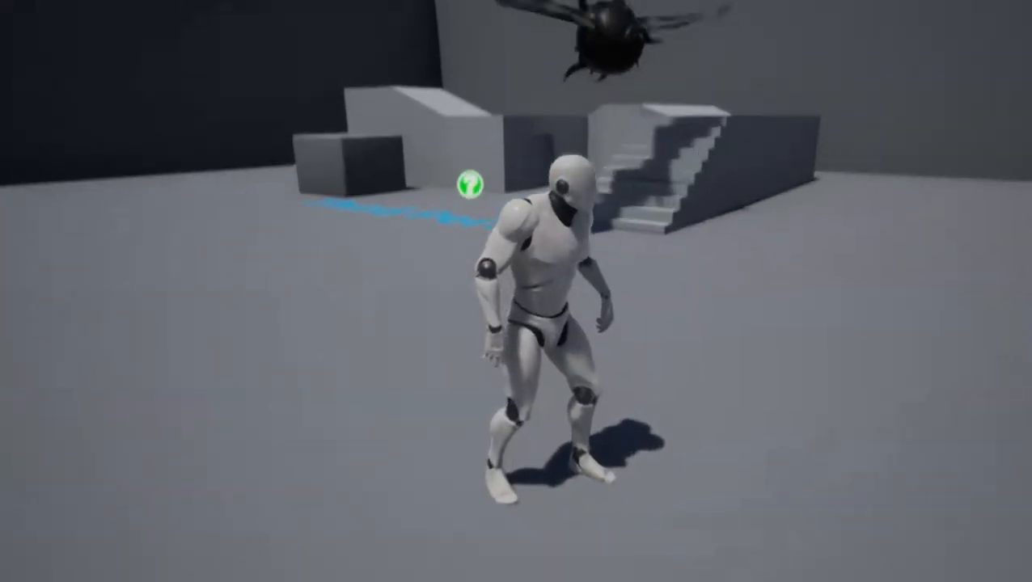
key("w")
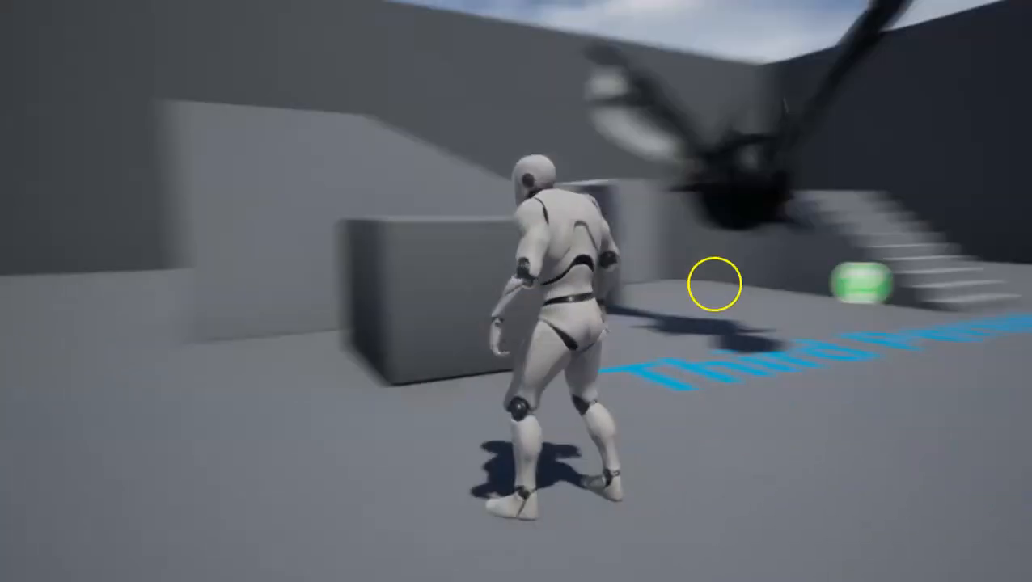
key("w")
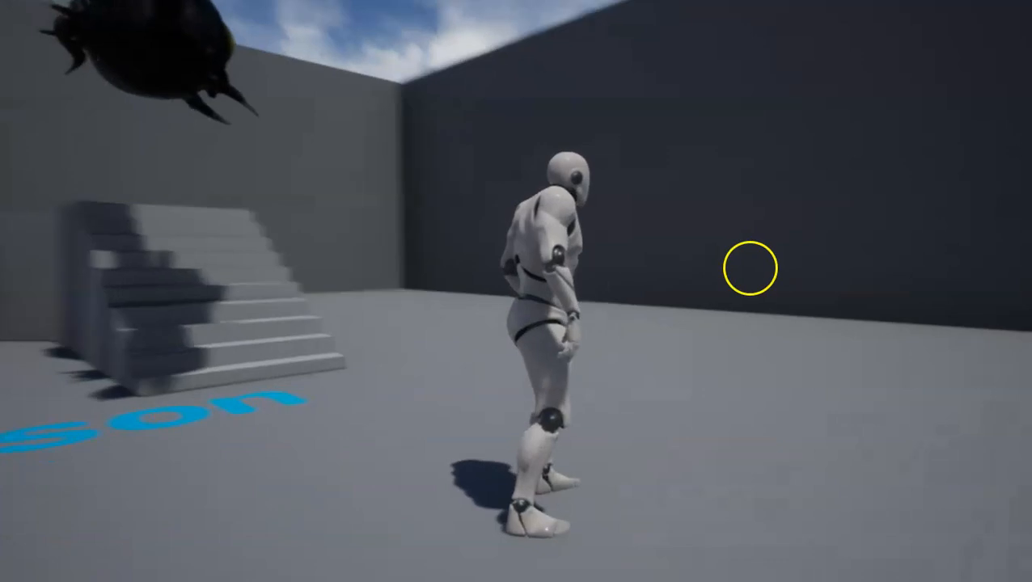
key("w")
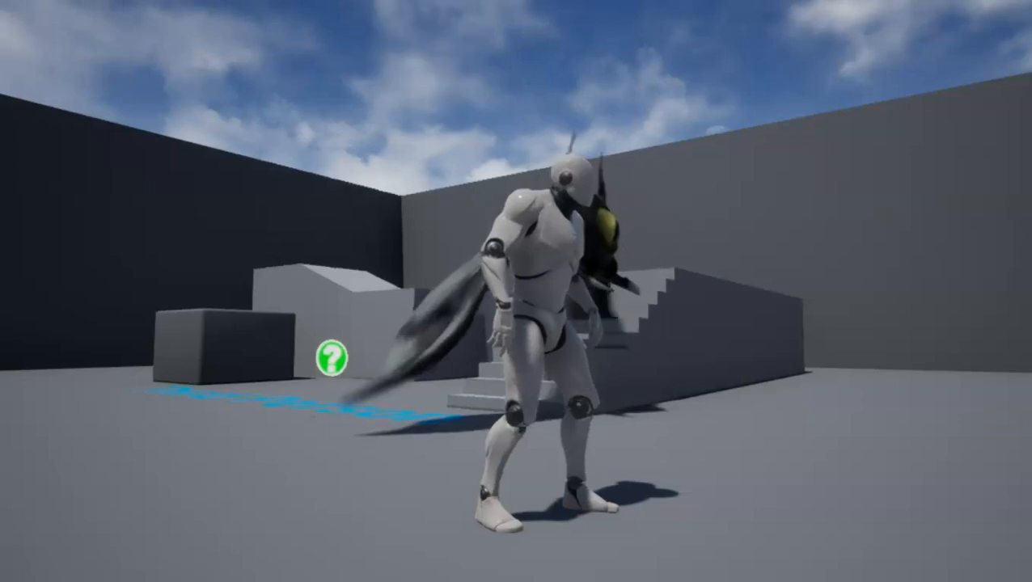
key("Escape")
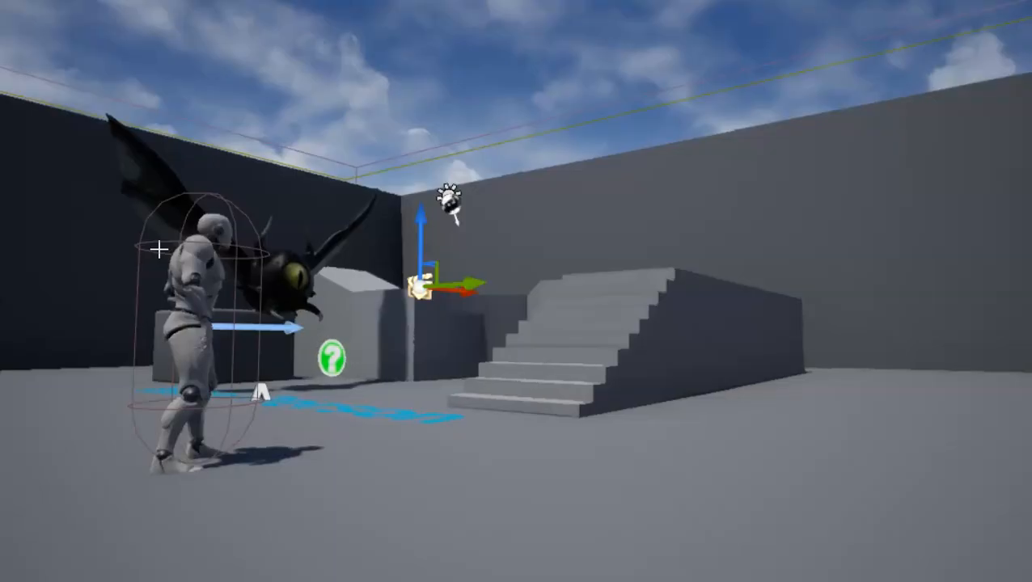